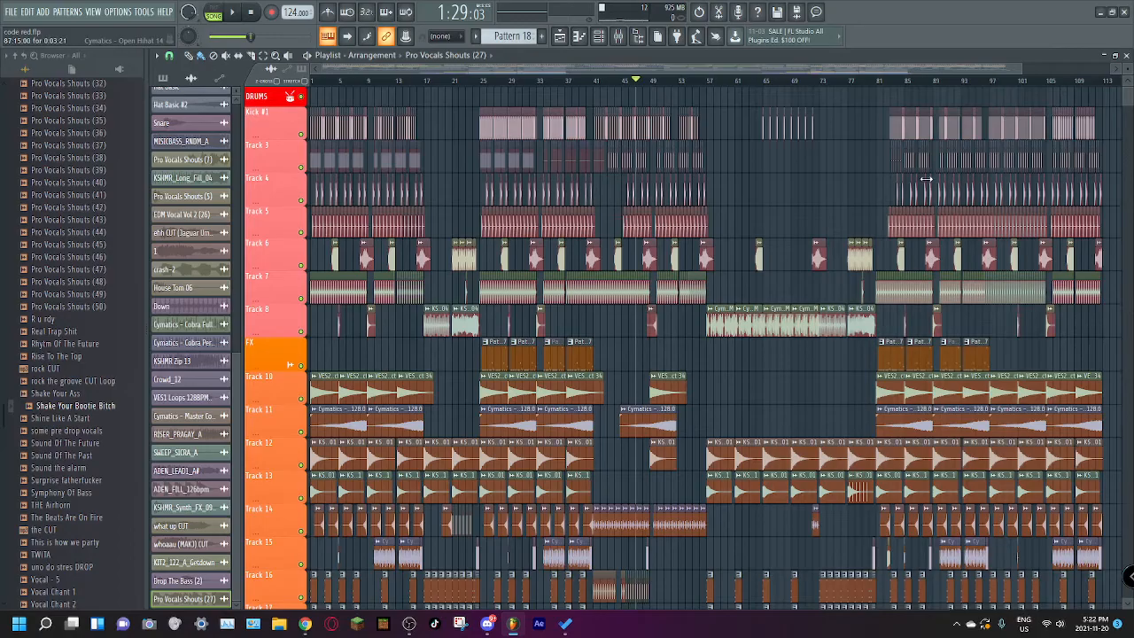
# Step: Look over the whole arrangement, from the drum and FX tracks down through synths, automation and vocals
pyautogui.moveTo(1128, 99)
pyautogui.mouseDown()
pyautogui.moveTo(1127, 150)
pyautogui.moveTo(1119, 102)
pyautogui.mouseUp()
pyautogui.scroll(-10, 861, 220)
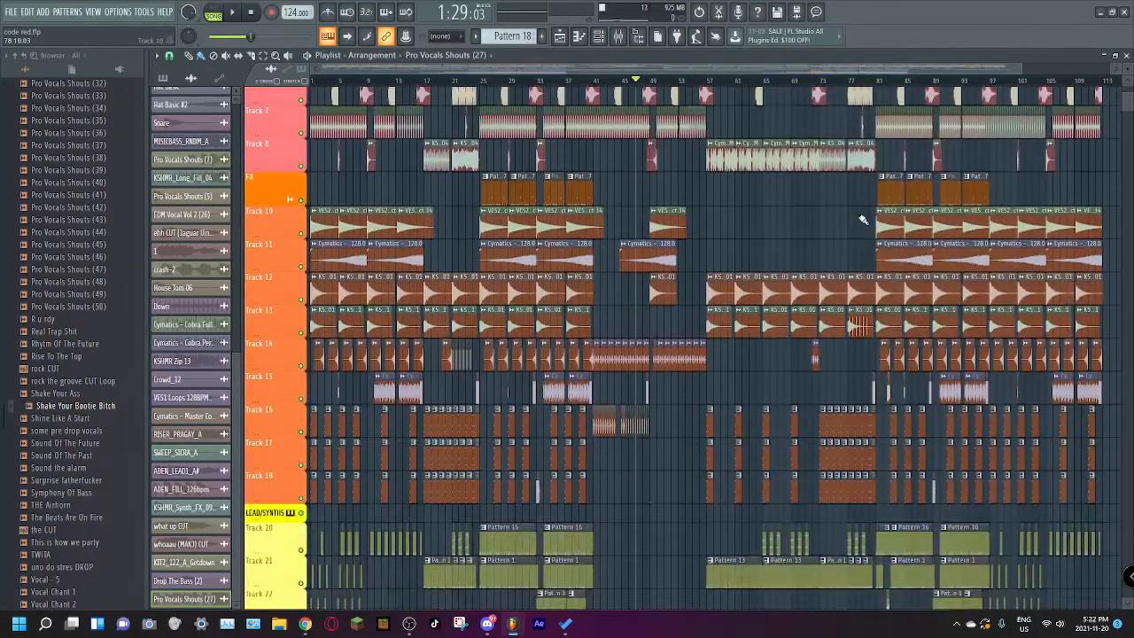
pyautogui.scroll(-15, 861, 219)
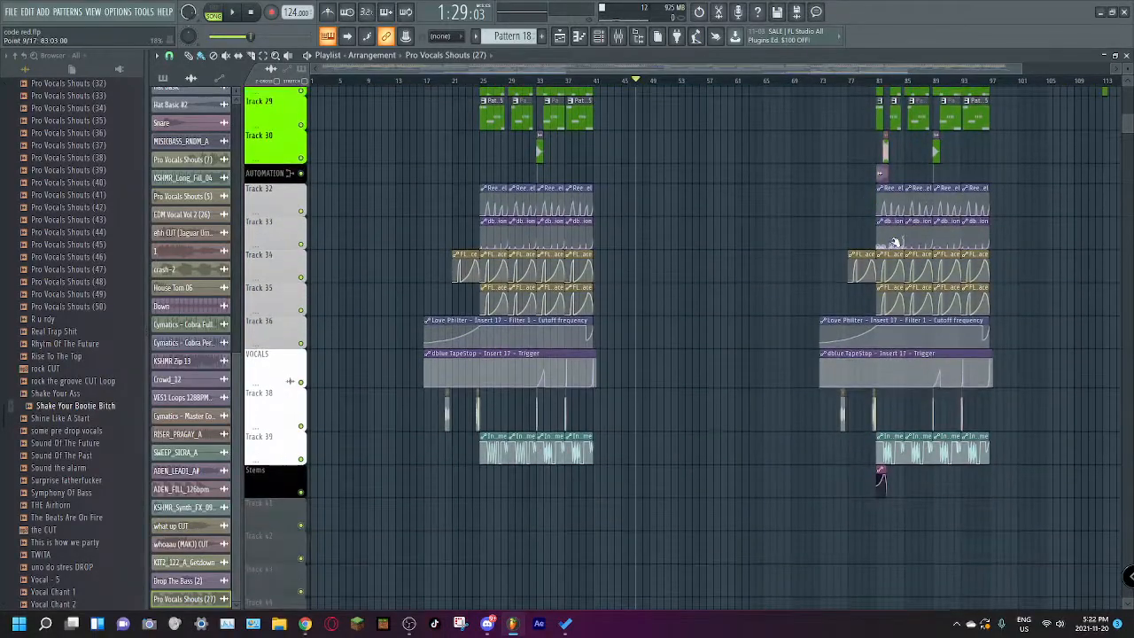
pyautogui.scroll(20, 891, 239)
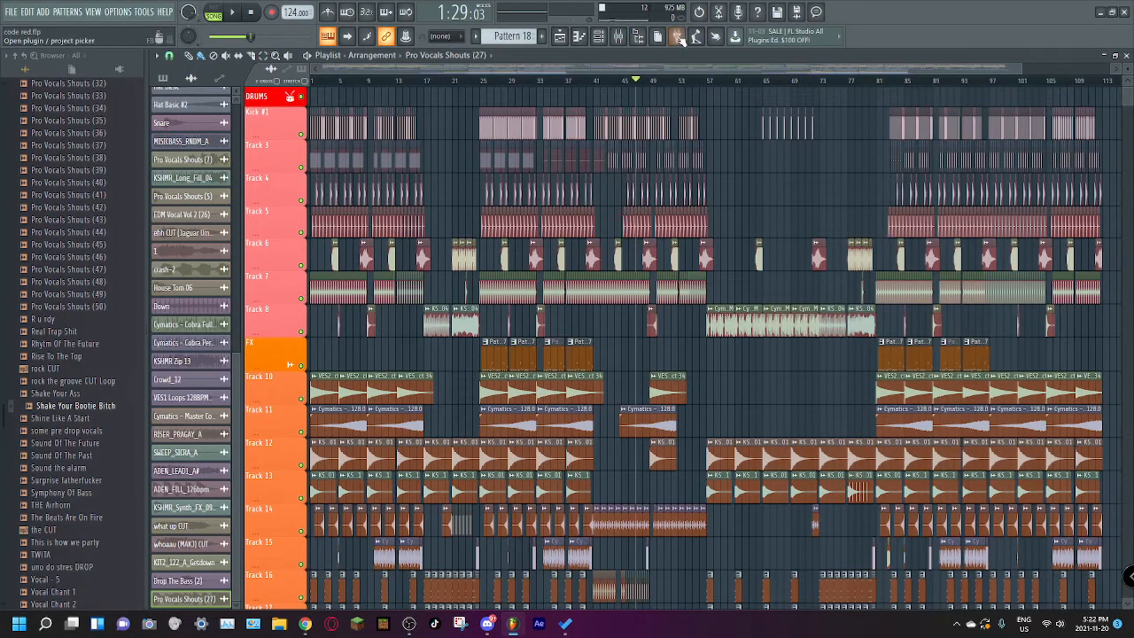
pyautogui.moveTo(1018, 69)
pyautogui.mouseDown()
pyautogui.moveTo(1002, 69)
pyautogui.moveTo(1040, 69)
pyautogui.mouseUp()
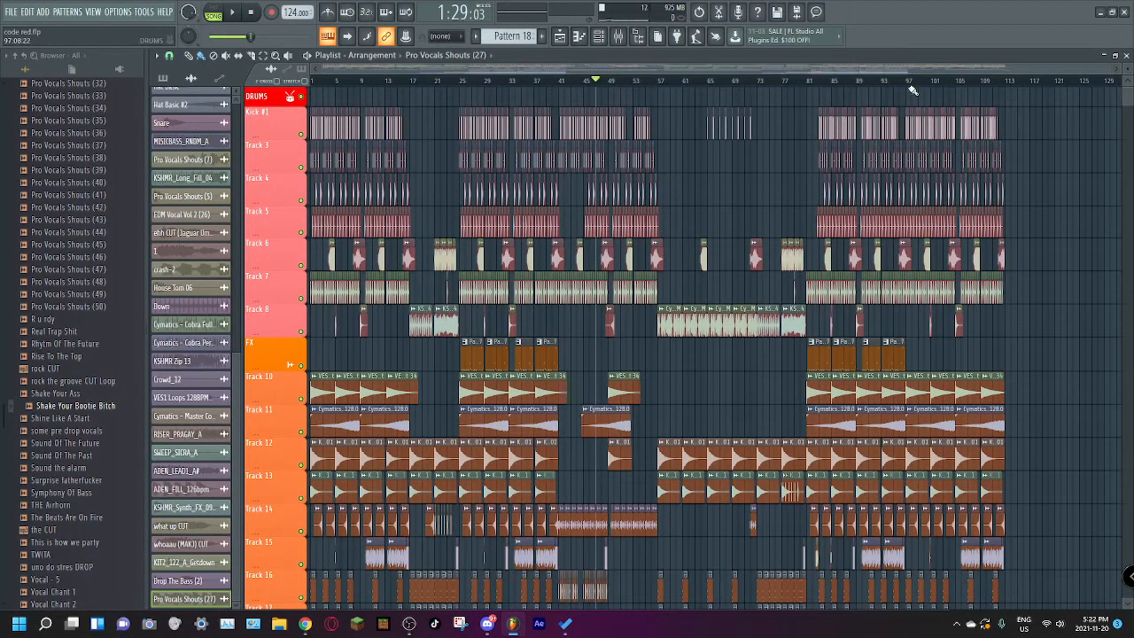
pyautogui.moveTo(1112, 71); pyautogui.dragTo(1100, 79)
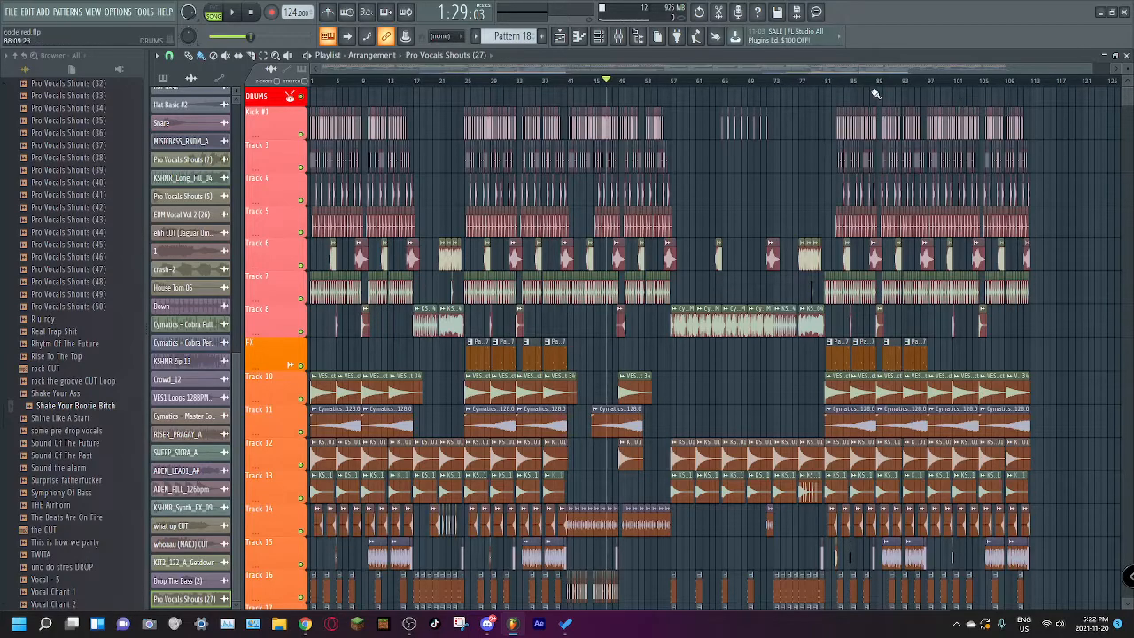
pyautogui.scroll(-10, 827, 549)
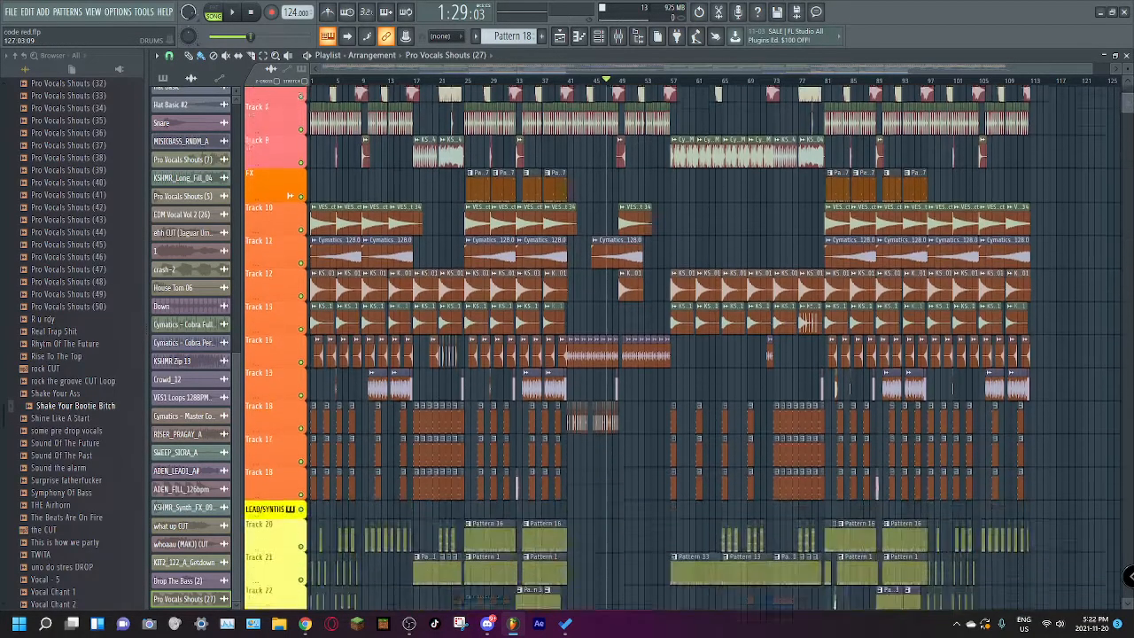
pyautogui.scroll(10, 828, 485)
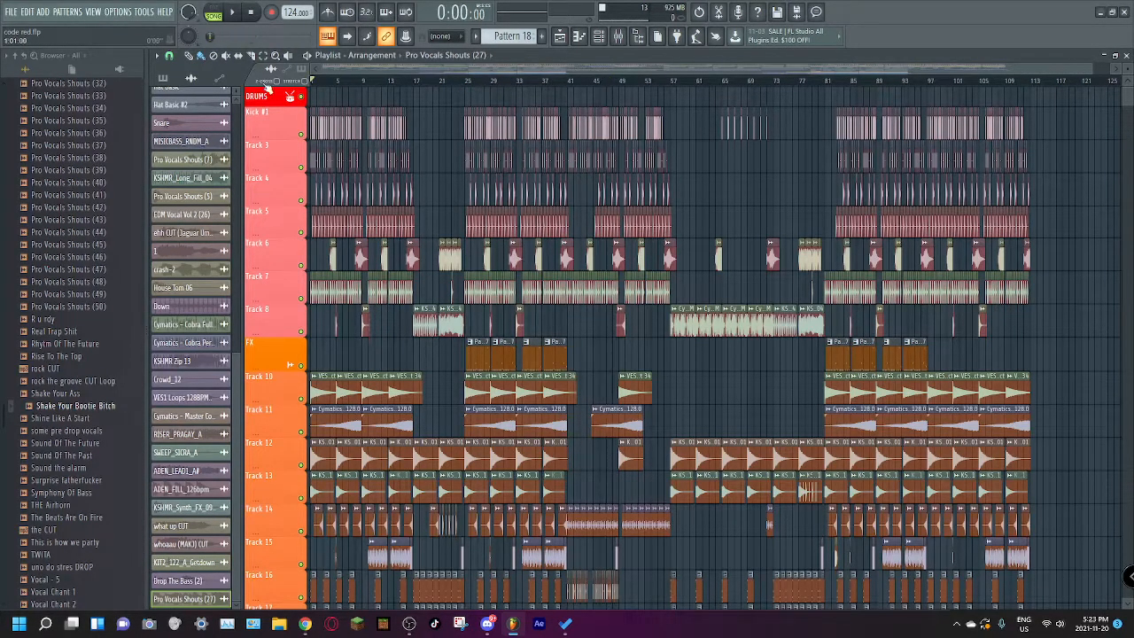
pyautogui.scroll(-10, 502, 238)
pyautogui.scroll(-5, 502, 238)
pyautogui.scroll(15, 507, 235)
pyautogui.scroll(6, 513, 232)
# Step: Solo the Kick #1 track and listen to its pattern from bar 25
pyautogui.keyDown('ctrl'); pyautogui.click(301, 135); pyautogui.keyUp('ctrl')
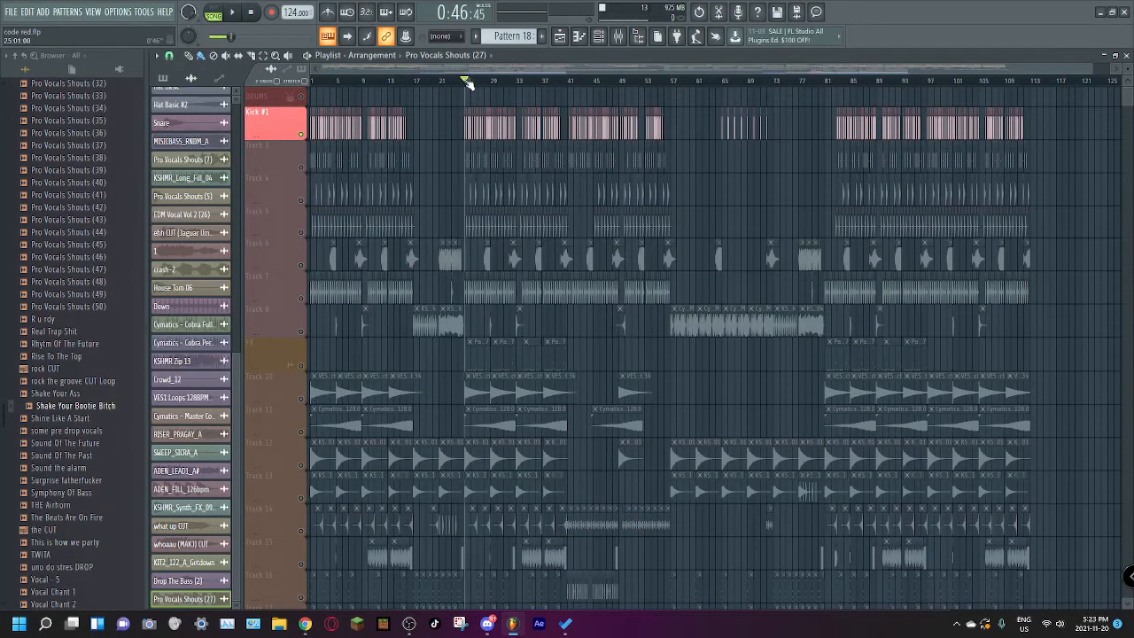
pyautogui.moveTo(1092, 69); pyautogui.dragTo(569, 73)
pyautogui.press('space')
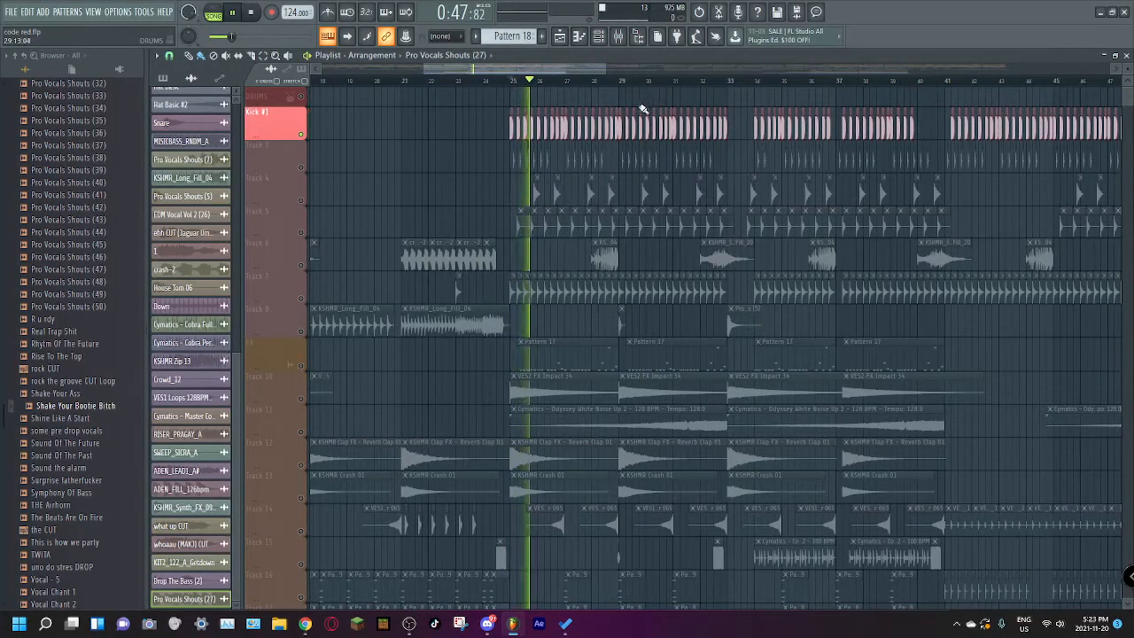
pyautogui.press('space')
pyautogui.keyDown('ctrl'); pyautogui.click(301, 167); pyautogui.keyUp('ctrl')
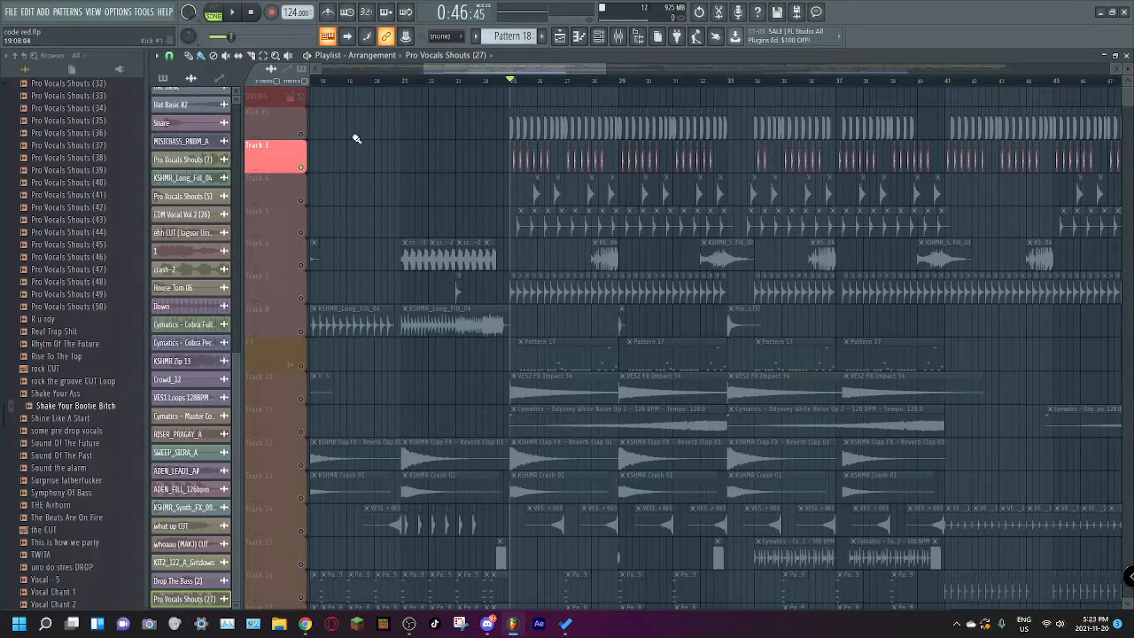
pyautogui.keyDown('ctrl'); pyautogui.click(302, 135); pyautogui.keyUp('ctrl')
pyautogui.moveTo(607, 67); pyautogui.dragTo(568, 74)
pyautogui.press('space')
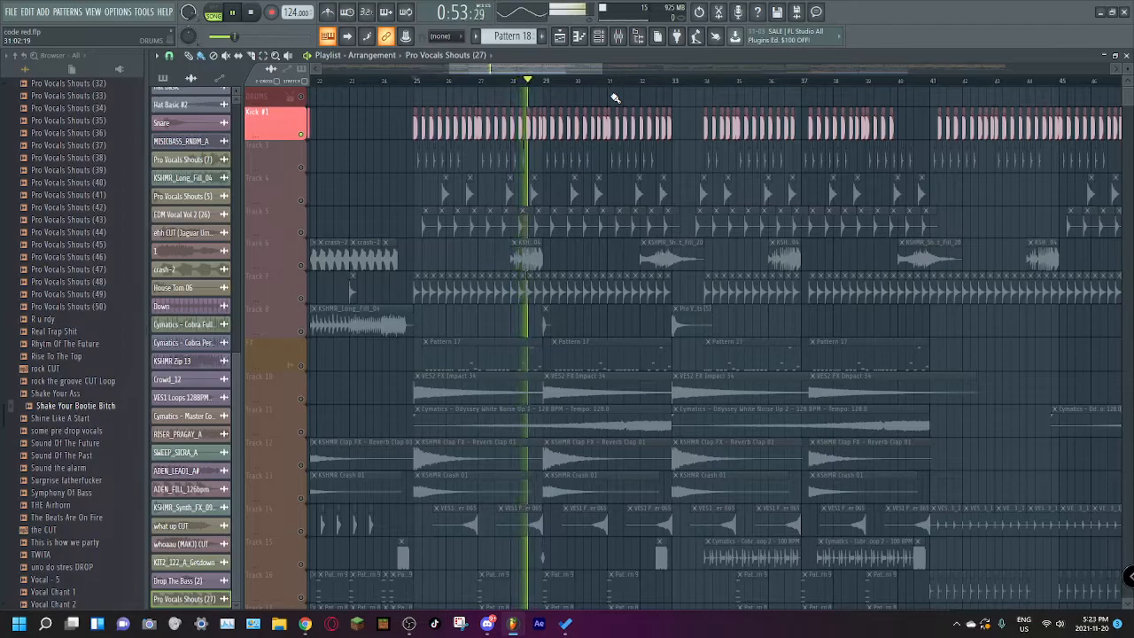
pyautogui.press('space')
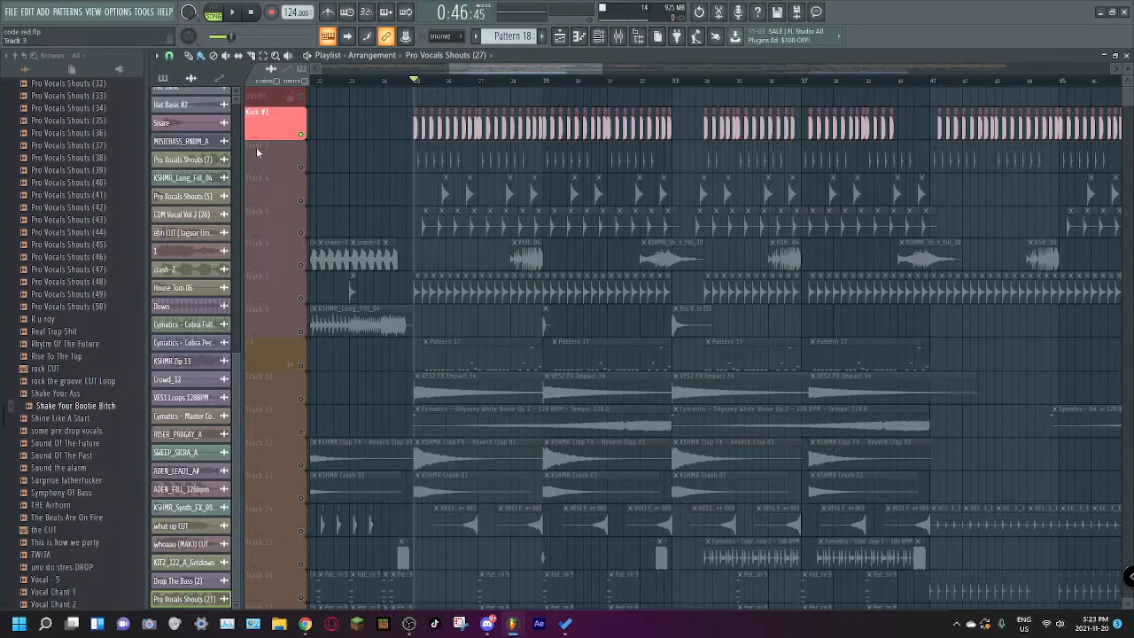
# Step: Unmute Tracks 3 and 4 alongside the kick and play them together from bar 25
pyautogui.click(302, 169)
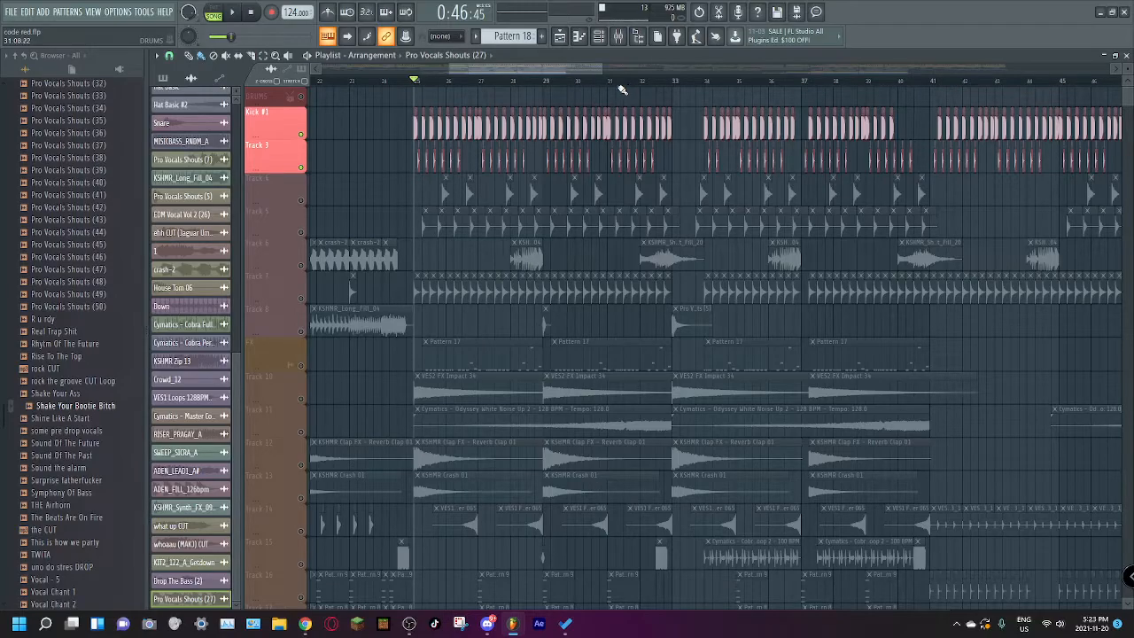
pyautogui.press('space')
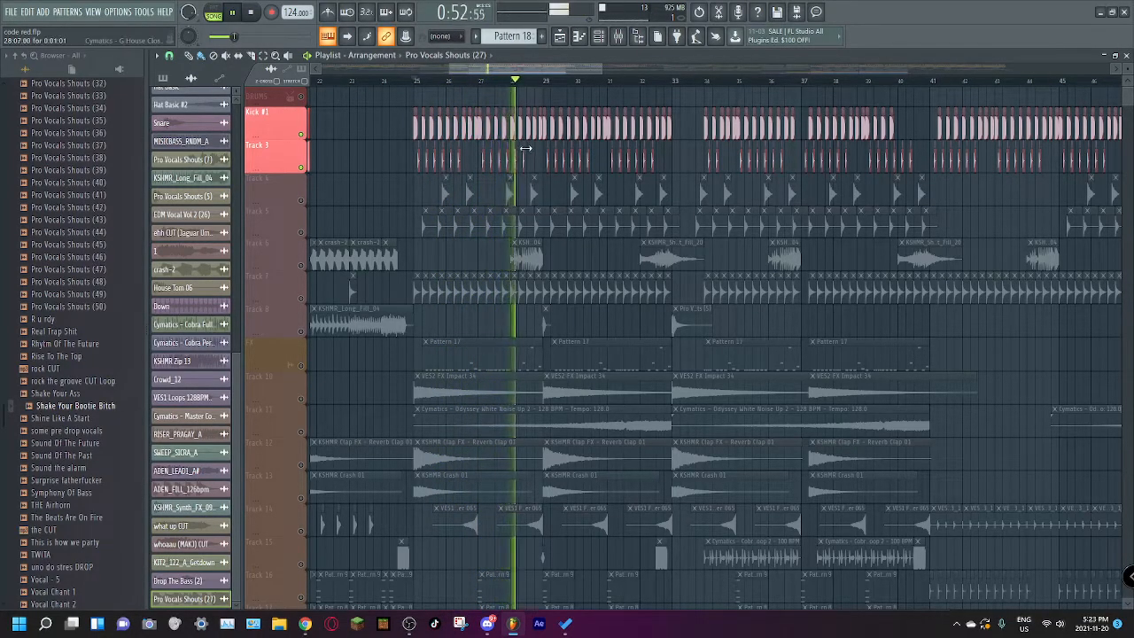
pyautogui.click(301, 200)
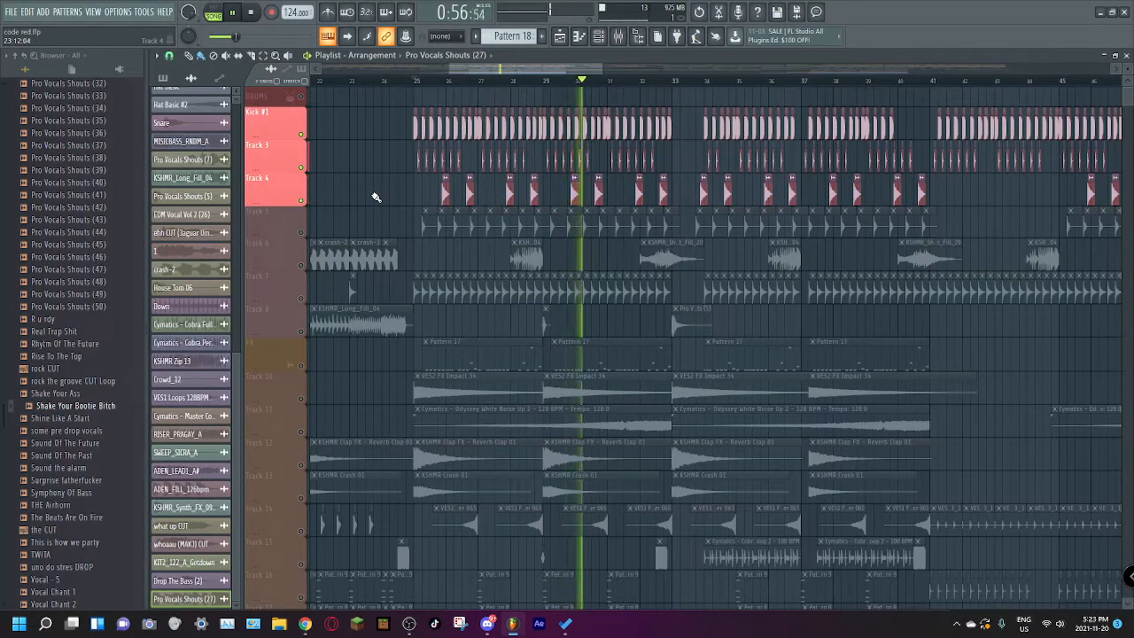
pyautogui.click(417, 82)
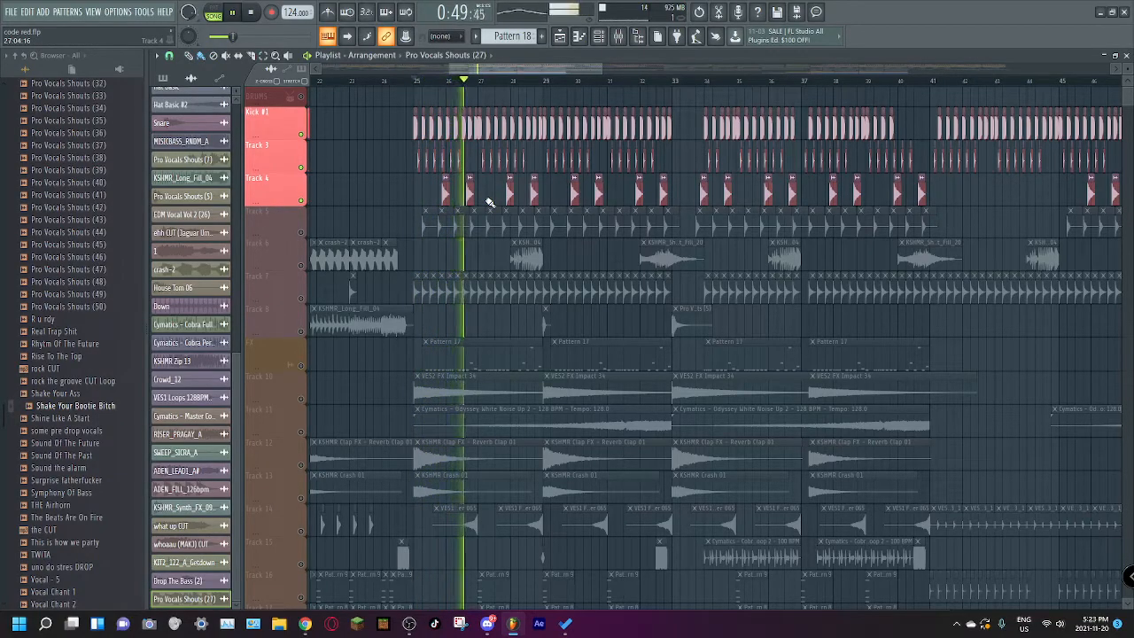
# Step: Unmute Tracks 5 and 6 and play them with the other active drums from bar 25
pyautogui.click(303, 233)
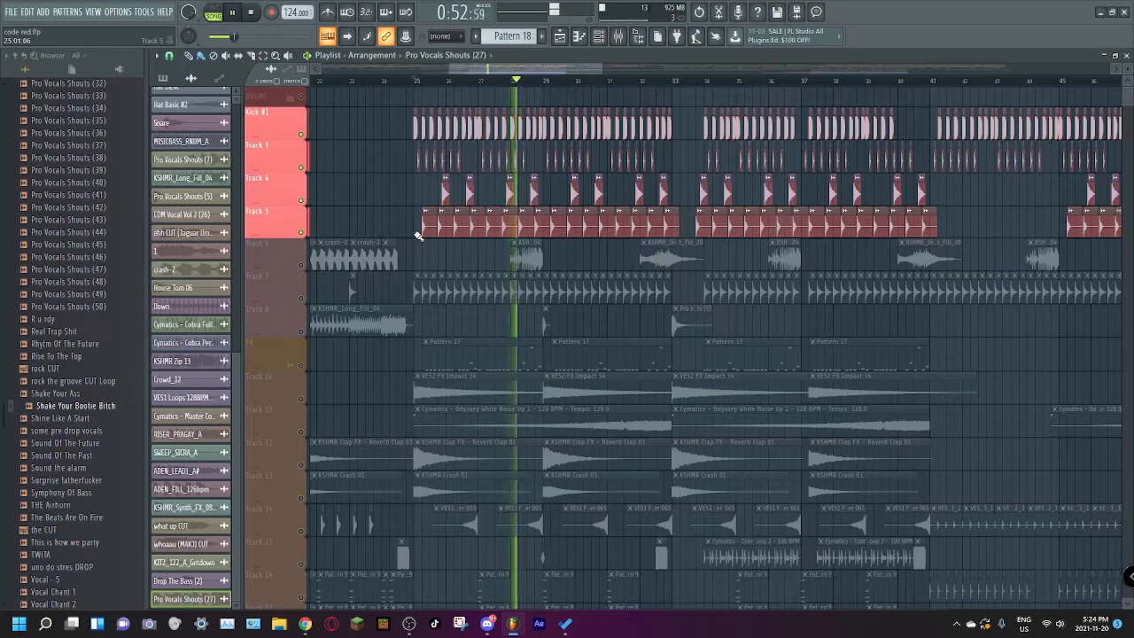
pyautogui.click(301, 265)
pyautogui.press('space')
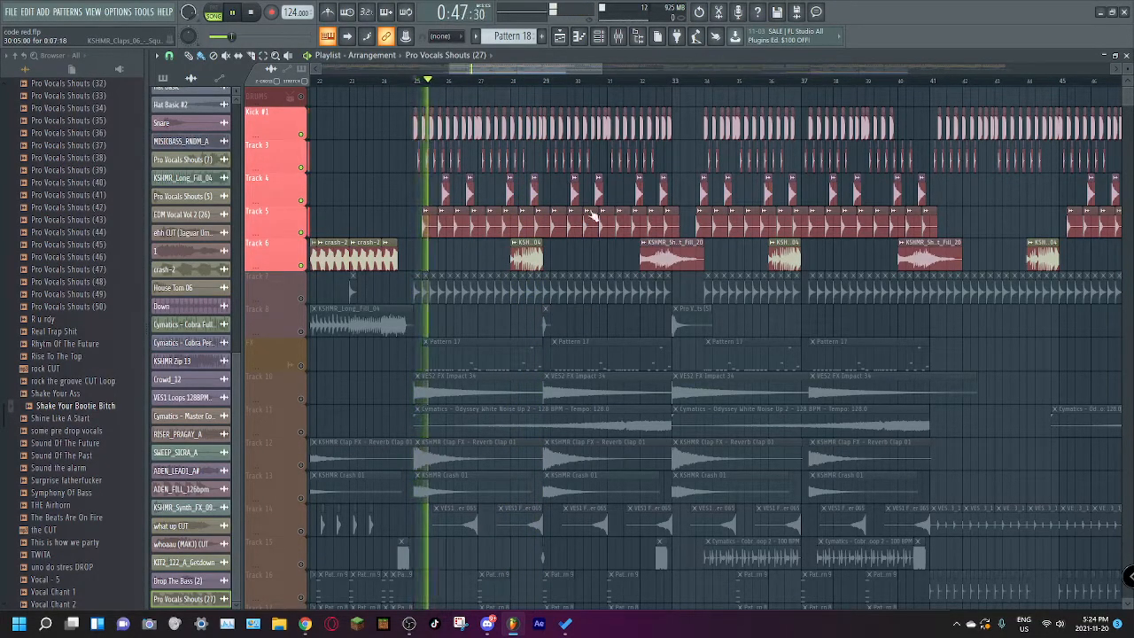
pyautogui.moveTo(603, 66); pyautogui.dragTo(614, 69)
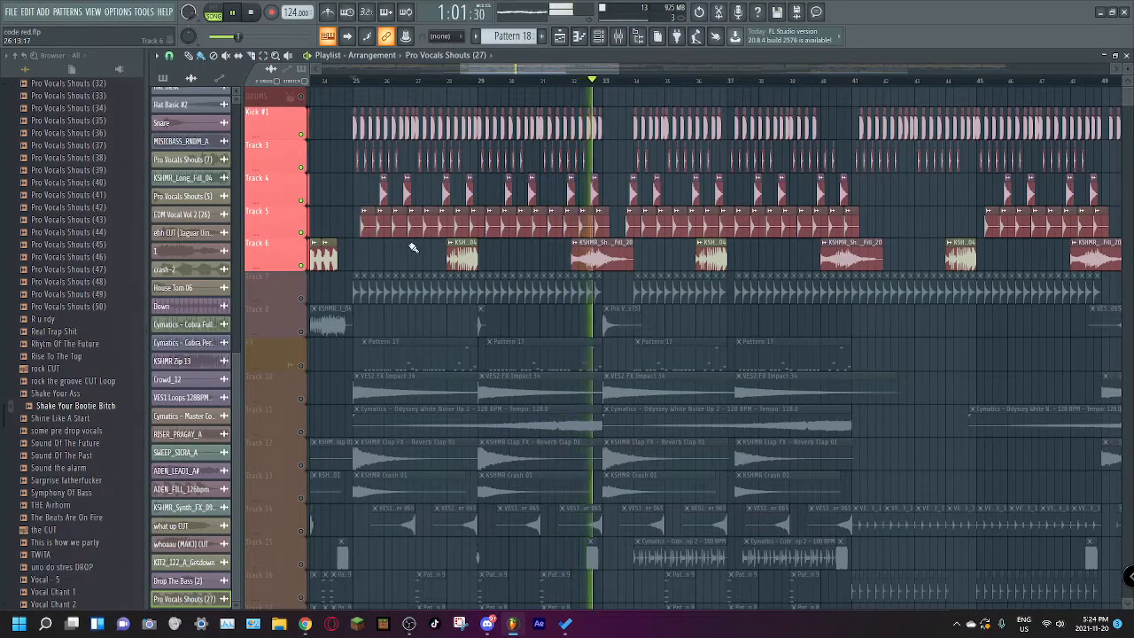
pyautogui.press('space')
# Step: Unmute Track 7 with the ride clips and briefly play the drums
pyautogui.moveTo(487, 69); pyautogui.dragTo(299, 131)
pyautogui.moveTo(438, 68); pyautogui.dragTo(575, 113)
pyautogui.click(302, 300)
pyautogui.press('space')
pyautogui.press('space')
# Step: Inspect the VES2 Ride 09 sample's channel settings, close them, and replay the drums from bar 25
pyautogui.doubleClick(464, 290)
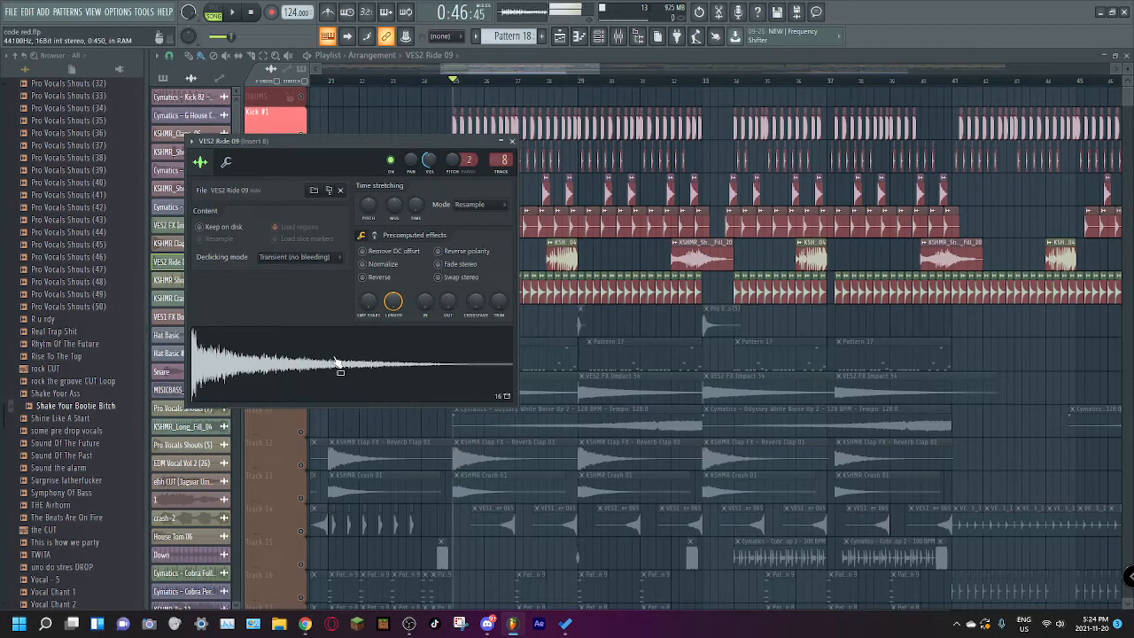
pyautogui.press('Escape')
pyautogui.press('space')
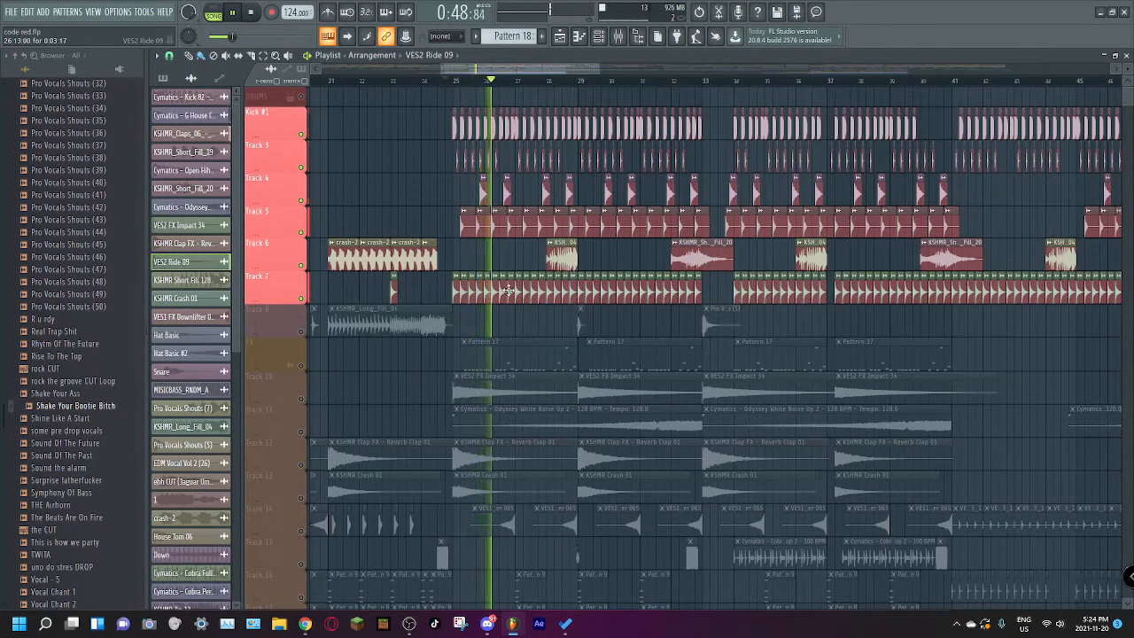
# Step: Unmute Track 8 with the long fill and play the complete drum group around bar 29
pyautogui.click(302, 332)
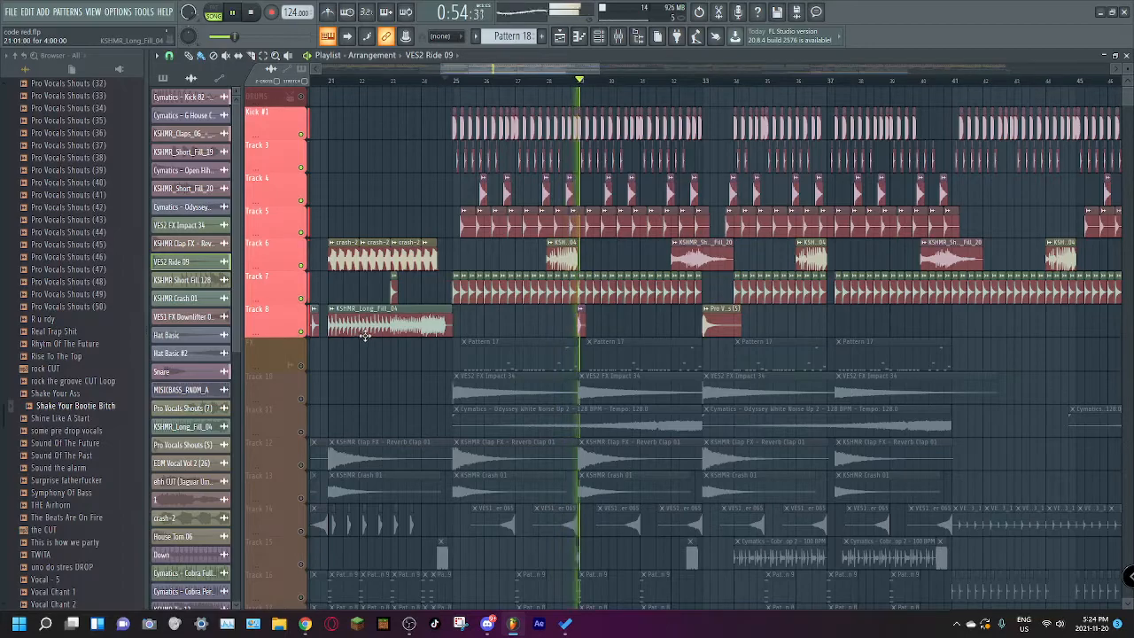
pyautogui.press('space')
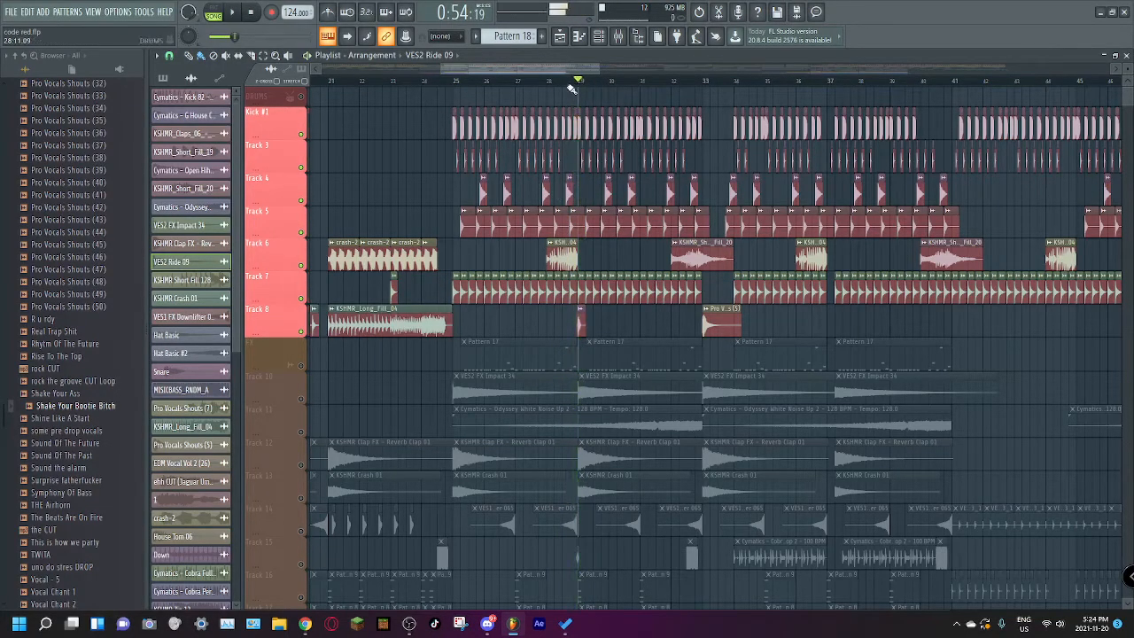
pyautogui.scroll(-5, 595, 263)
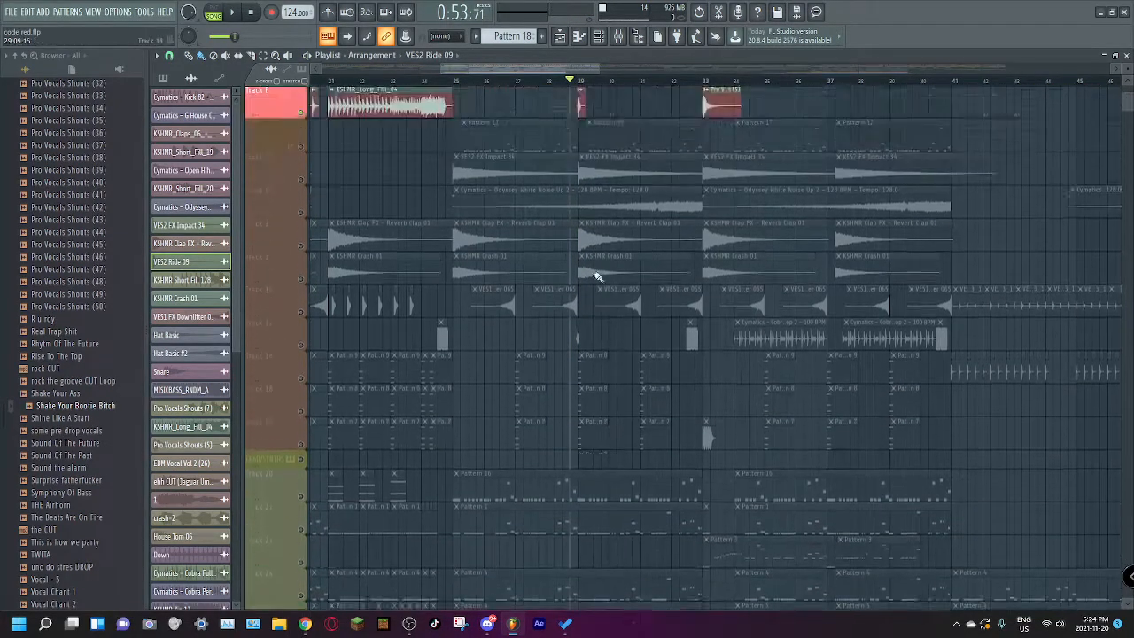
pyautogui.scroll(5, 597, 273)
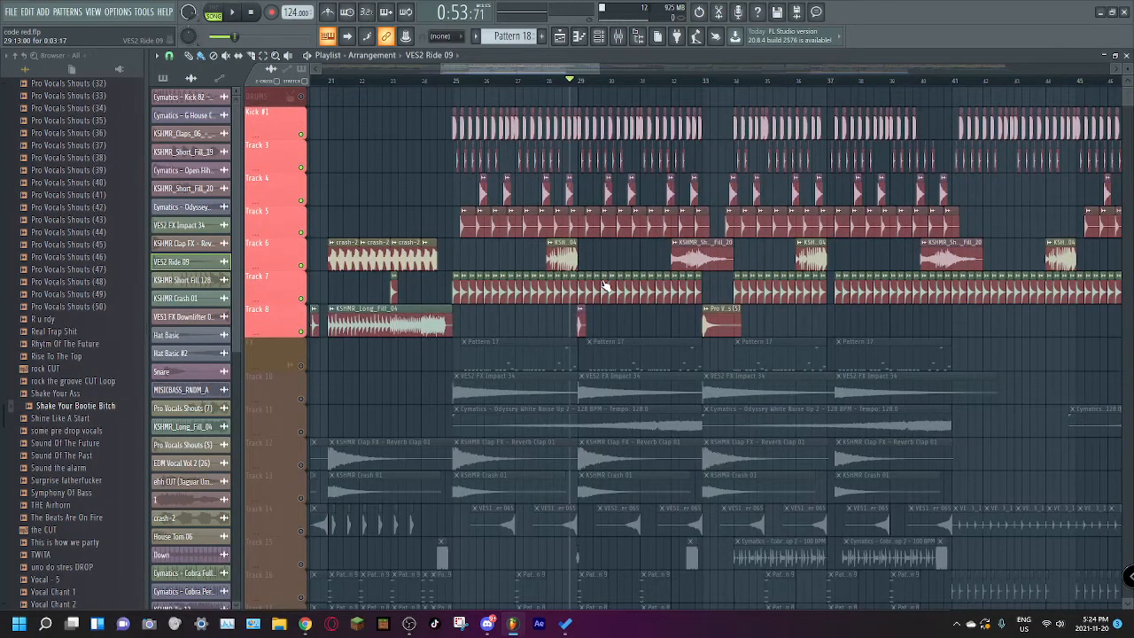
pyautogui.press('space')
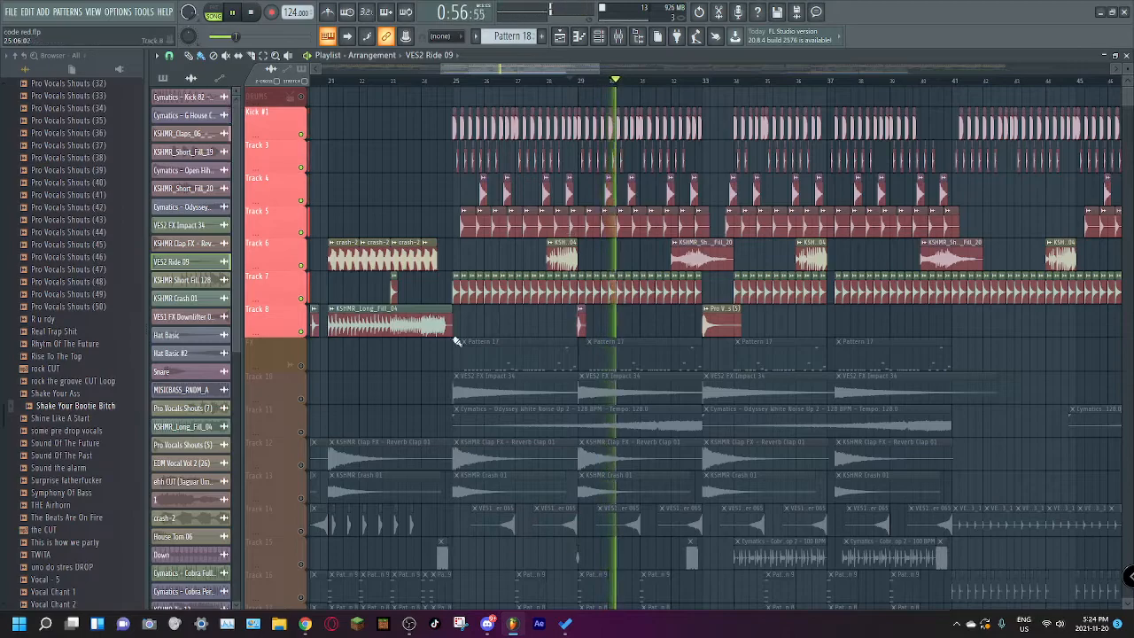
# Step: Unmute the FX track and play its Pattern 17 clips with the drums from bar 25
pyautogui.click(309, 370)
pyautogui.press('space')
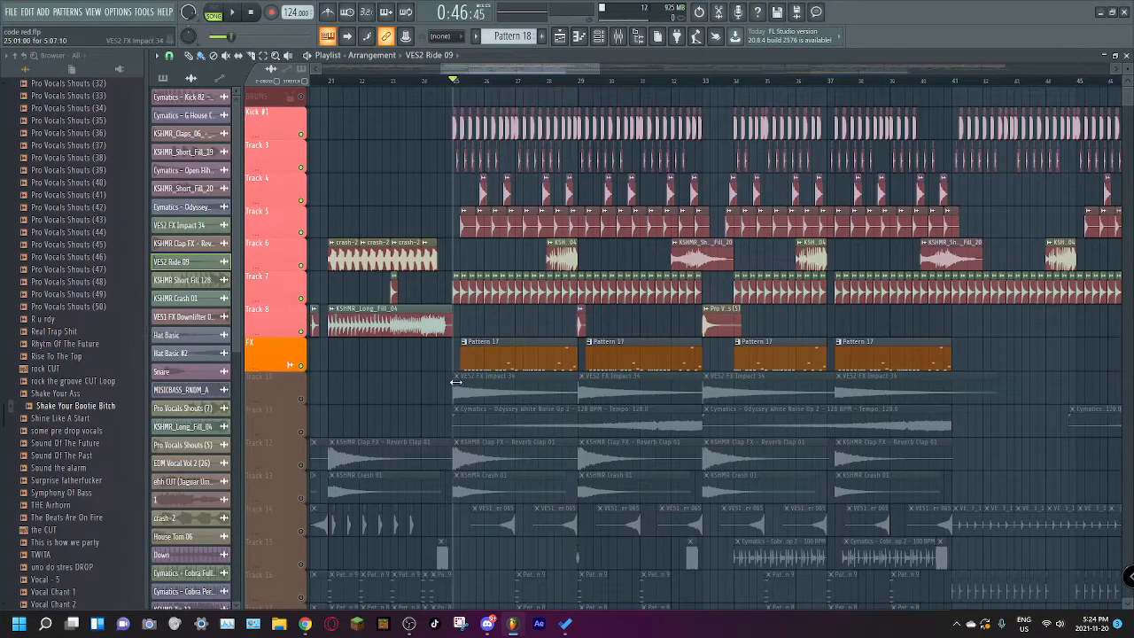
pyautogui.press('space')
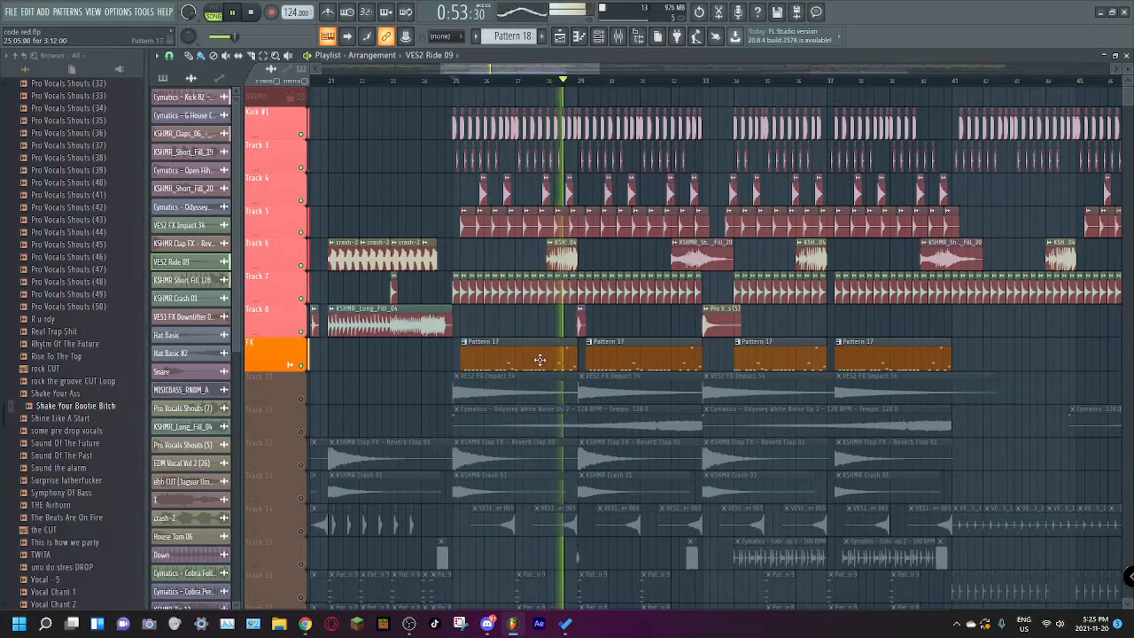
pyautogui.scroll(-2, 537, 360)
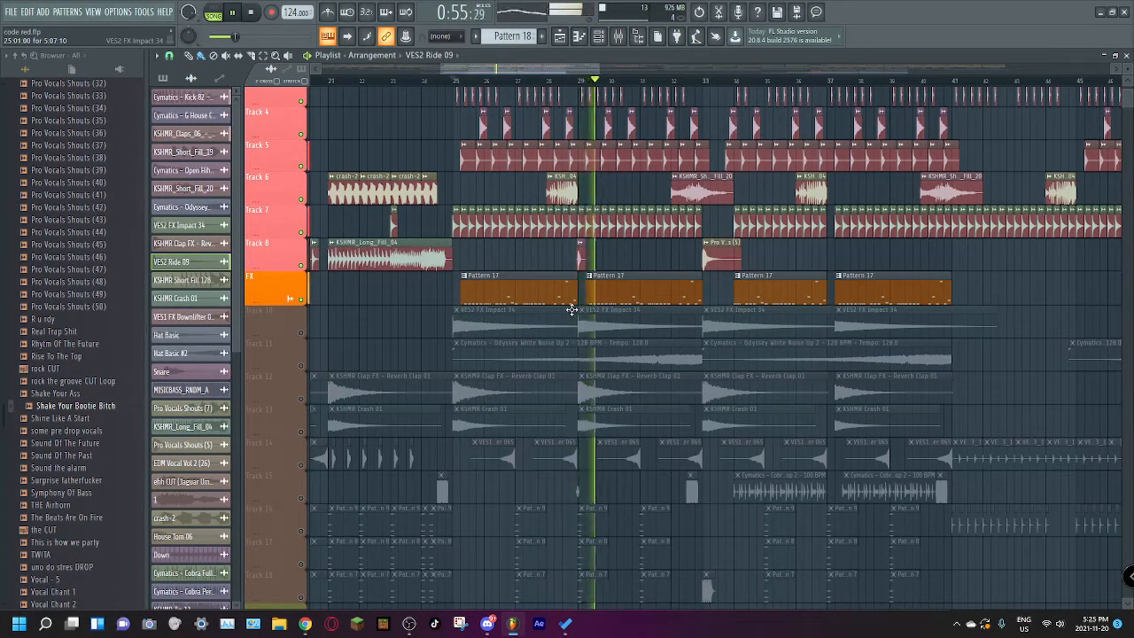
pyautogui.press('space')
# Step: Isolate FX Tracks 10 through 14 and audition the KSHMR Clap FX - Reverb Clap 01 clip at bar 25
pyautogui.scroll(-10, 620, 305)
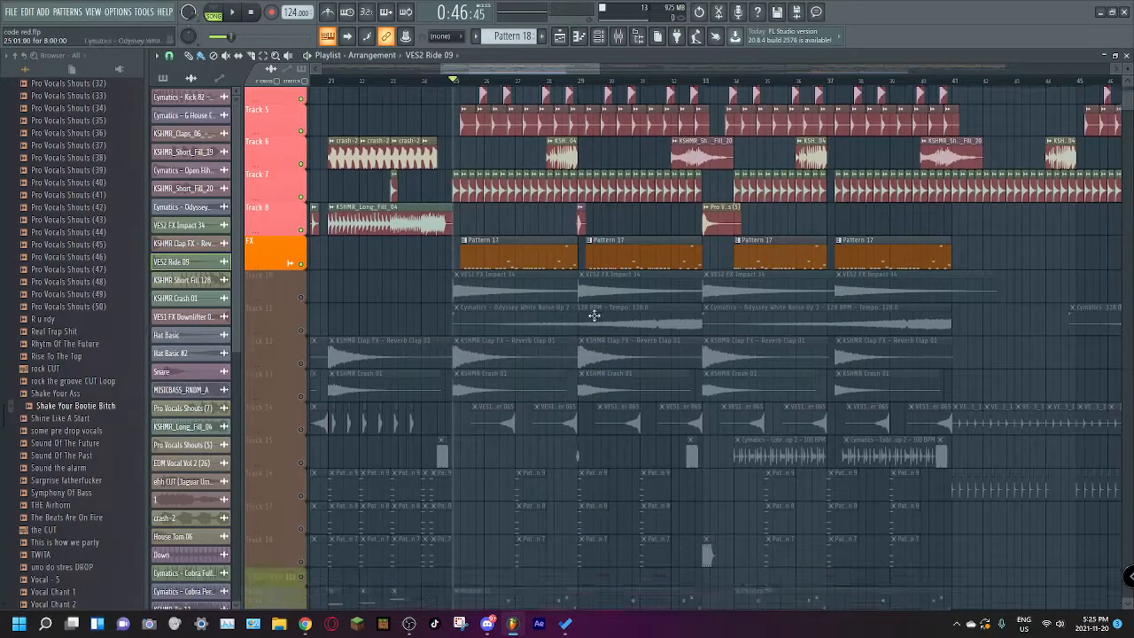
pyautogui.scroll(10, 627, 295)
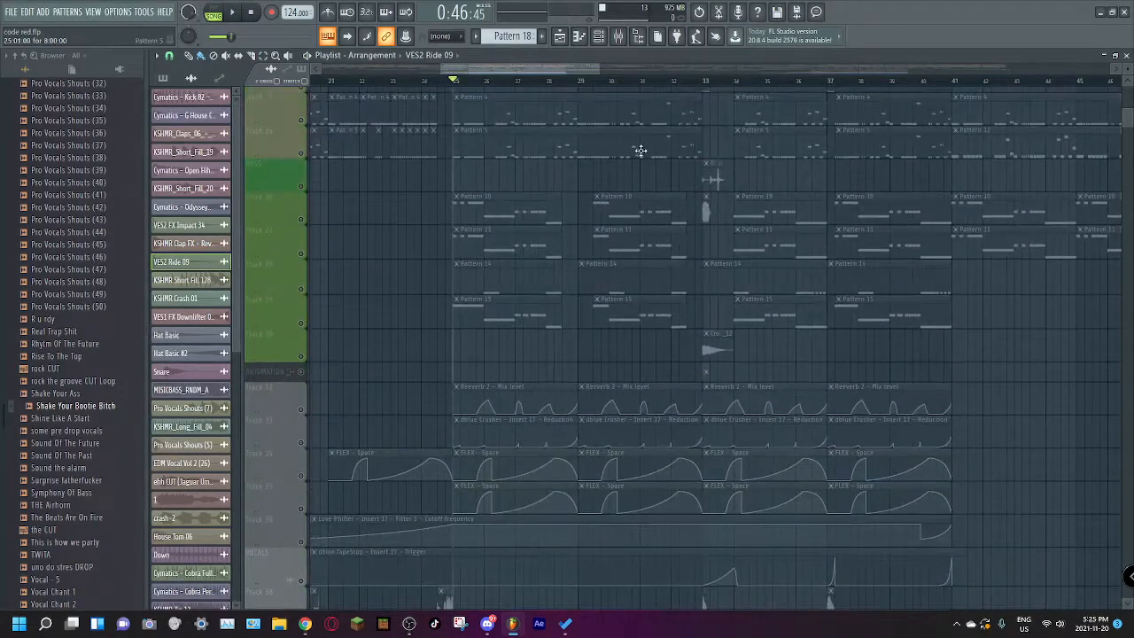
pyautogui.scroll(5, 595, 193)
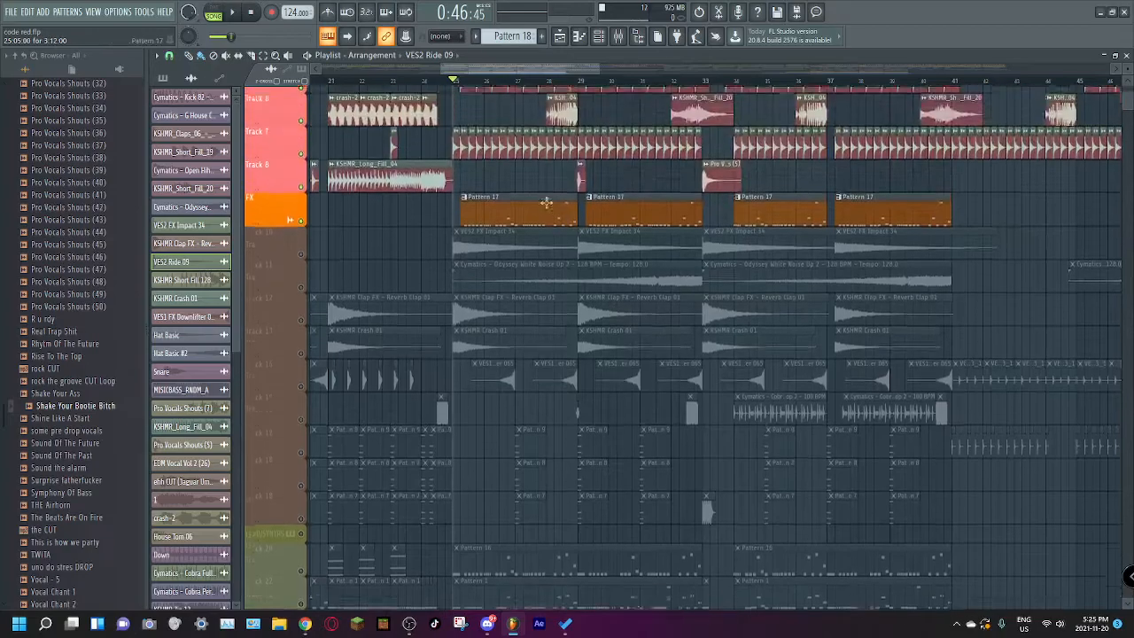
pyautogui.click(300, 299)
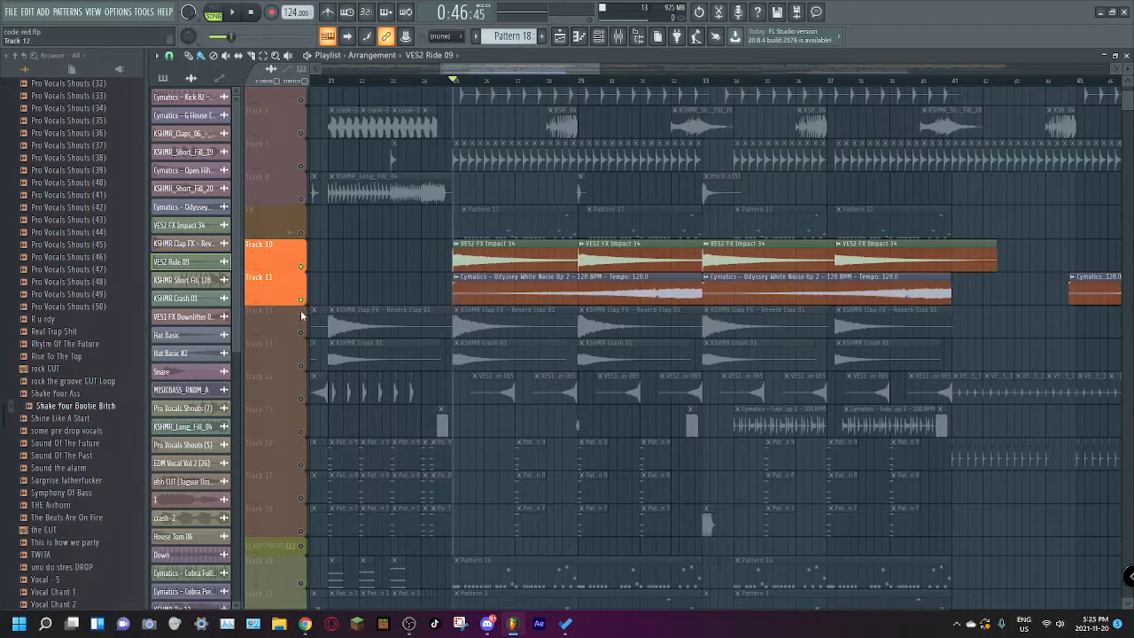
pyautogui.click(300, 332)
pyautogui.click(300, 365)
pyautogui.click(300, 397)
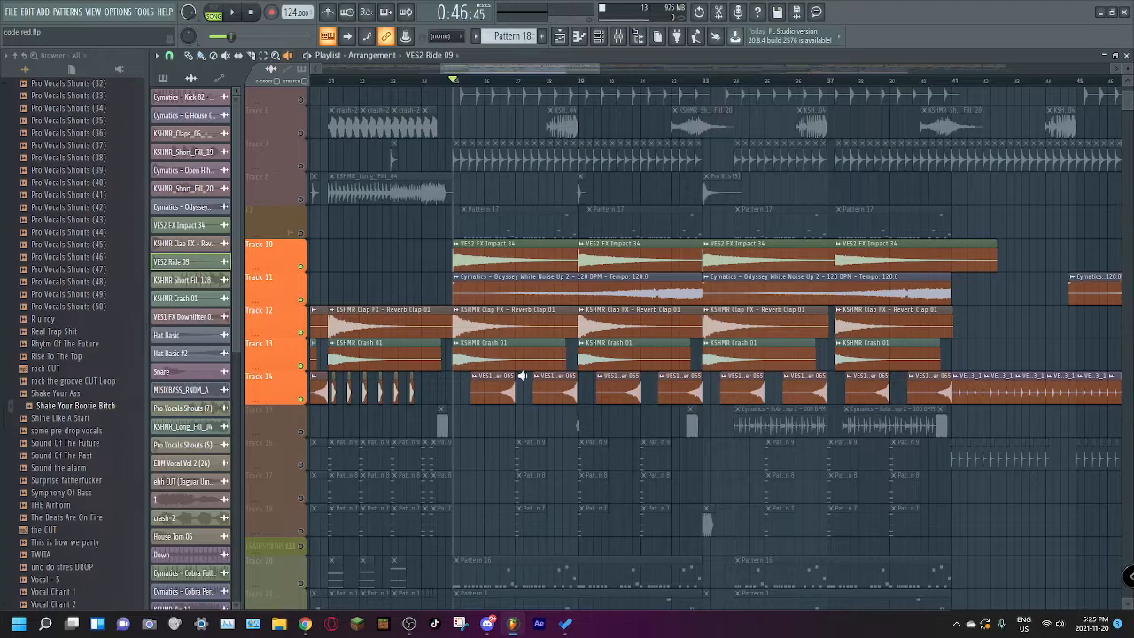
pyautogui.click(457, 328)
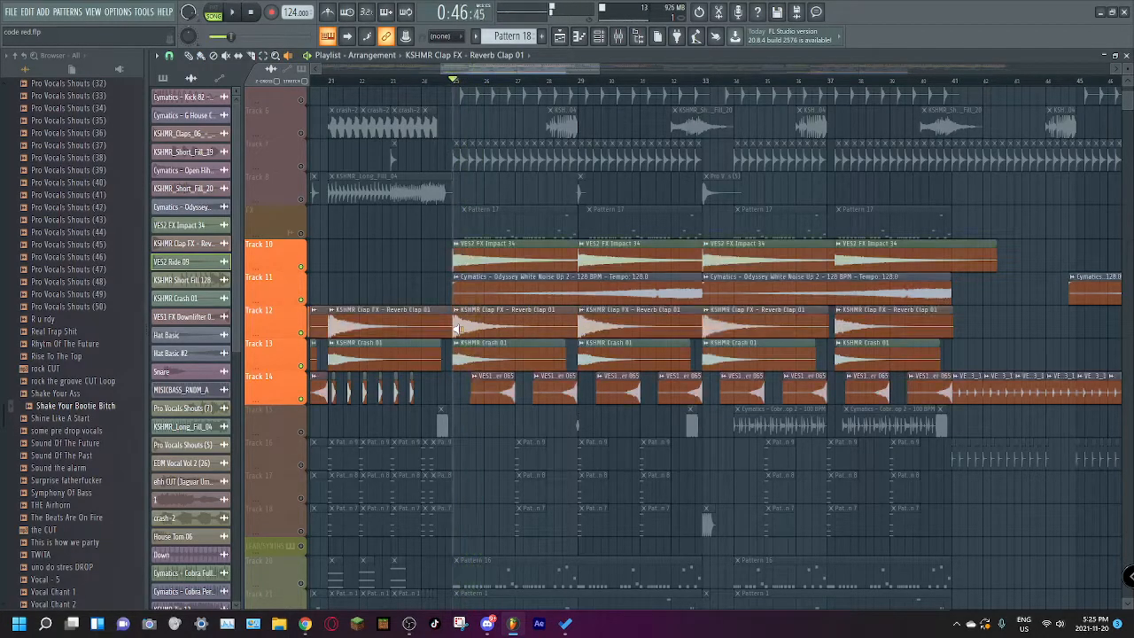
# Step: Audition the Odyssey White Noise, VES2 FX Impact 34, KSHMR Crash 01 and VES1 FX Downlifter 065 clips individually
pyautogui.click(636, 292)
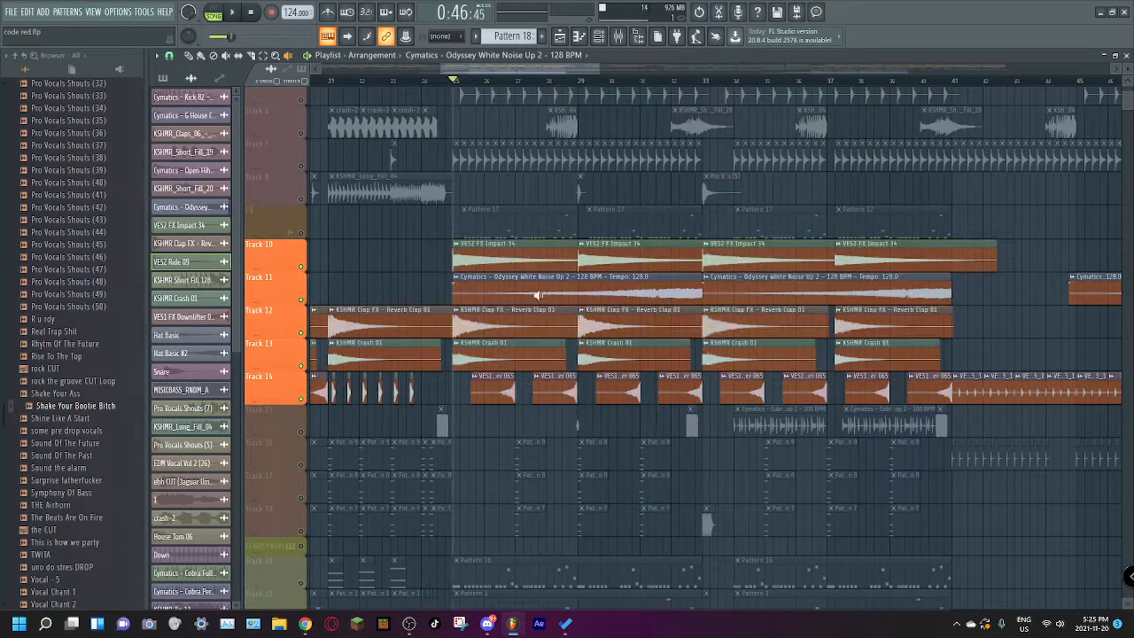
pyautogui.click(457, 264)
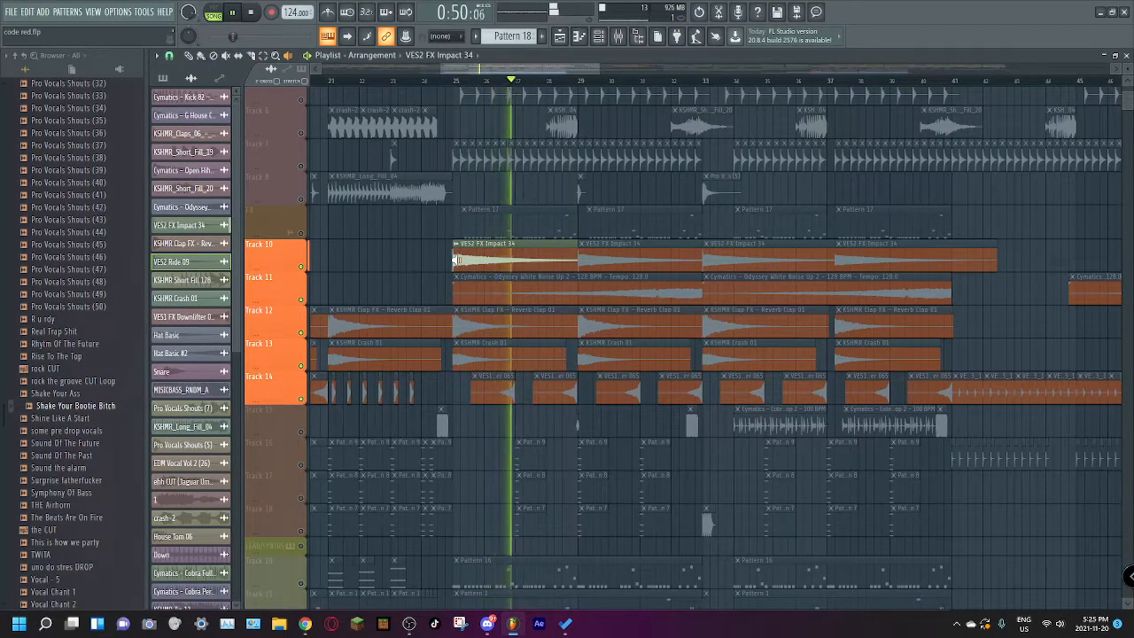
pyautogui.click(477, 358)
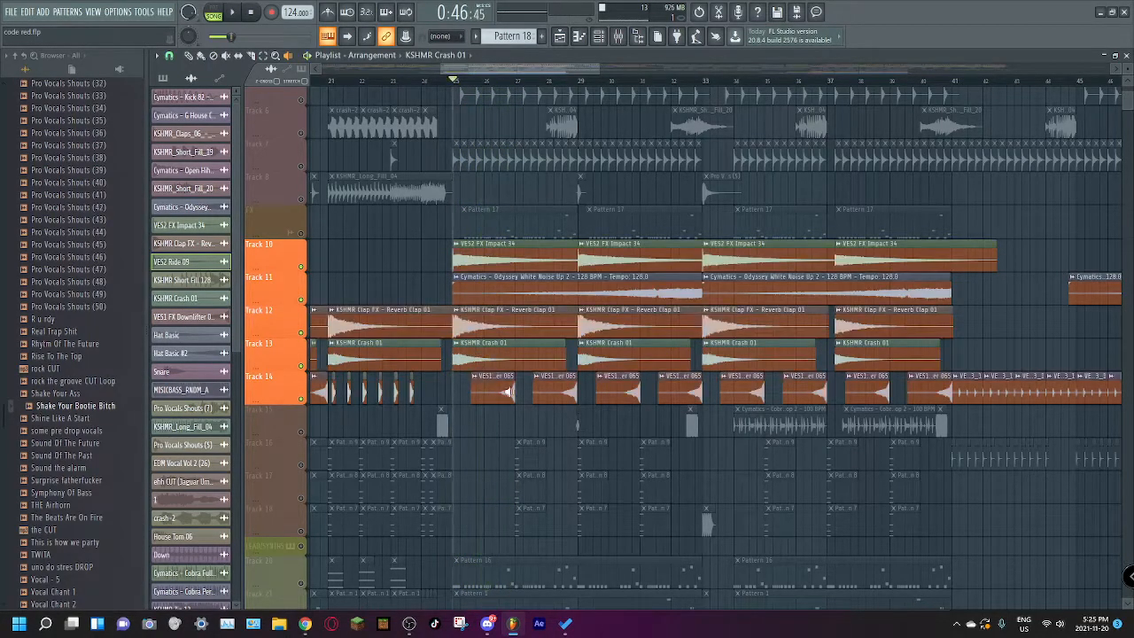
pyautogui.click(504, 395)
# Step: Play the isolated FX Tracks 10 through 14 together from bar 25, then stop playback
pyautogui.press('space')
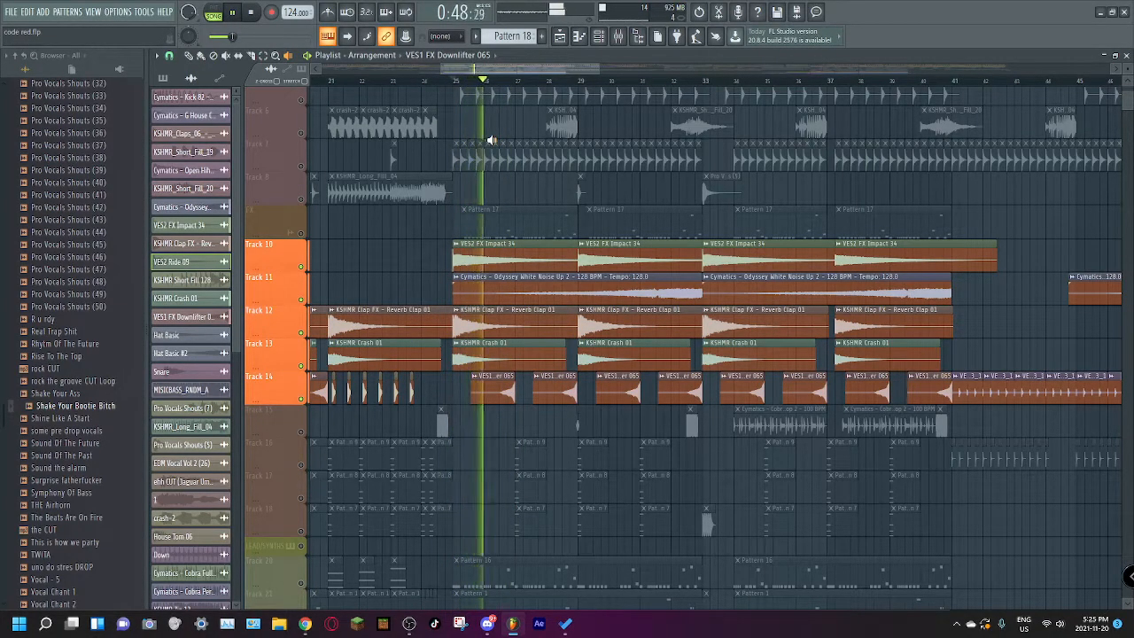
pyautogui.scroll(4, 489, 255)
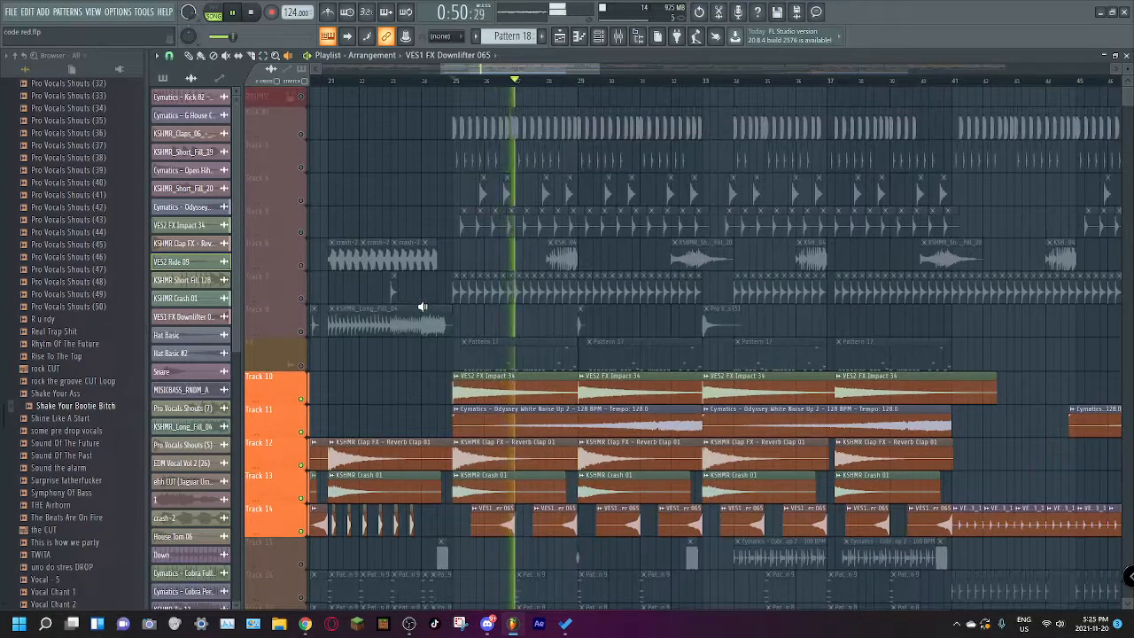
pyautogui.scroll(-2, 428, 301)
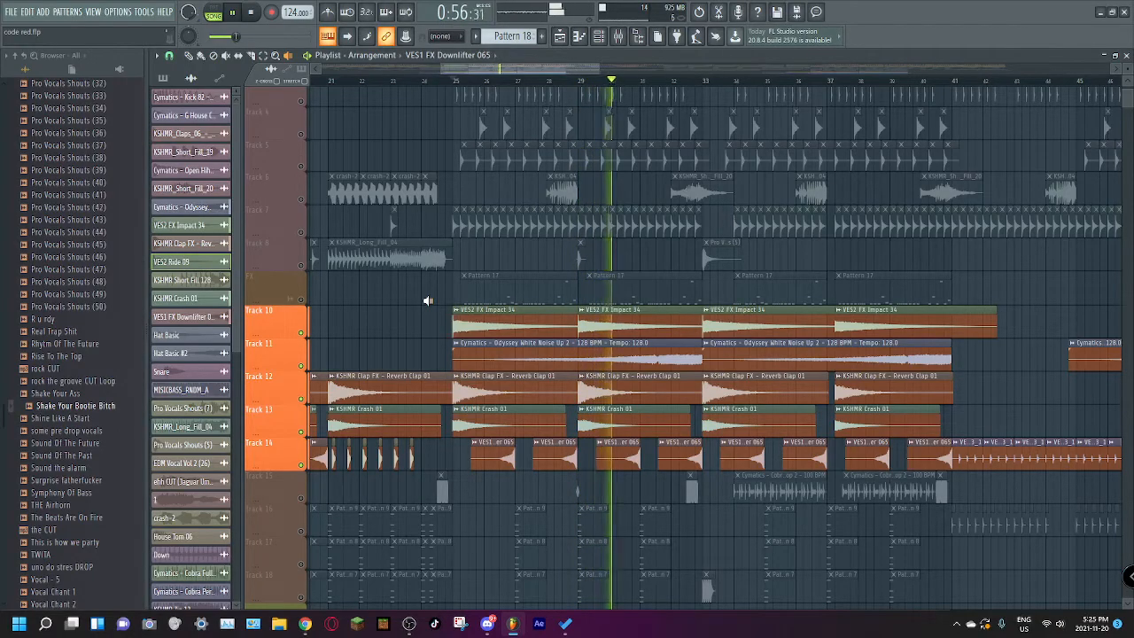
pyautogui.scroll(-4, 416, 310)
pyautogui.press('space')
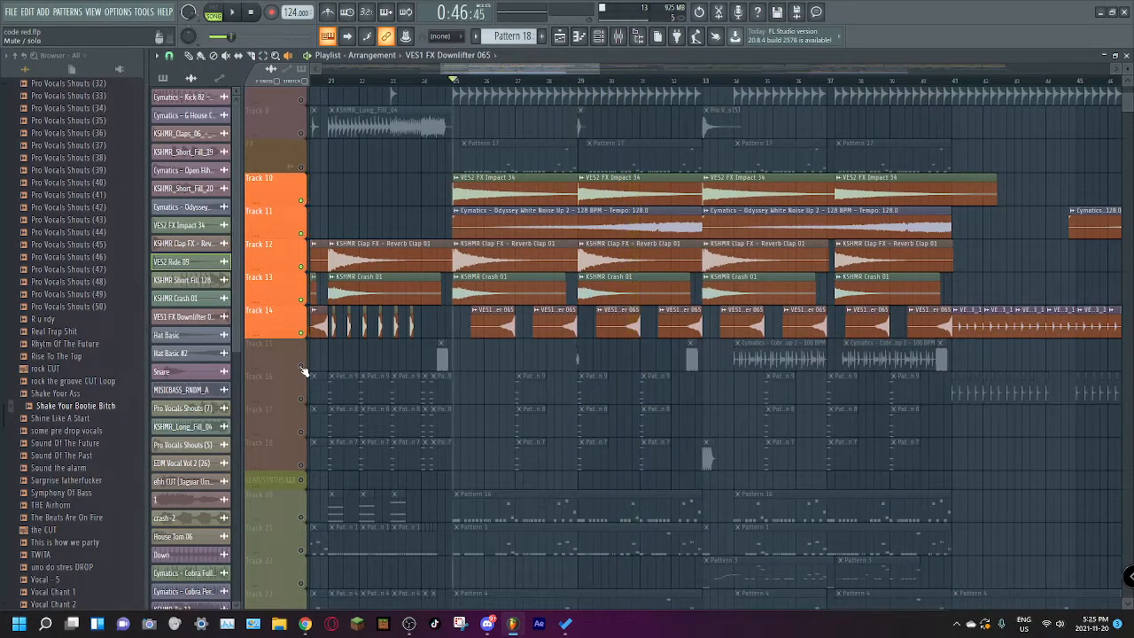
# Step: Unmute Tracks 15 and 18 and play them with the other FX layers around bars 32 and 33
pyautogui.click(301, 366)
pyautogui.press('space')
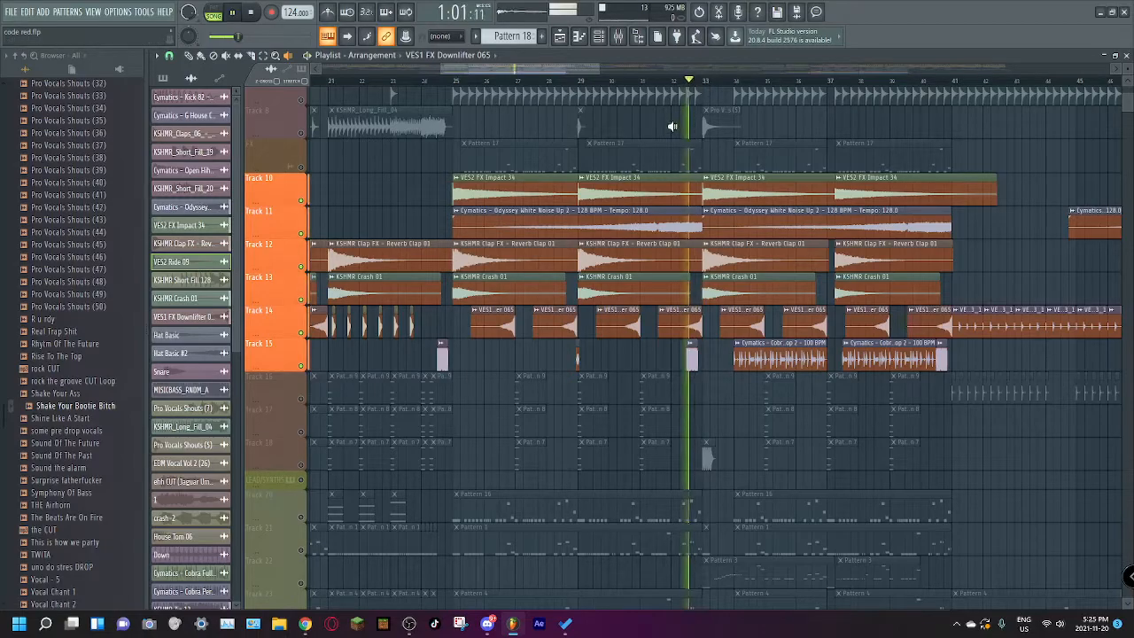
pyautogui.press('space')
pyautogui.click(301, 465)
pyautogui.press('space')
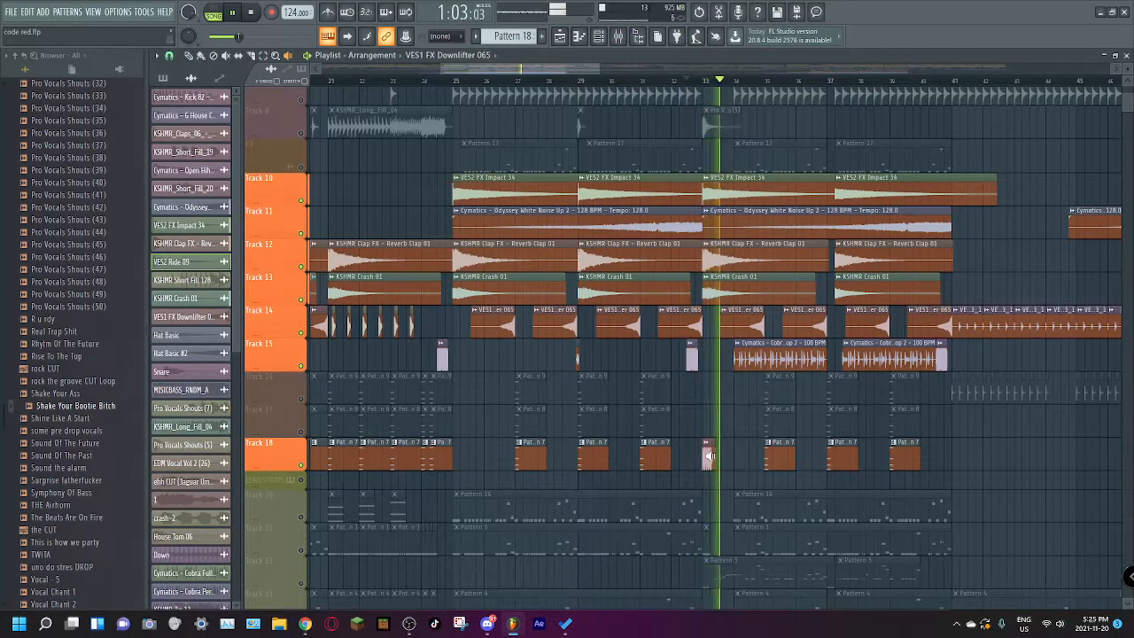
pyautogui.scroll(-2, 709, 292)
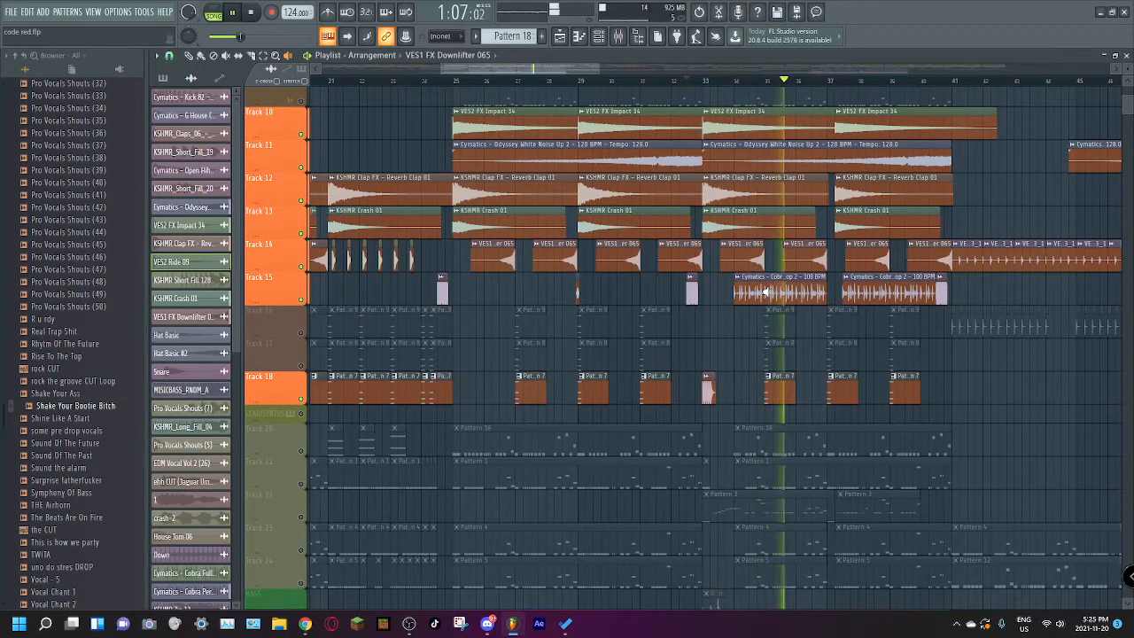
# Step: Solo Track 18 and audition its Pattern 7 clip at bar 27
pyautogui.rightClick(303, 409)
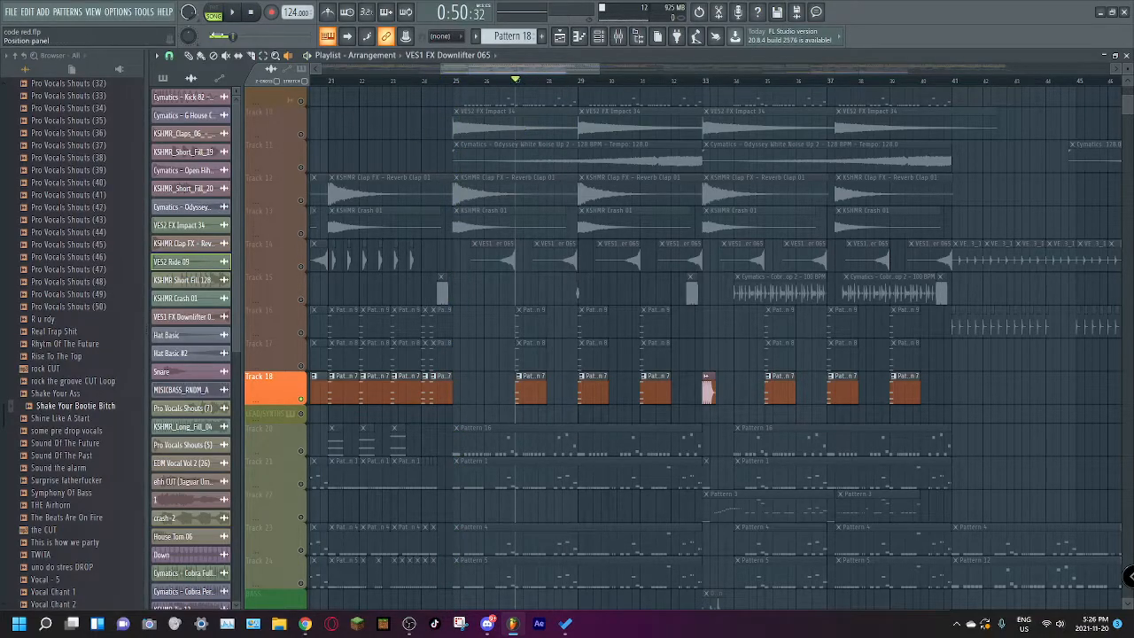
pyautogui.click(528, 393)
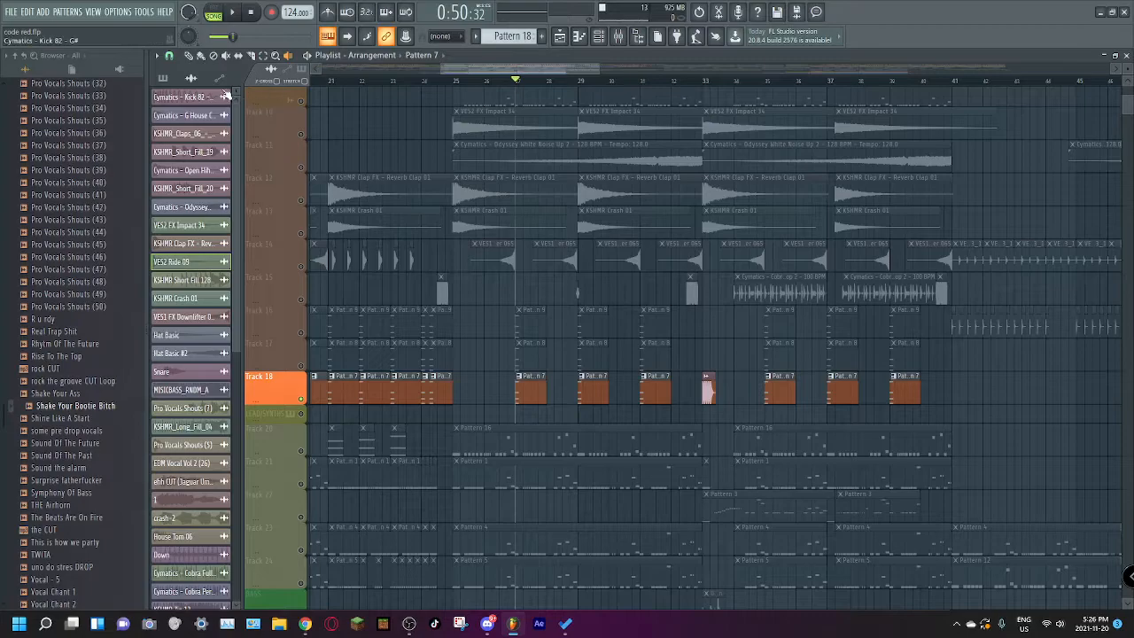
# Step: Open Pattern 7 from the project's pattern list in the piano roll, play its chord, and return to the playlist
pyautogui.click(165, 80)
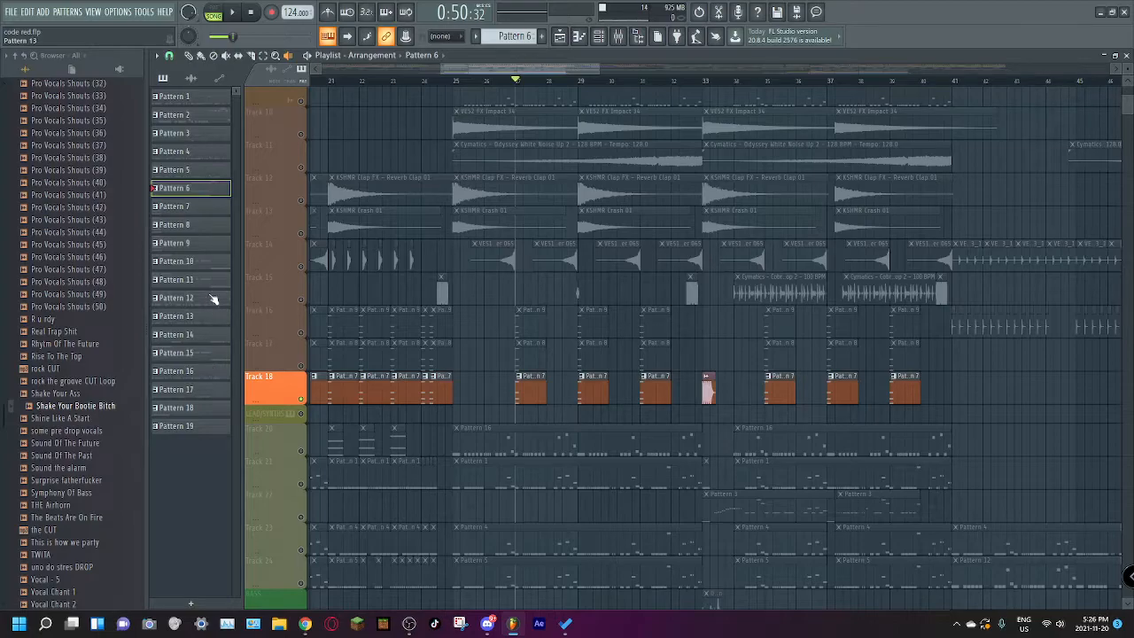
pyautogui.doubleClick(189, 212)
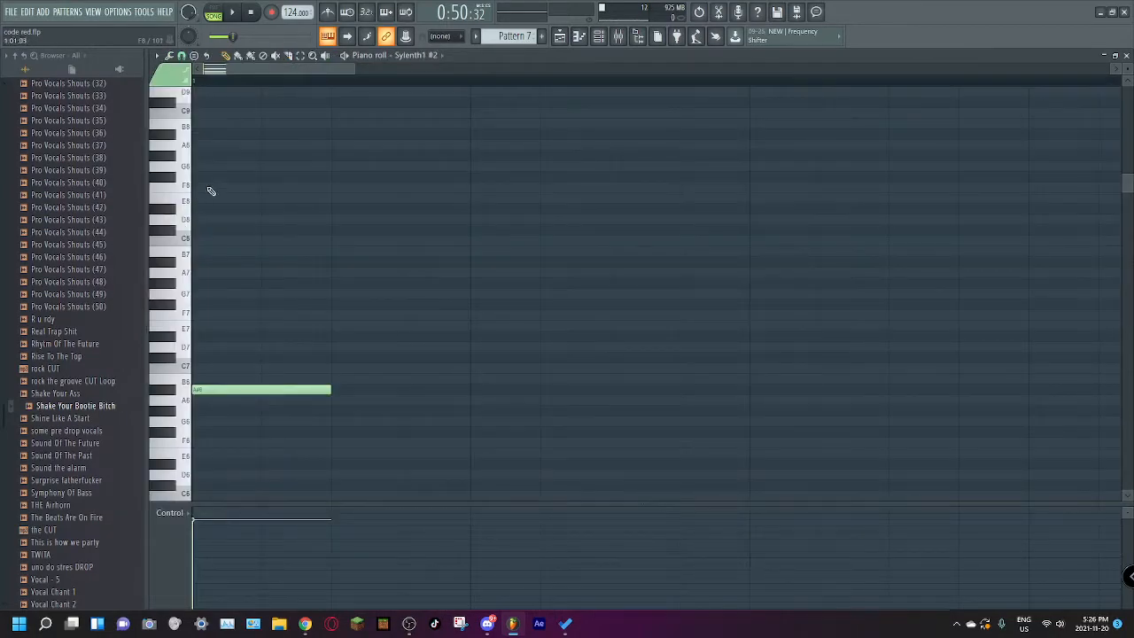
pyautogui.click(234, 13)
pyautogui.scroll(-5, 379, 183)
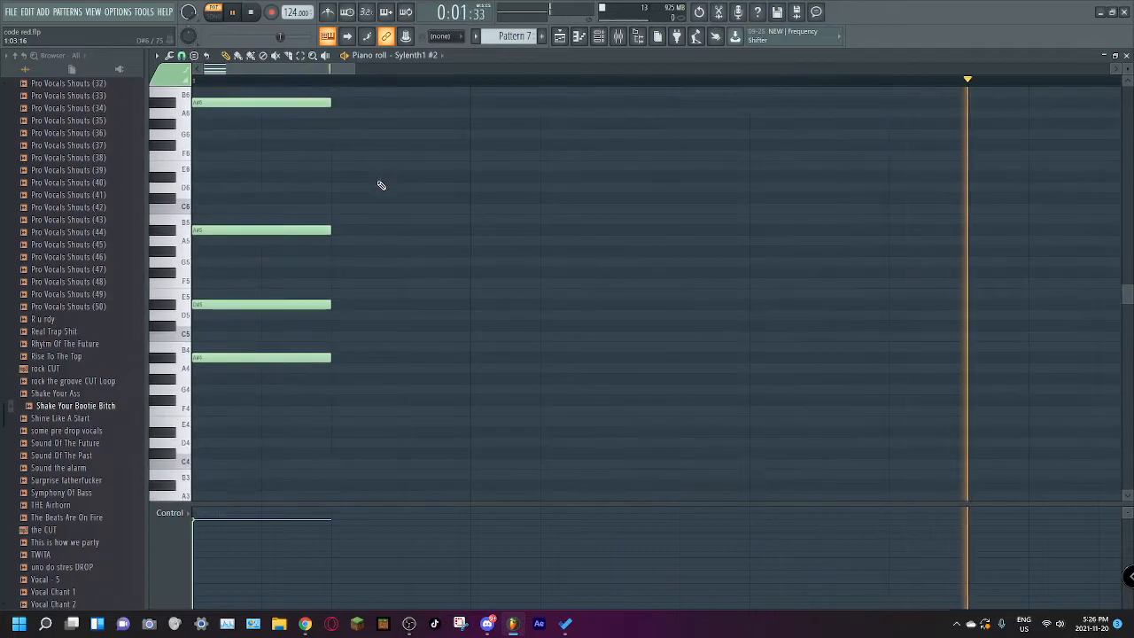
pyautogui.scroll(1, 420, 157)
pyautogui.press('space')
pyautogui.click(559, 36)
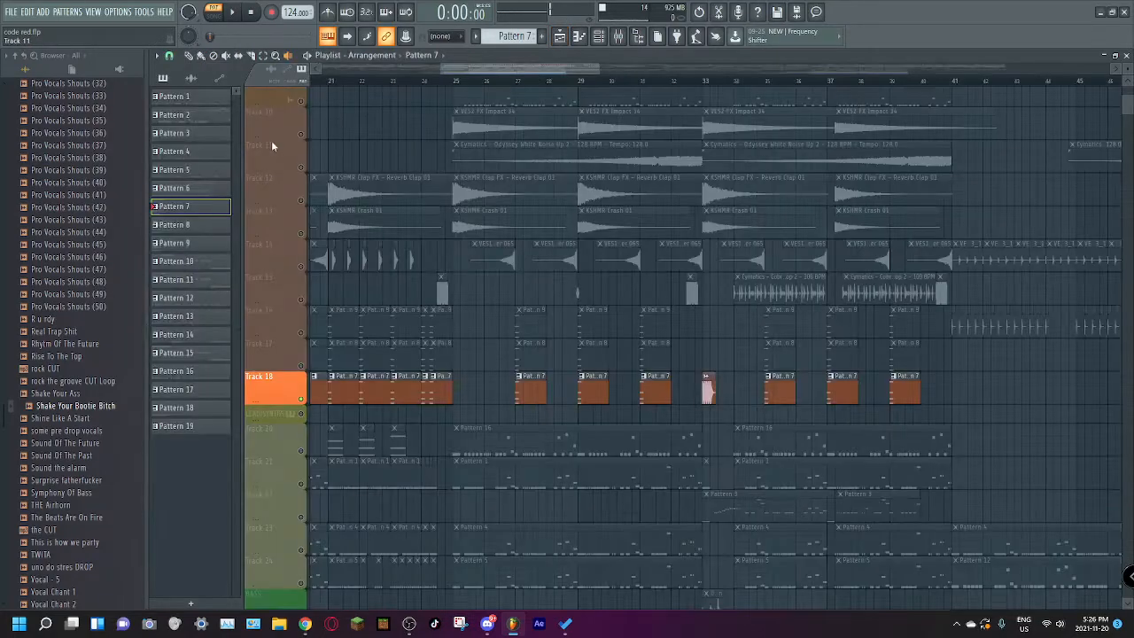
# Step: Open Pattern 8 in the piano roll, play its notes, and return to the playlist
pyautogui.doubleClick(201, 228)
pyautogui.scroll(-2, 372, 120)
pyautogui.click(238, 12)
pyautogui.press('space')
pyautogui.click(559, 37)
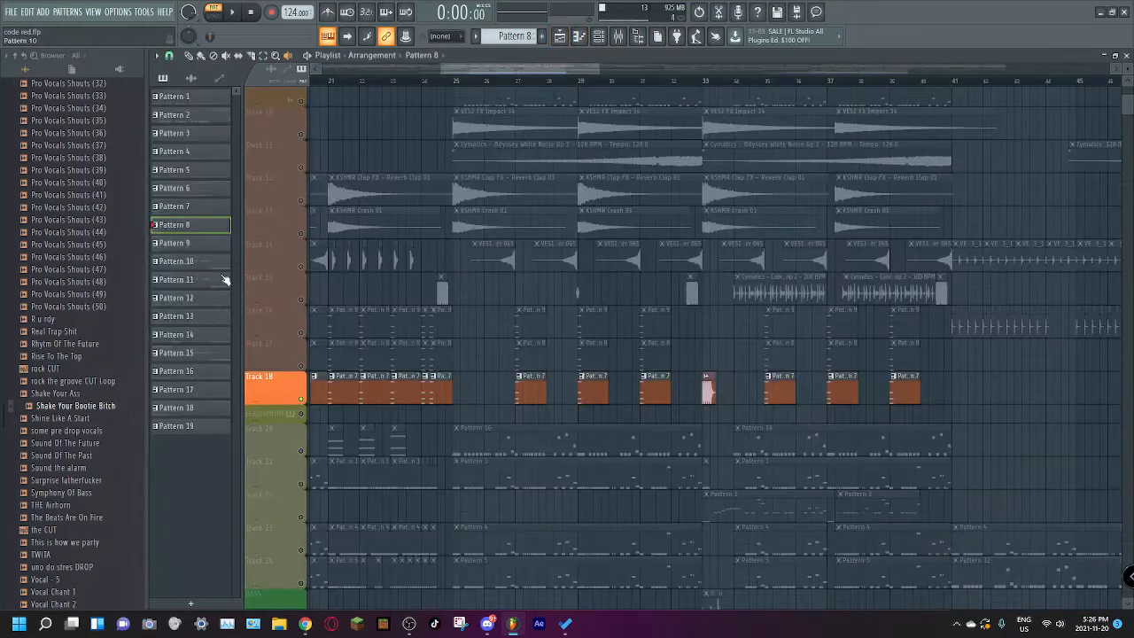
# Step: Open Pattern 9 in the piano roll, play it, and return to the playlist
pyautogui.doubleClick(184, 244)
pyautogui.press('space')
pyautogui.click(560, 38)
# Step: Play the soloed Track 18 in the arrangement around bar 27
pyautogui.press('space')
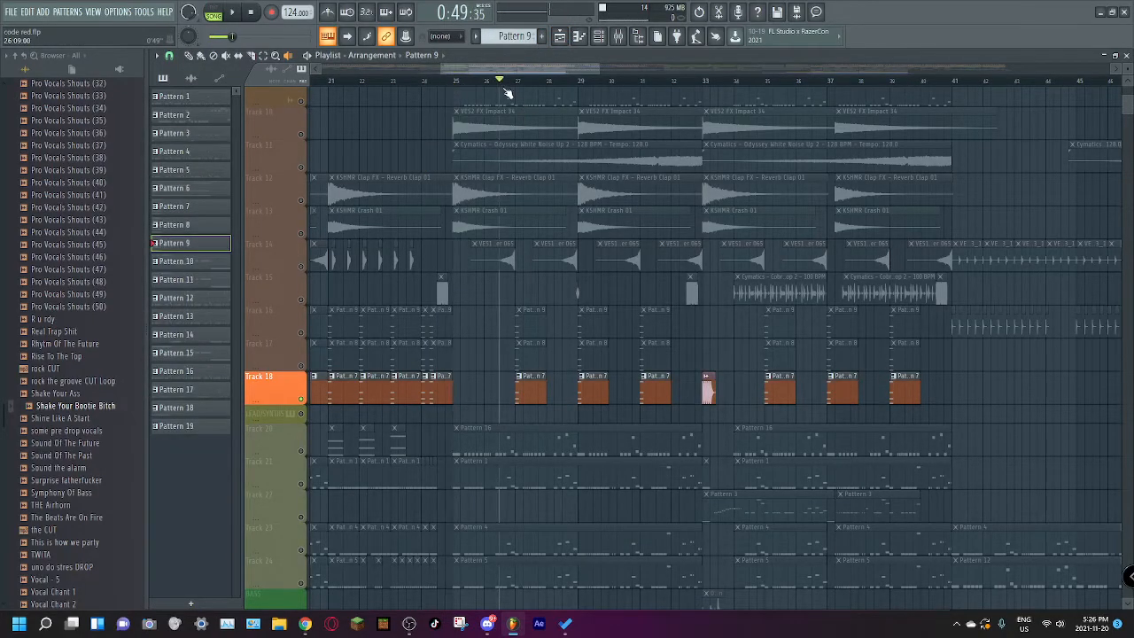
pyautogui.press('space')
pyautogui.press('space')
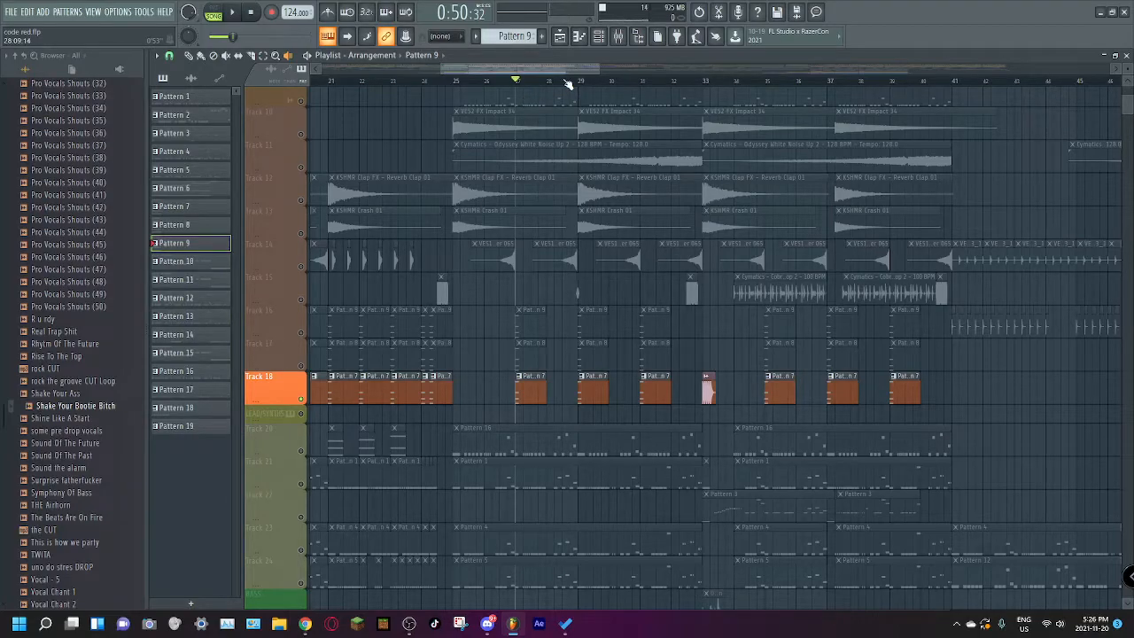
# Step: Unmute Tracks 17 and 16 and play them together with Track 18 from bar 27
pyautogui.click(302, 366)
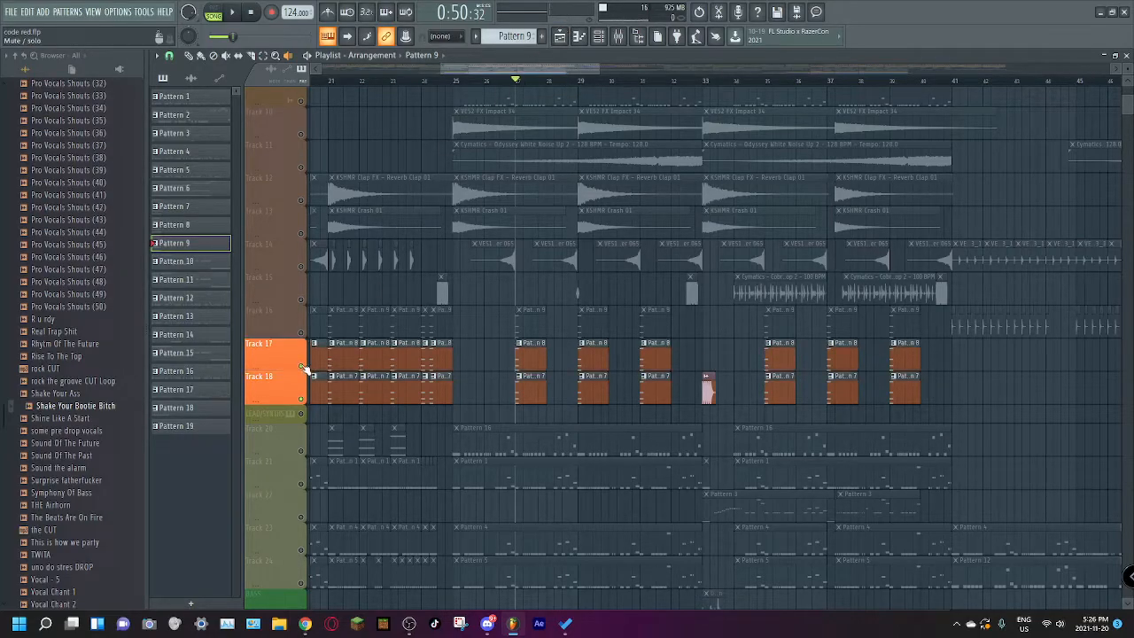
pyautogui.click(301, 333)
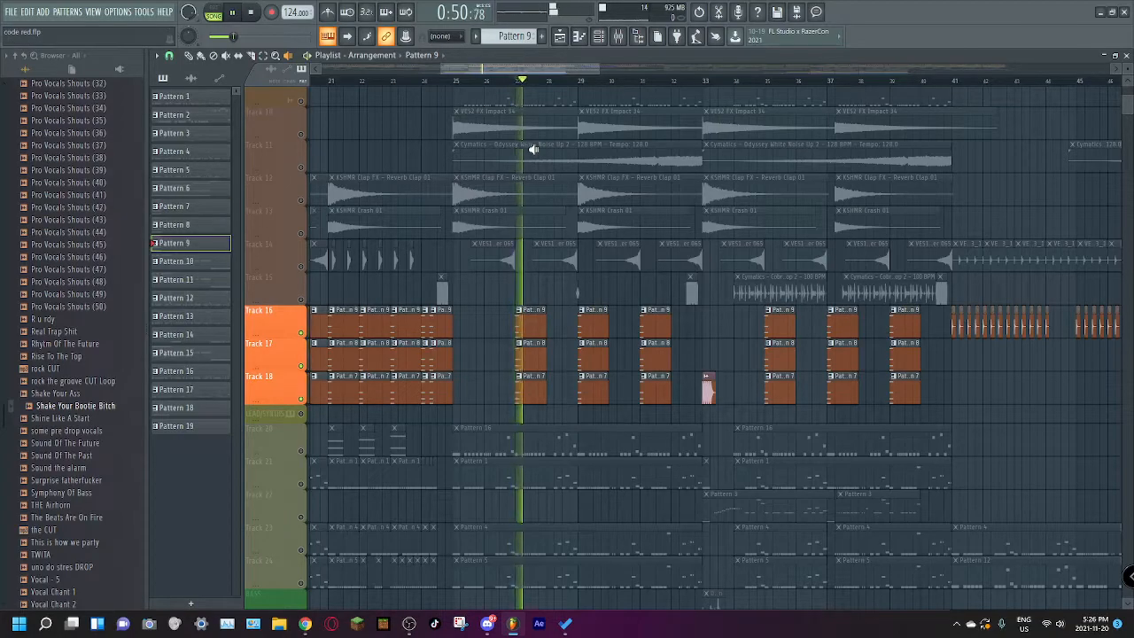
pyautogui.scroll(-6, 532, 148)
pyautogui.press('space')
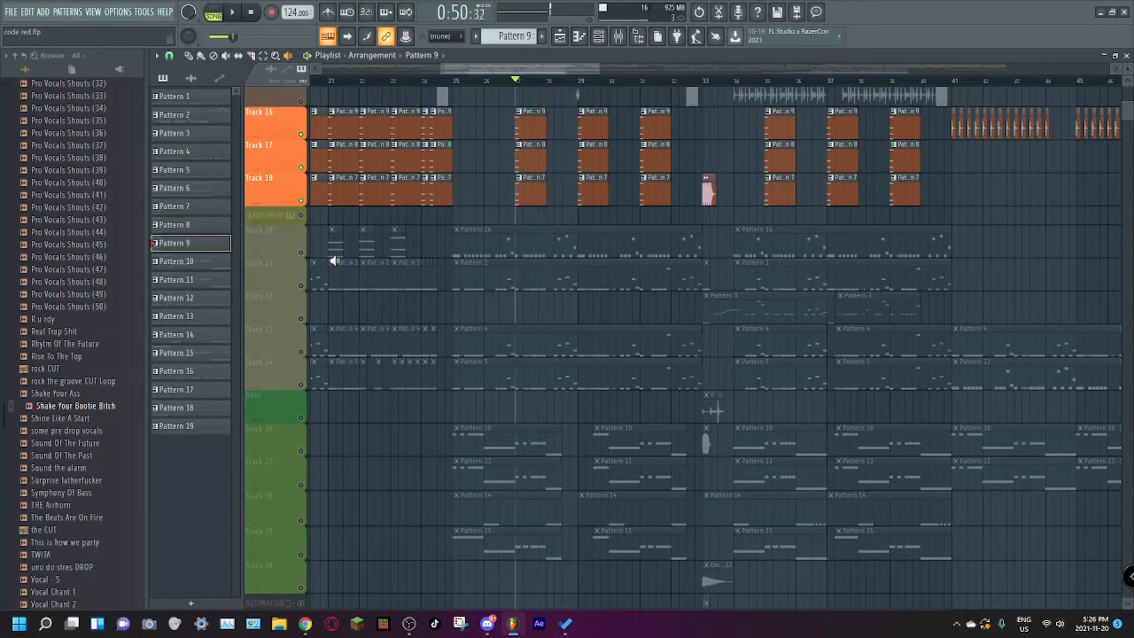
# Step: Solo lead Track 20 and unmute lead Tracks 21, 23 and 24
pyautogui.rightClick(302, 255)
pyautogui.click(302, 285)
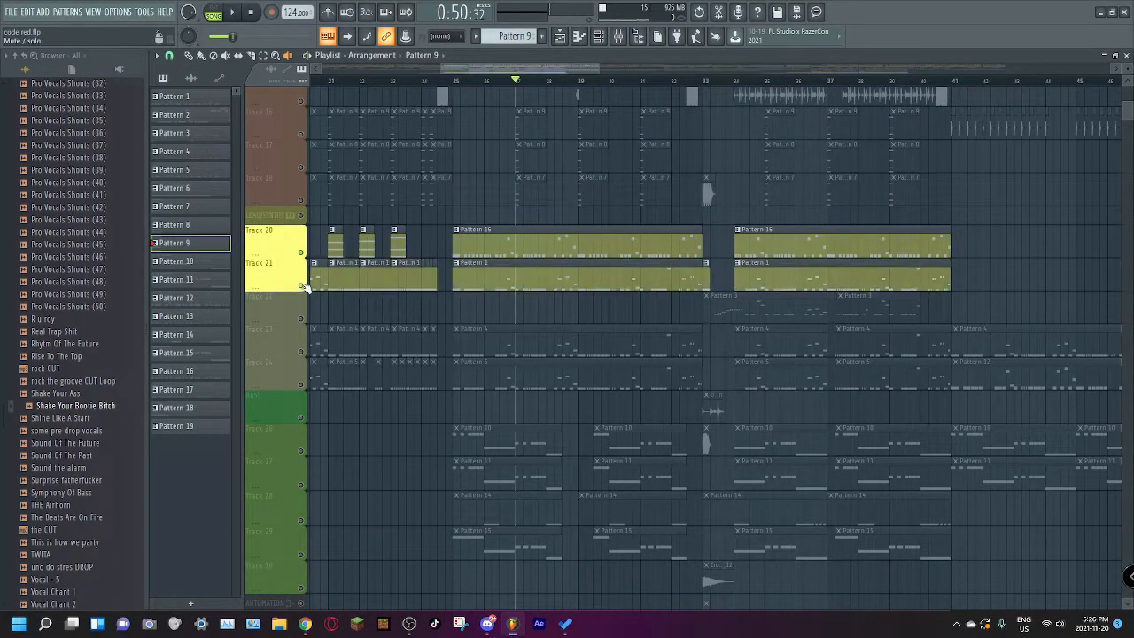
pyautogui.click(301, 352)
pyautogui.click(301, 386)
# Step: Unmute bass Tracks 26 through 29, the BASS track and lead Track 22 alongside the leads
pyautogui.click(302, 451)
pyautogui.scroll(-2, 323, 448)
pyautogui.click(302, 487)
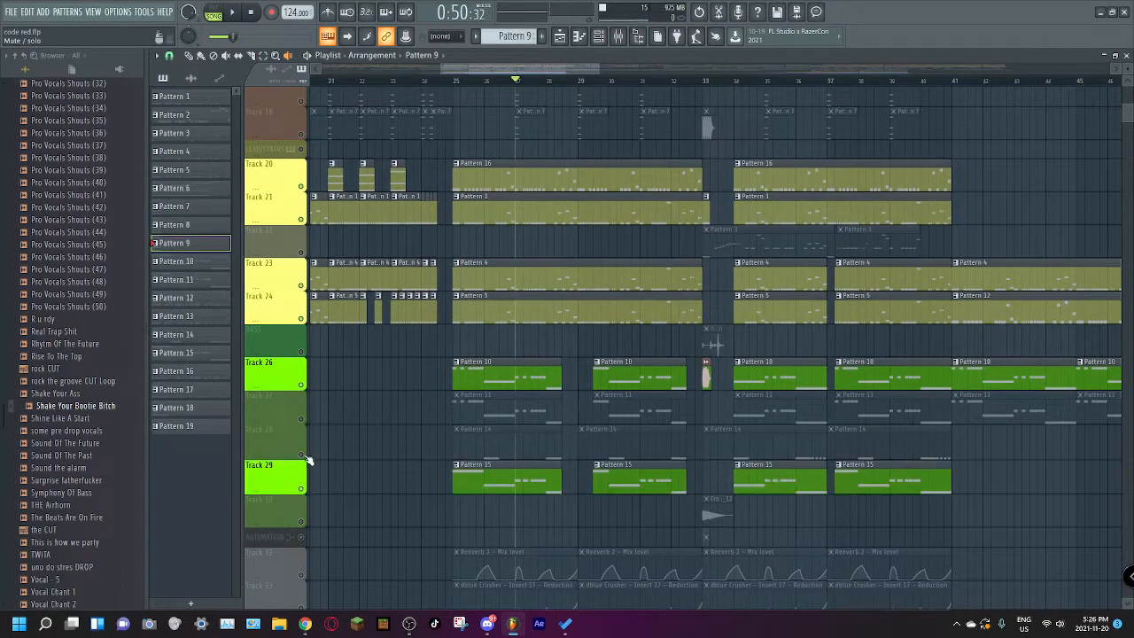
pyautogui.click(301, 454)
pyautogui.click(301, 419)
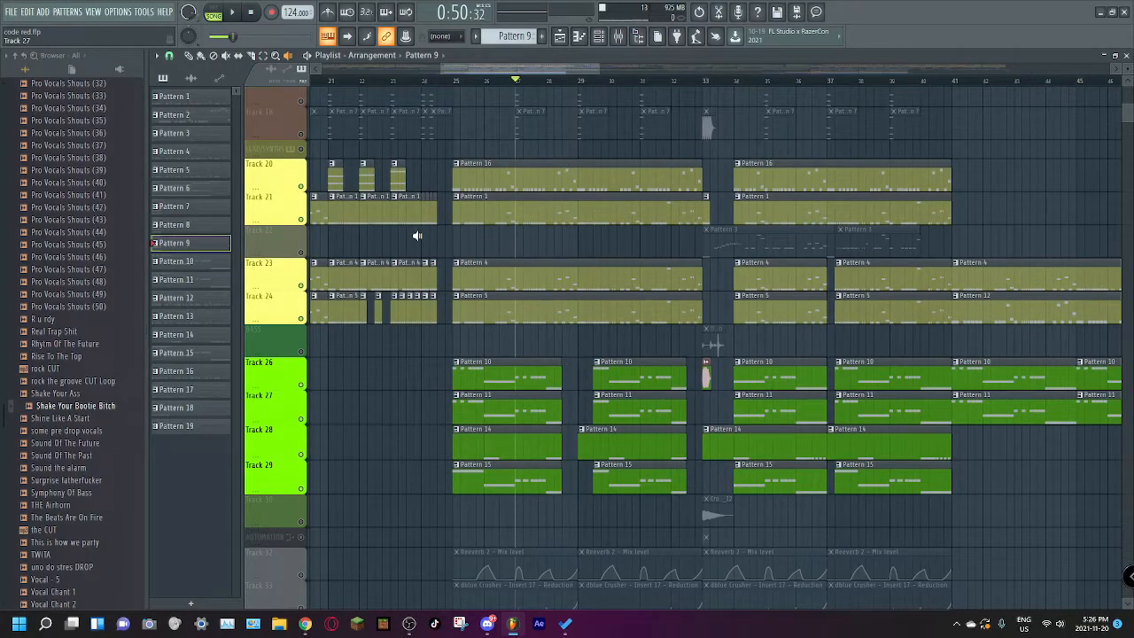
pyautogui.click(302, 253)
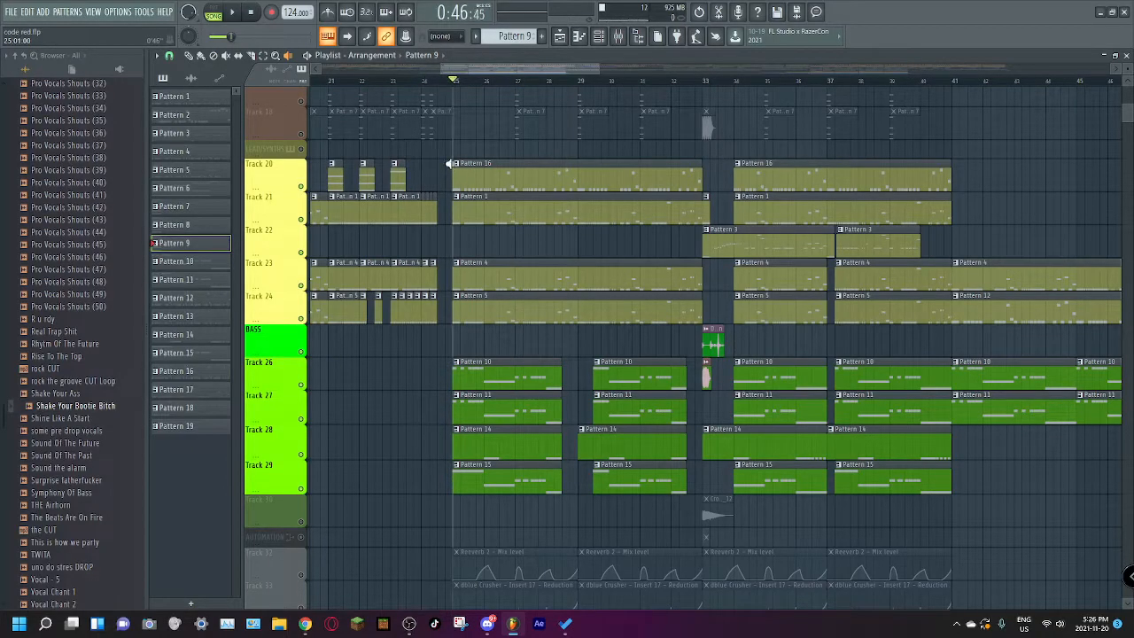
# Step: Isolate bass Tracks 26 through 29 and play them from bar 25
pyautogui.rightClick(301, 488)
pyautogui.click(301, 454)
pyautogui.click(301, 419)
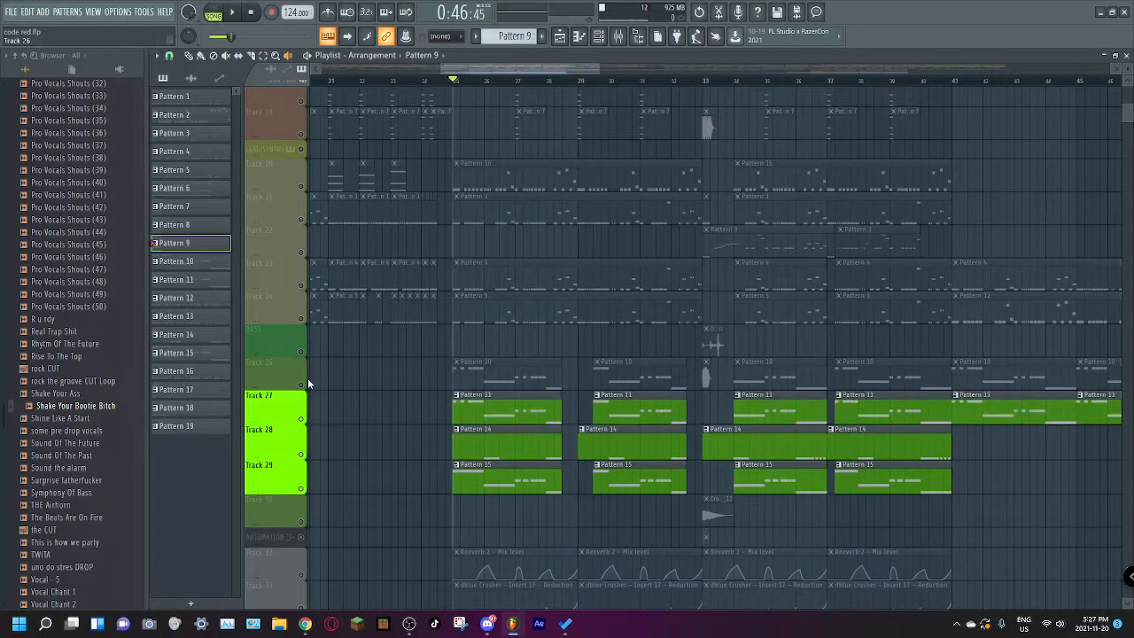
pyautogui.click(301, 386)
pyautogui.press('space')
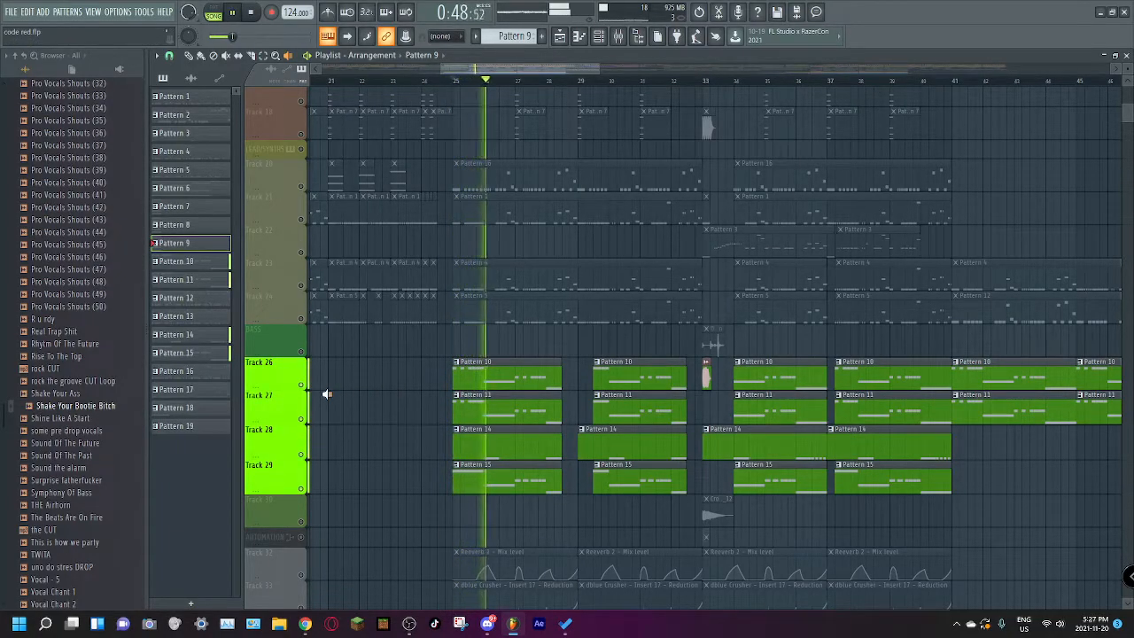
pyautogui.scroll(-4, 326, 399)
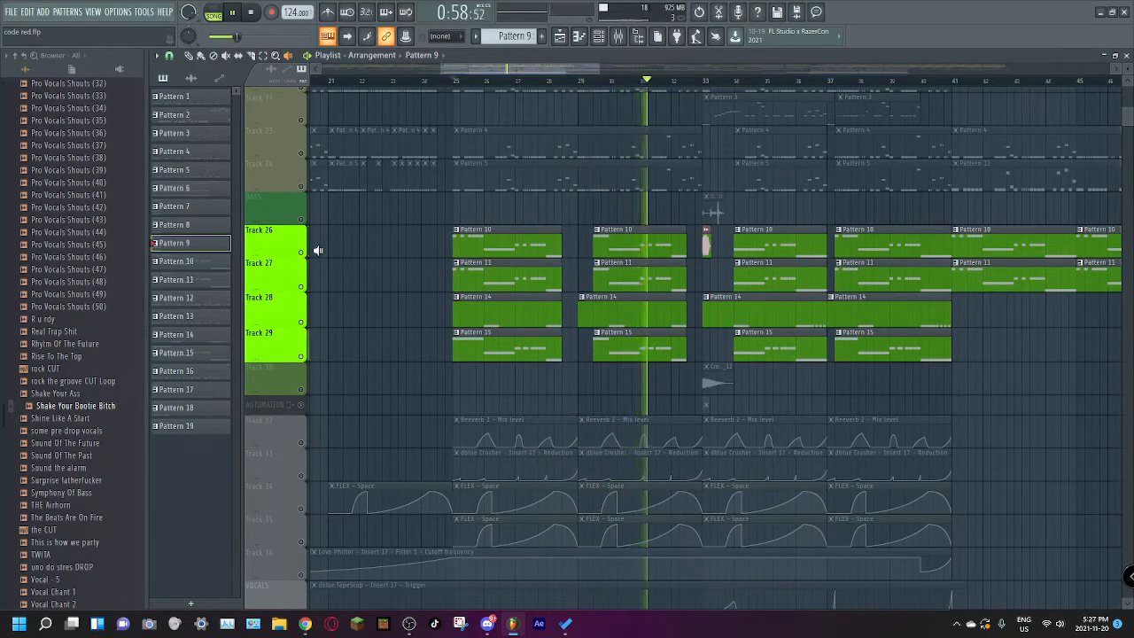
pyautogui.scroll(3, 416, 248)
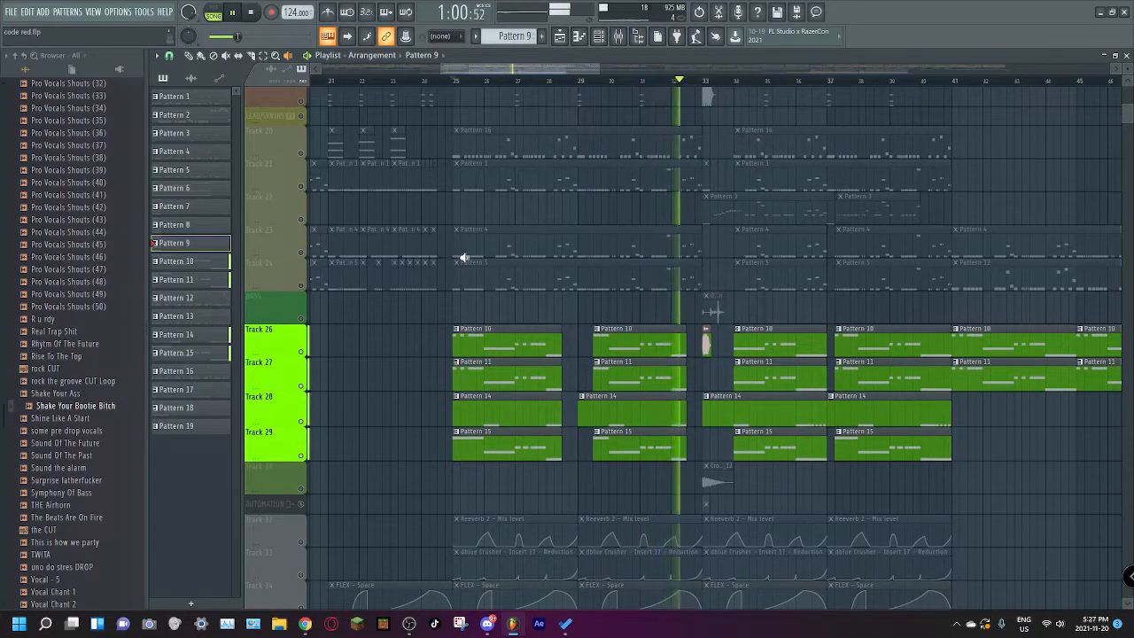
# Step: Unmute Track 39 with the Insert 18 - Volume automation and play the bass tracks with it from bar 25
pyautogui.scroll(-5, 399, 310)
pyautogui.scroll(-1, 363, 403)
pyautogui.scroll(-1, 375, 430)
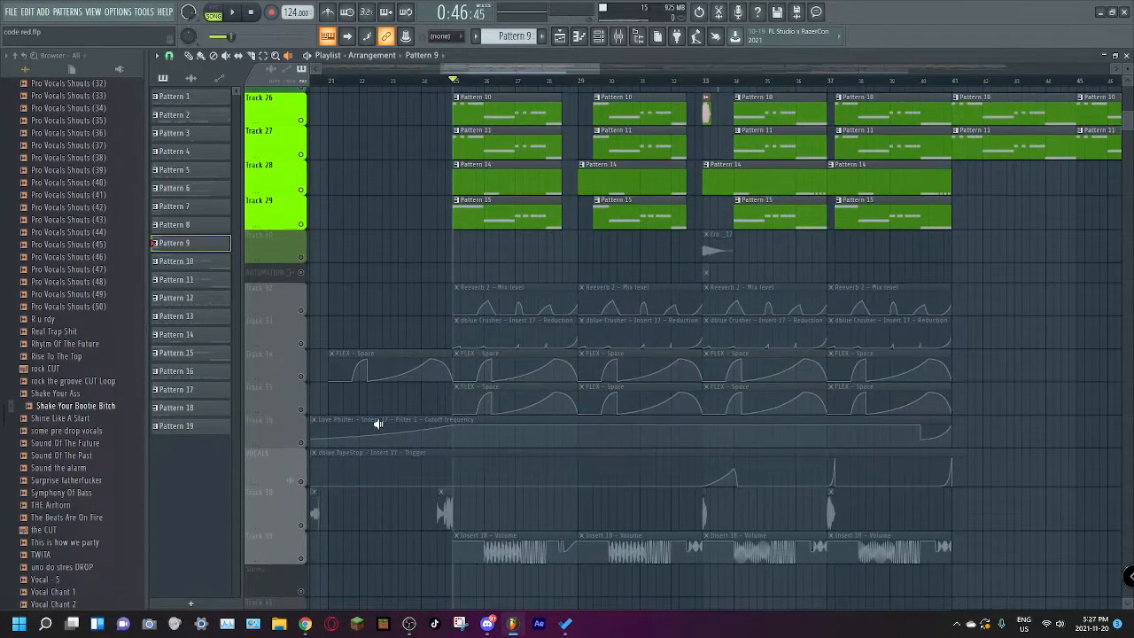
pyautogui.scroll(-2, 373, 473)
pyautogui.click(300, 488)
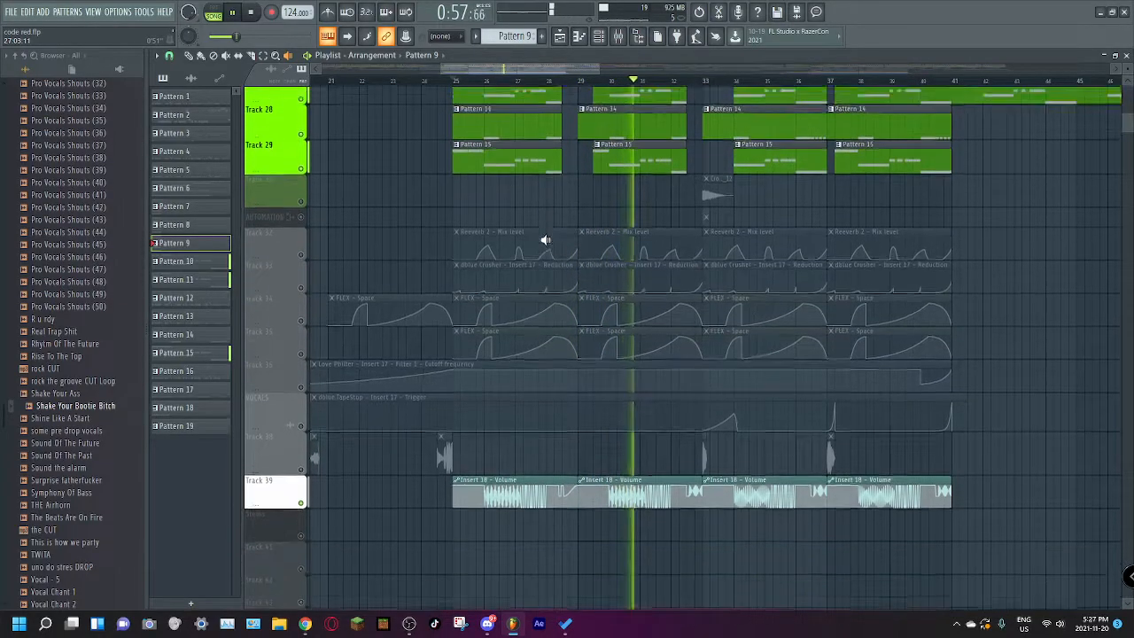
pyautogui.press('space')
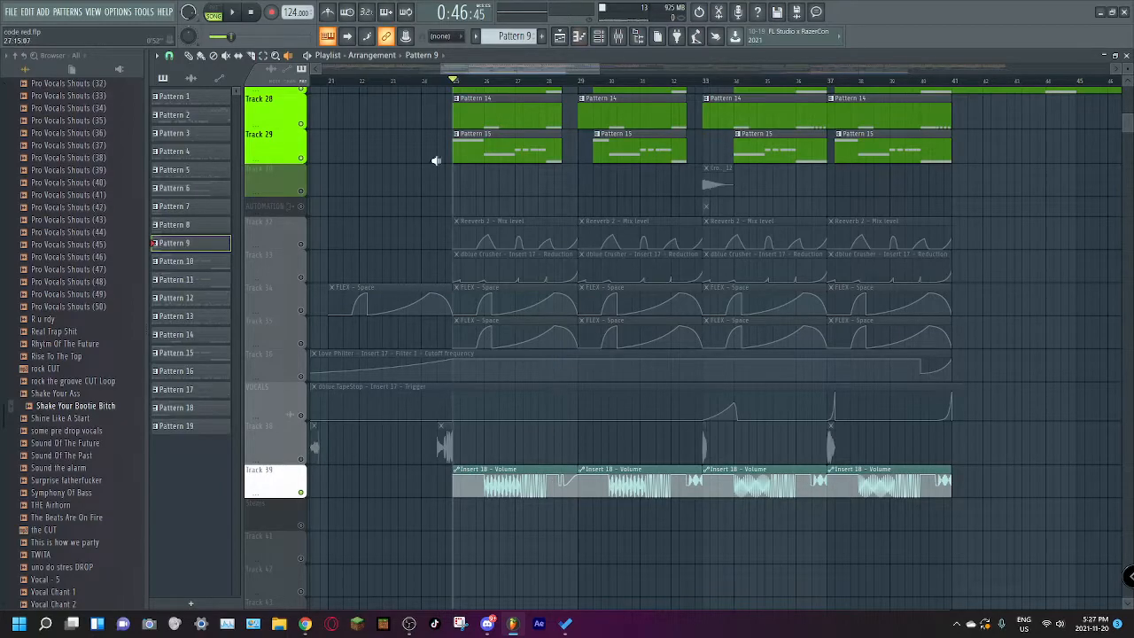
# Step: Solo Track 30 and play its sample clip at bar 33
pyautogui.rightClick(301, 189)
pyautogui.click(310, 202)
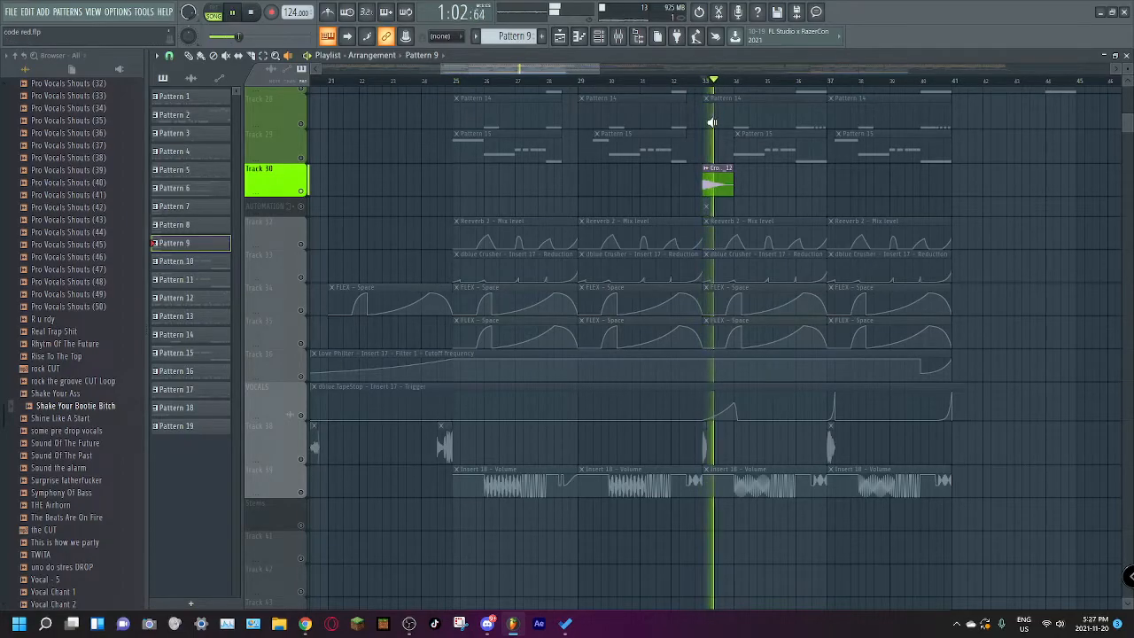
pyautogui.scroll(5, 759, 200)
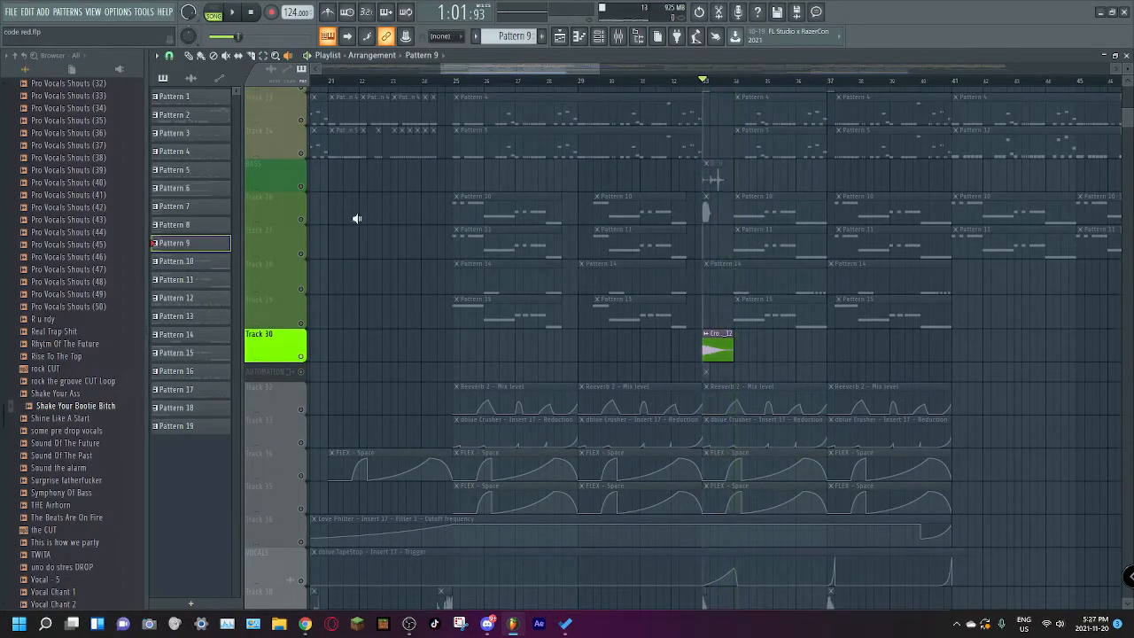
# Step: Unmute Track 26 and the BASS track alongside Track 30 and play them together from bar 33
pyautogui.click(301, 218)
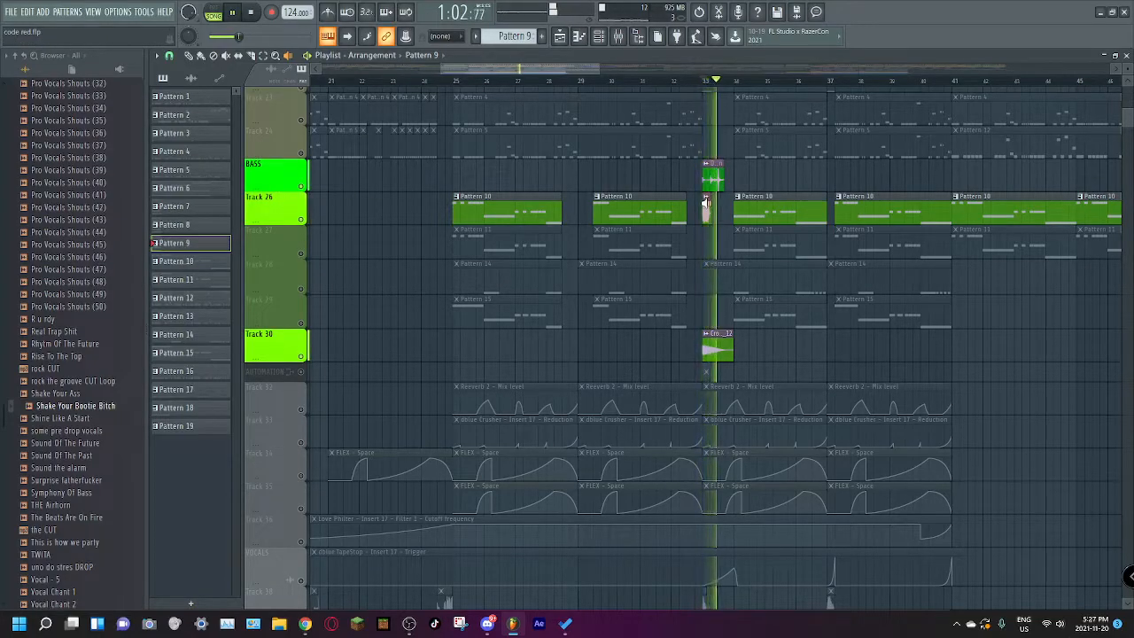
pyautogui.press('space')
pyautogui.rightClick(474, 196)
pyautogui.press('space')
# Step: Solo the BASS track and play its sample clip at bar 33
pyautogui.rightClick(306, 188)
pyautogui.click(291, 192)
pyautogui.rightClick(302, 187)
pyautogui.press('space')
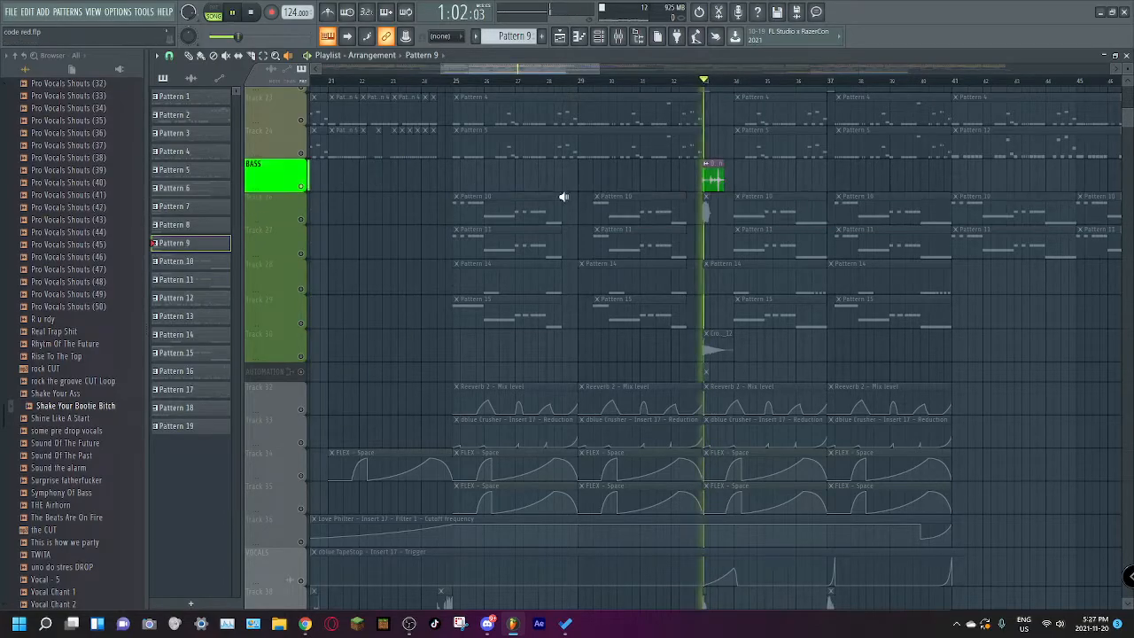
pyautogui.press('space')
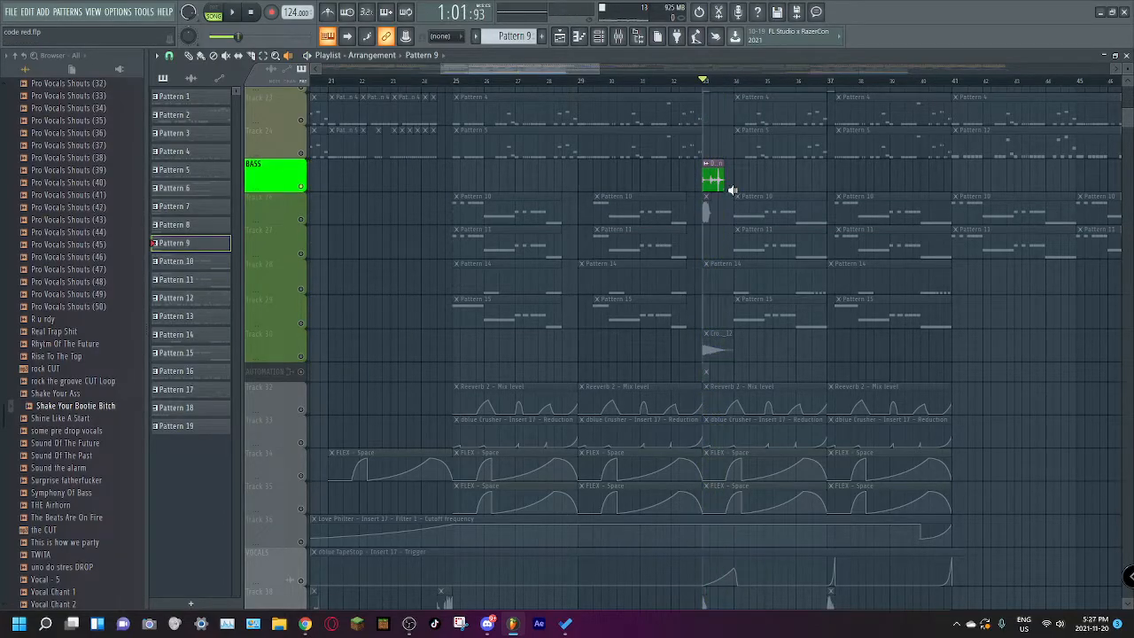
# Step: Solo lead Track 20 and return the playback position to bar 25
pyautogui.scroll(4, 733, 189)
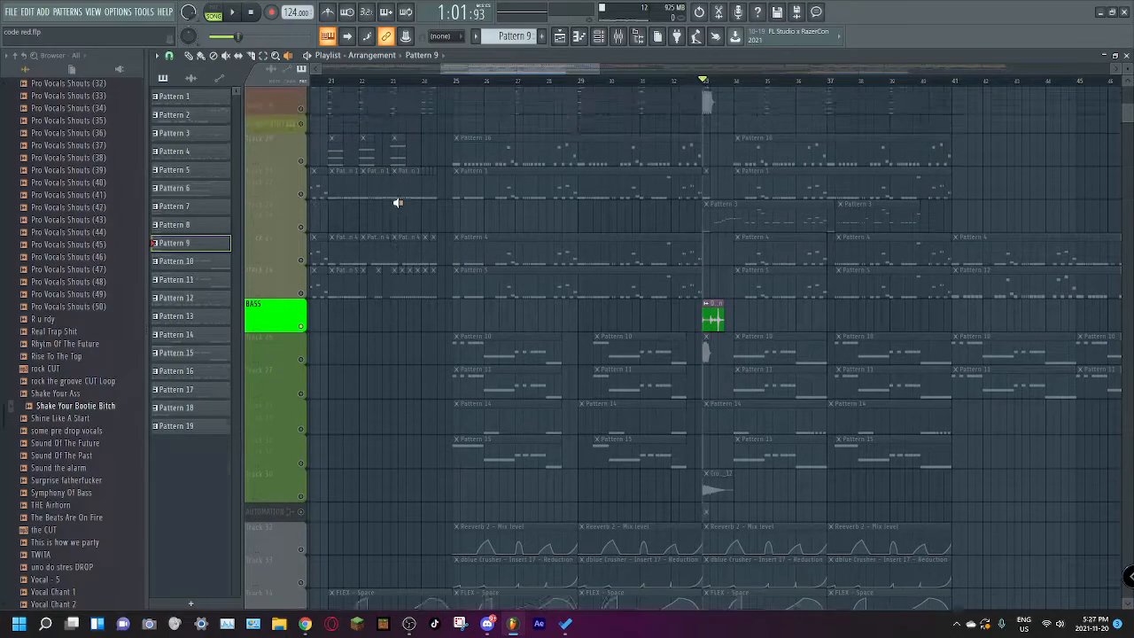
pyautogui.scroll(1, 398, 203)
pyautogui.rightClick(302, 188)
pyautogui.rightClick(302, 188)
pyautogui.rightClick(302, 188)
pyautogui.scroll(13, 542, 233)
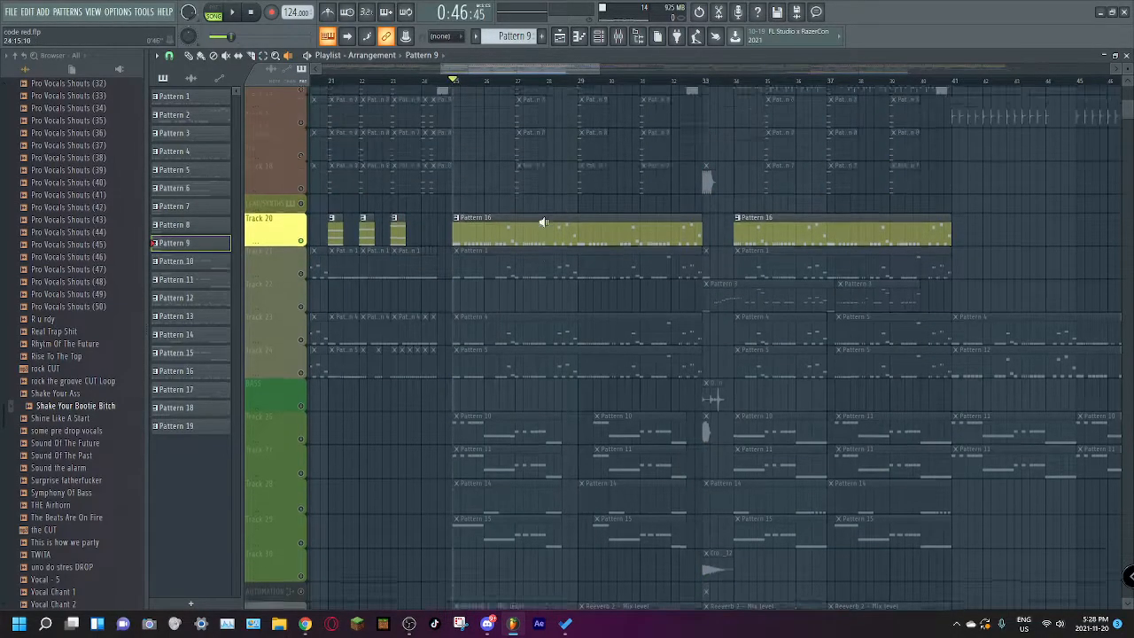
# Step: Solo the FX track and play its Pattern 17 clips from bar 25
pyautogui.rightClick(302, 265)
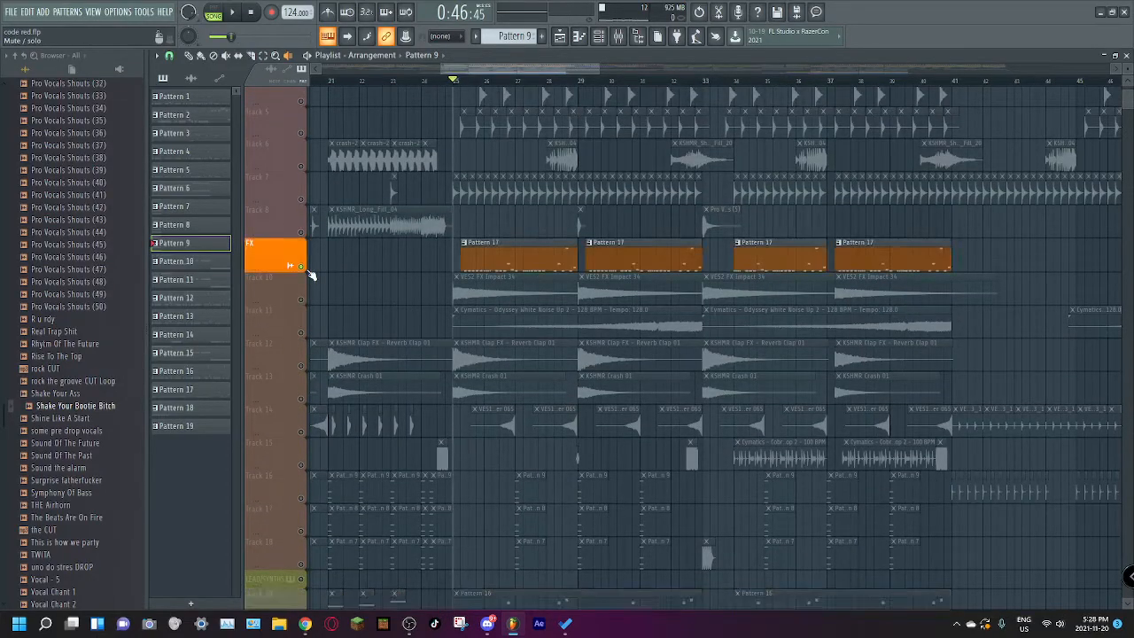
pyautogui.scroll(-9, 634, 223)
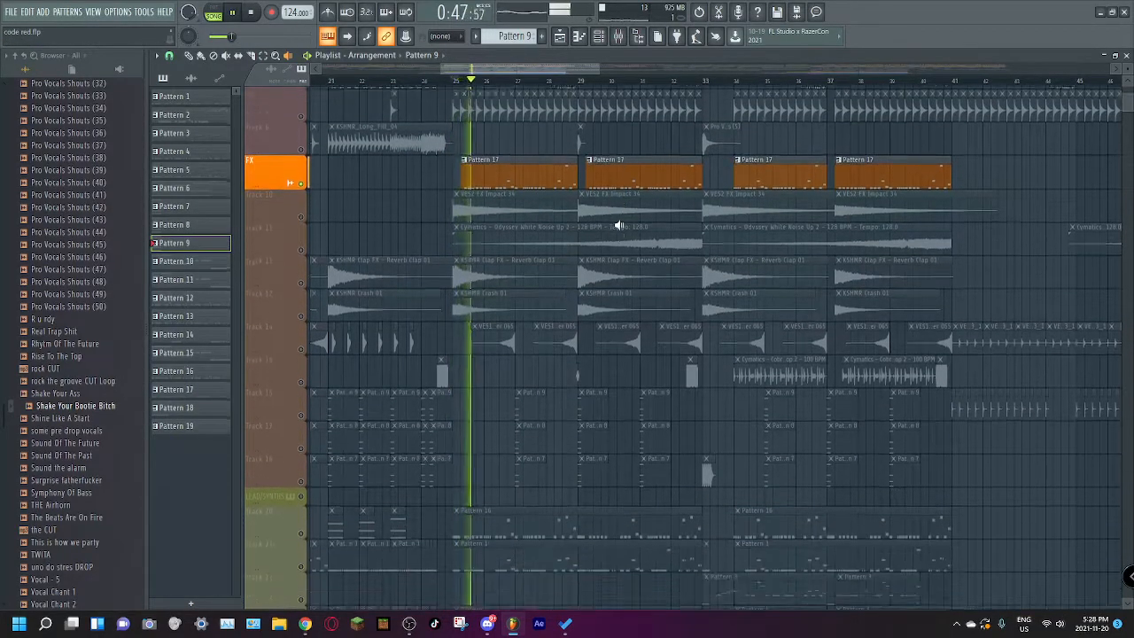
pyautogui.scroll(-2, 592, 243)
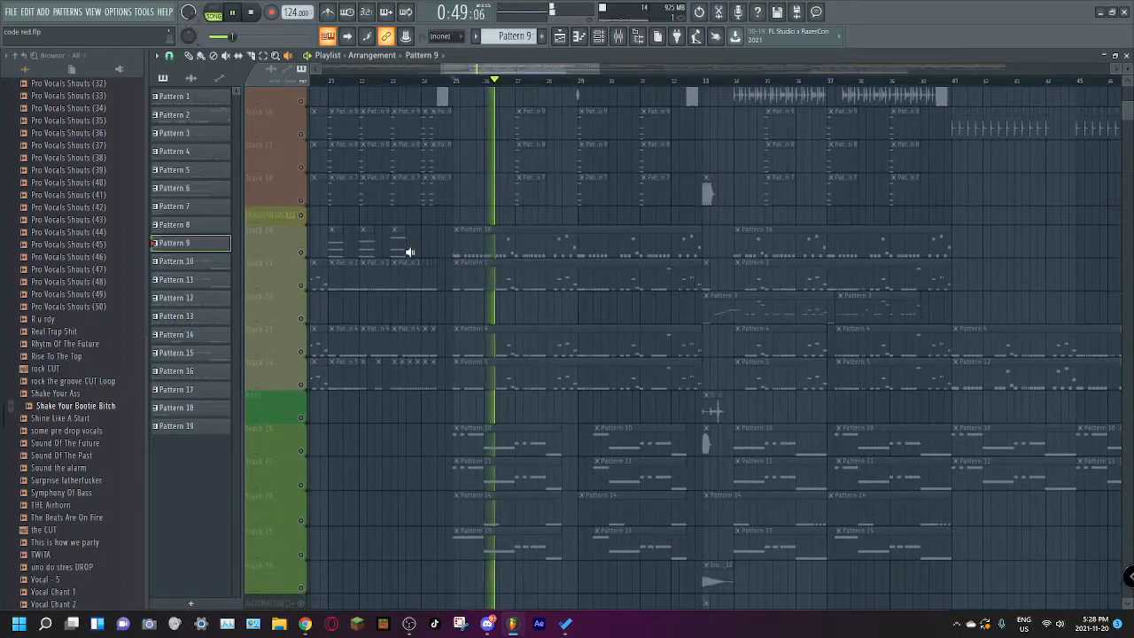
# Step: Solo lead Track 20 and play its Pattern 16 clip from bar 25
pyautogui.rightClick(302, 254)
pyautogui.click(456, 81)
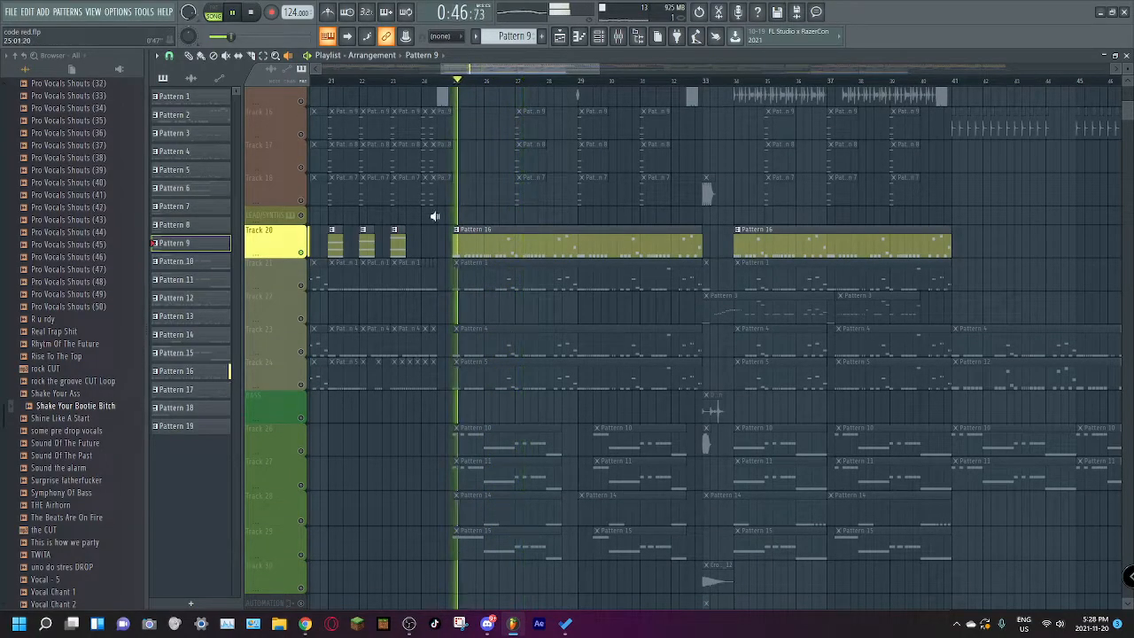
pyautogui.click(506, 251)
pyautogui.press('space')
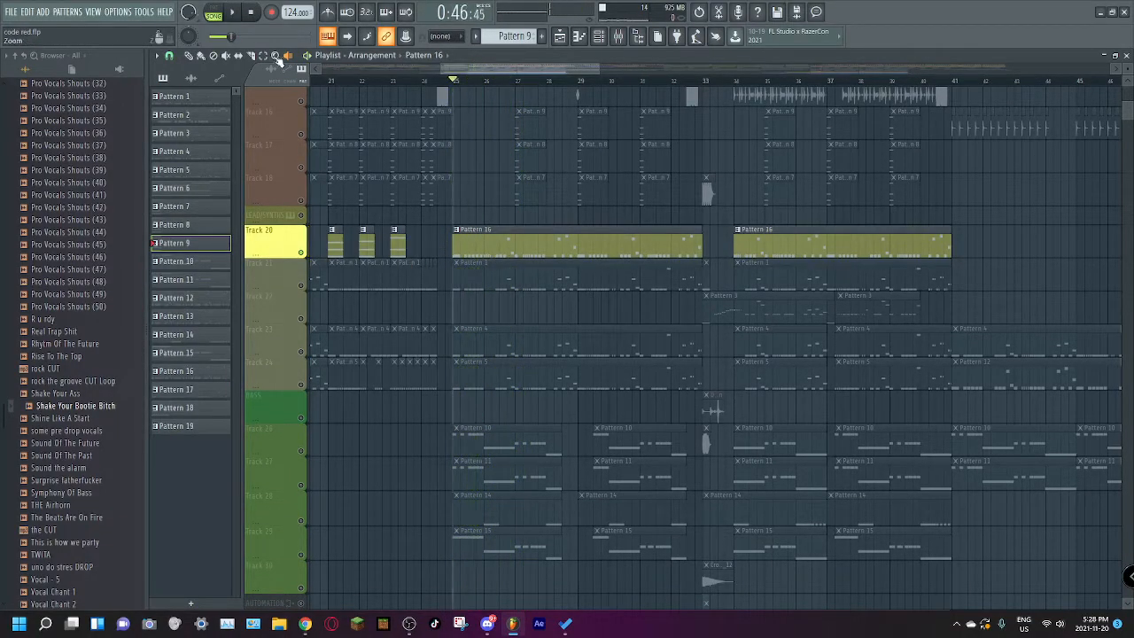
pyautogui.press('space')
# Step: View Pattern 16's notes in the piano roll, return to the playlist and stop playback
pyautogui.doubleClick(509, 252)
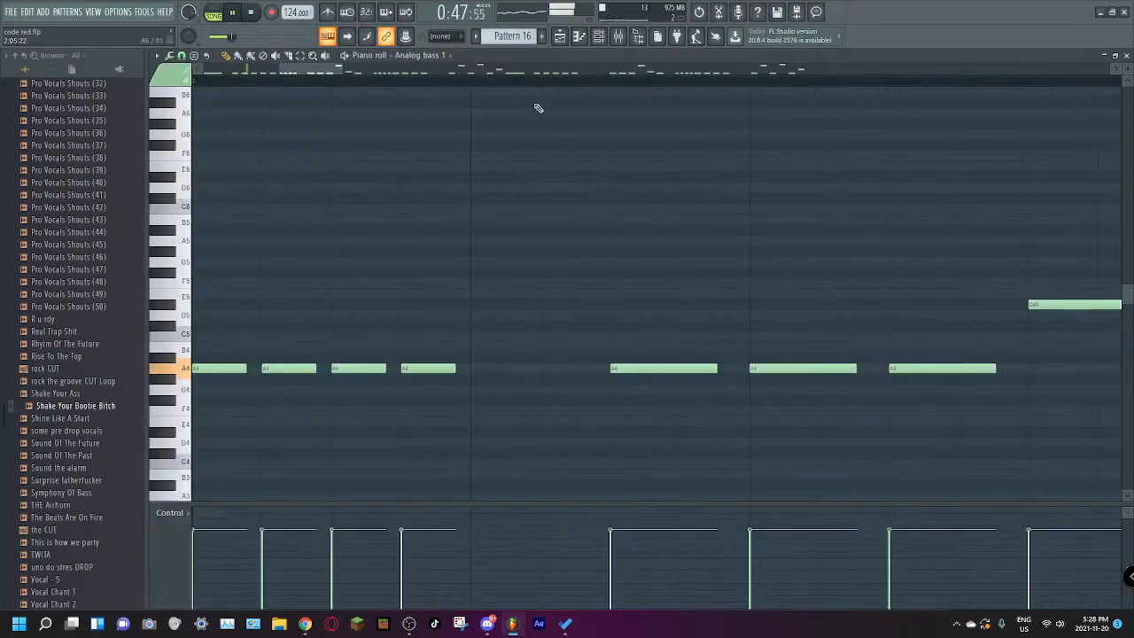
pyautogui.click(563, 40)
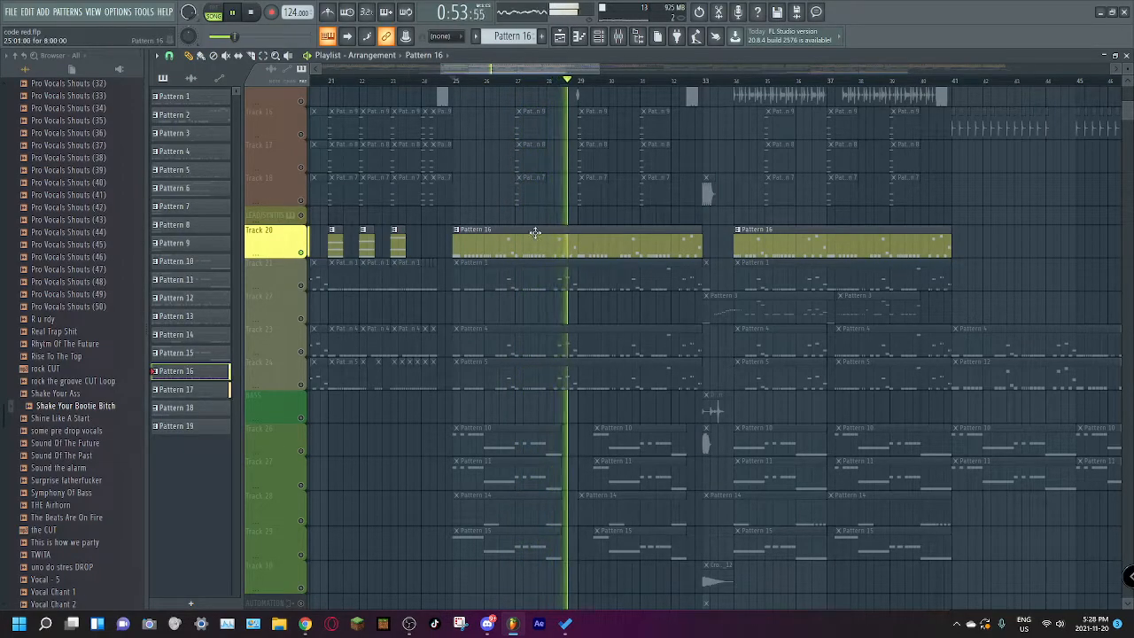
pyautogui.press('space')
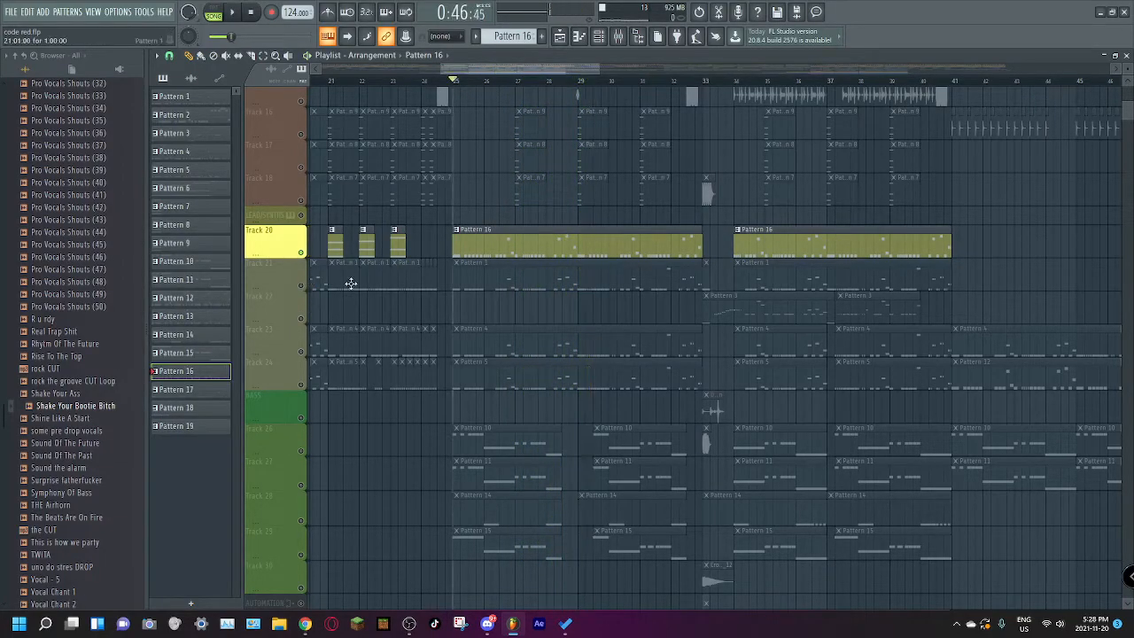
# Step: Unmute Track 21, view Pattern 1's notes in the piano roll, and play Track 21 alone from bar 25
pyautogui.click(308, 290)
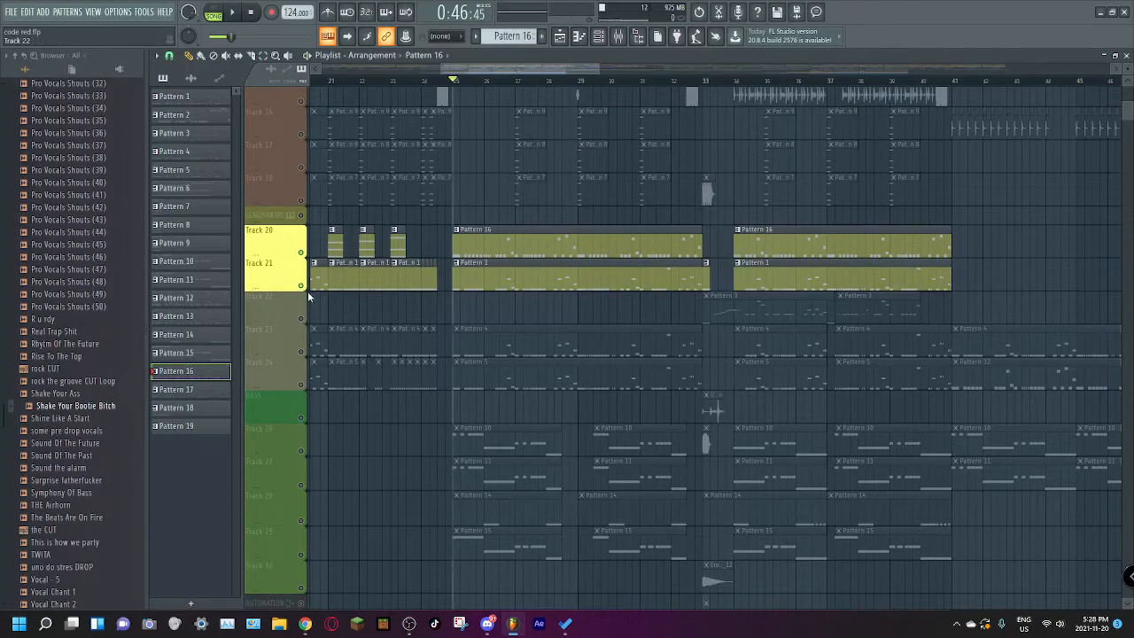
pyautogui.doubleClick(492, 286)
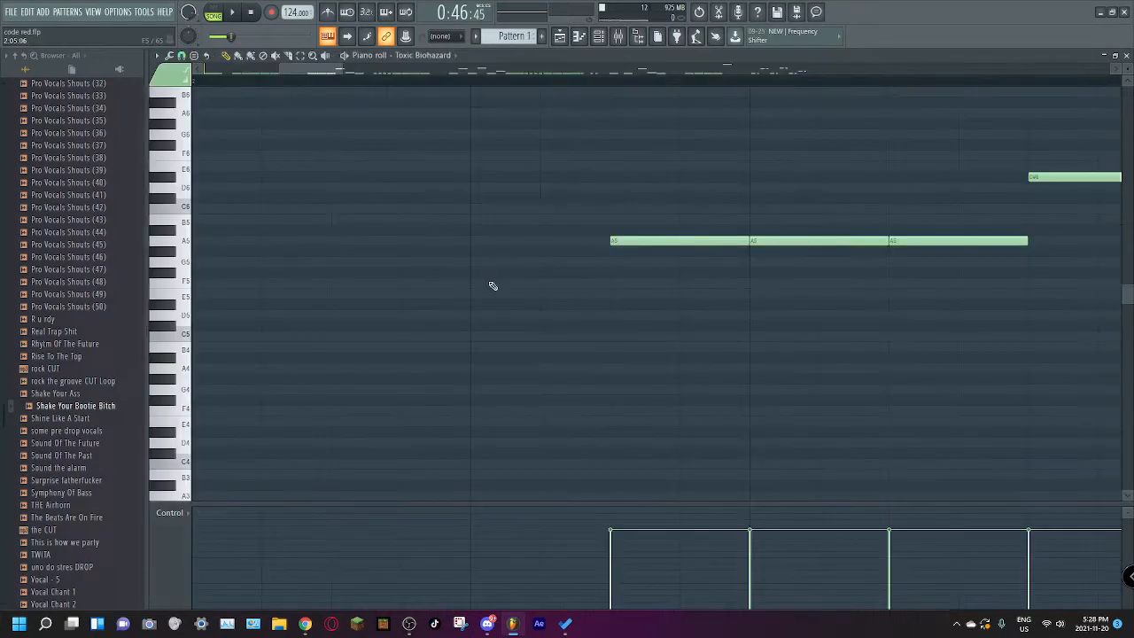
pyautogui.click(561, 35)
pyautogui.press('space')
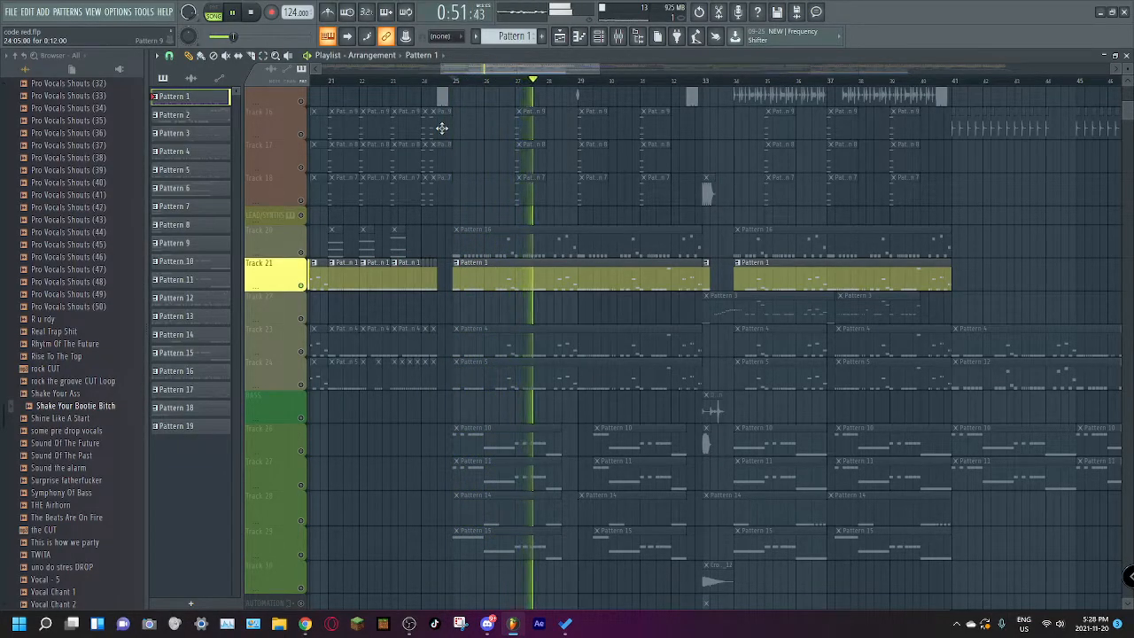
pyautogui.press('space')
# Step: Solo lead Track 23 and play its Pattern 4 clip from bar 25
pyautogui.click(302, 351)
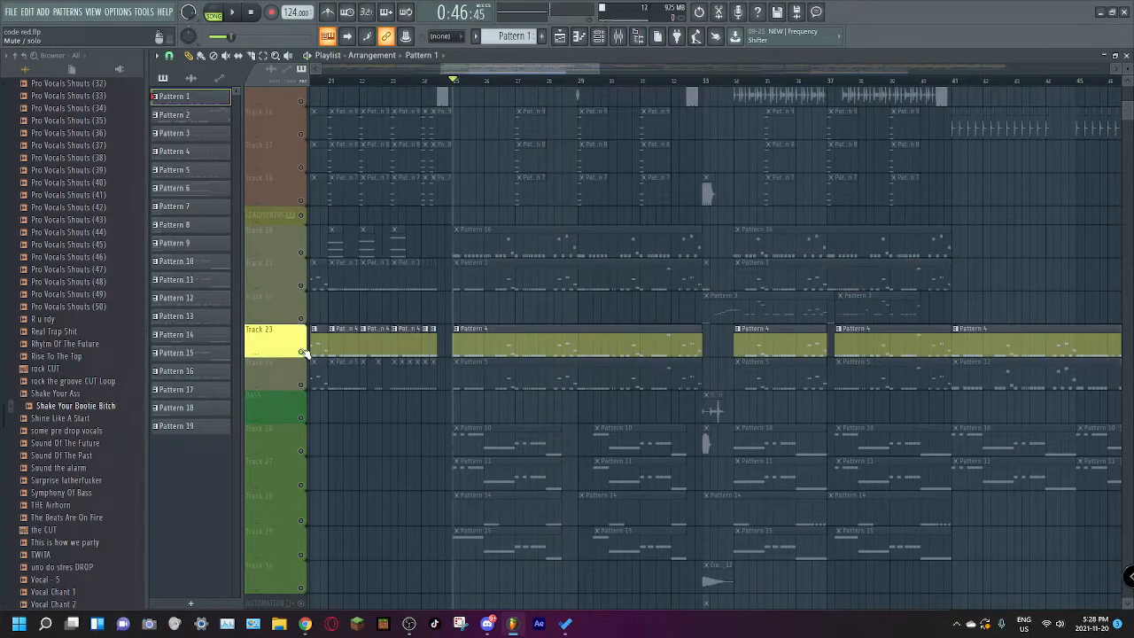
pyautogui.press('space')
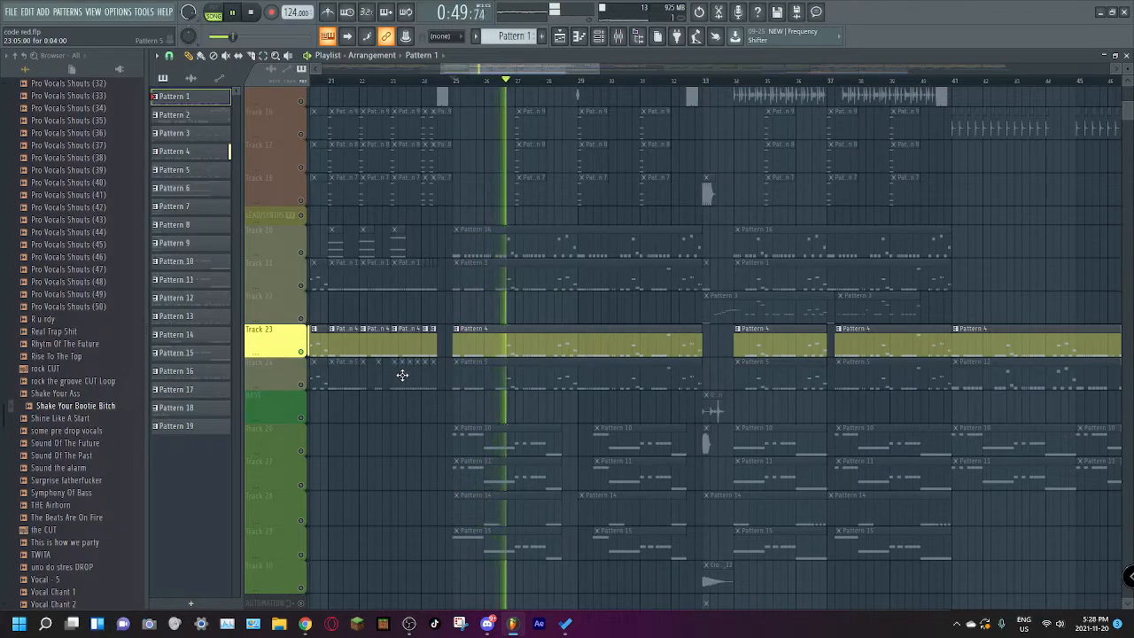
pyautogui.press('space')
# Step: Solo and play lead Track 24 from bar 25, with its Pattern 5 clip open in the piano roll
pyautogui.rightClick(301, 385)
pyautogui.press('space')
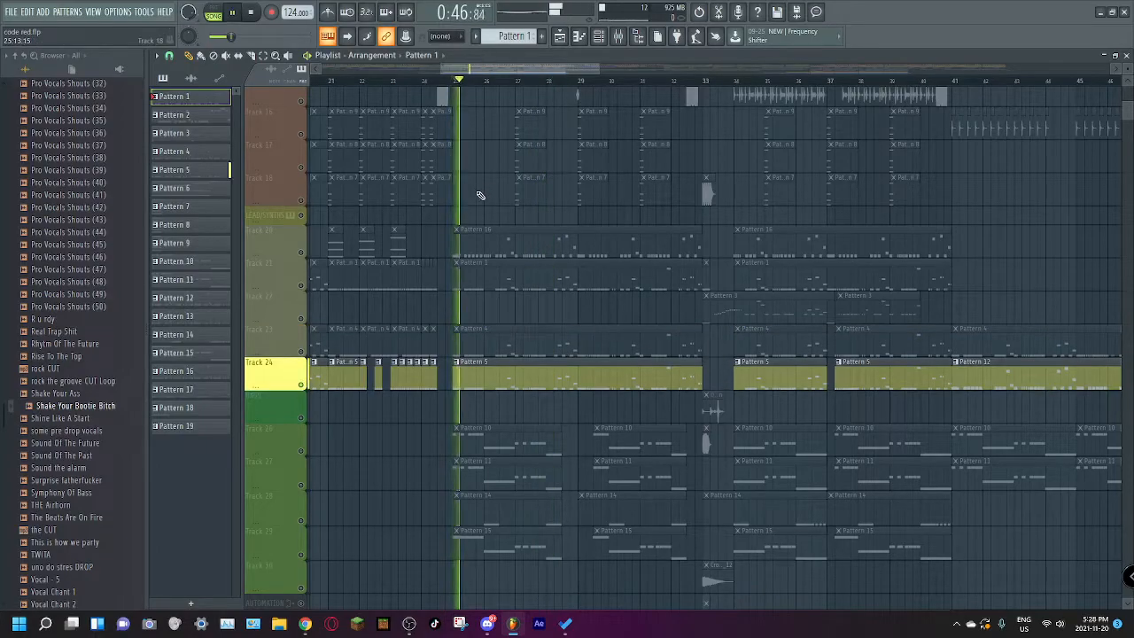
pyautogui.doubleClick(496, 377)
# Step: Inspect the FLEX #2 synth from the channel rack and return to the playlist
pyautogui.click(597, 36)
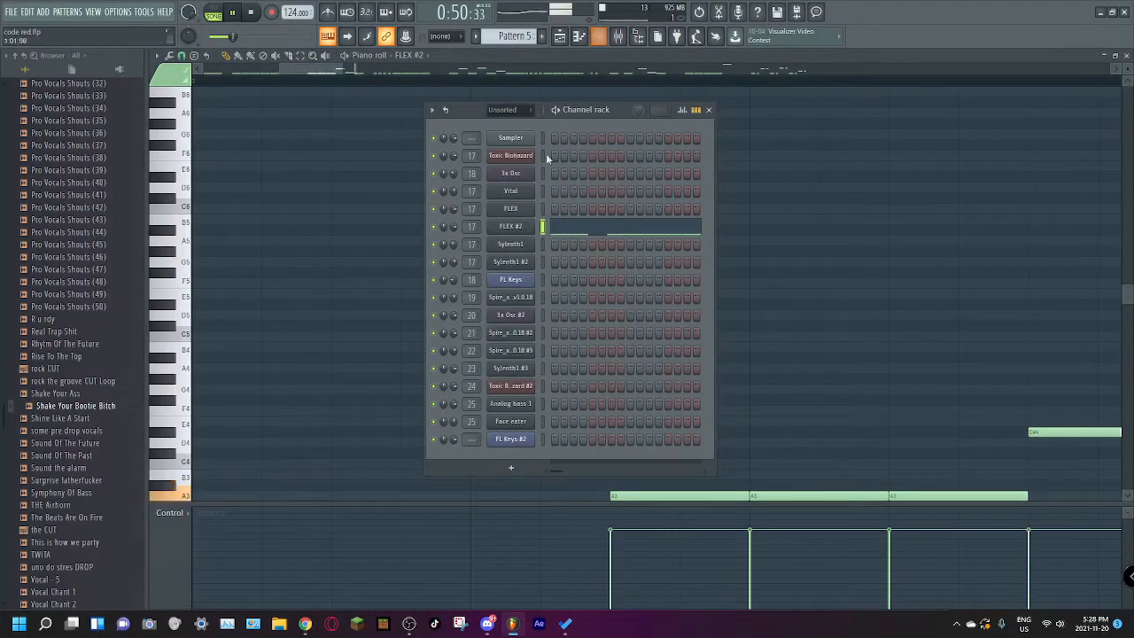
pyautogui.click(510, 227)
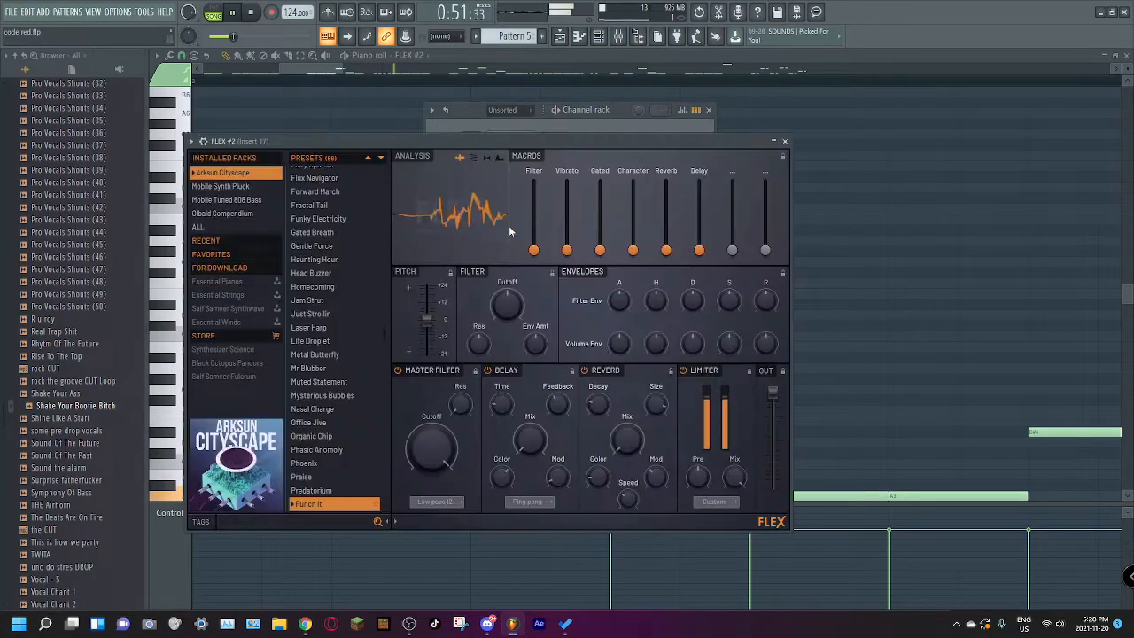
pyautogui.click(602, 55)
pyautogui.click(559, 36)
# Step: Unmute all lead tracks from Track 20 through Track 24 and play them together from bar 25
pyautogui.scroll(-4, 289, 393)
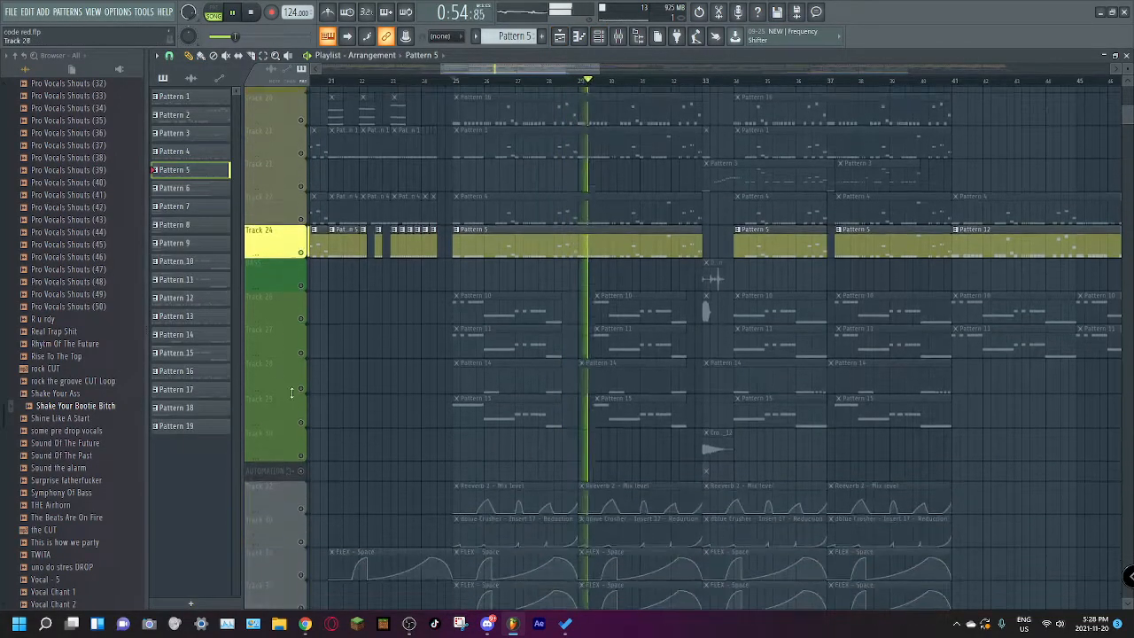
pyautogui.scroll(3, 486, 374)
pyautogui.press('space')
pyautogui.moveTo(305, 222); pyautogui.dragTo(308, 354)
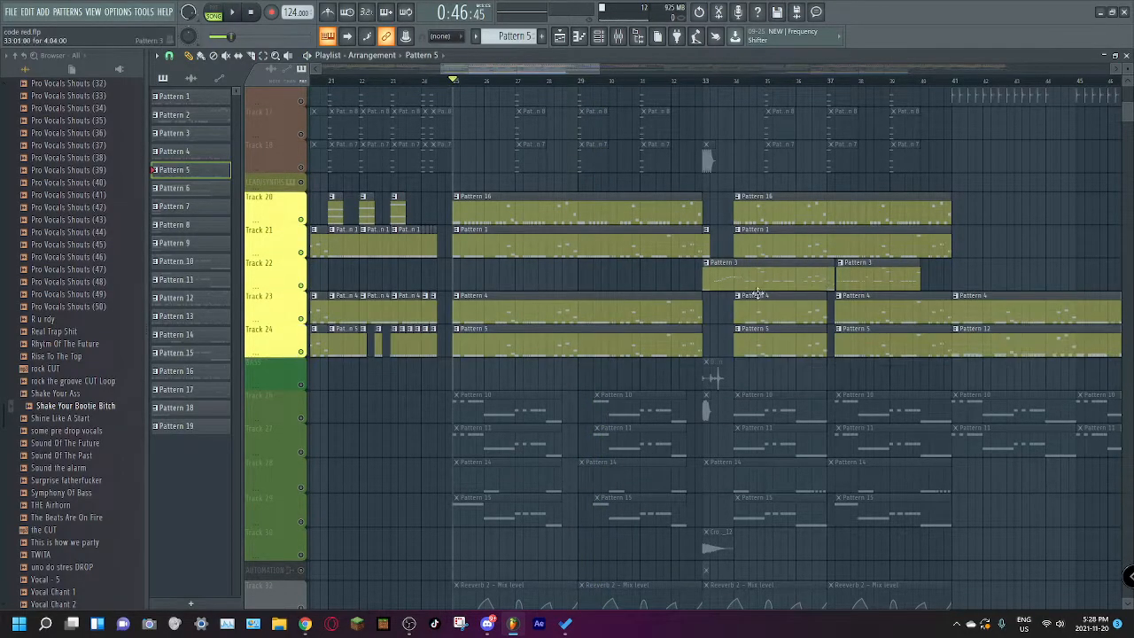
pyautogui.press('space')
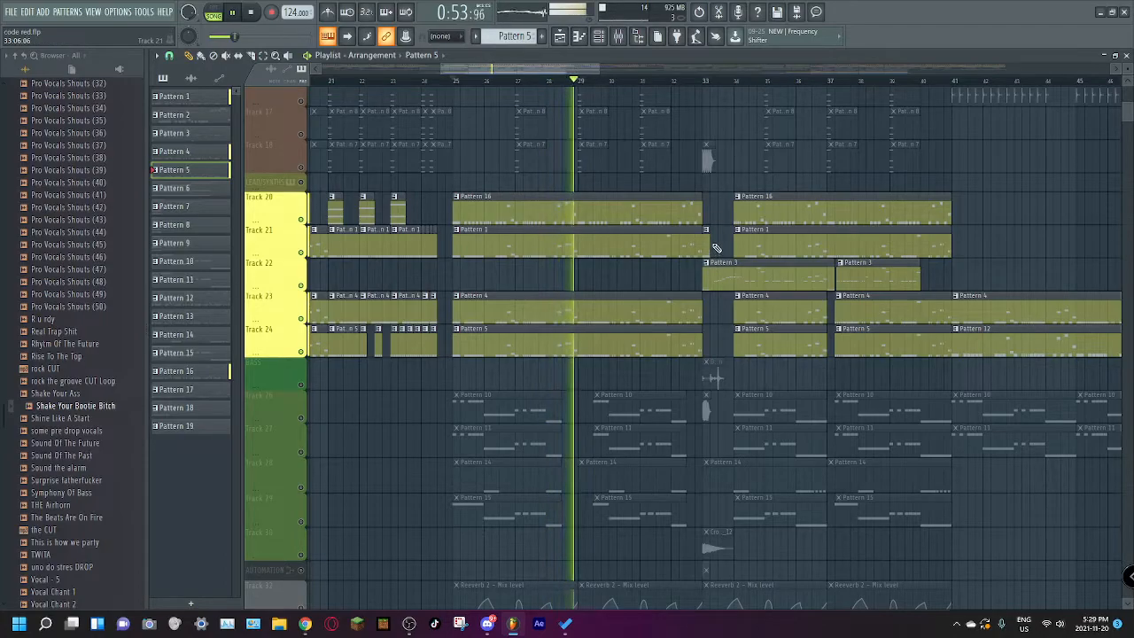
pyautogui.press('space')
# Step: Solo lead Track 22 and play its Pattern 3 clips from bar 33
pyautogui.moveTo(572, 70); pyautogui.dragTo(616, 82)
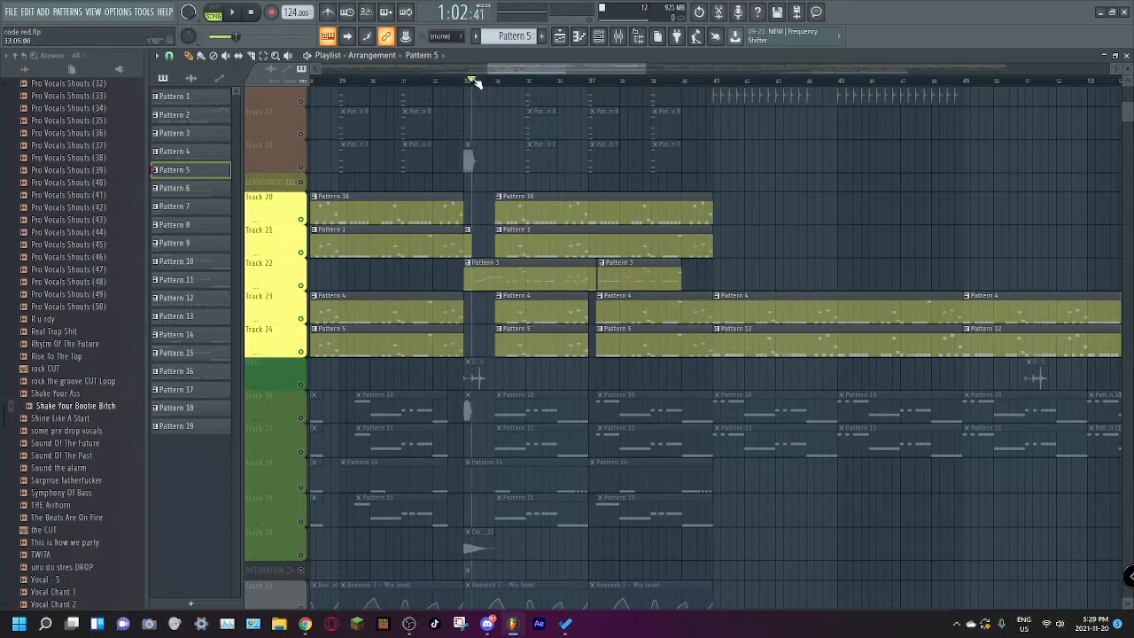
pyautogui.rightClick(301, 286)
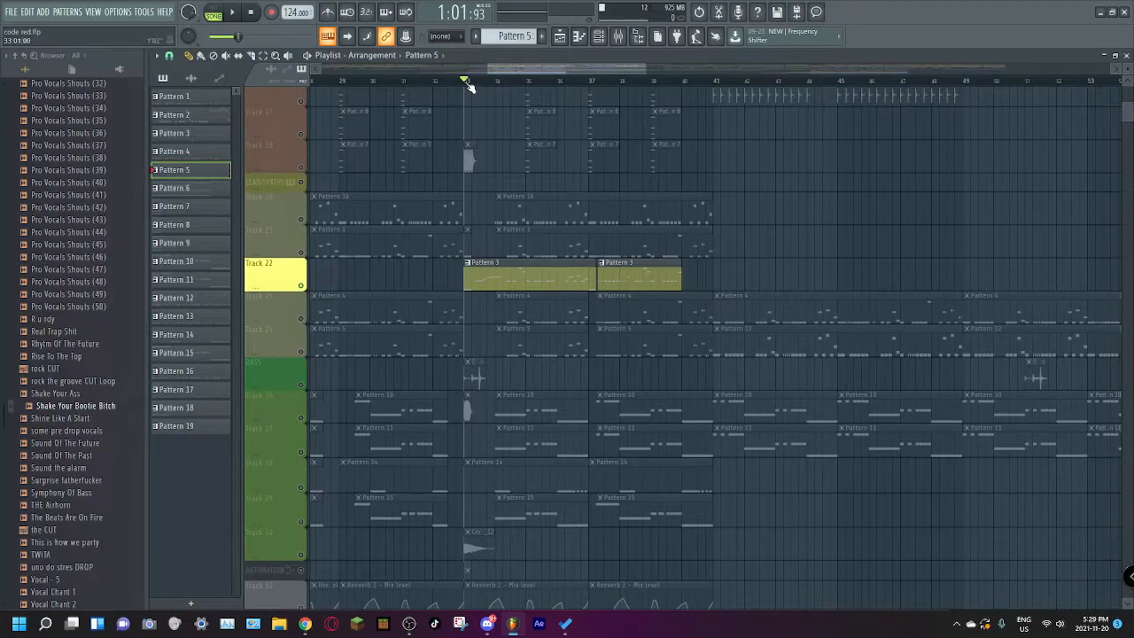
pyautogui.press('space')
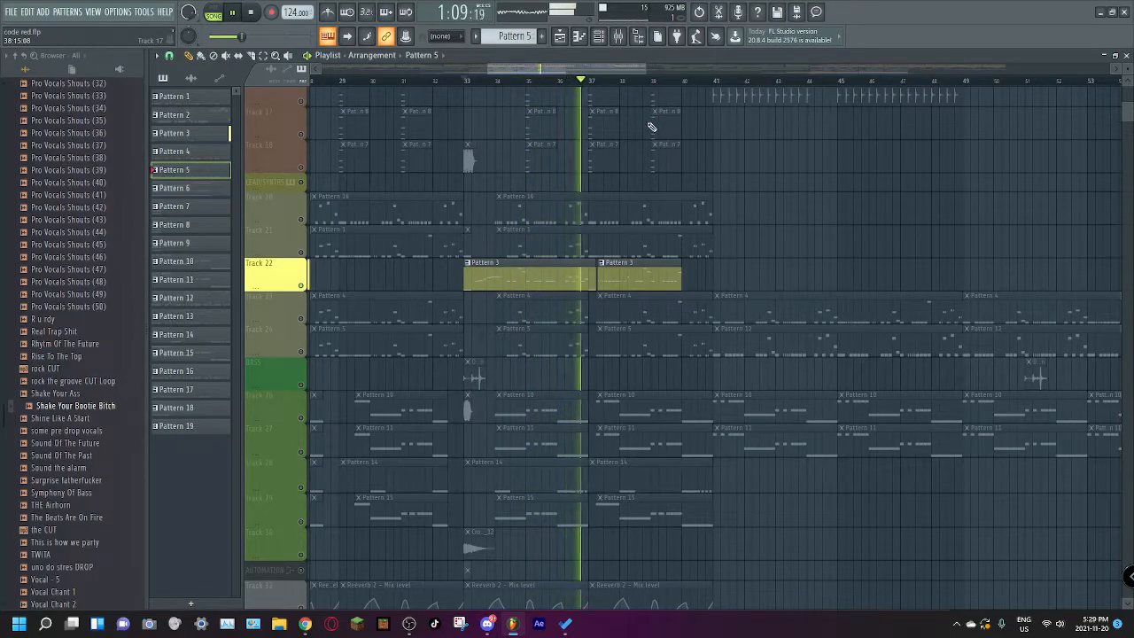
pyautogui.press('space')
# Step: Unmute every track and play the full arrangement from bar 33
pyautogui.moveTo(572, 72); pyautogui.dragTo(567, 76)
pyautogui.rightClick(302, 288)
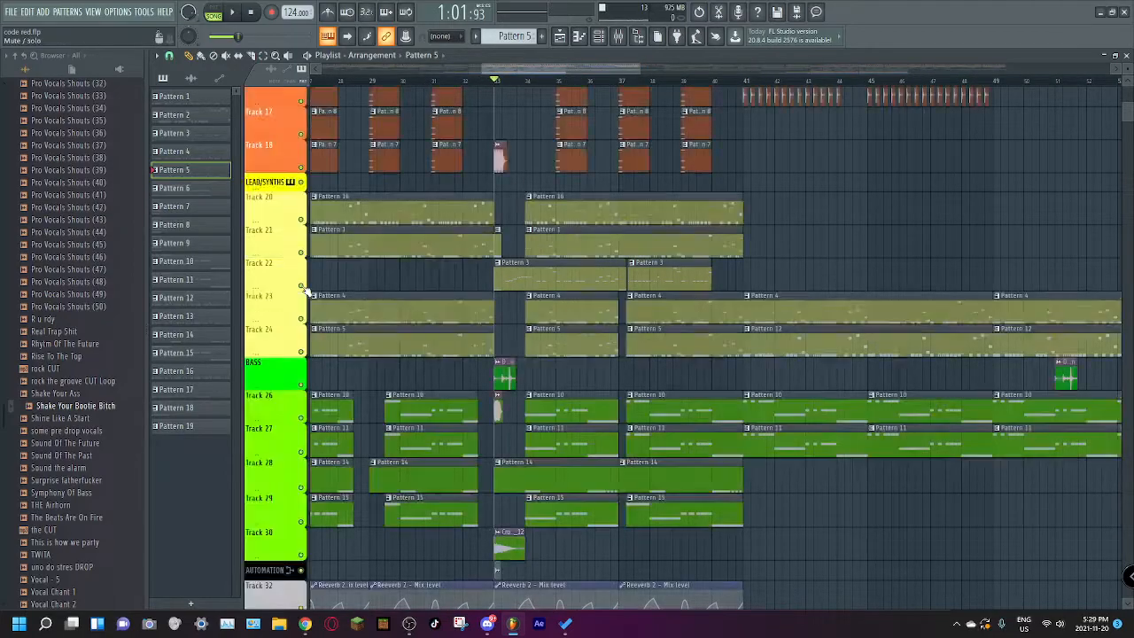
pyautogui.press('space')
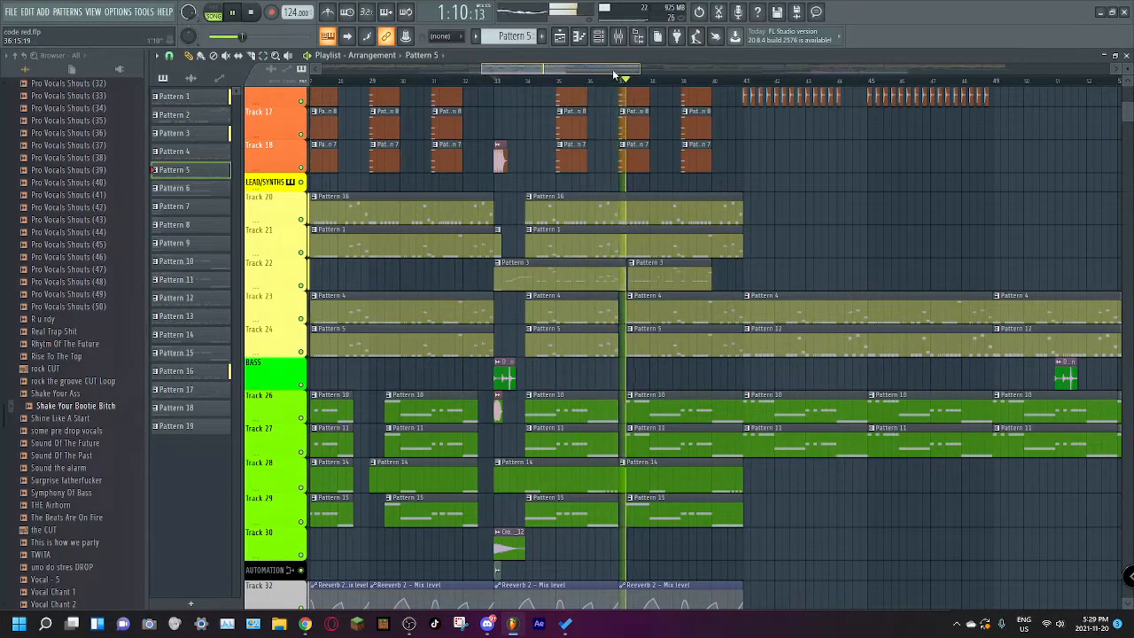
pyautogui.hscroll(-5, 617, 89)
pyautogui.scroll(-10, 615, 187)
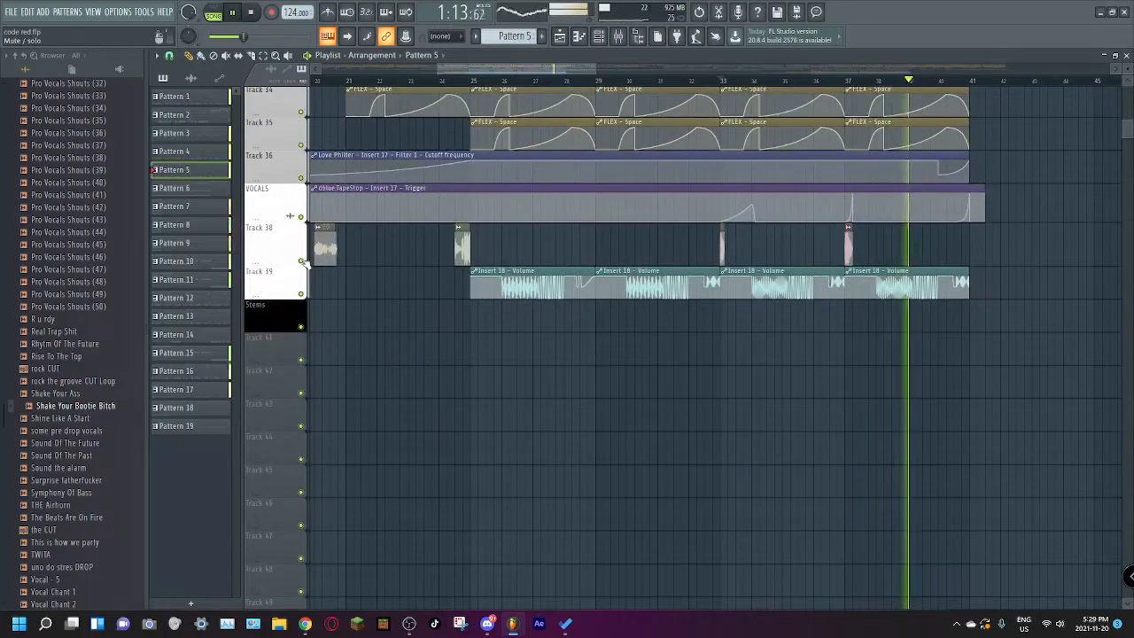
pyautogui.press('space')
# Step: Solo vocal Track 38 and play its sample clips from bar 33
pyautogui.rightClick(300, 261)
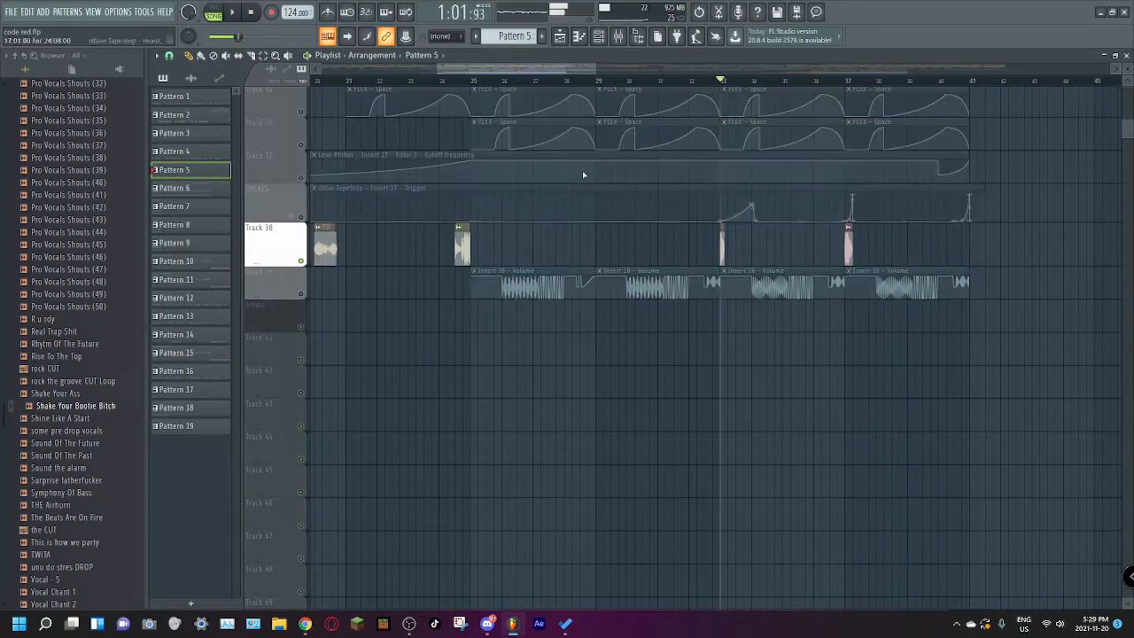
pyautogui.press('space')
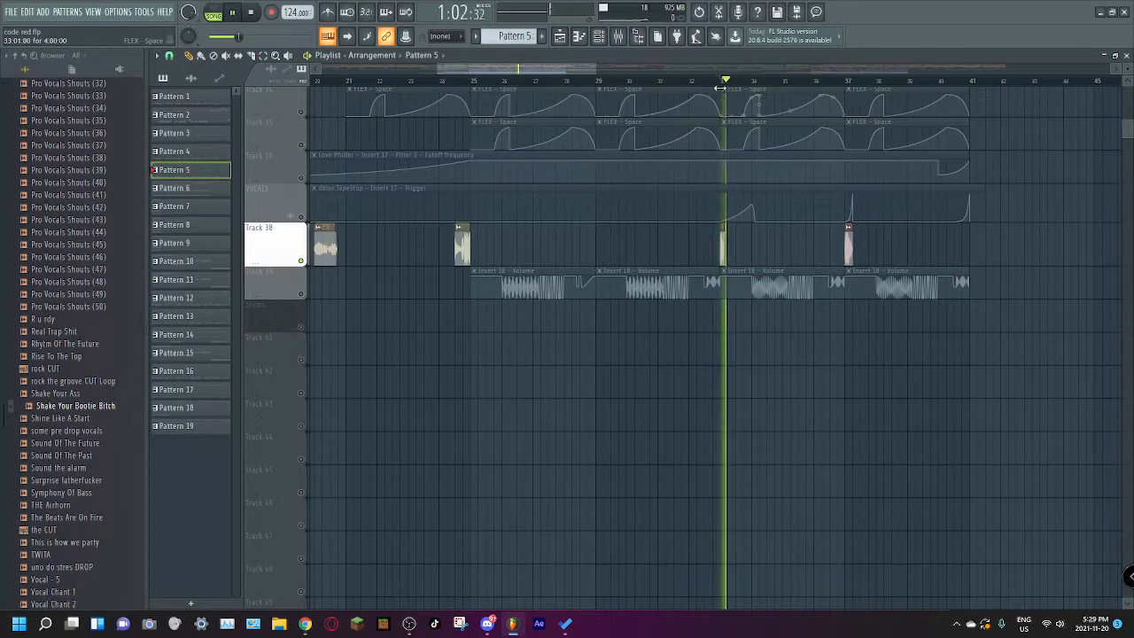
pyautogui.press('space')
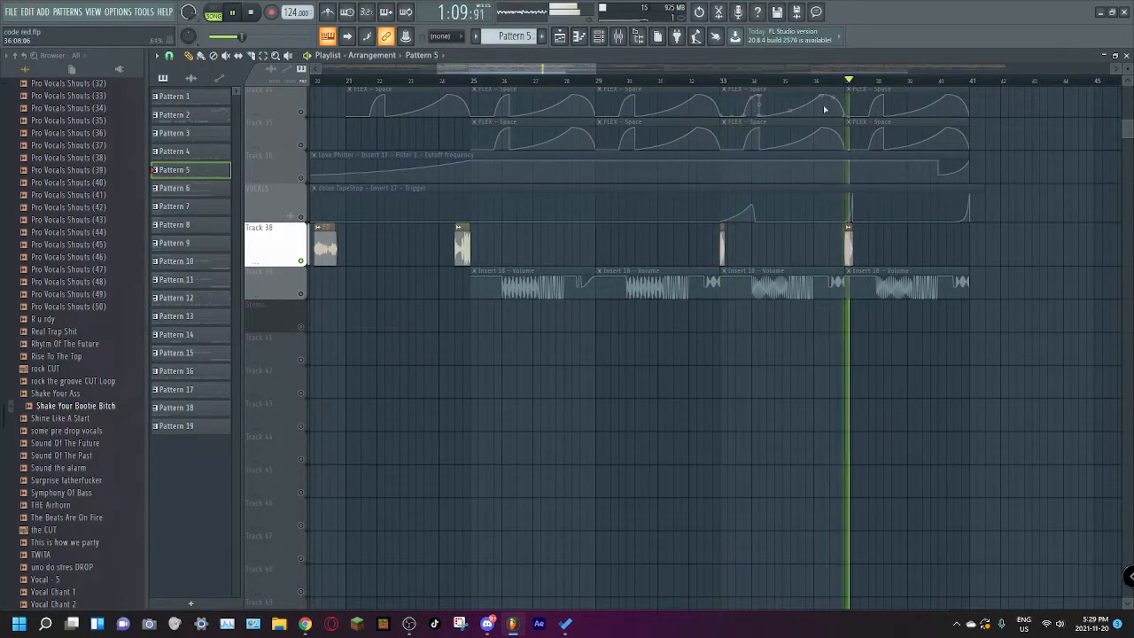
# Step: Solo bass Track 26 and play it from bar 33
pyautogui.scroll(7, 560, 279)
pyautogui.rightClick(301, 253)
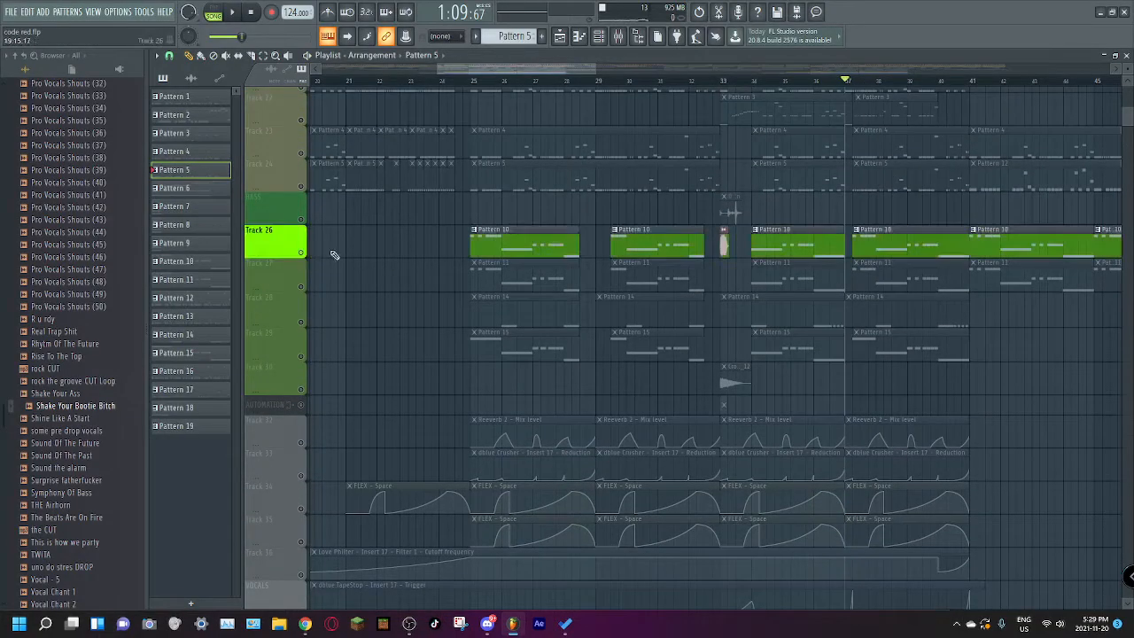
pyautogui.click(724, 82)
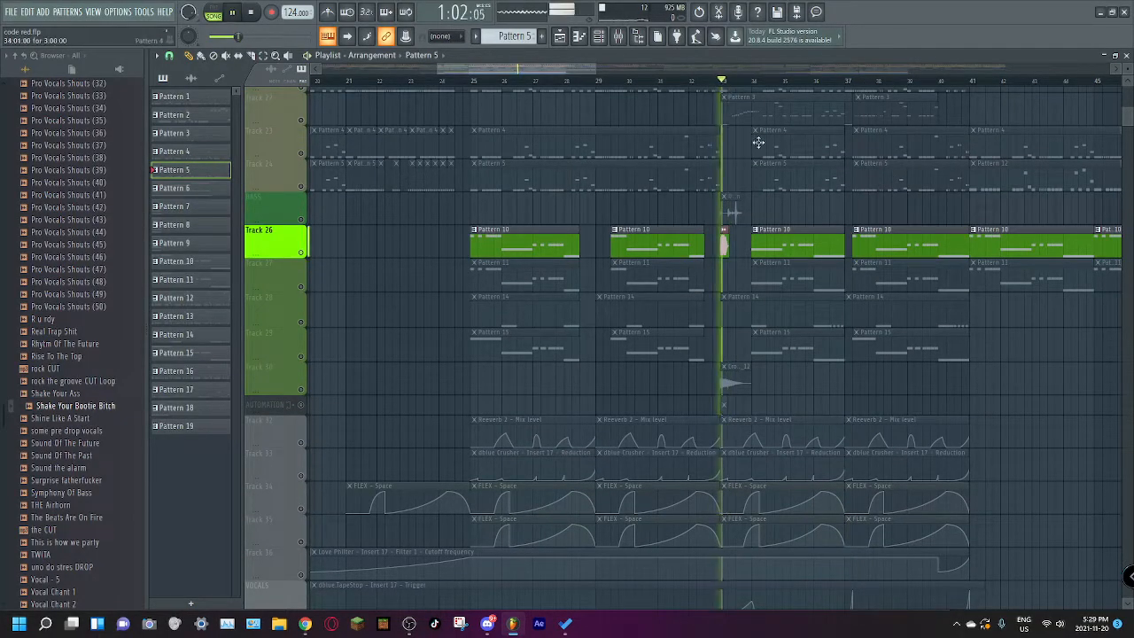
# Step: Unmute every track and play the full arrangement from bar 25
pyautogui.scroll(3, 795, 249)
pyautogui.rightClick(301, 167)
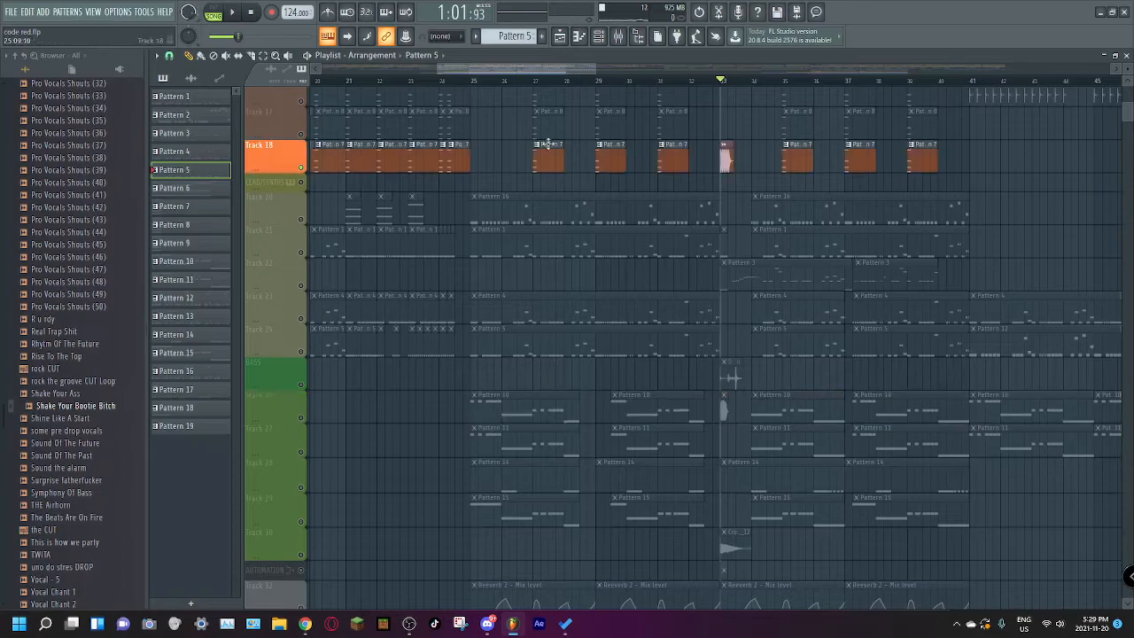
pyautogui.scroll(6, 617, 270)
pyautogui.scroll(3, 617, 270)
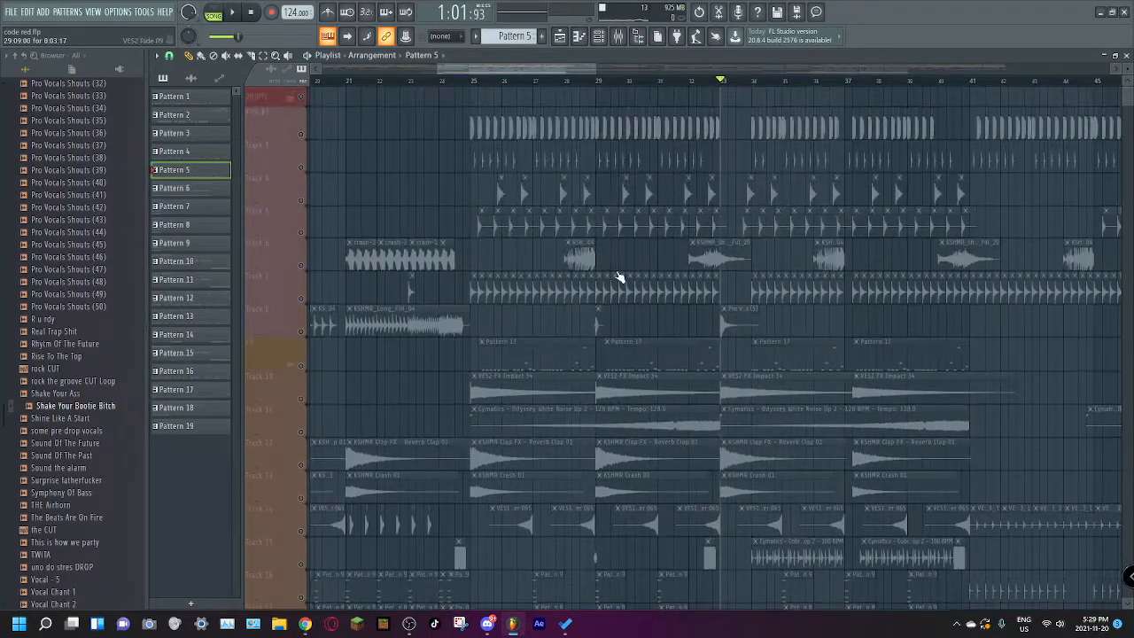
pyautogui.moveTo(599, 73); pyautogui.dragTo(876, 73)
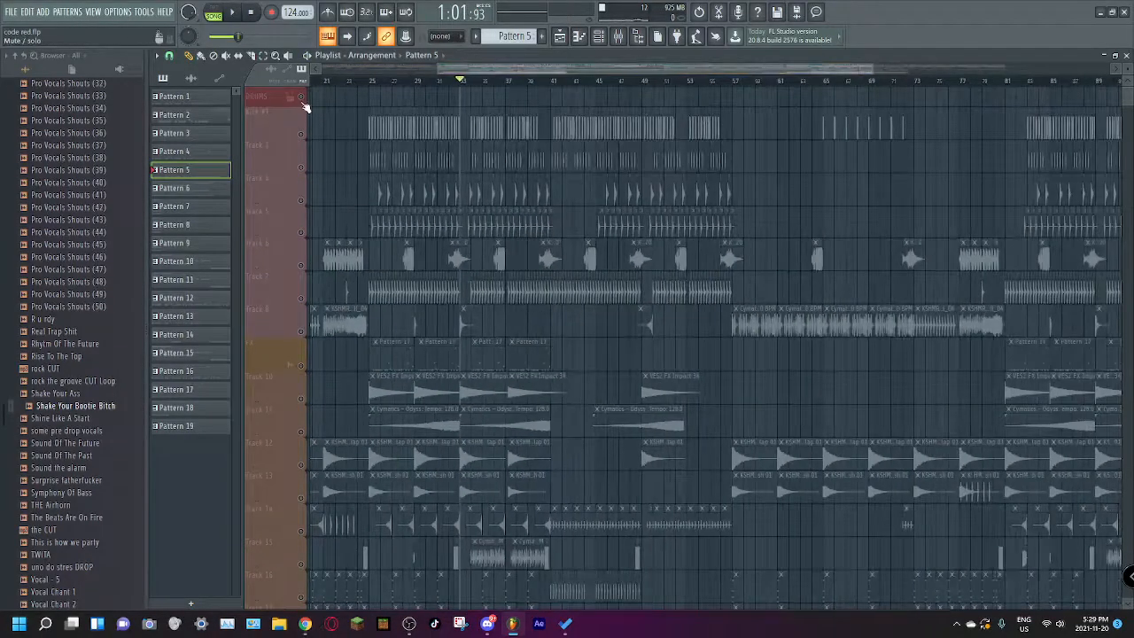
pyautogui.rightClick(302, 100)
pyautogui.rightClick(302, 99)
pyautogui.scroll(-6, 623, 150)
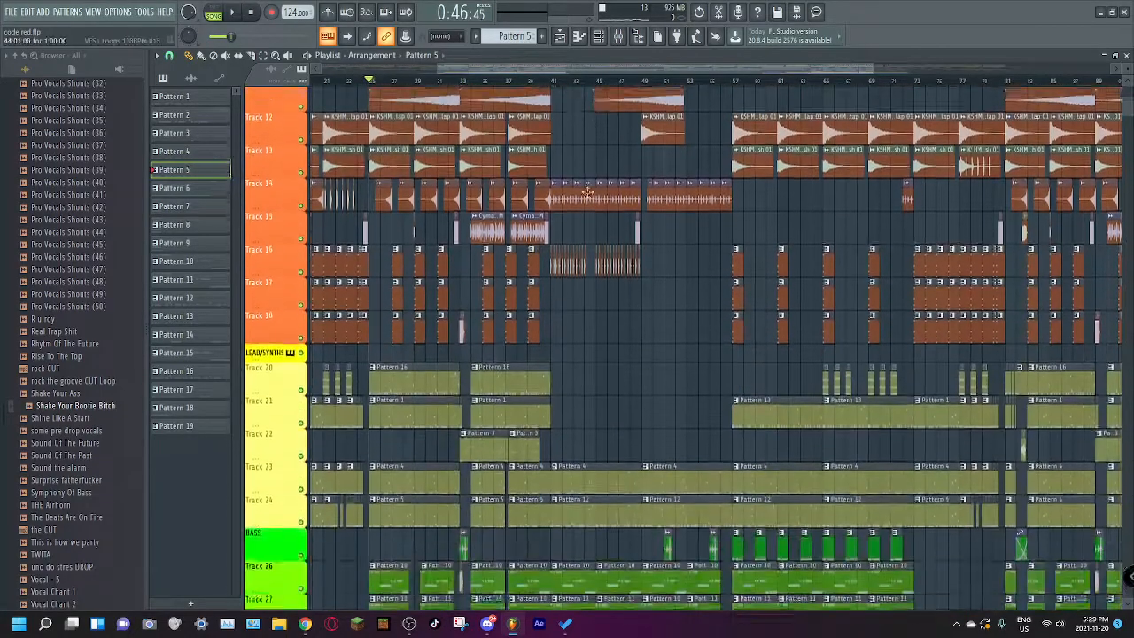
pyautogui.press('space')
pyautogui.moveTo(542, 71); pyautogui.dragTo(390, 87)
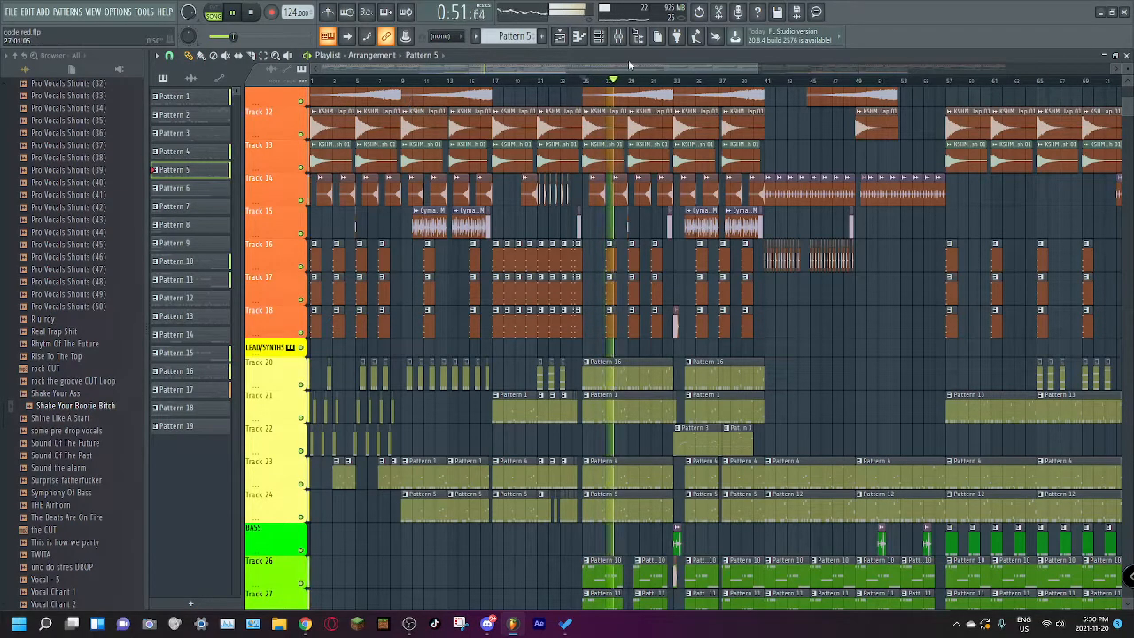
# Step: Stop playback and inspect the Gross Beat, Fruity parametric EQ 2 and Fruity Reeverb 2 effects on mixer Insert 17
pyautogui.click(617, 35)
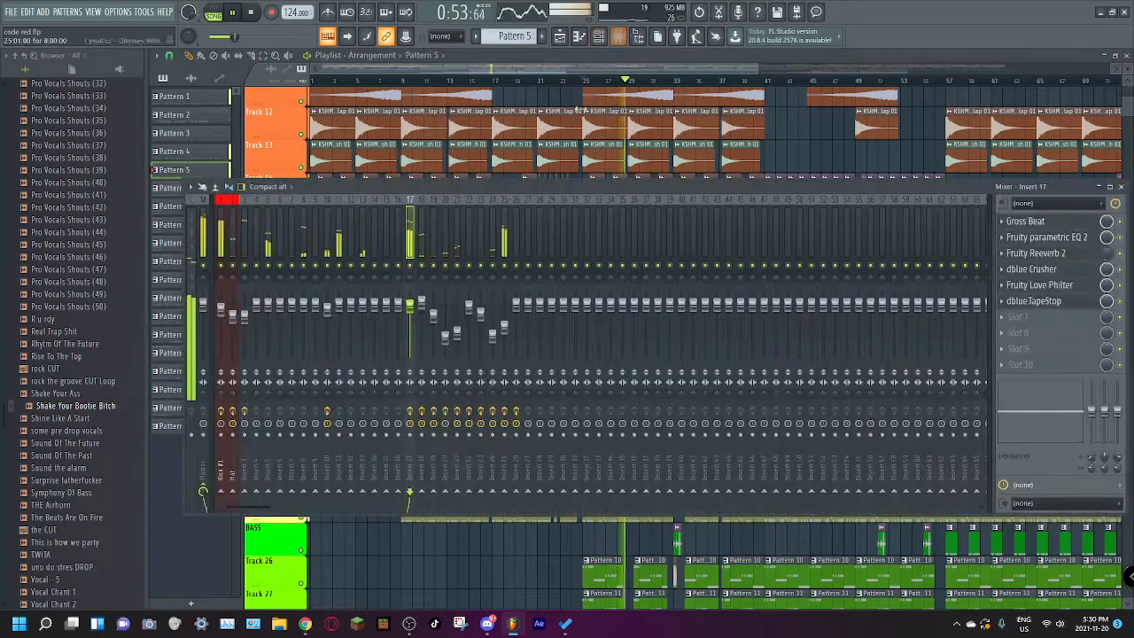
pyautogui.press('space')
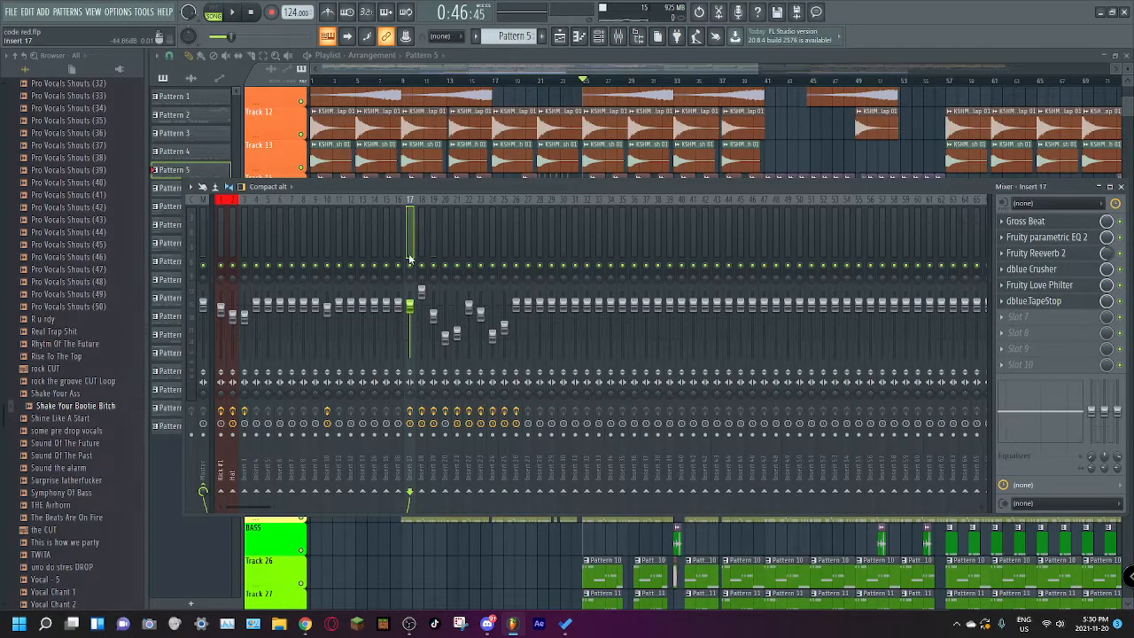
pyautogui.click(1049, 223)
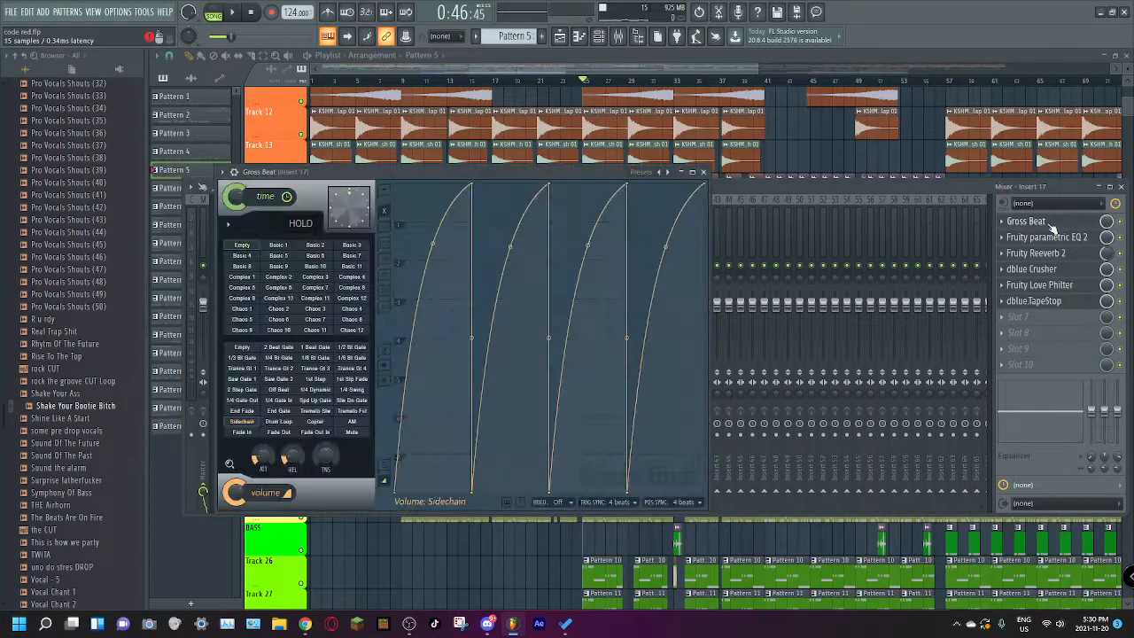
pyautogui.click(1055, 239)
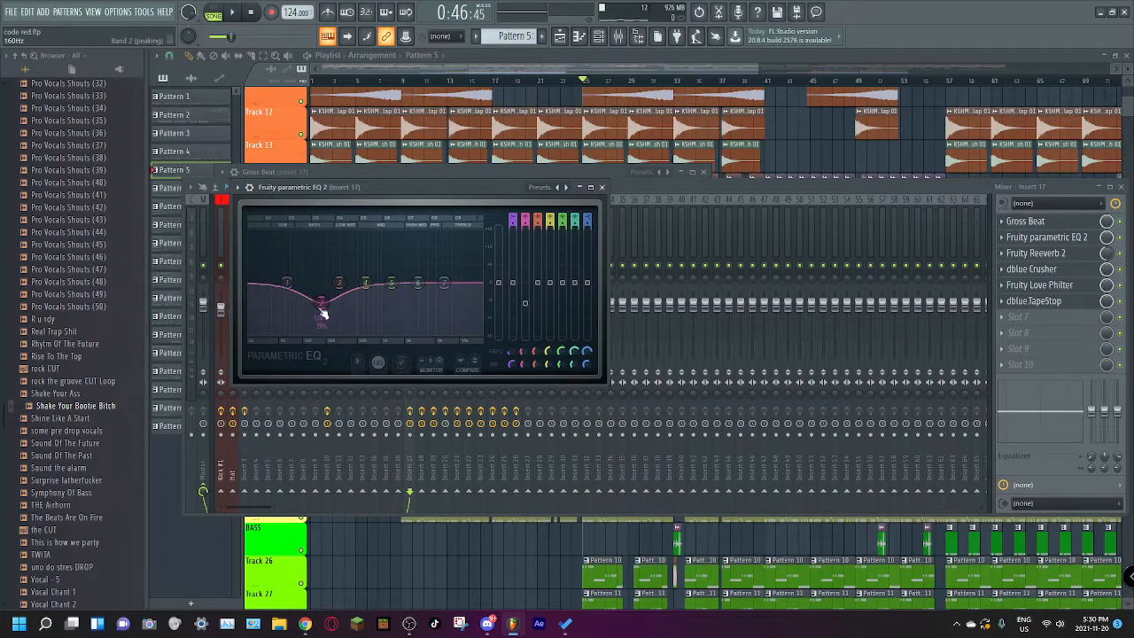
pyautogui.click(603, 187)
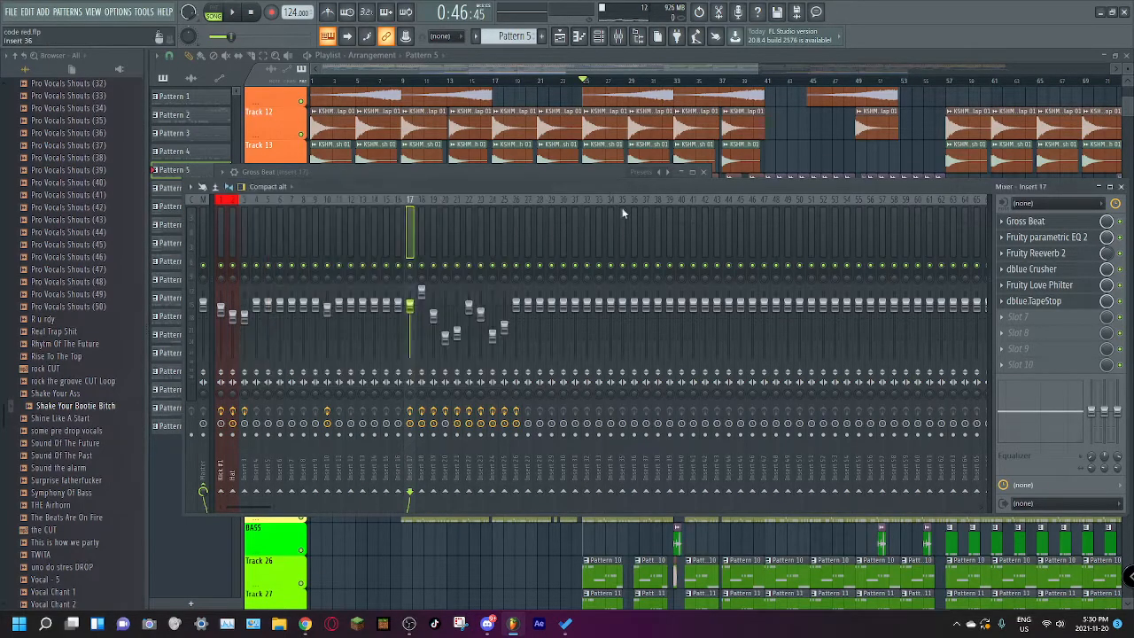
pyautogui.click(1039, 255)
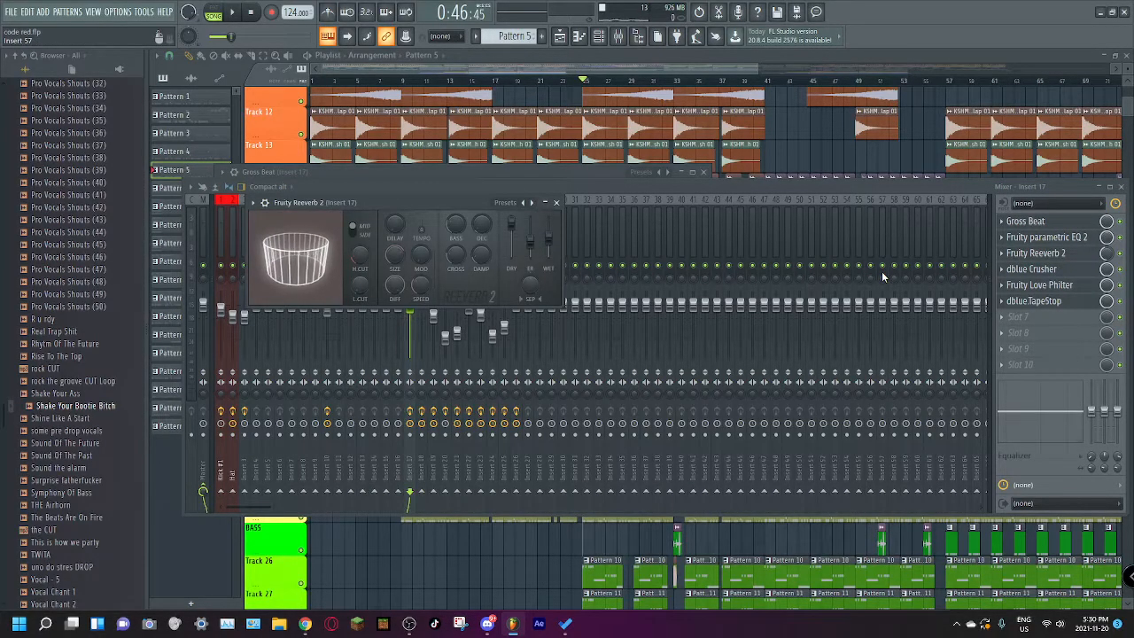
# Step: Solo lead Track 20 together with the Reeverb 2 mix level automation on Track 32 and play from bar 25
pyautogui.moveTo(678, 68); pyautogui.dragTo(749, 80)
pyautogui.scroll(-4, 670, 281)
pyautogui.moveTo(676, 70); pyautogui.dragTo(731, 78)
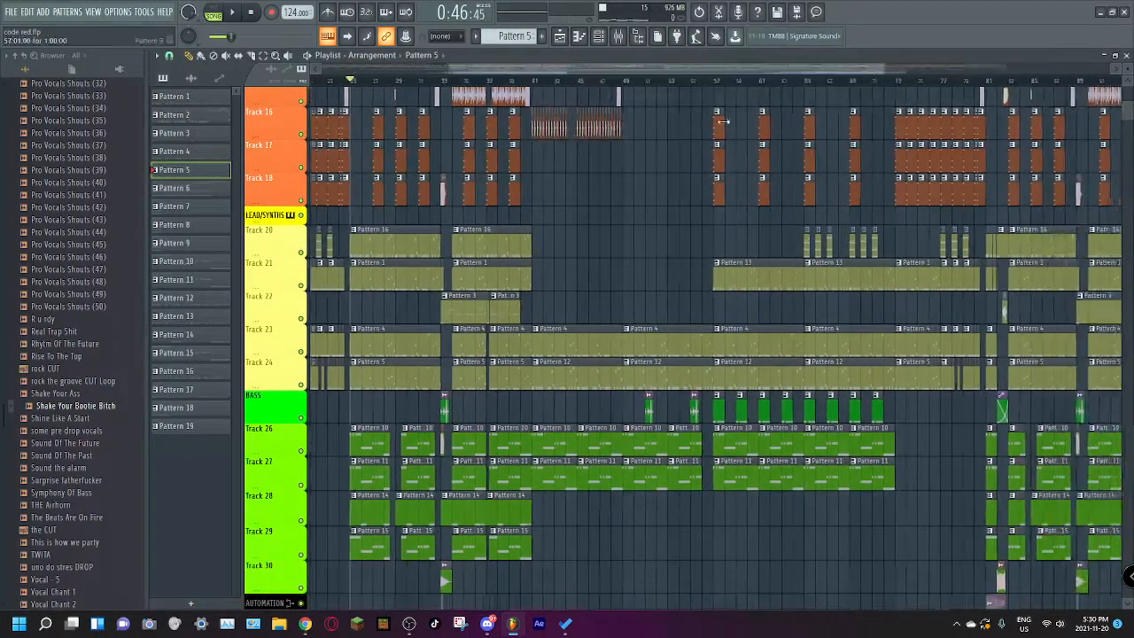
pyautogui.scroll(-13, 742, 261)
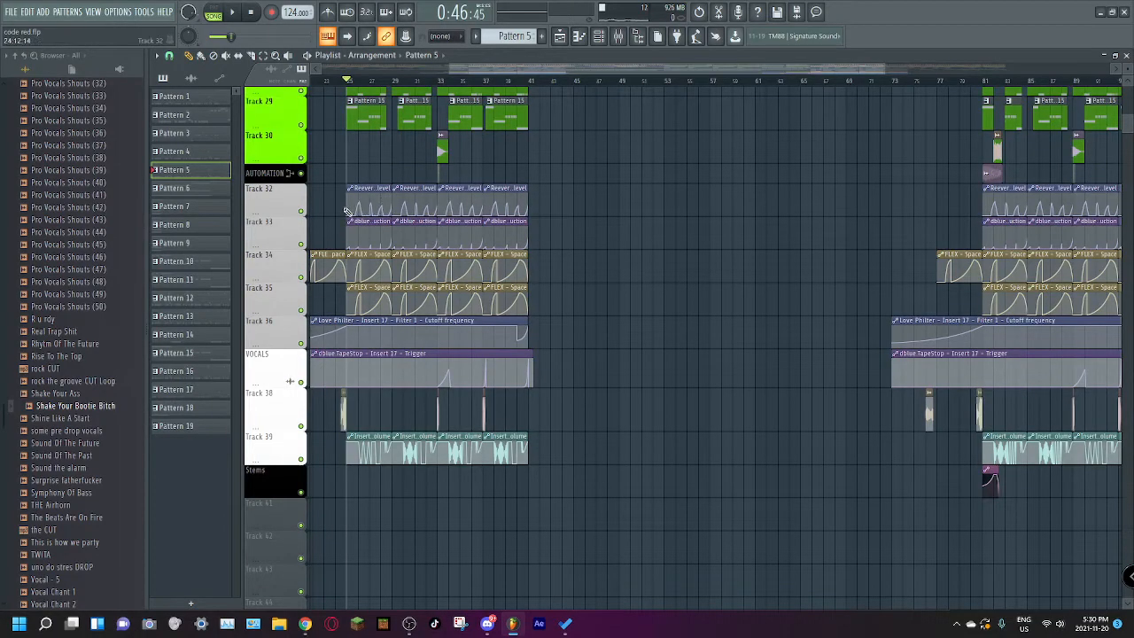
pyautogui.moveTo(525, 70); pyautogui.dragTo(443, 70)
pyautogui.moveTo(802, 67); pyautogui.dragTo(607, 76)
pyautogui.scroll(11, 554, 218)
pyautogui.rightClick(302, 220)
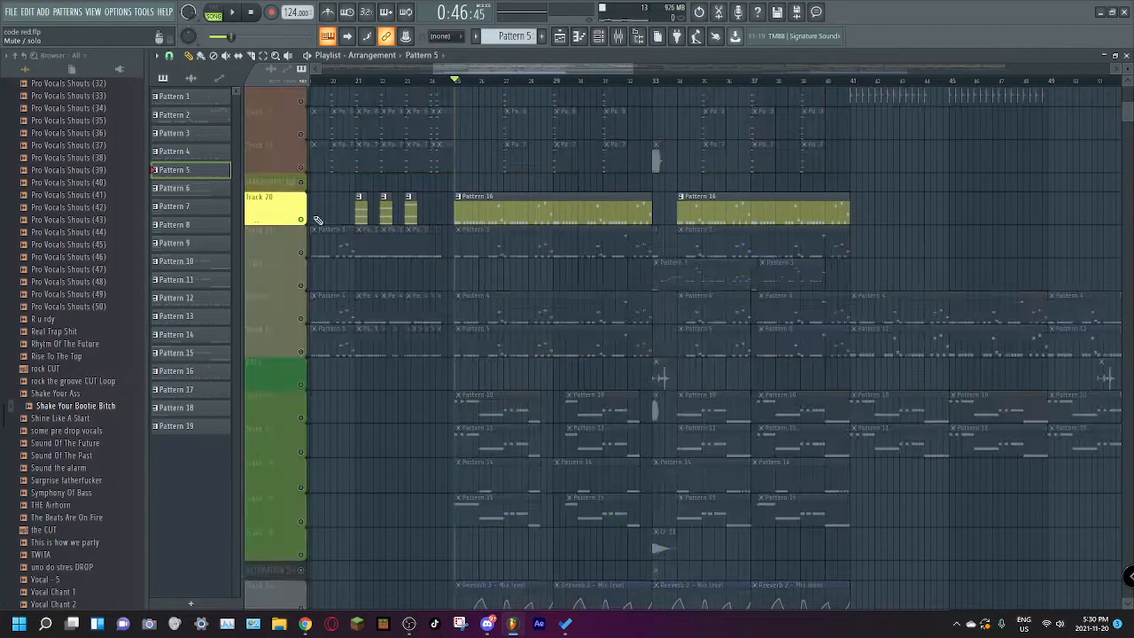
pyautogui.scroll(-6, 405, 314)
pyautogui.click(301, 410)
pyautogui.press('space')
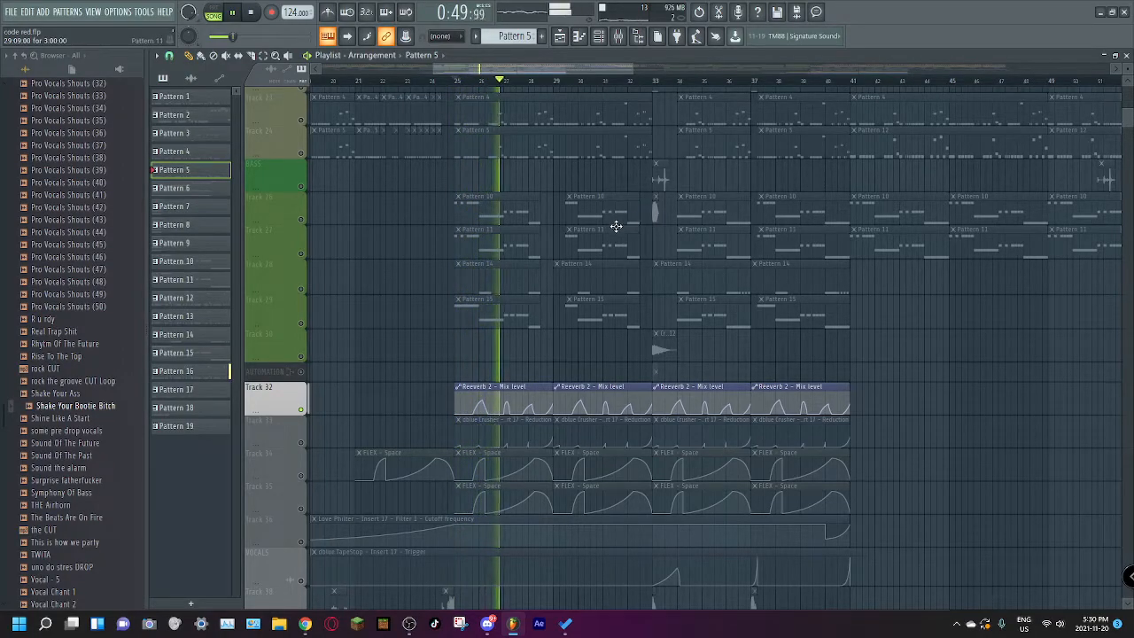
# Step: Swap Track 20 for lead Track 21 and play it with the Reeverb 2 automation from bar 25
pyautogui.scroll(1, 525, 251)
pyautogui.scroll(6, 525, 252)
pyautogui.press('space')
pyautogui.scroll(-3, 370, 268)
pyautogui.scroll(-4, 337, 263)
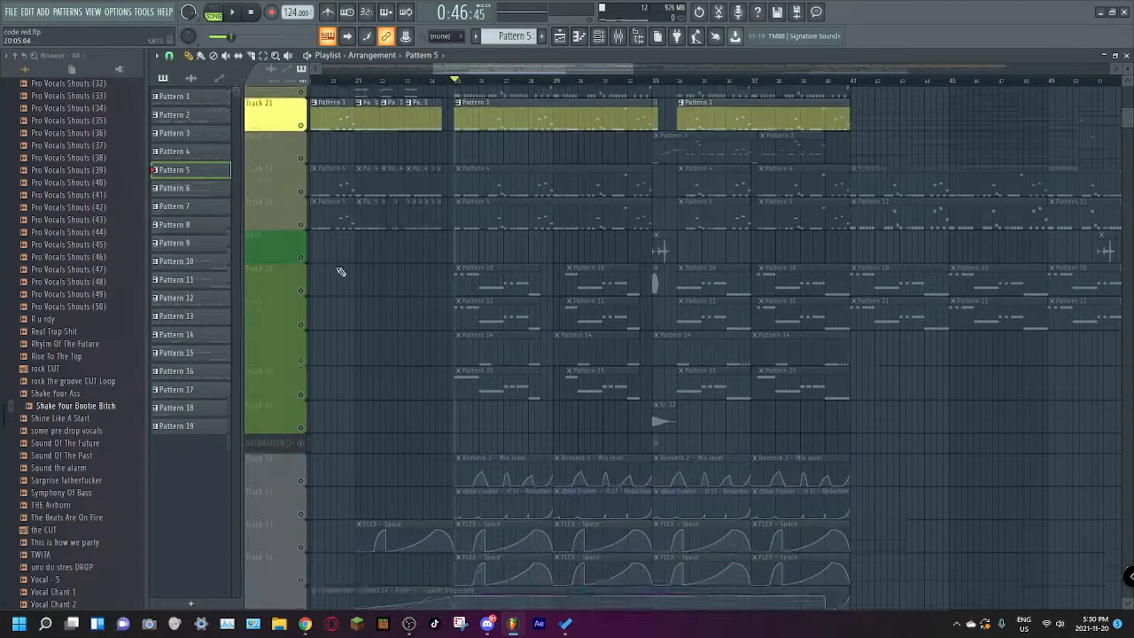
pyautogui.press('space')
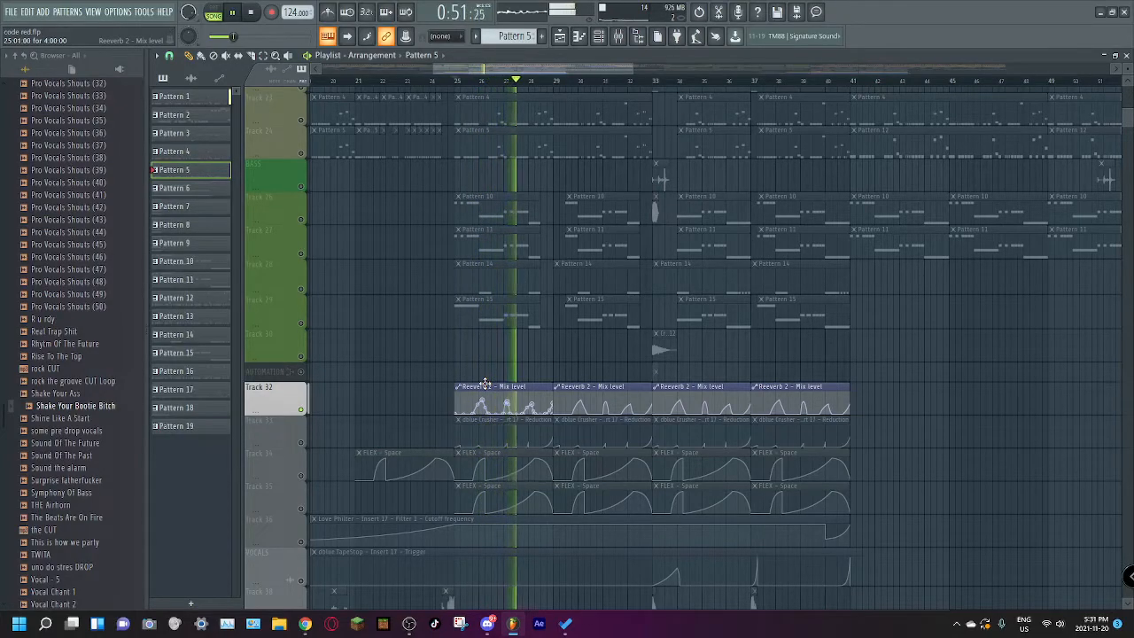
pyautogui.press('space')
# Step: Unmute every track and inspect Insert 17's dblue Crusher while playing the arrangement from bar 25
pyautogui.rightClick(301, 222)
pyautogui.rightClick(301, 222)
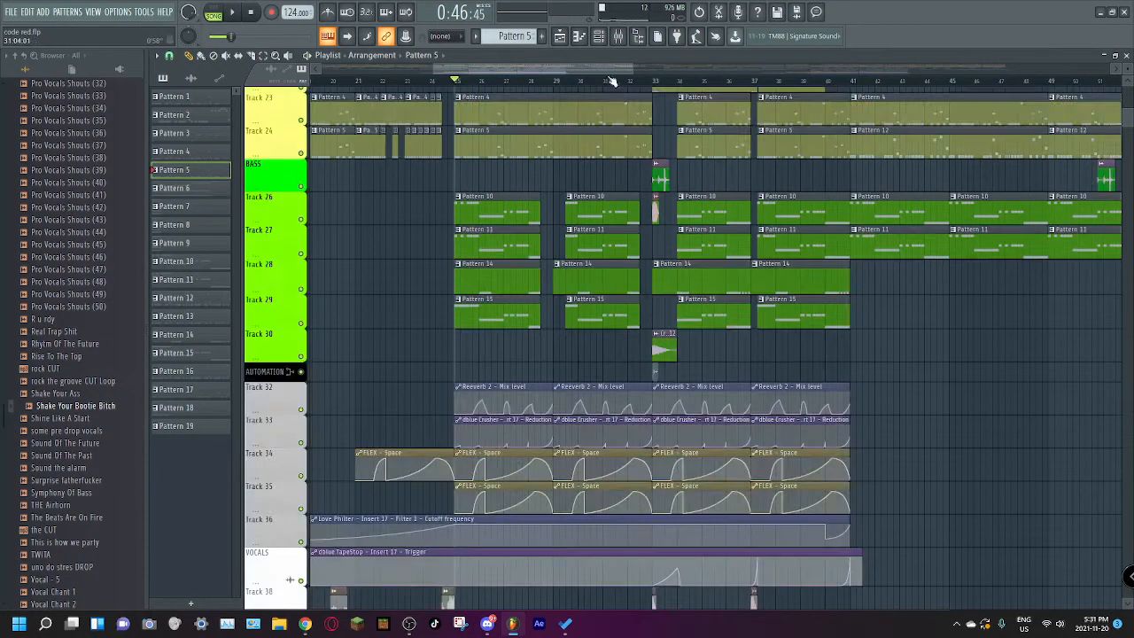
pyautogui.click(620, 38)
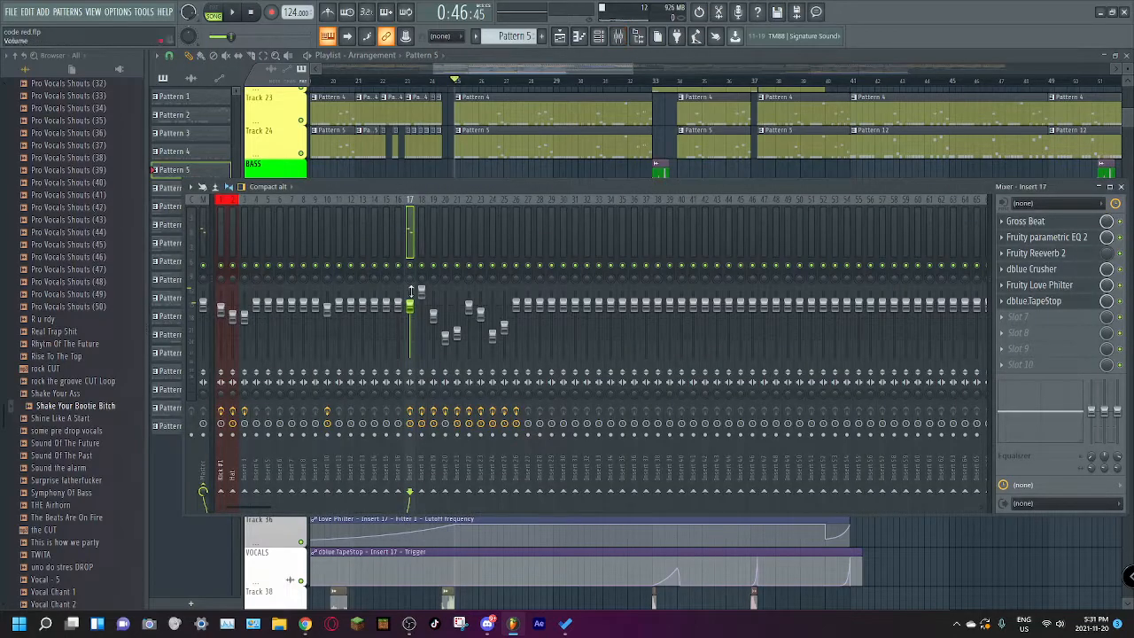
pyautogui.click(1045, 270)
pyautogui.press('space')
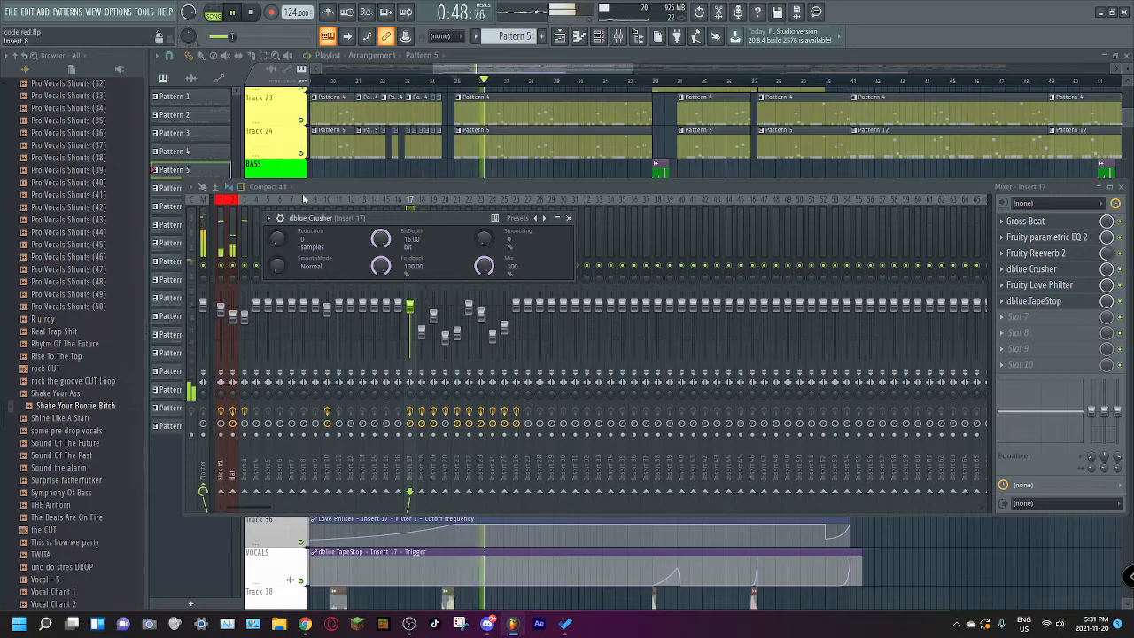
pyautogui.click(443, 68)
pyautogui.scroll(3, 433, 153)
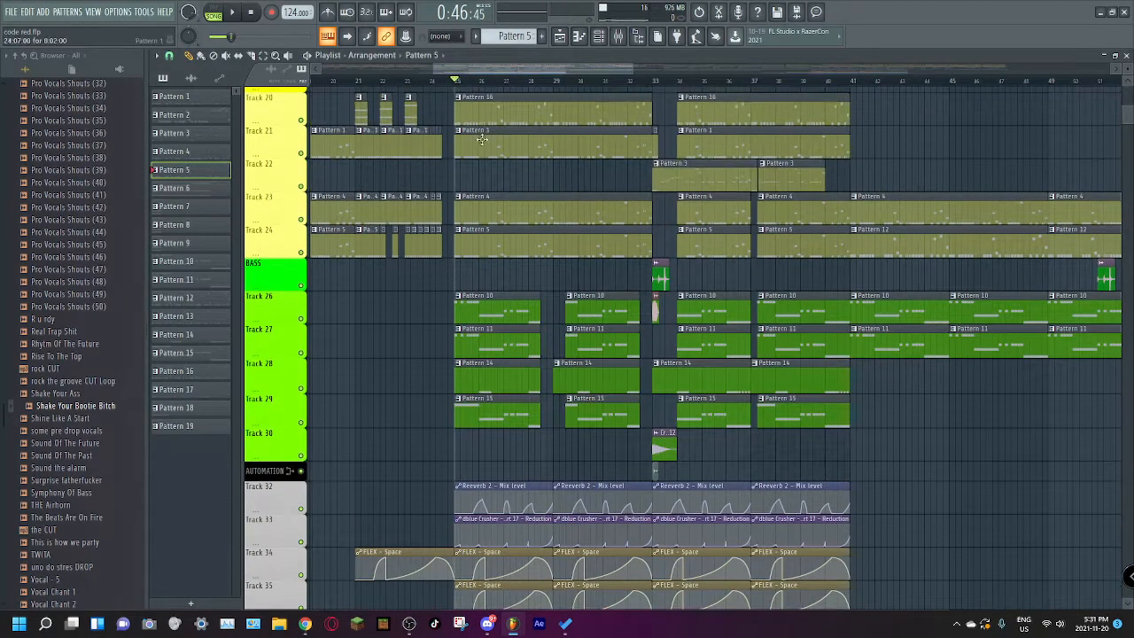
# Step: Inspect the Fruity Love Philter and dblue.TapeStop effects on mixer Insert 17, then return to the playlist
pyautogui.click(621, 37)
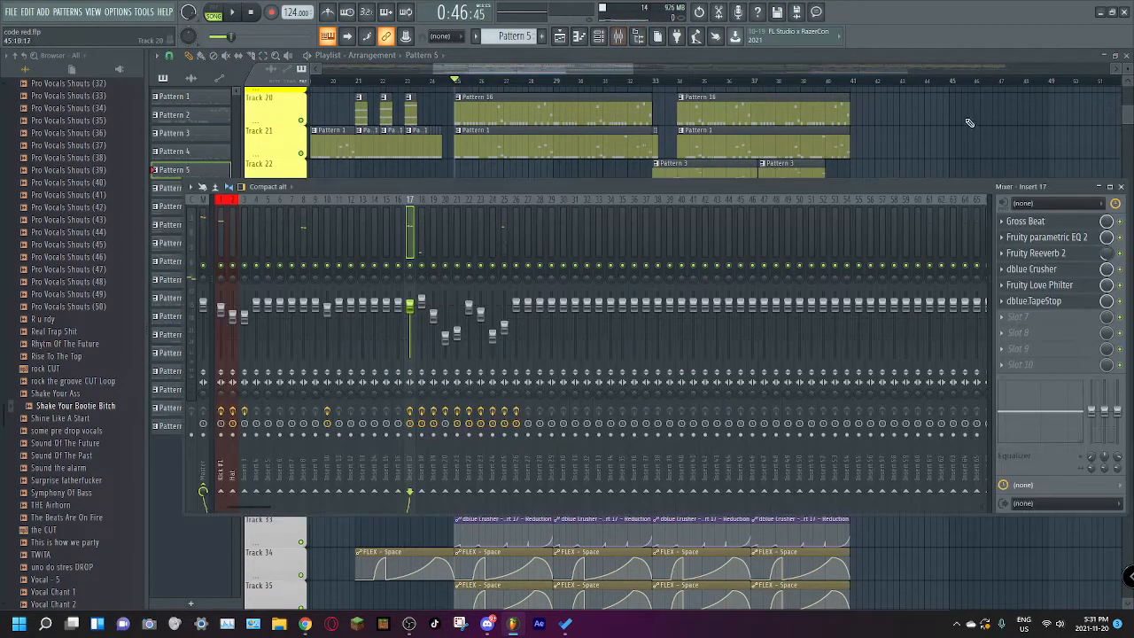
pyautogui.click(1056, 286)
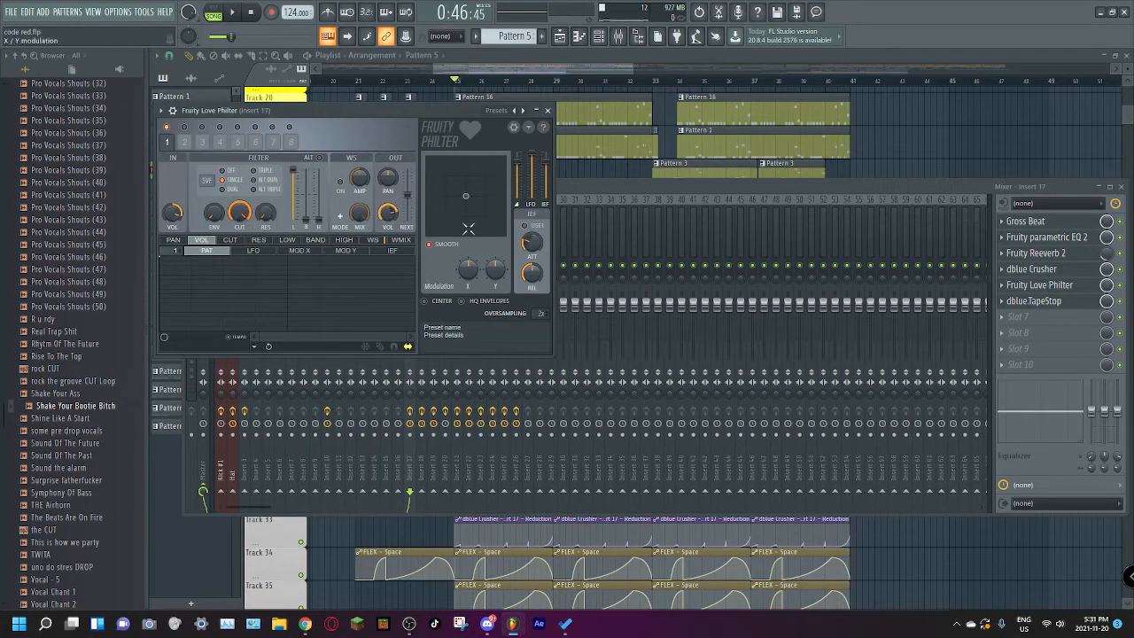
pyautogui.click(1046, 303)
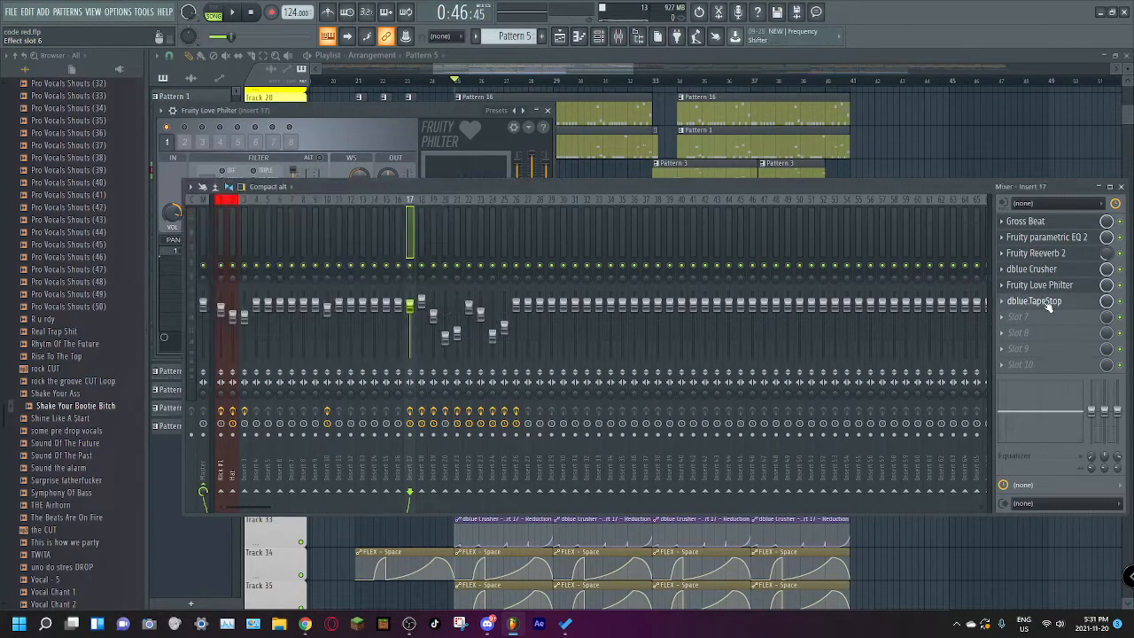
pyautogui.click(1037, 301)
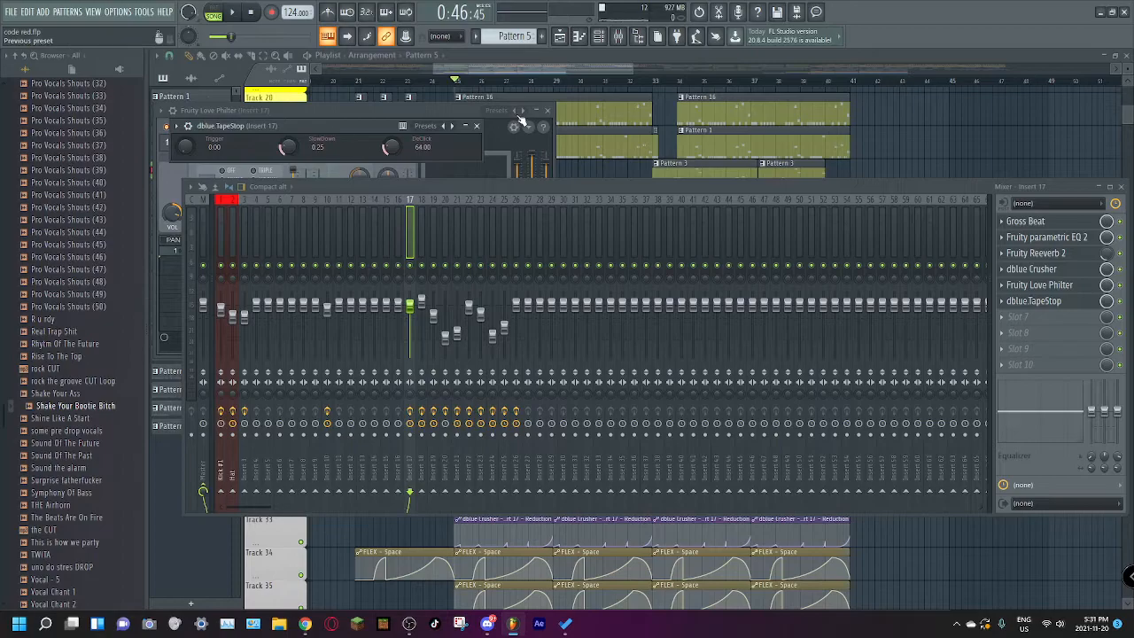
pyautogui.click(558, 78)
# Step: Play the full arrangement from bar 33 while examining the automation clips on Tracks 32 to 39
pyautogui.scroll(-5, 540, 248)
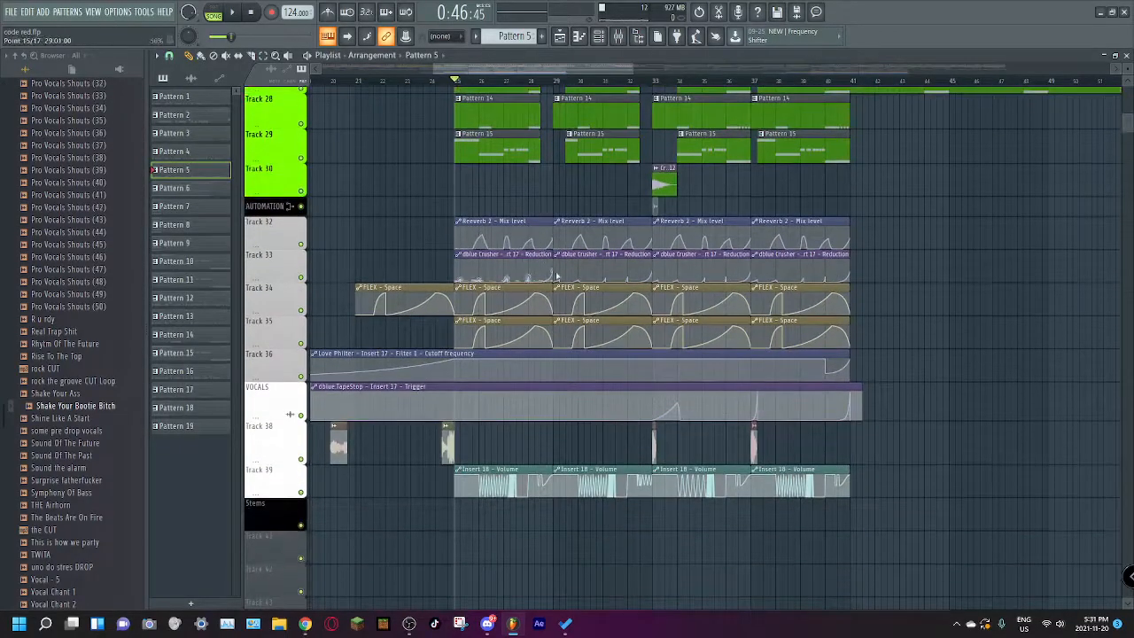
pyautogui.press('space')
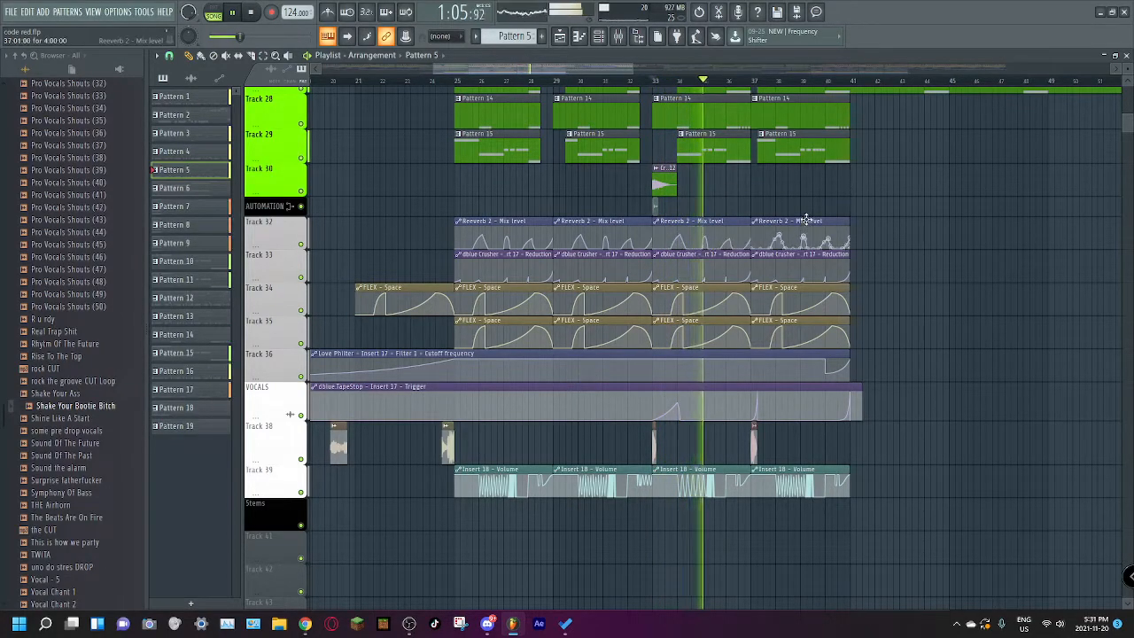
pyautogui.press('space')
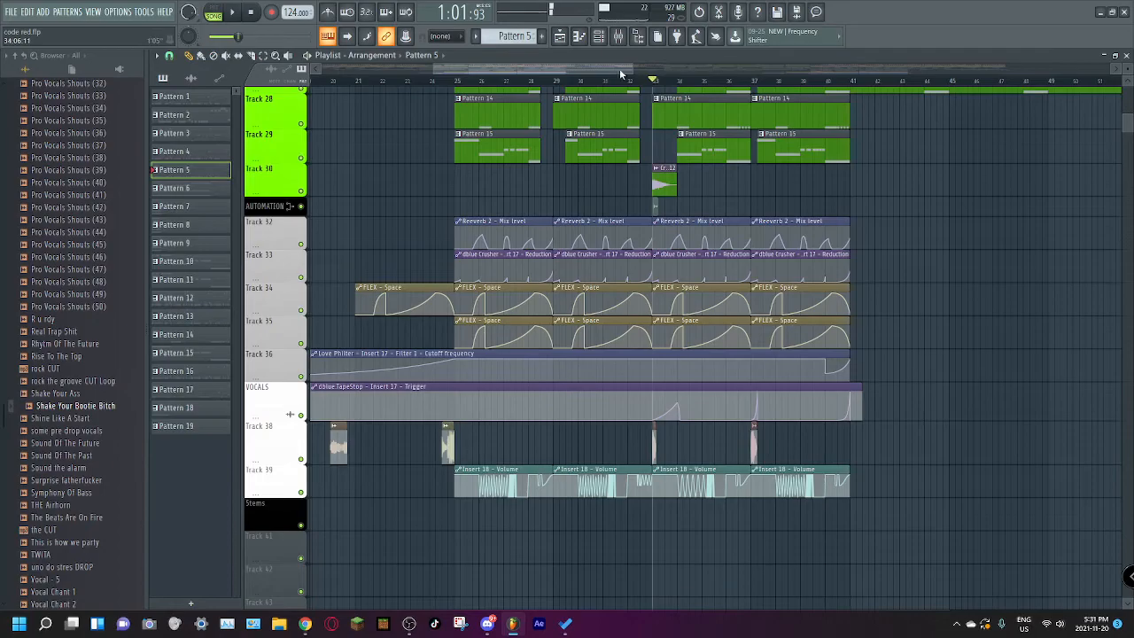
# Step: Solo FX Track 14 and play it from bar 41
pyautogui.scroll(-2, 620, 75)
pyautogui.scroll(10, 603, 108)
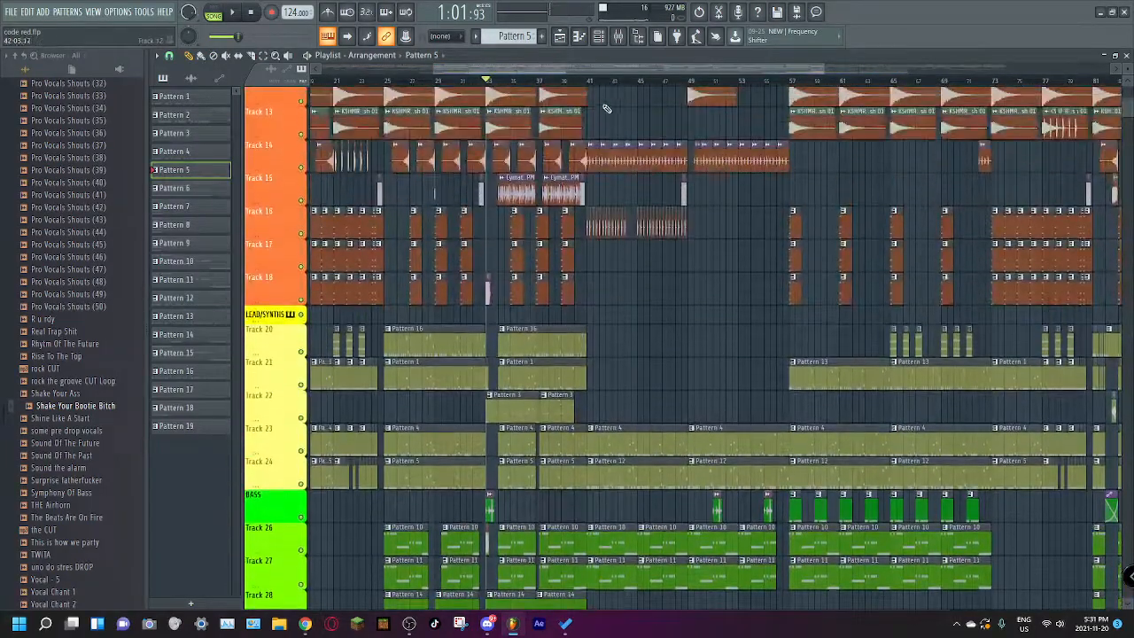
pyautogui.scroll(3, 602, 108)
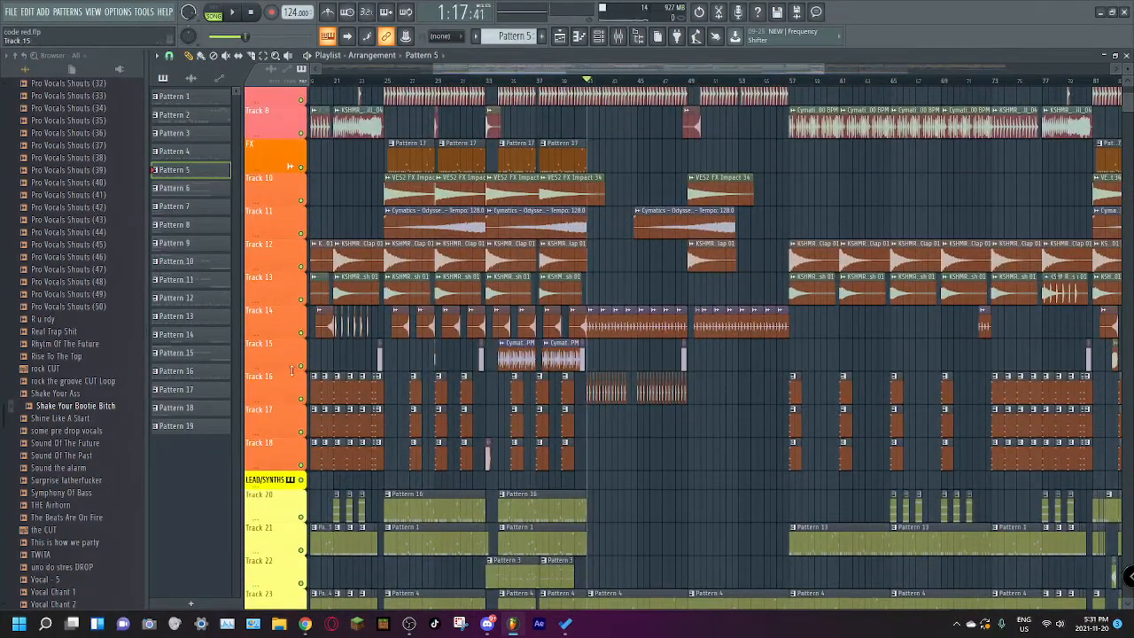
pyautogui.keyDown('ctrl'); pyautogui.click(302, 335); pyautogui.keyUp('ctrl')
pyautogui.press('space')
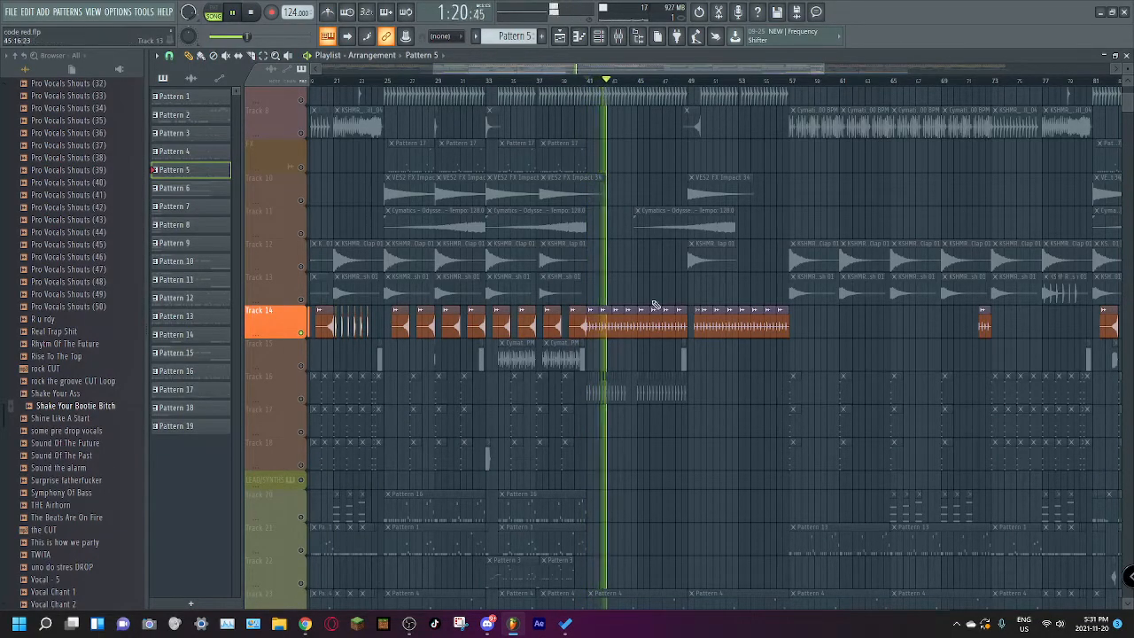
# Step: Unmute drum Track 7, Kick #1 and Tracks 3, 4 and 5 one by one during playback
pyautogui.scroll(3, 398, 215)
pyautogui.click(303, 232)
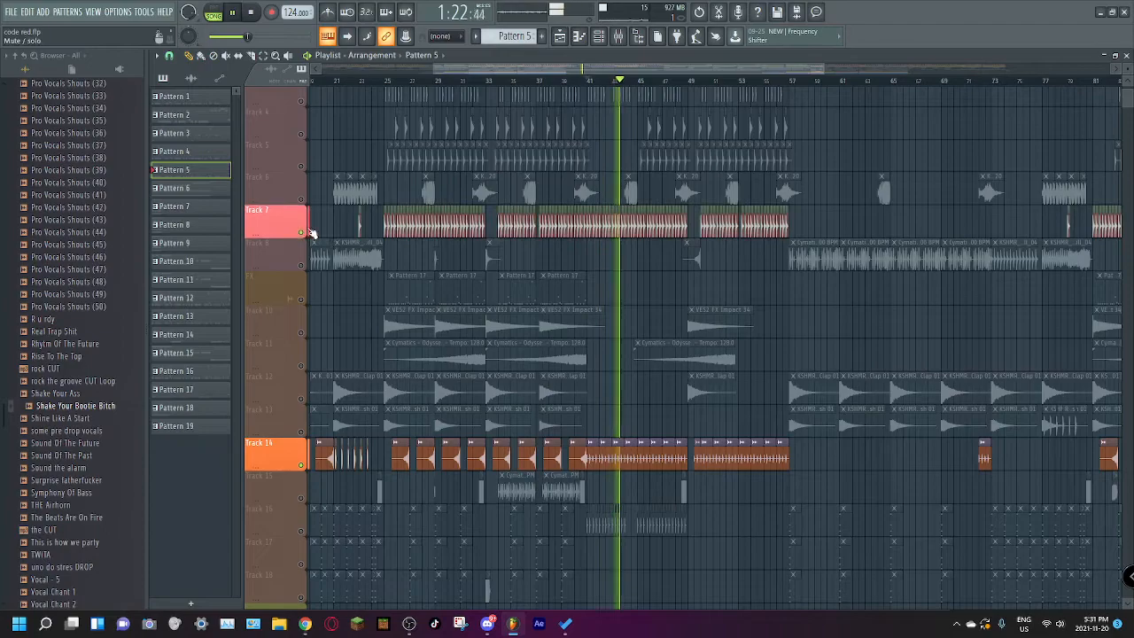
pyautogui.scroll(2, 584, 158)
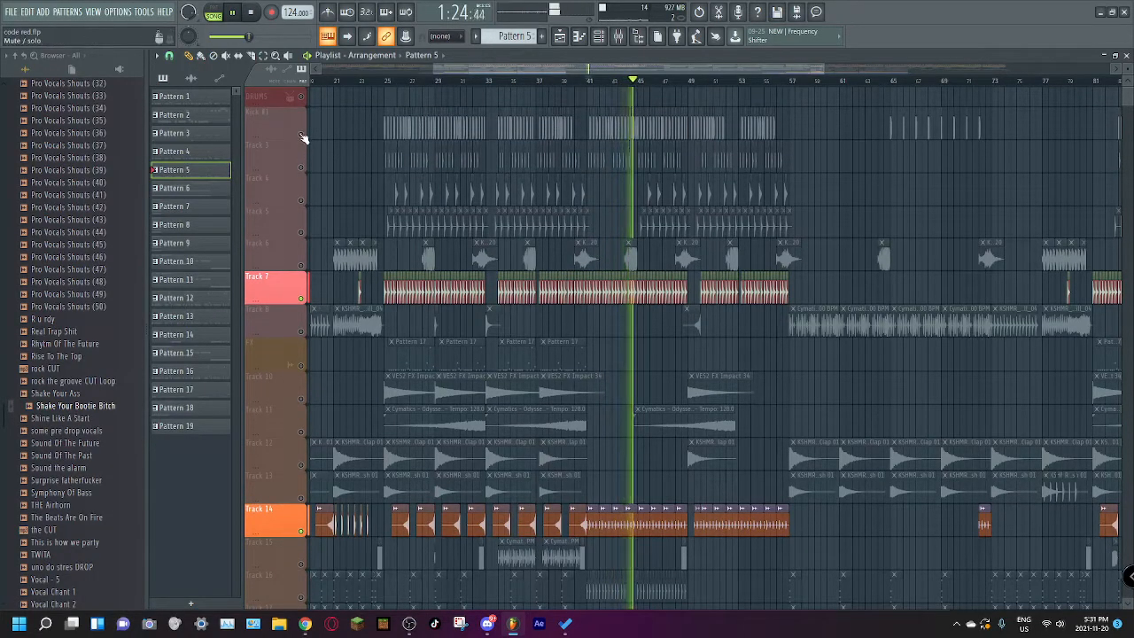
pyautogui.click(302, 135)
pyautogui.click(302, 168)
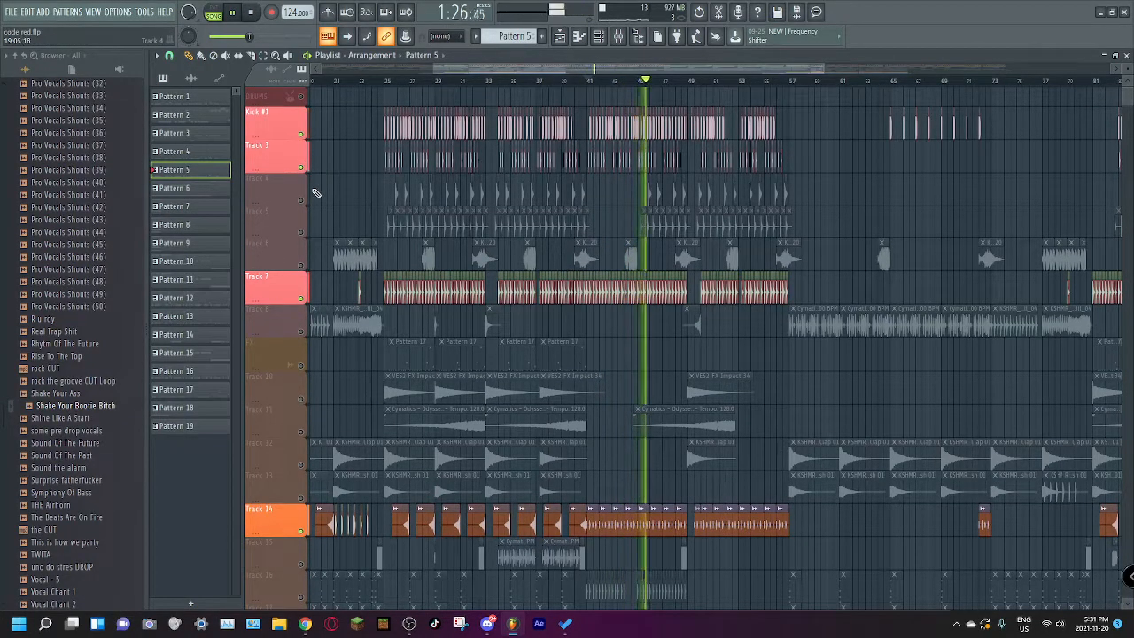
pyautogui.click(301, 200)
pyautogui.click(301, 233)
# Step: Unmute every track and replay the full arrangement from bar 41
pyautogui.rightClick(304, 234)
pyautogui.rightClick(303, 234)
pyautogui.click(588, 81)
pyautogui.scroll(-12, 713, 263)
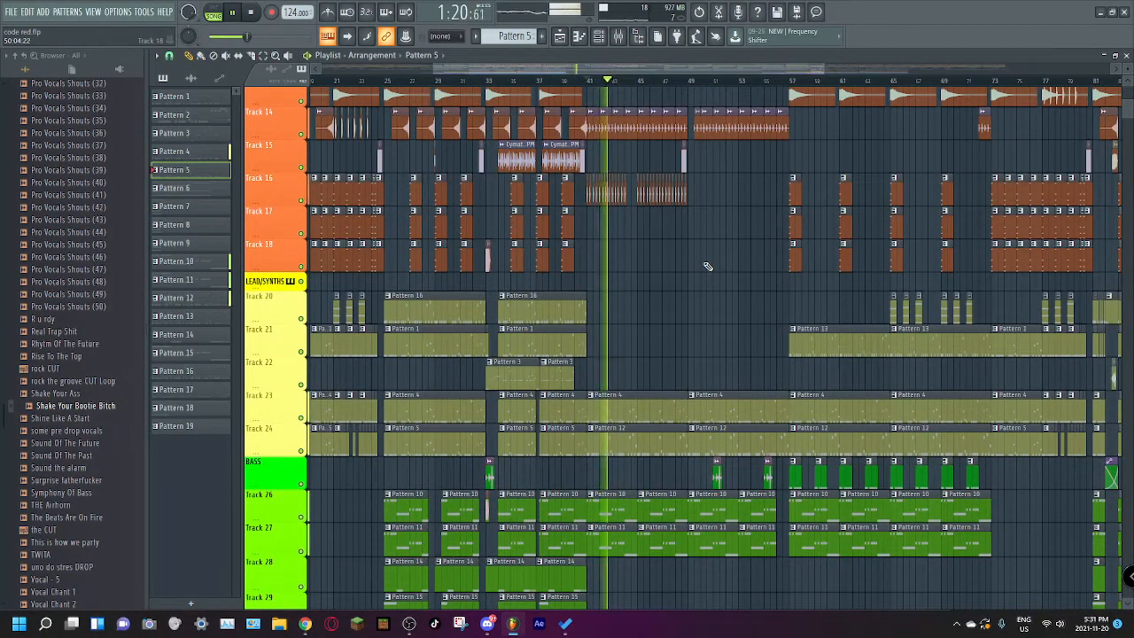
# Step: Solo lead Track 24 during playback and view its Pattern 12 notes in the piano roll before returning to the playlist
pyautogui.scroll(-1, 707, 266)
pyautogui.rightClick(302, 417)
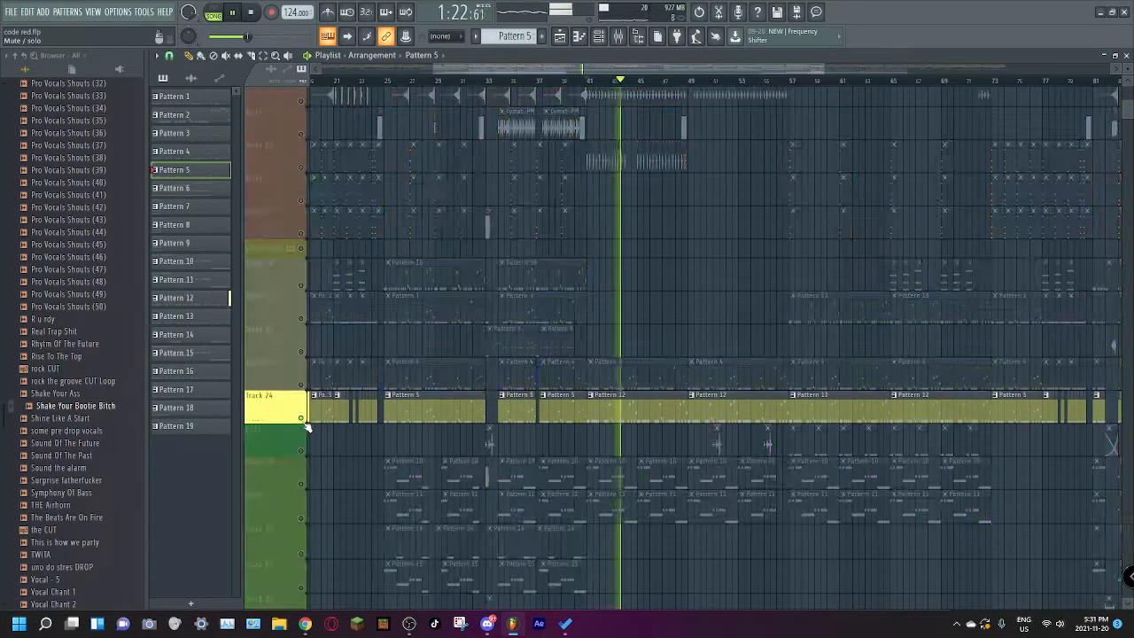
pyautogui.doubleClick(621, 409)
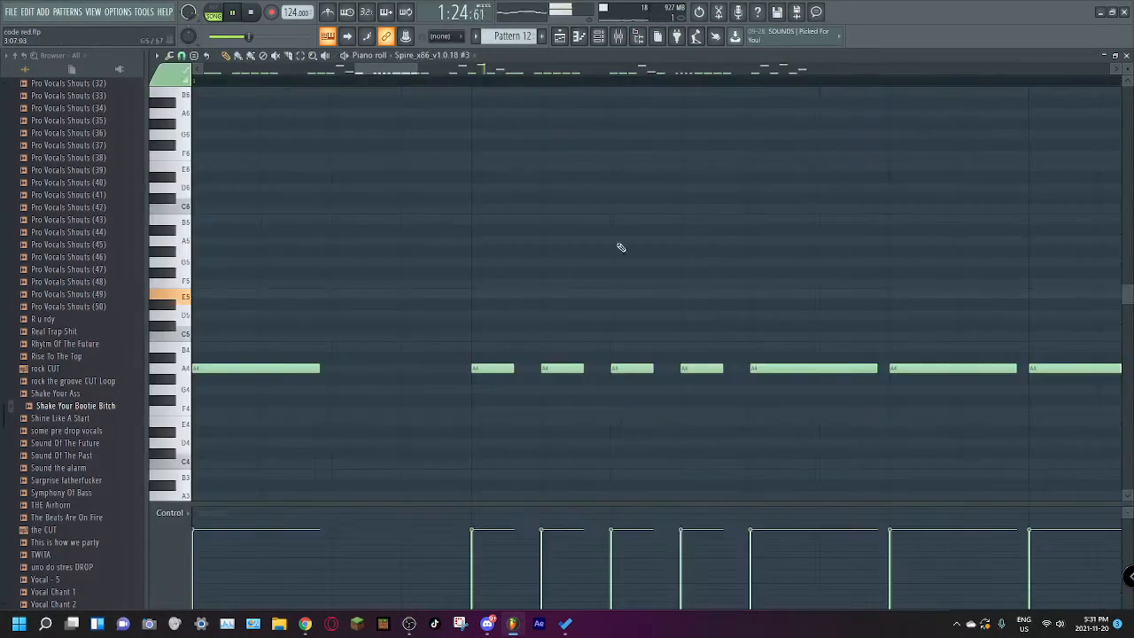
pyautogui.click(561, 40)
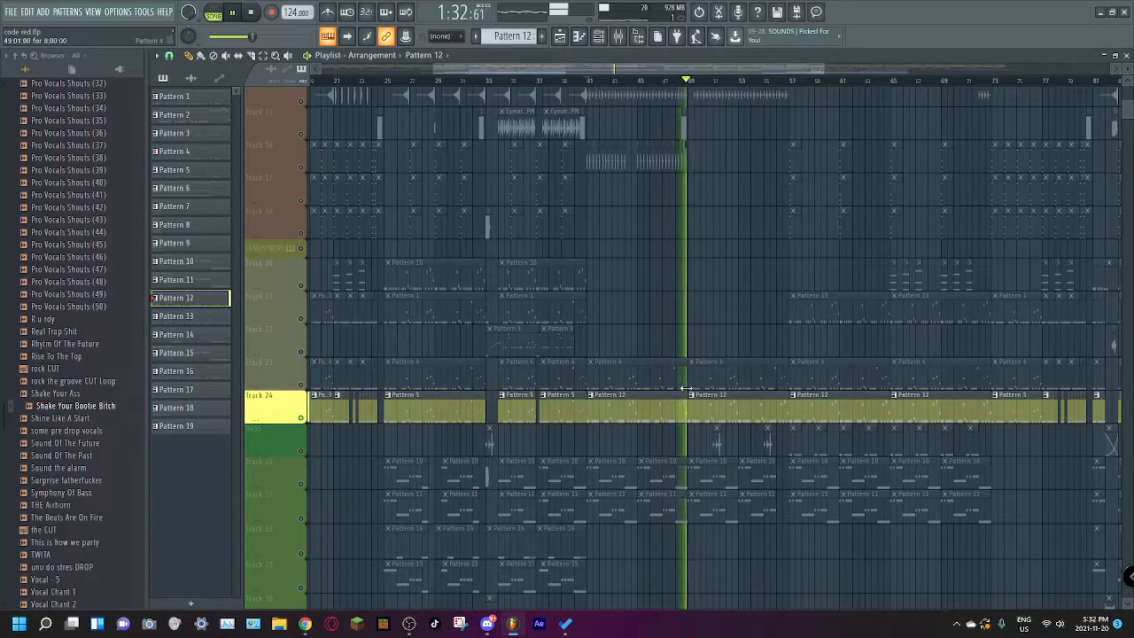
# Step: Solo lead Track 23 during playback and briefly open Pattern 13 from Track 21
pyautogui.rightClick(301, 385)
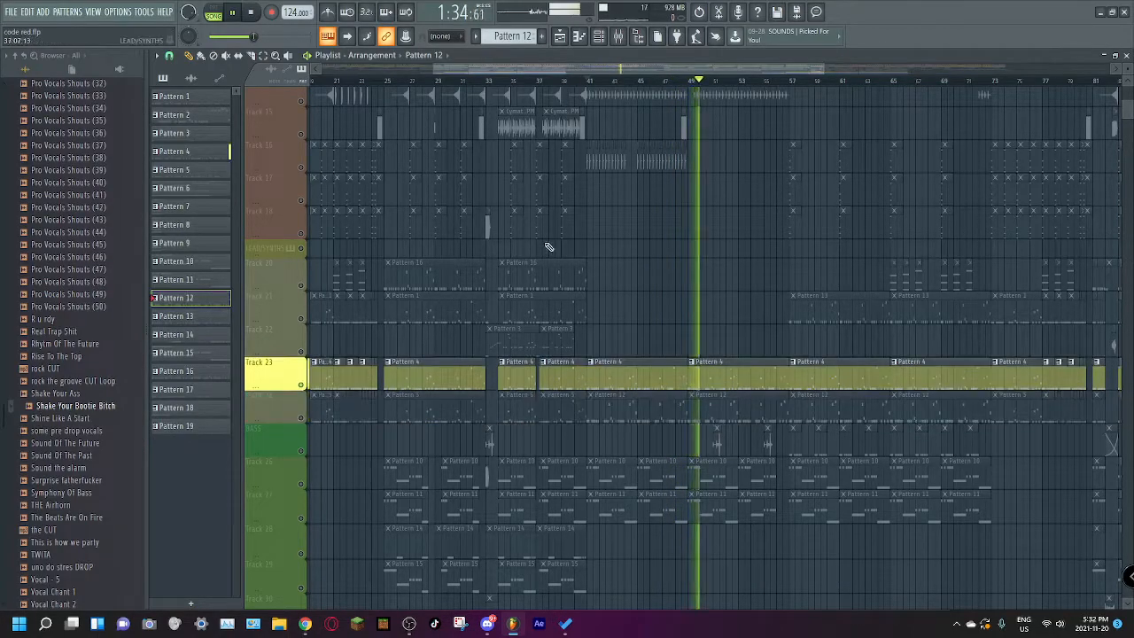
pyautogui.doubleClick(823, 310)
pyautogui.click(559, 36)
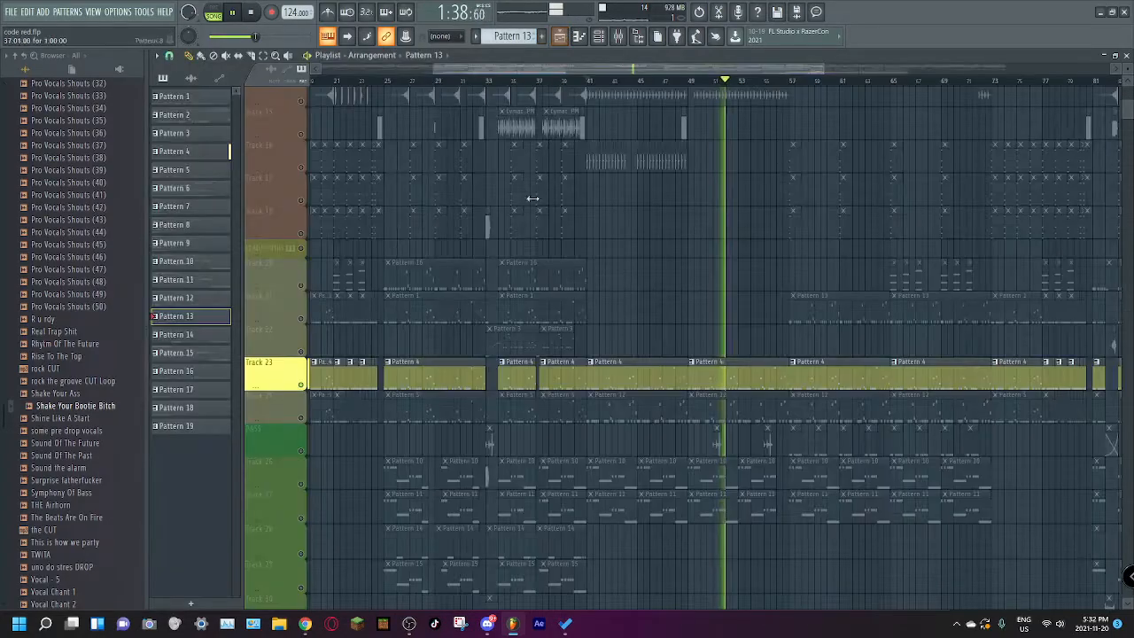
# Step: Solo lead Track 21 and play its Pattern 13 section from about bar 57
pyautogui.rightClick(302, 319)
pyautogui.press('space')
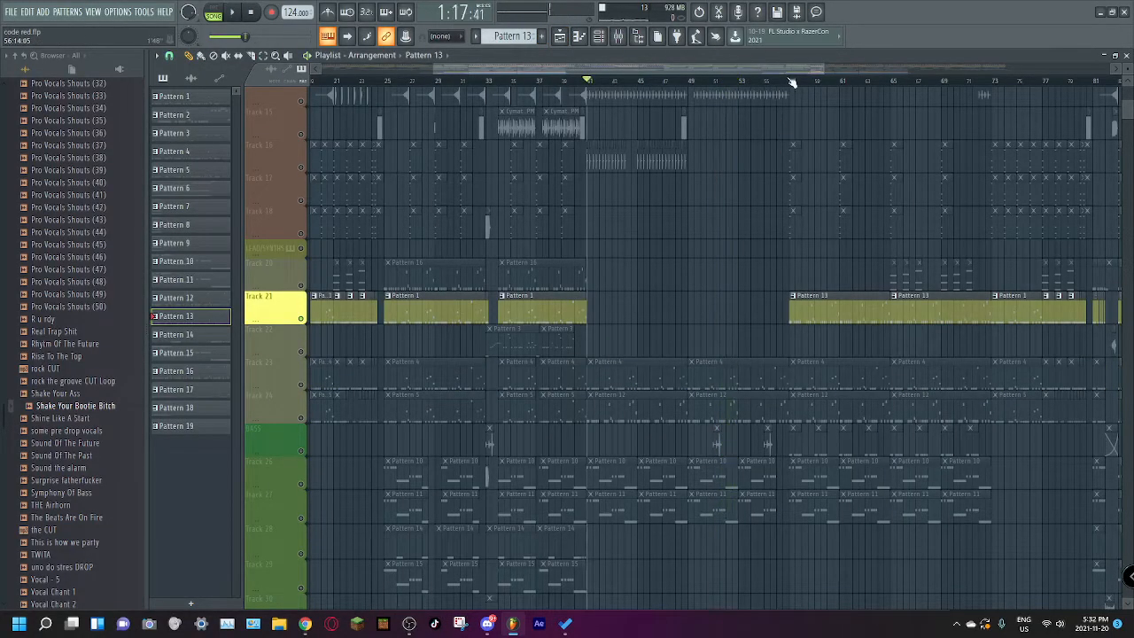
pyautogui.press('space')
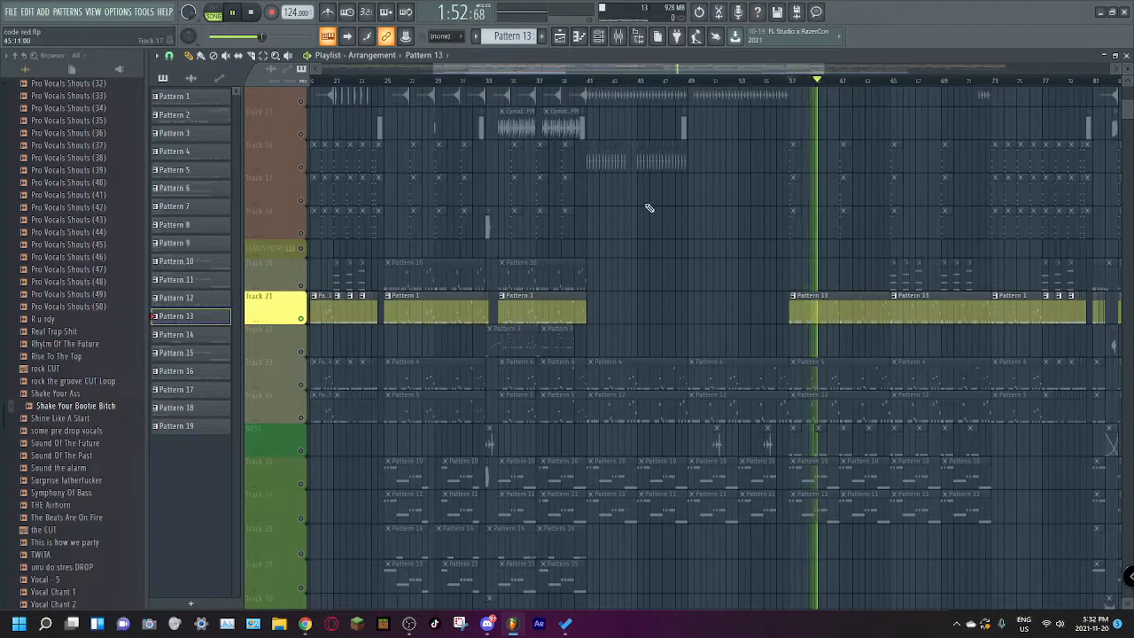
pyautogui.scroll(3, 648, 209)
pyautogui.click(251, 12)
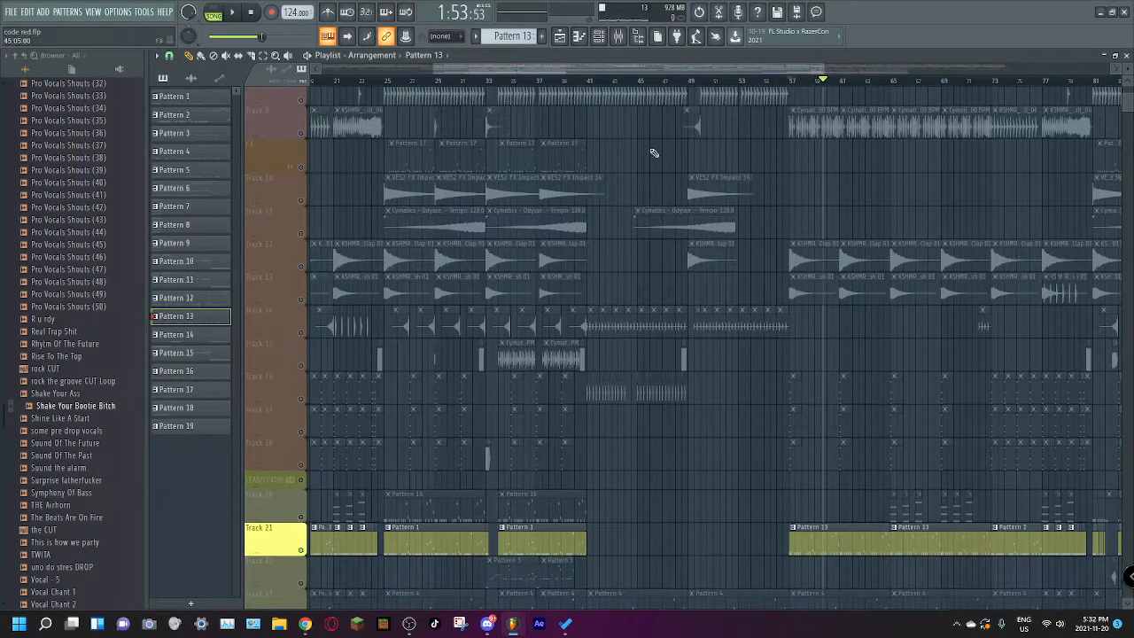
# Step: View the sample settings of the Cobra Full Drum Loop 1 clip on Track 8, and unmute all tracks
pyautogui.doubleClick(808, 131)
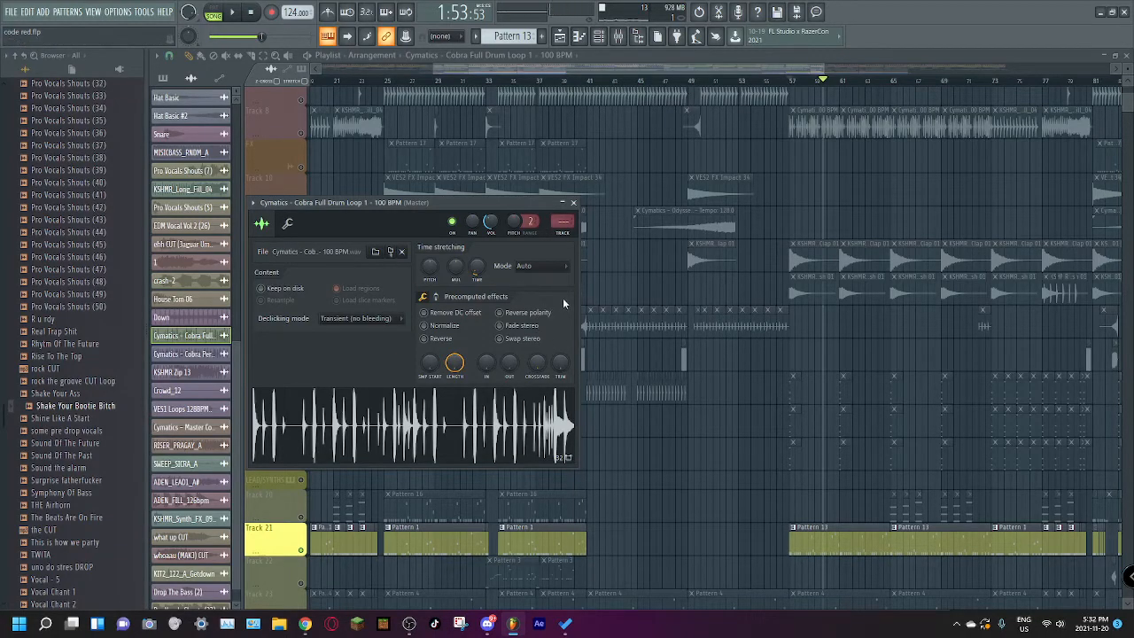
pyautogui.moveTo(743, 69); pyautogui.dragTo(884, 69)
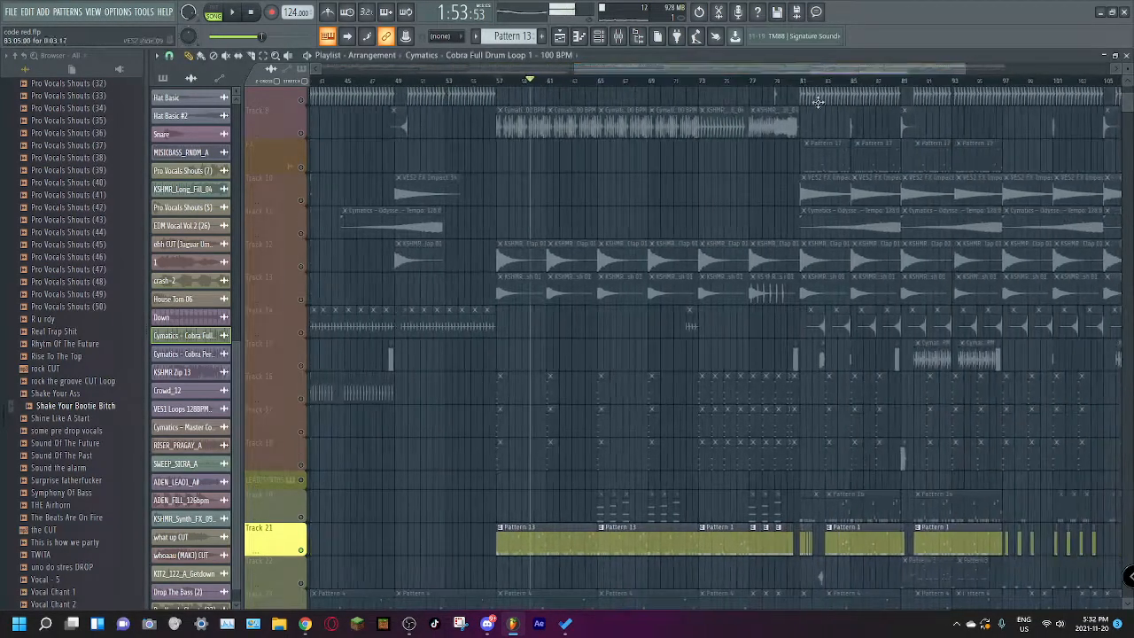
pyautogui.rightClick(302, 101)
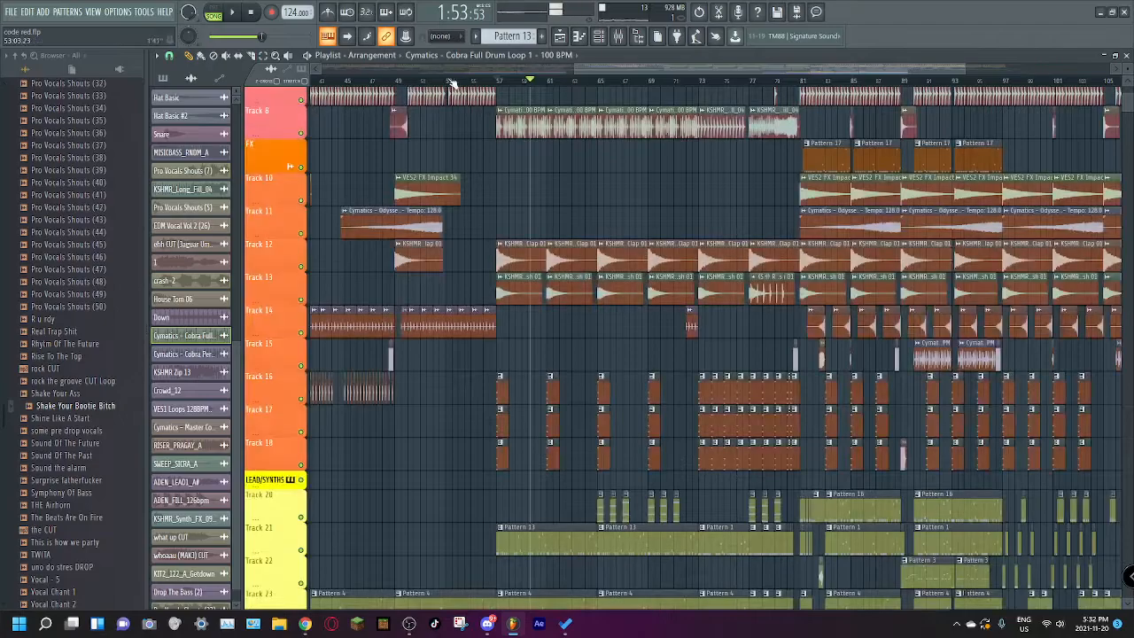
# Step: Examine the drum, FX and lead clips across the whole arrangement, from the intro to the final drop
pyautogui.scroll(3, 520, 106)
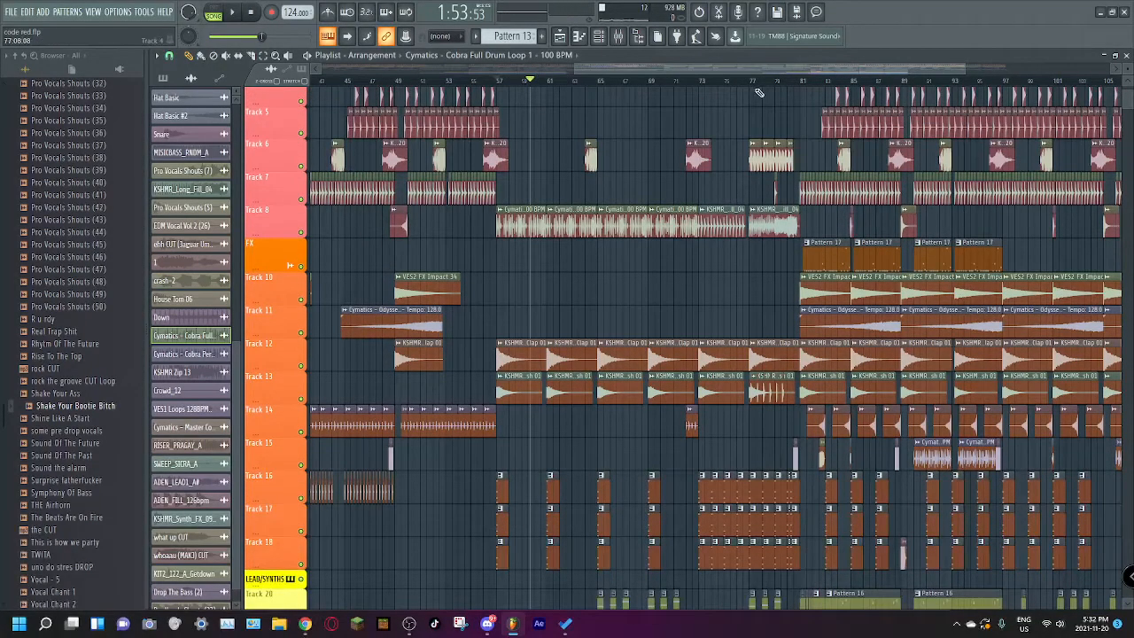
pyautogui.scroll(1, 753, 86)
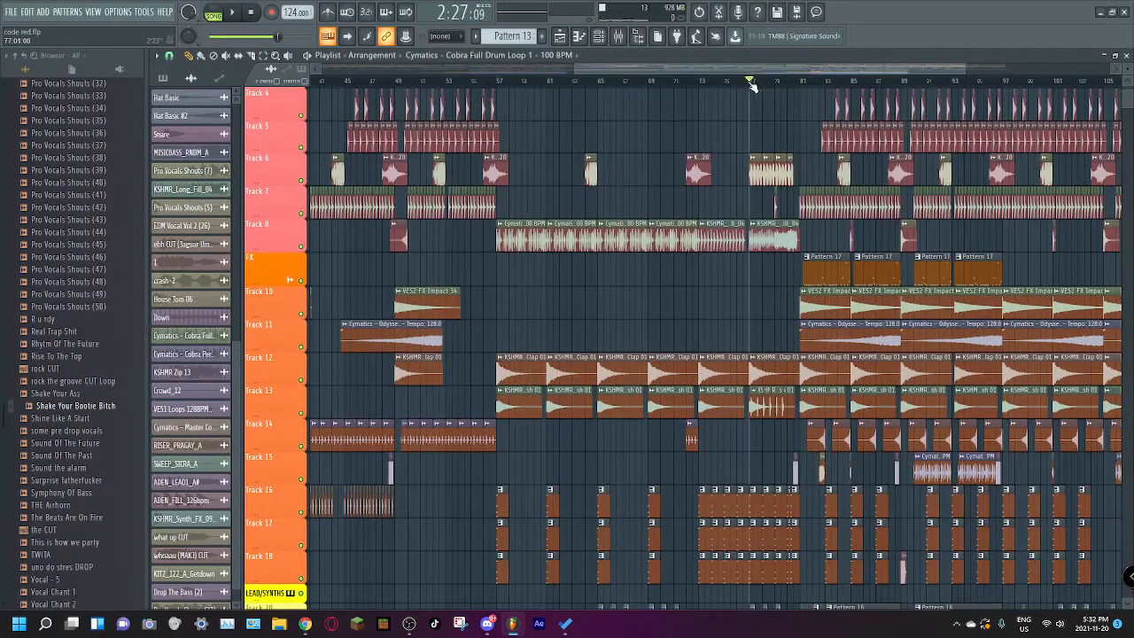
pyautogui.scroll(-6, 751, 89)
pyautogui.hscroll(-10, 743, 96)
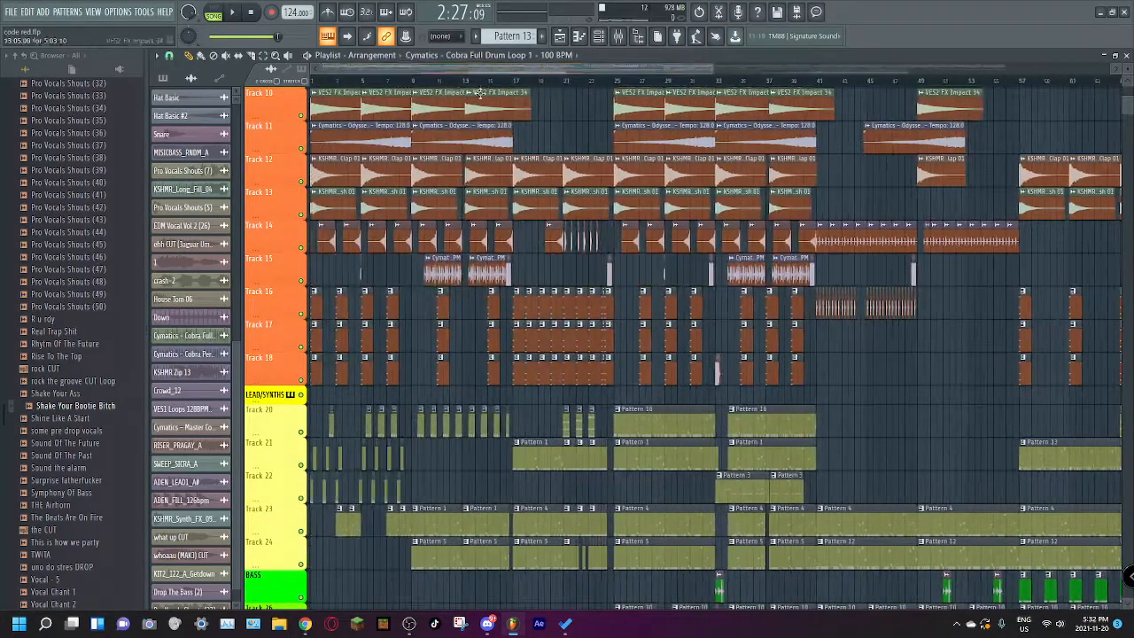
pyautogui.hscroll(15, 839, 81)
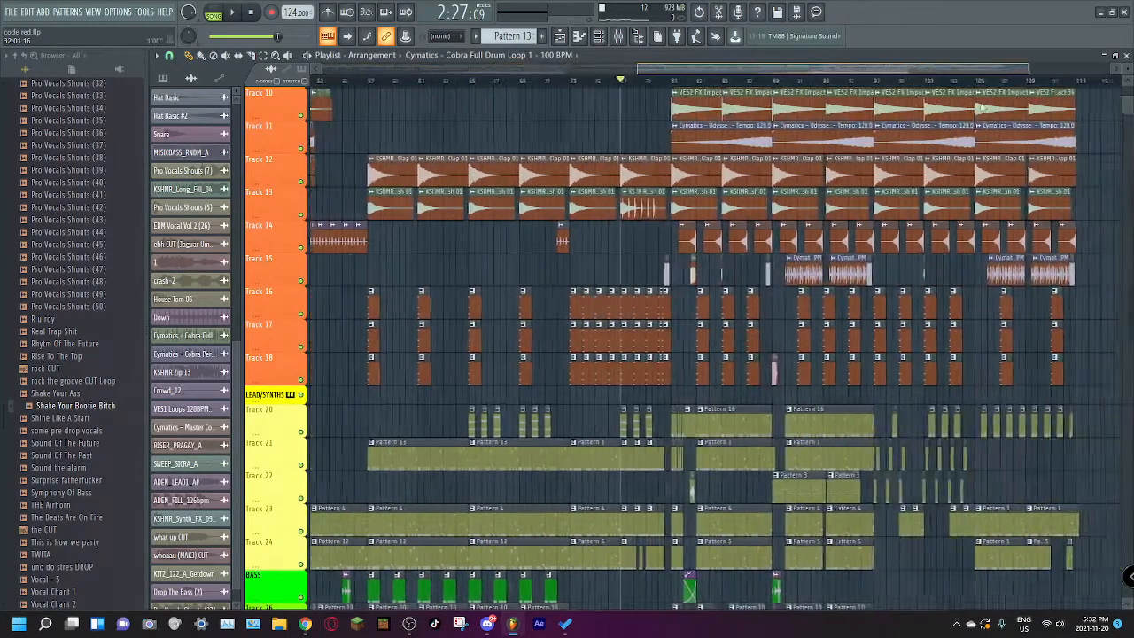
pyautogui.scroll(1, 924, 197)
pyautogui.scroll(8, 924, 197)
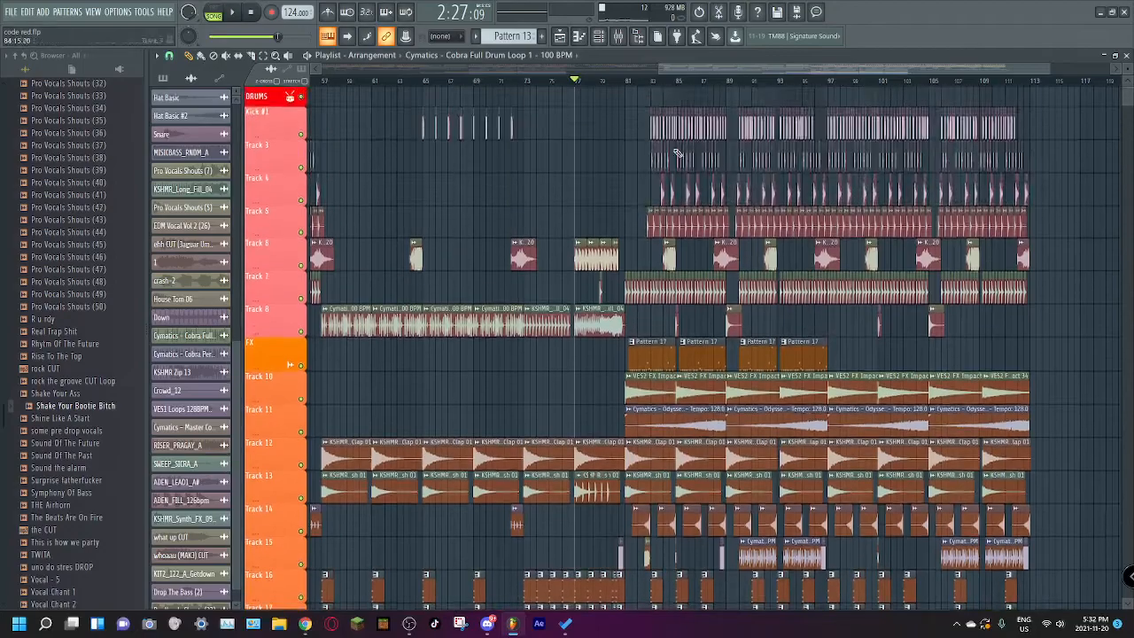
# Step: Play the full arrangement through the build-up from bar 17 into the drop at bar 25
pyautogui.hscroll(-12, 411, 101)
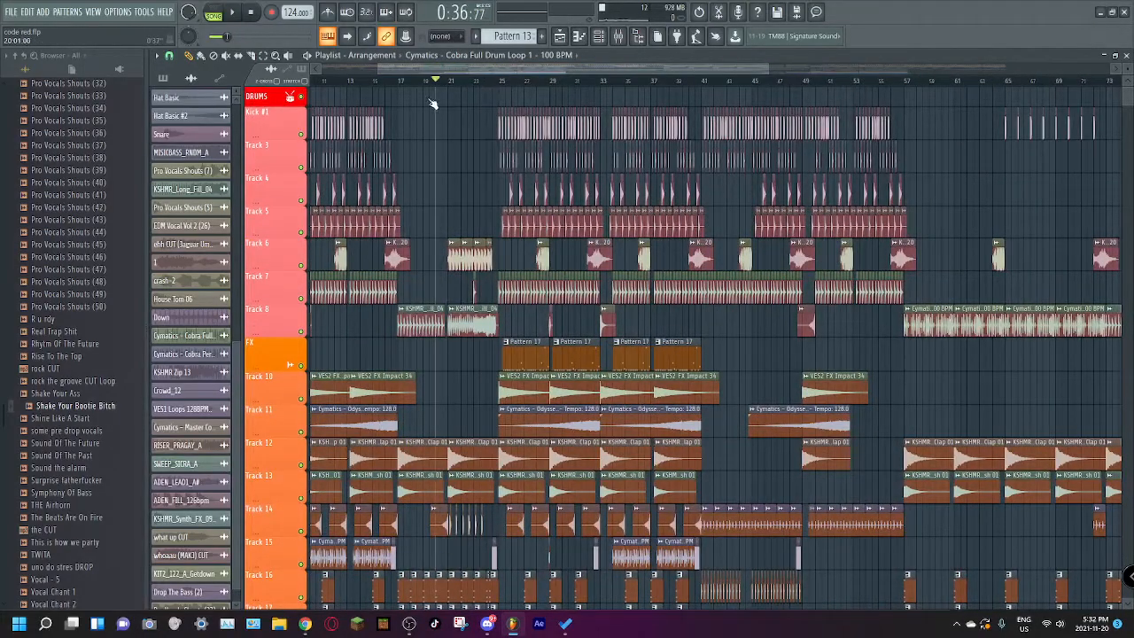
pyautogui.press('space')
pyautogui.scroll(-4, 418, 168)
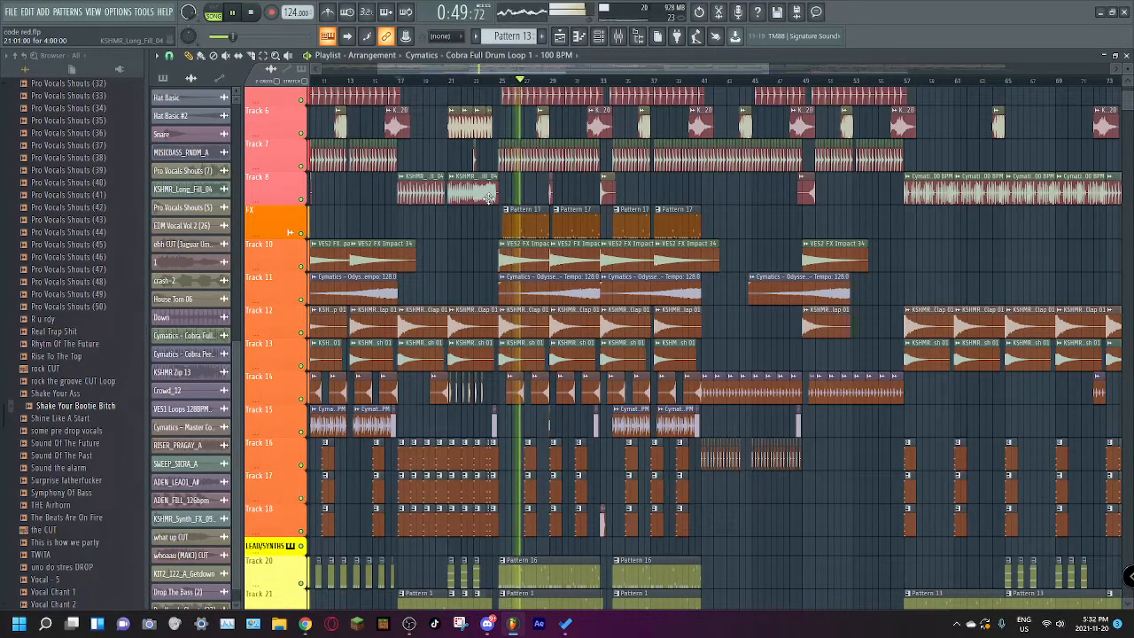
pyautogui.press('space')
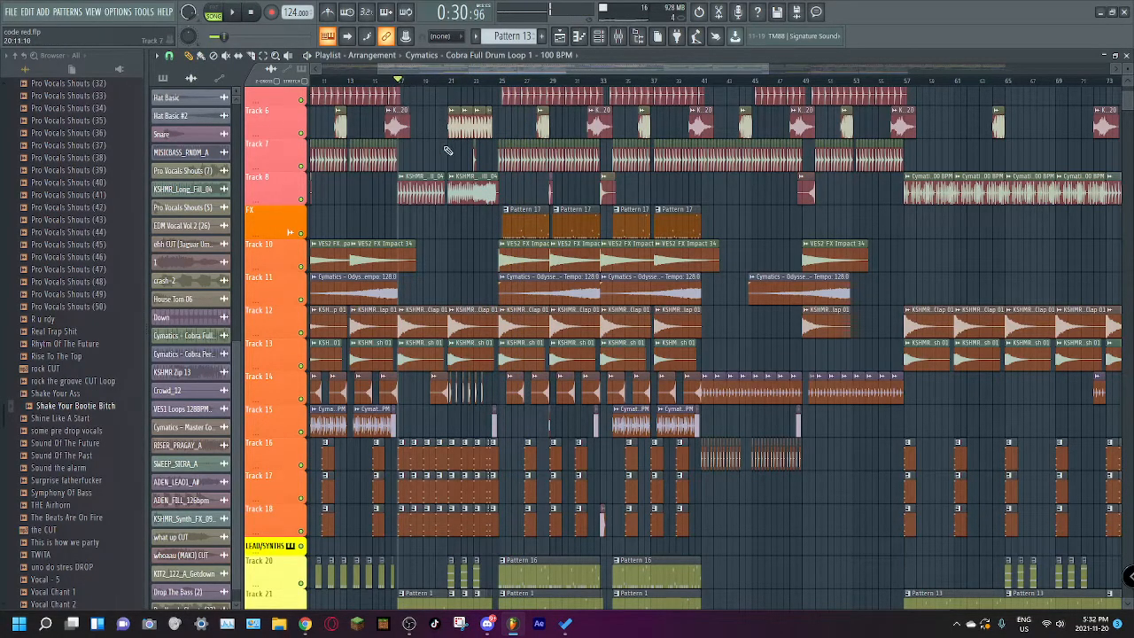
# Step: Solo drum Track 6 and play its repeated hits from about bar 21
pyautogui.scroll(4, 447, 149)
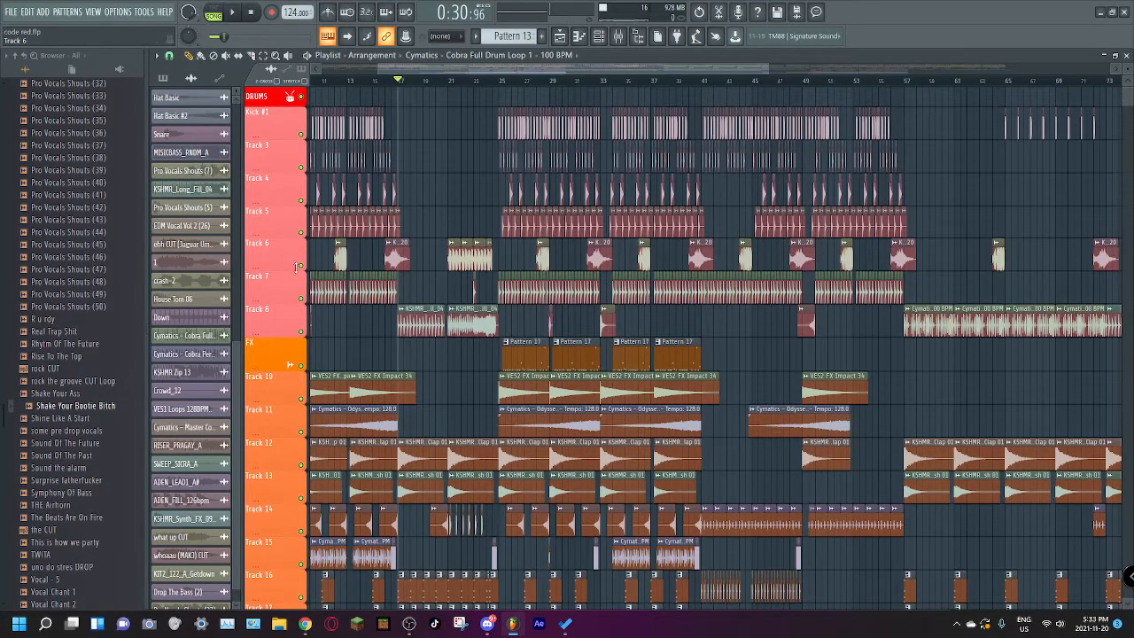
pyautogui.rightClick(301, 266)
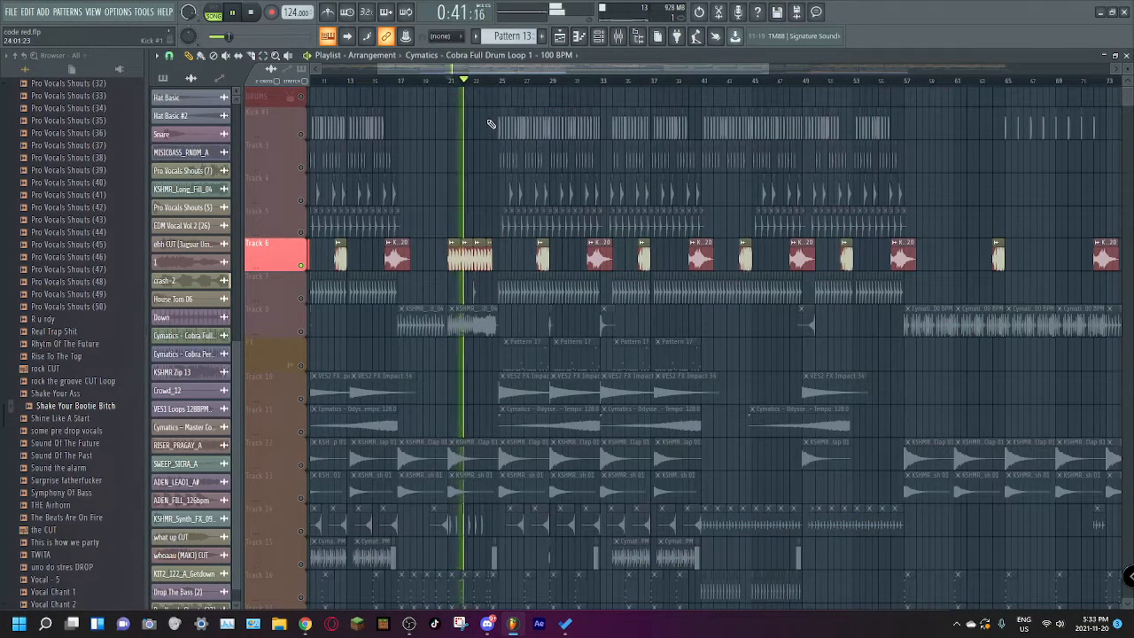
pyautogui.press('space')
# Step: Solo drum Track 8, zoom in on the build-up, and play its KSHMR_Long_Fill_04 clips from bar 17 to bar 24
pyautogui.rightClick(301, 333)
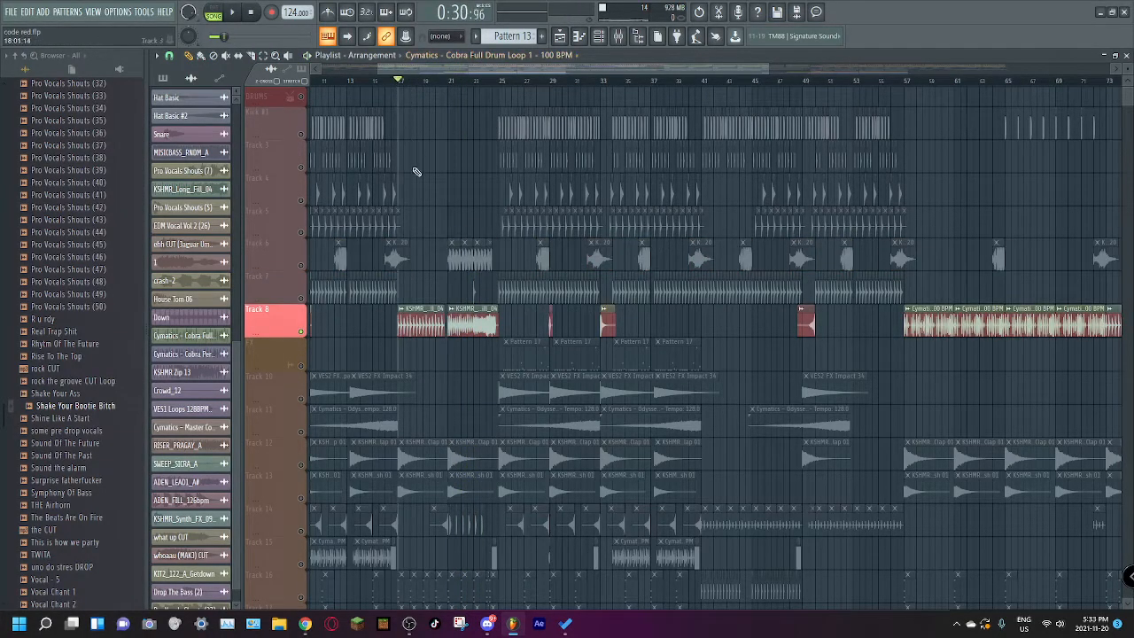
pyautogui.scroll(-2, 466, 281)
pyautogui.moveTo(769, 68); pyautogui.dragTo(564, 78)
pyautogui.click(520, 80)
pyautogui.press('space')
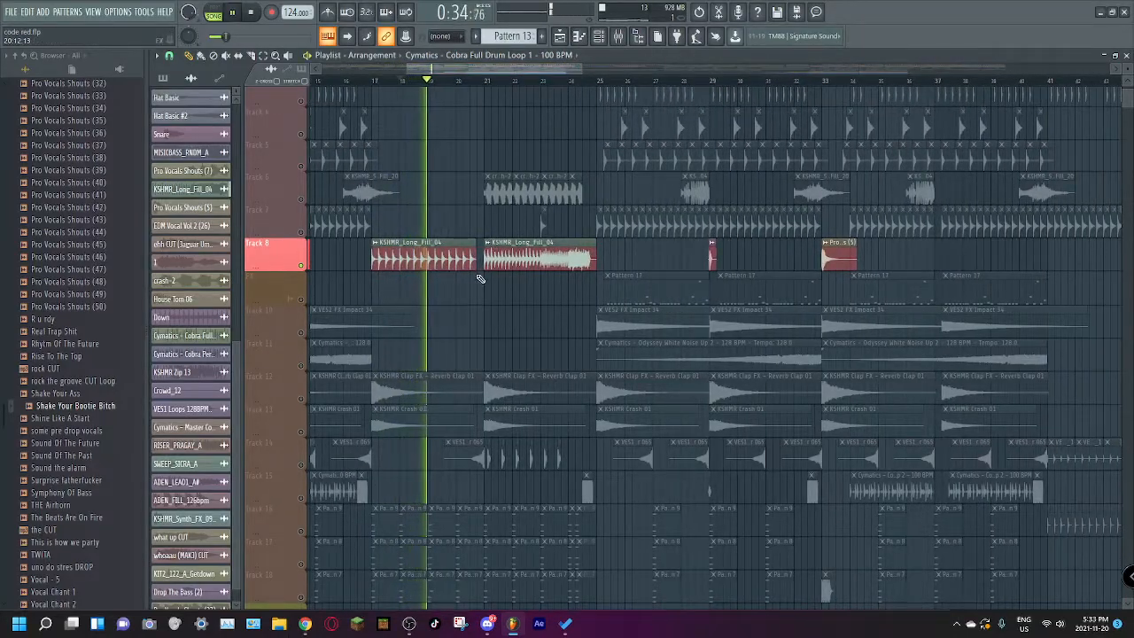
pyautogui.scroll(-10, 455, 321)
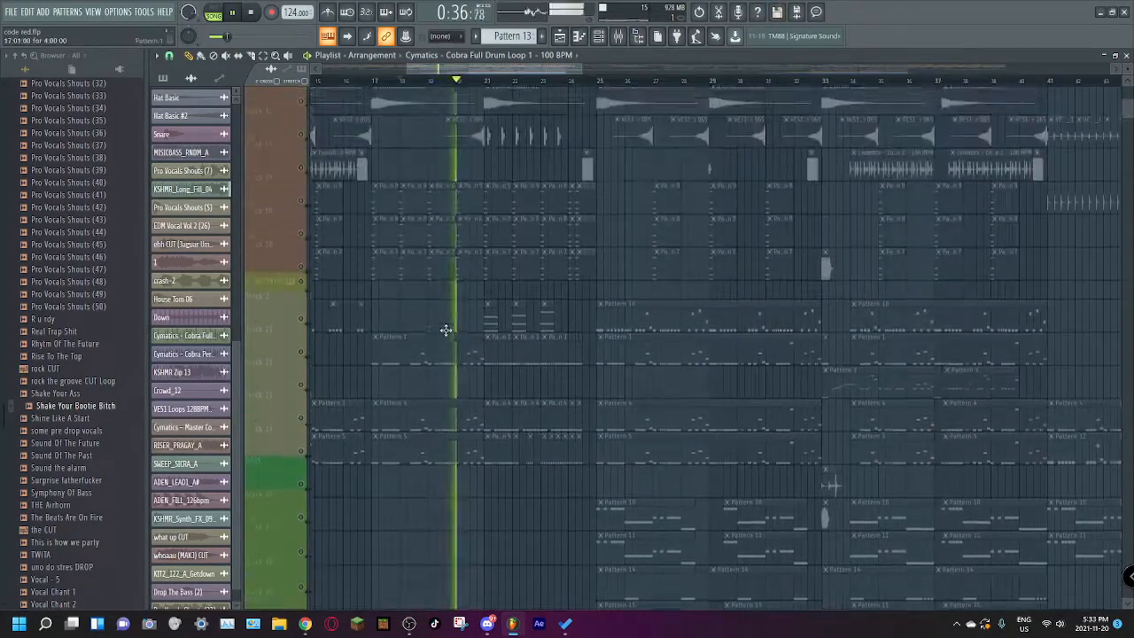
pyautogui.scroll(10, 446, 331)
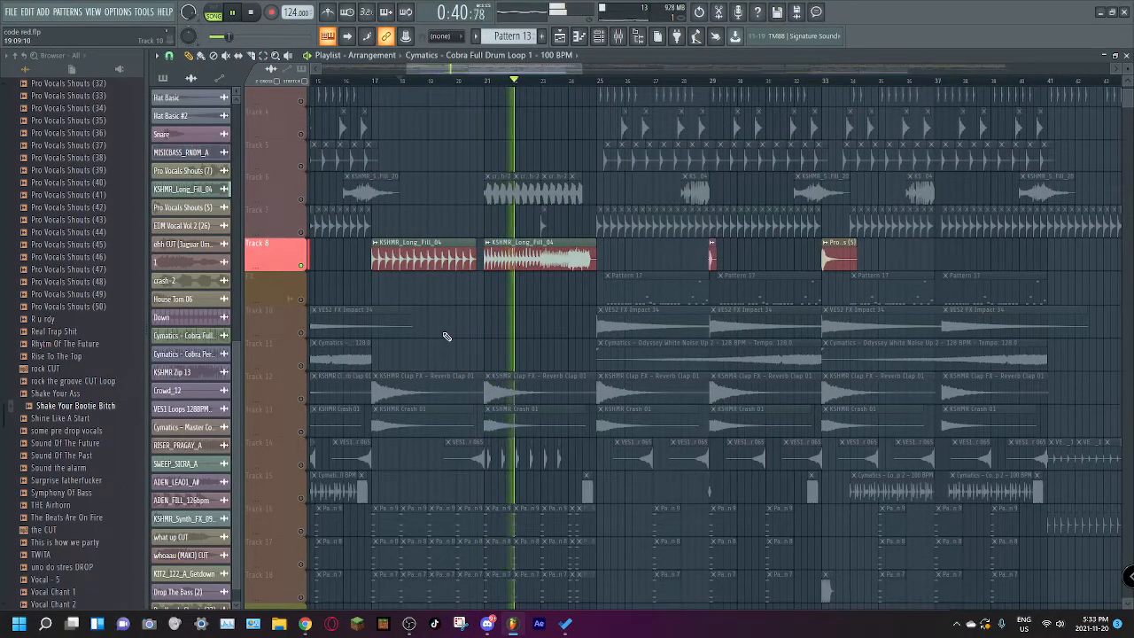
pyautogui.scroll(-1, 446, 337)
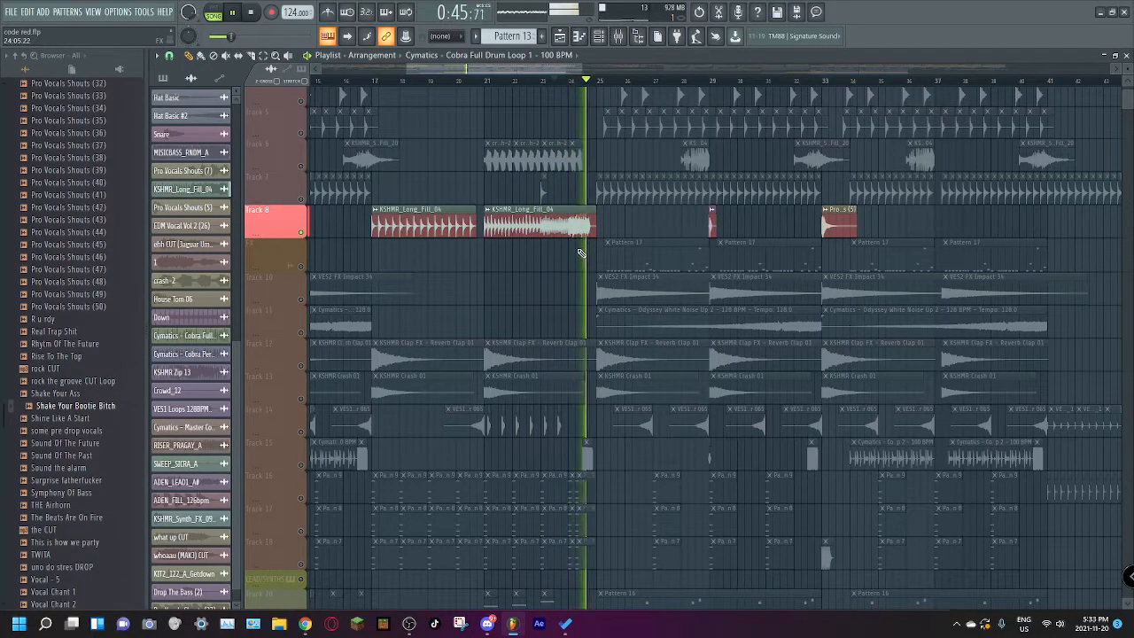
pyautogui.press('space')
# Step: Solo FX Tracks 12 and 13 together and play the reverb clap and crash clips from bar 17
pyautogui.scroll(-4, 261, 352)
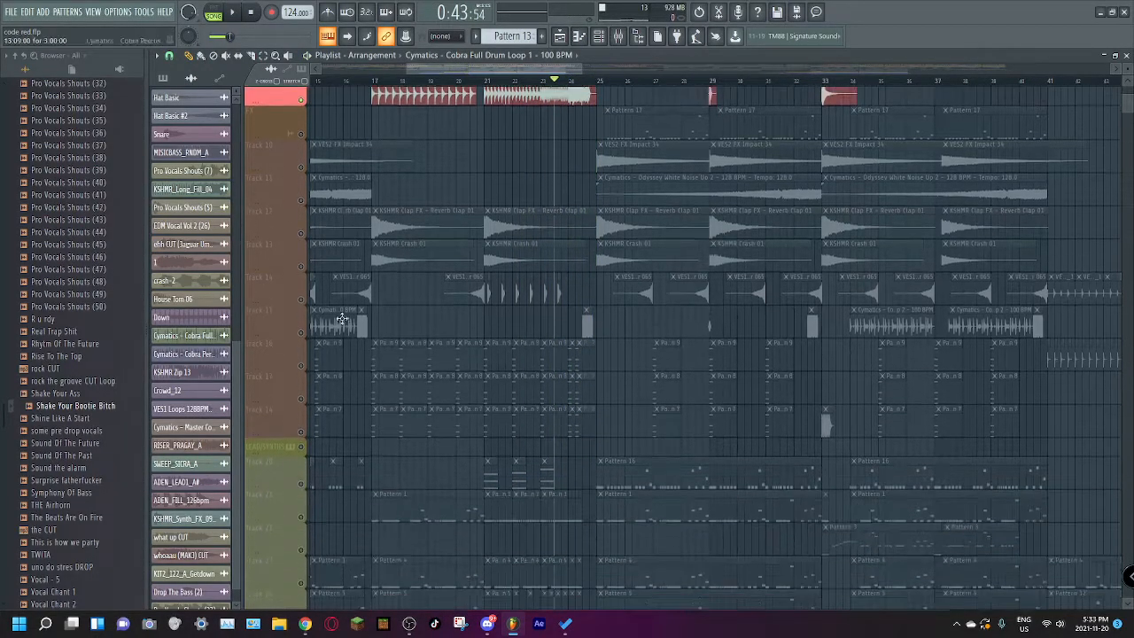
pyautogui.moveTo(303, 235); pyautogui.dragTo(318, 255)
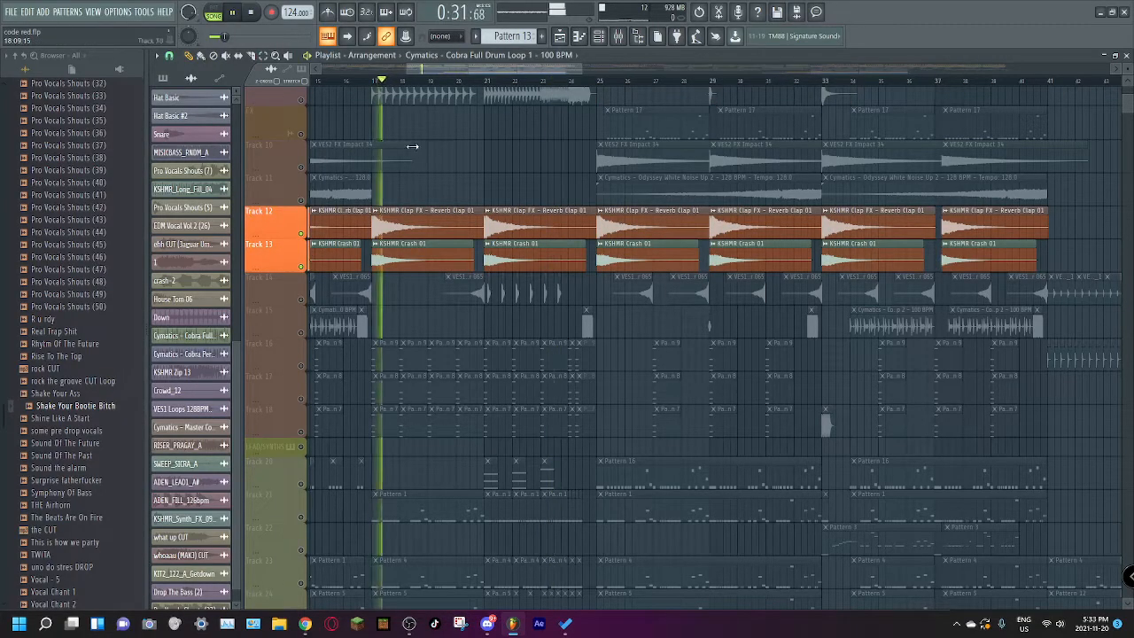
pyautogui.scroll(-3, 398, 266)
pyautogui.press('space')
# Step: Play soloed FX Track 14, add Track 15 to it, and view the sample settings of Track 15's KSHMR Zip 13 clip
pyautogui.click(341, 189)
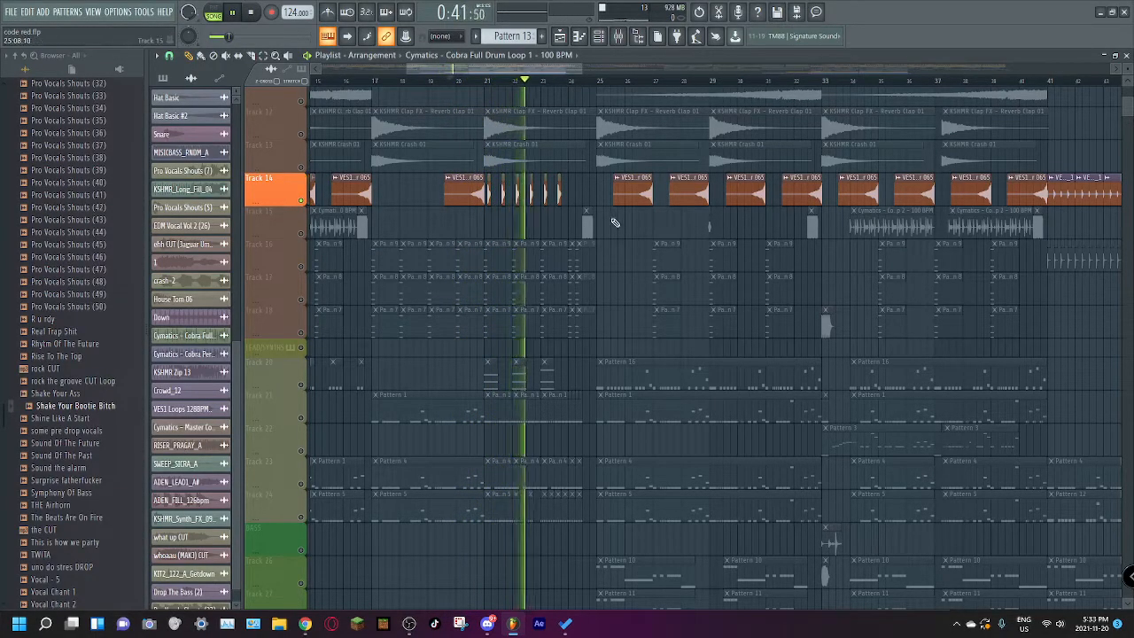
pyautogui.hotkey('ctrl', 'z')
pyautogui.click(301, 233)
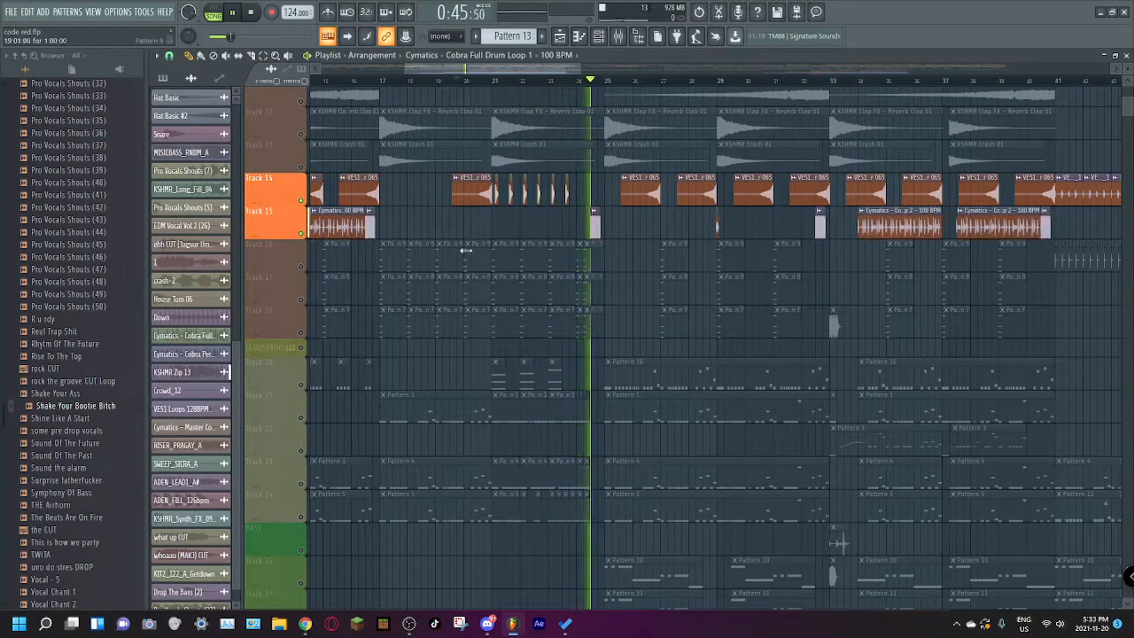
pyautogui.press('space')
pyautogui.doubleClick(594, 222)
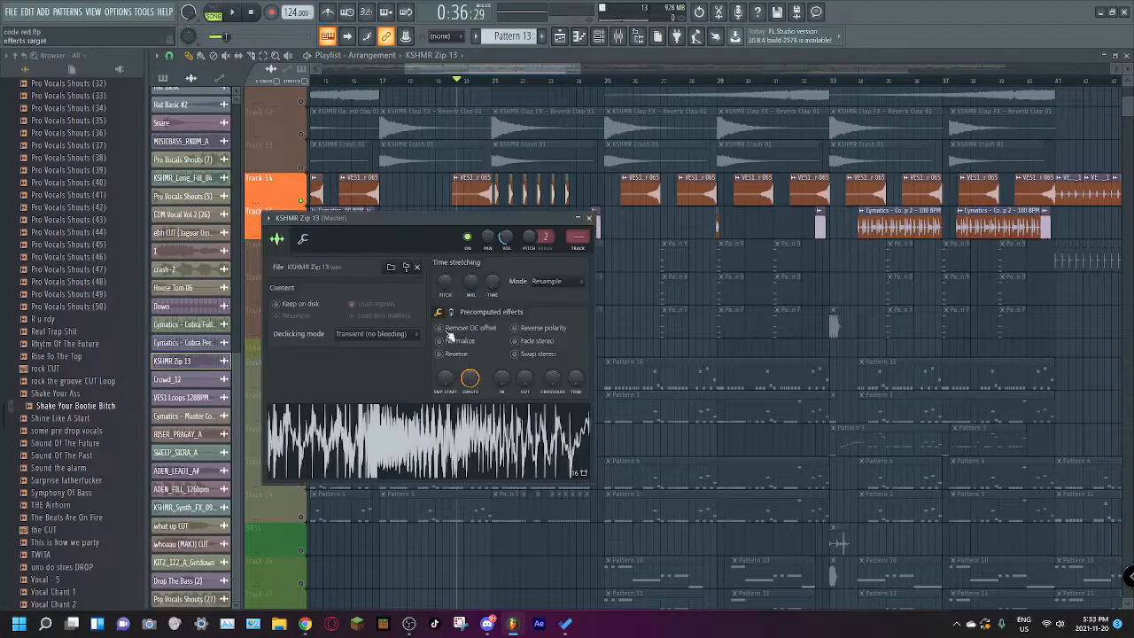
pyautogui.click(415, 80)
# Step: Solo FX Tracks 16, 17 and 18 together, play them through the build-up from about bar 17, and unmute lead Track 20
pyautogui.scroll(-2, 356, 251)
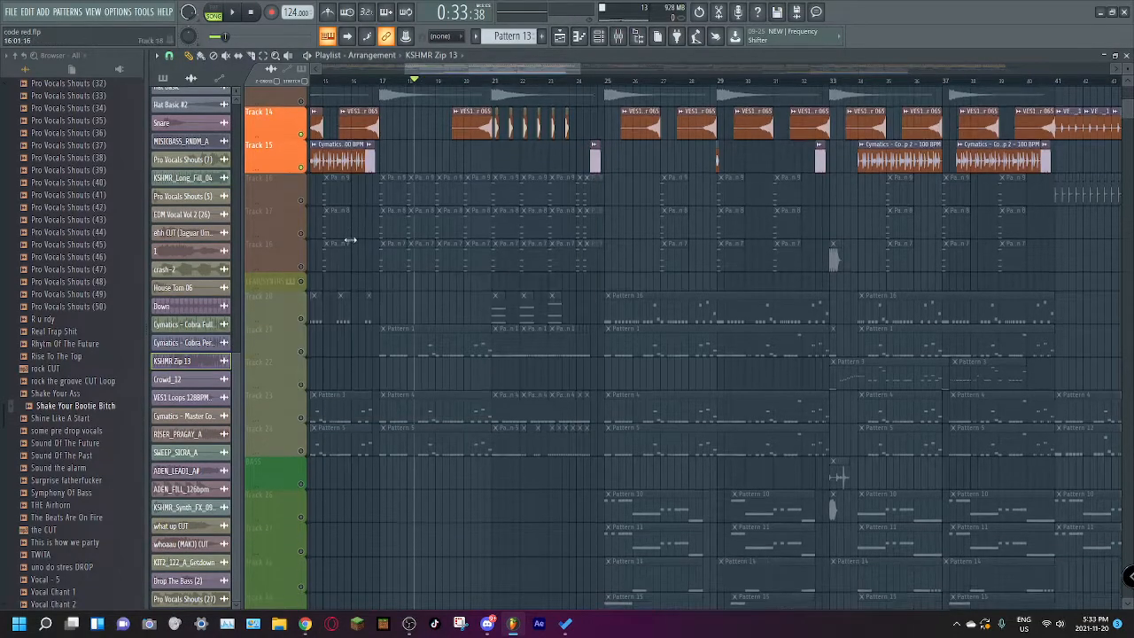
pyautogui.moveTo(301, 204); pyautogui.dragTo(305, 267)
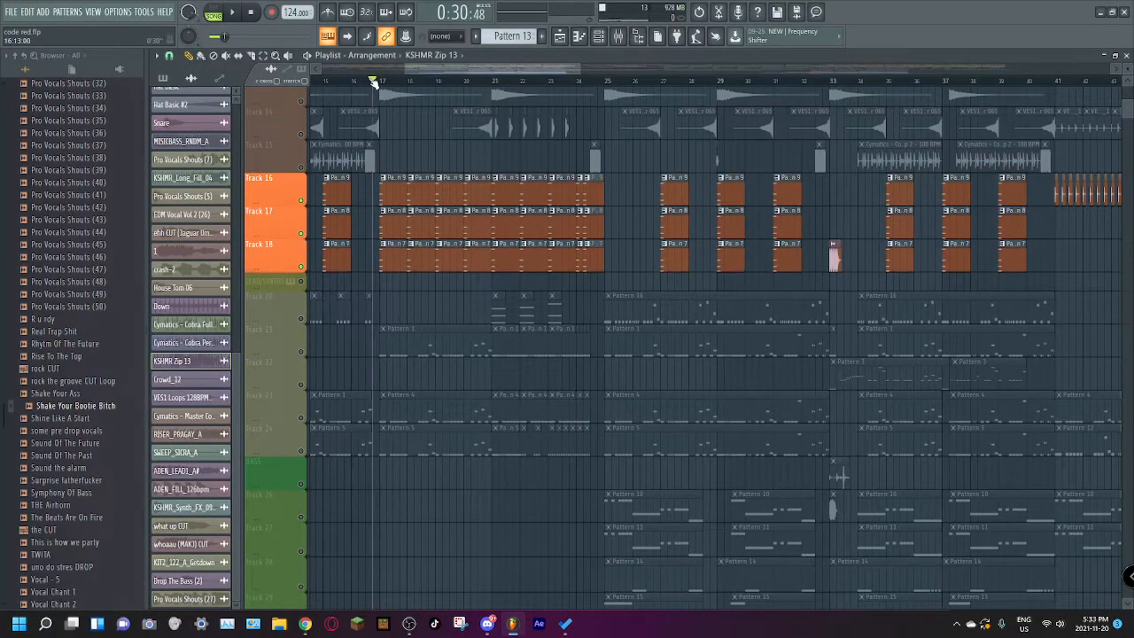
pyautogui.press('space')
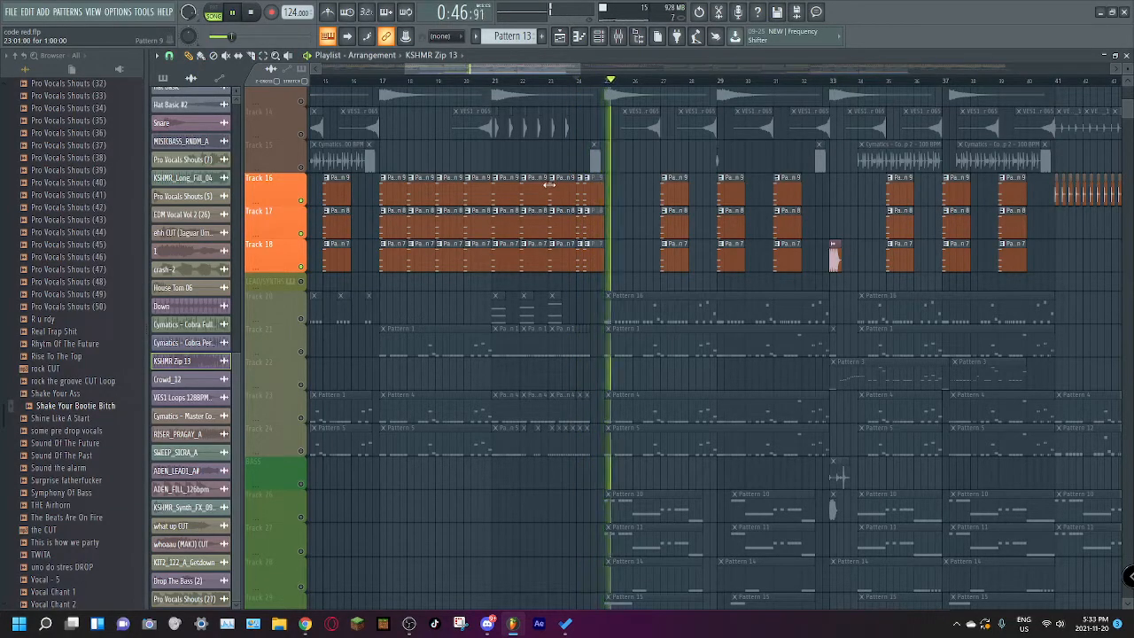
pyautogui.click(302, 318)
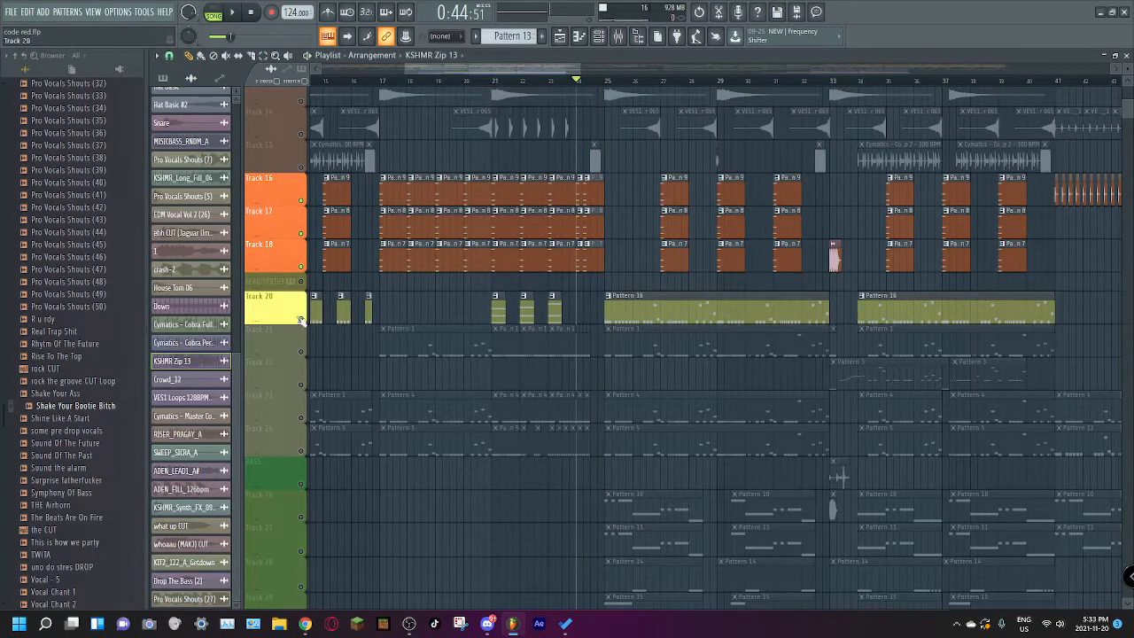
# Step: Solo lead Track 20 and play its build-up clips around bar 21, and switch to Track 21 alone from bar 17
pyautogui.rightClick(302, 318)
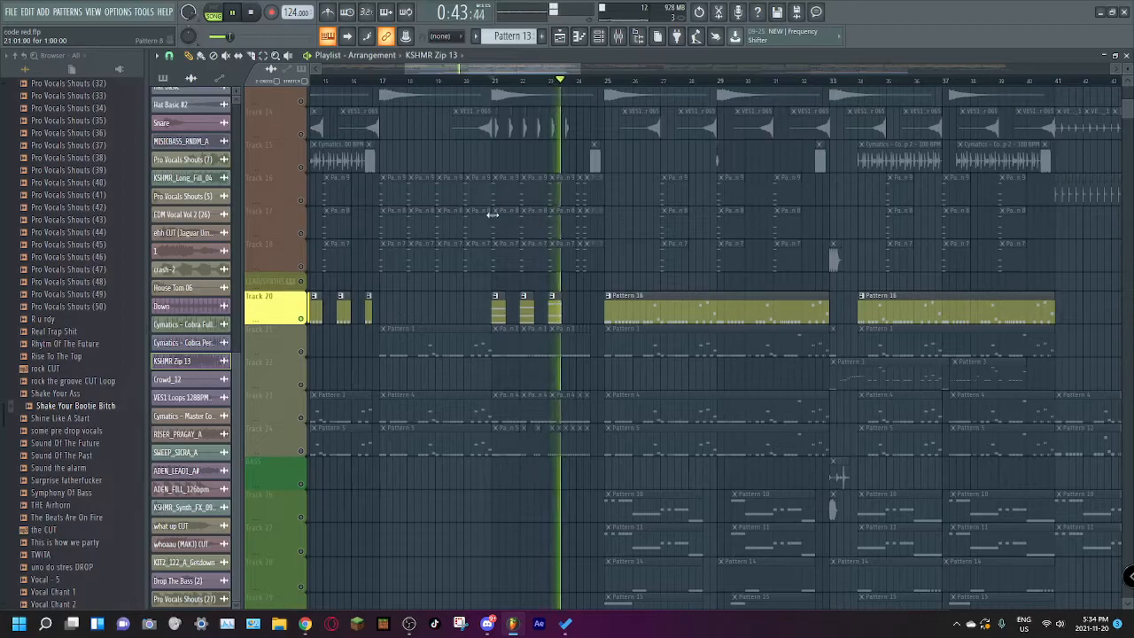
pyautogui.scroll(-5, 434, 232)
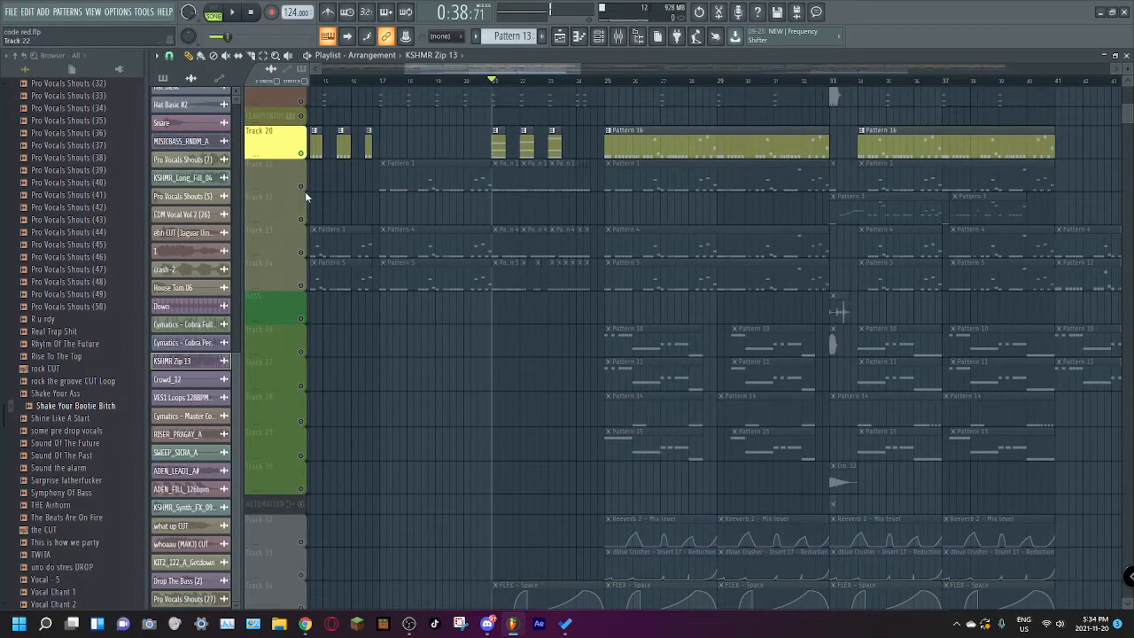
pyautogui.click(301, 187)
pyautogui.click(302, 153)
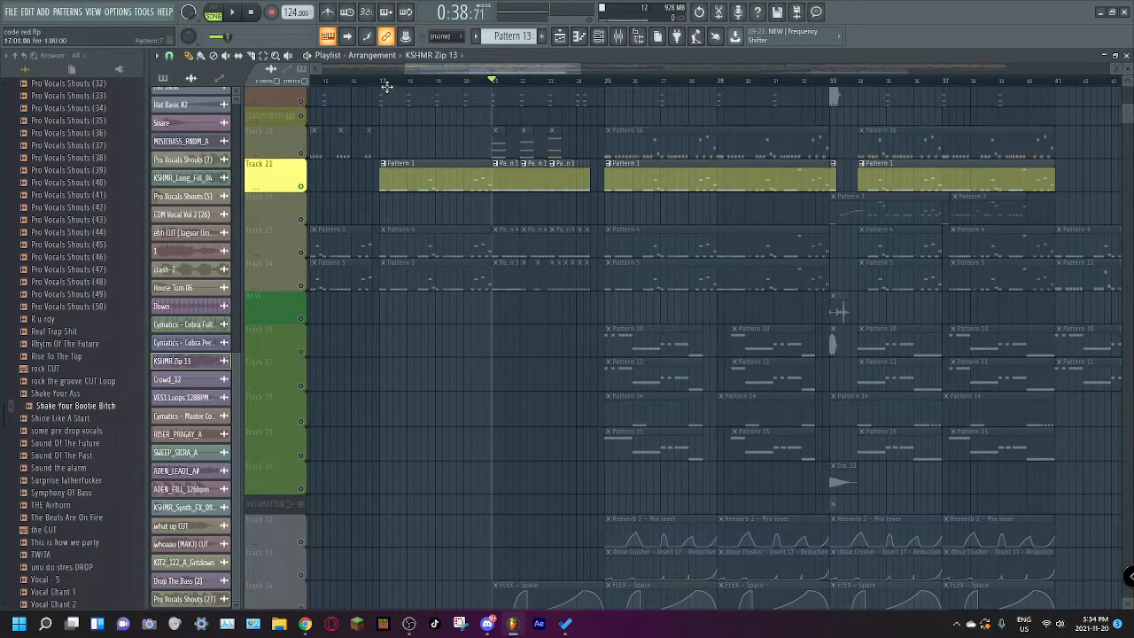
pyautogui.scroll(-6, 380, 265)
pyautogui.press('space')
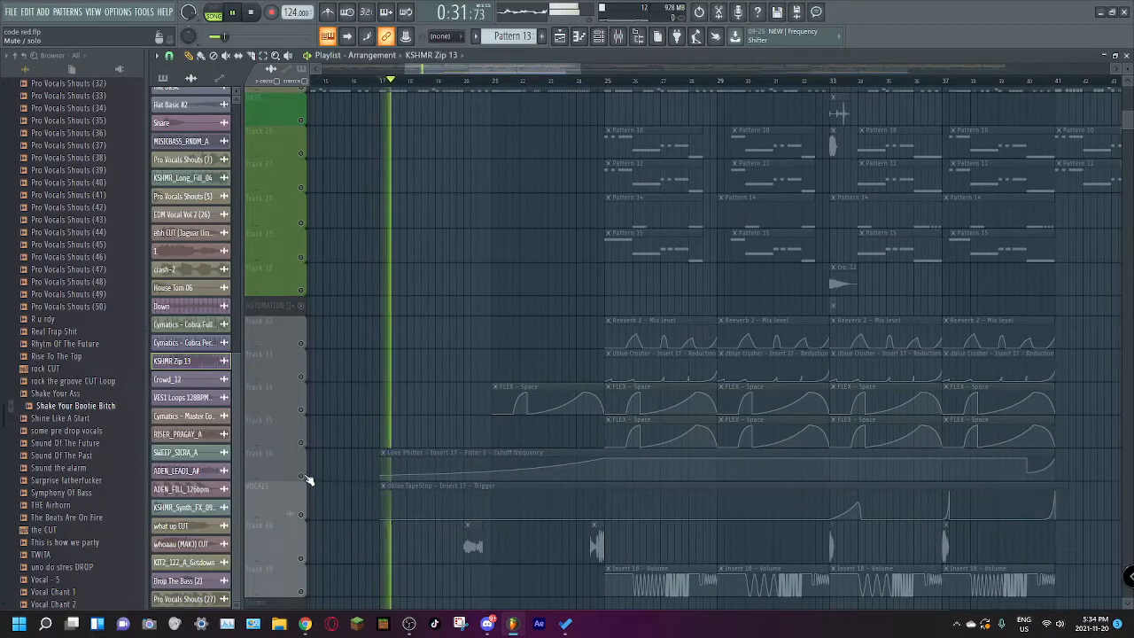
pyautogui.scroll(5, 523, 382)
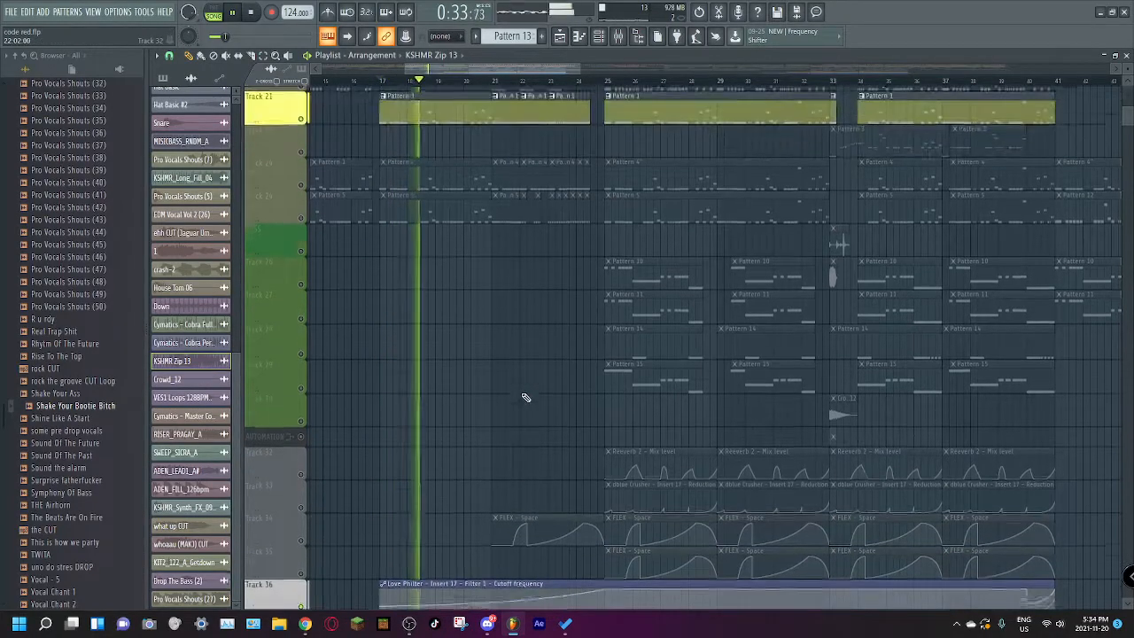
# Step: Unmute lead Track 23 and mute Track 21 while the build-up plays, with automation Track 36 active
pyautogui.rightClick(287, 221)
pyautogui.click(288, 221)
pyautogui.click(302, 220)
pyautogui.click(301, 153)
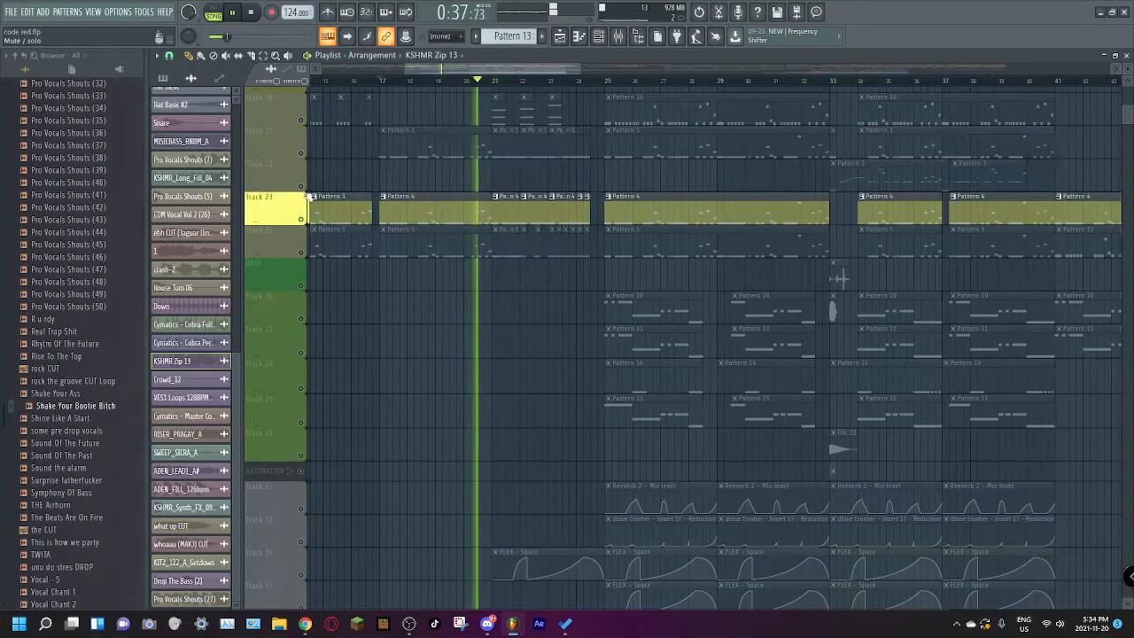
pyautogui.scroll(-2, 395, 248)
pyautogui.scroll(-1, 380, 240)
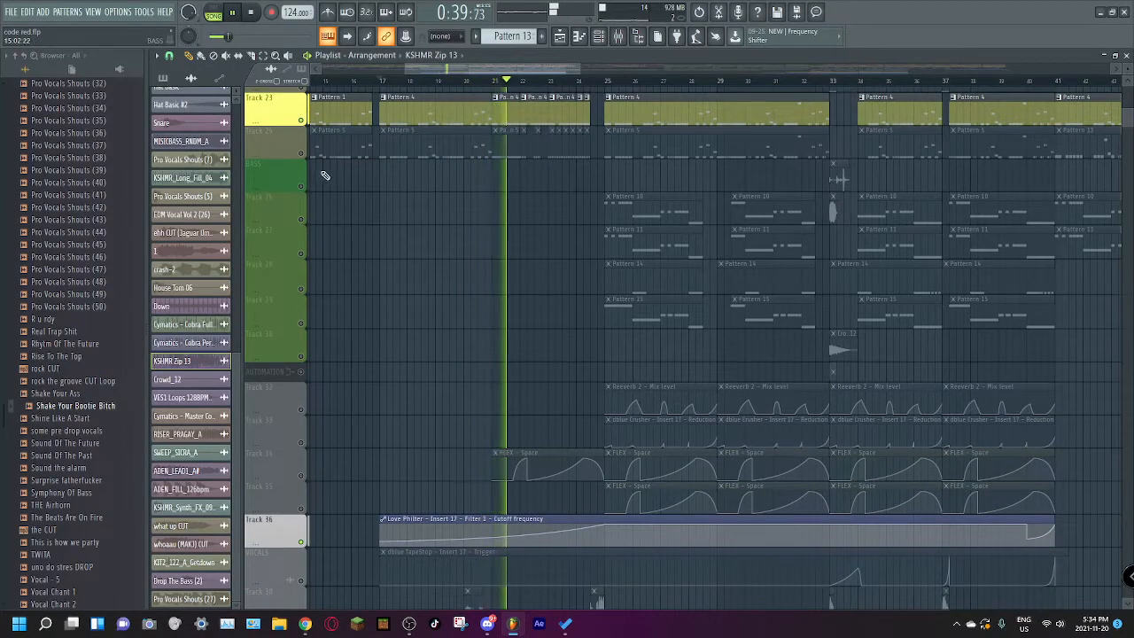
# Step: Unmute lead Track 24, mute Track 23, and return playback to bar 17
pyautogui.click(301, 153)
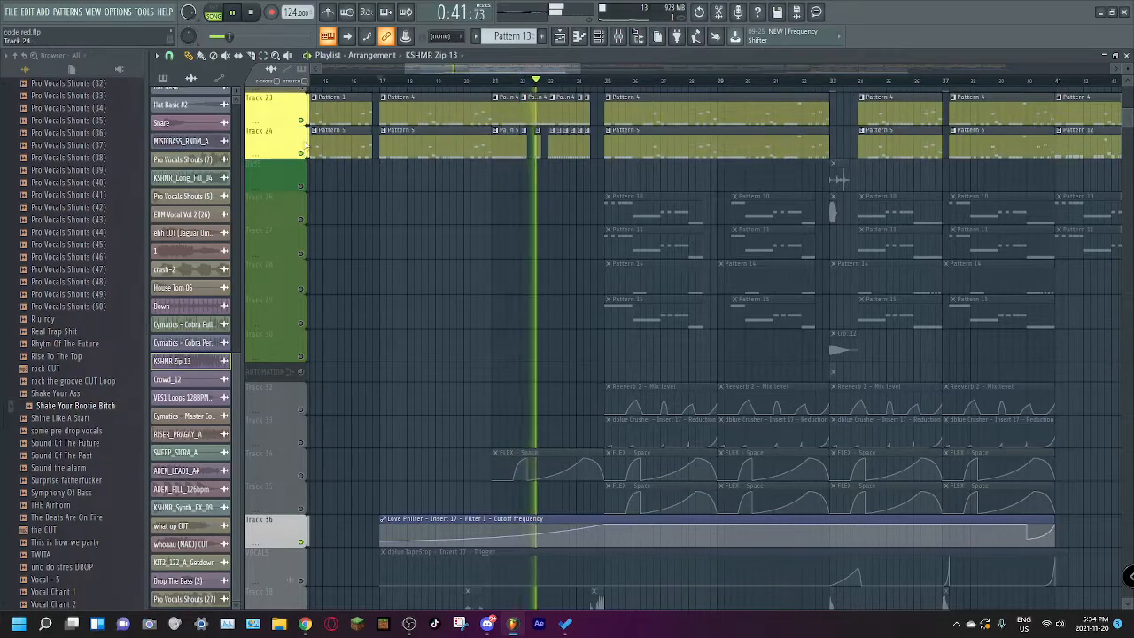
pyautogui.click(301, 120)
pyautogui.scroll(-2, 429, 264)
pyautogui.click(379, 81)
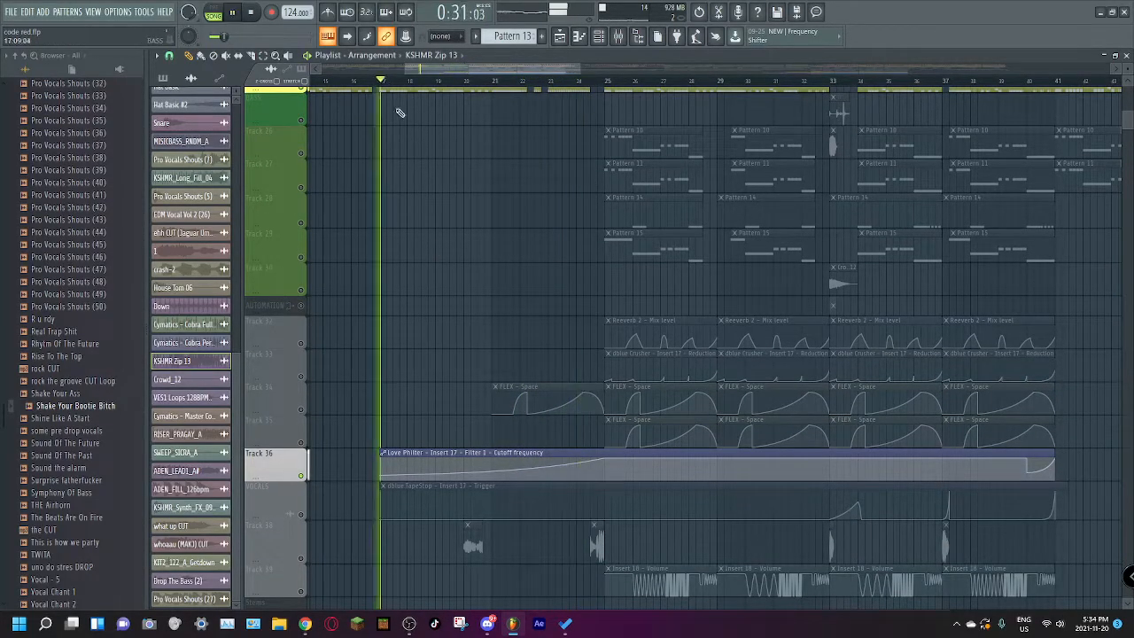
pyautogui.scroll(2, 425, 182)
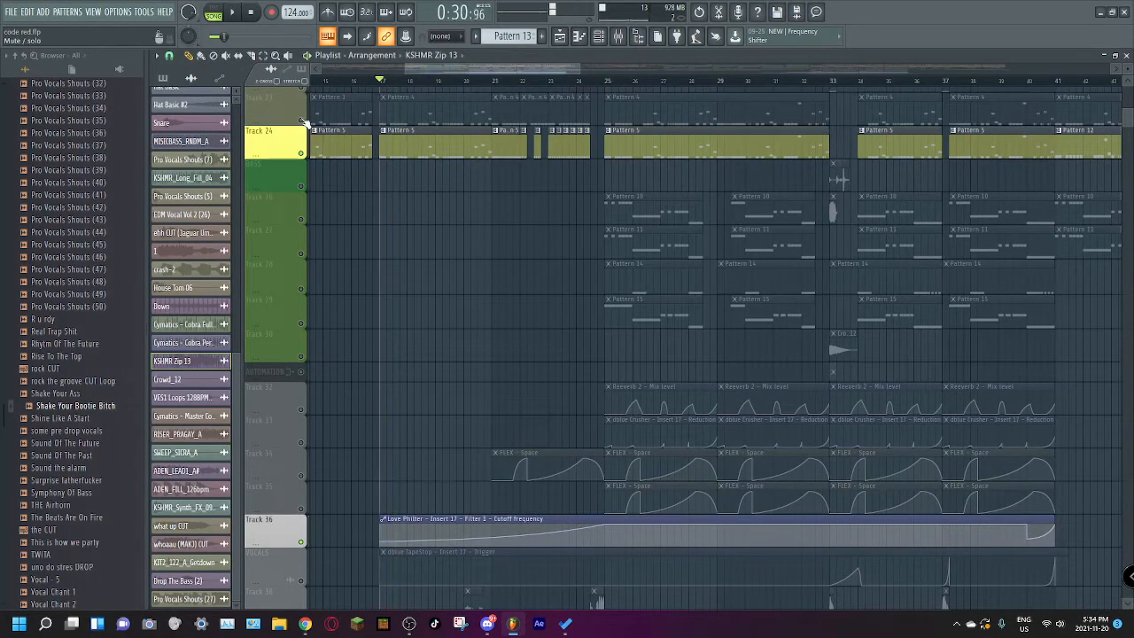
# Step: Switch from lead Track 24 back to Track 23 and play it from bar 17
pyautogui.click(301, 152)
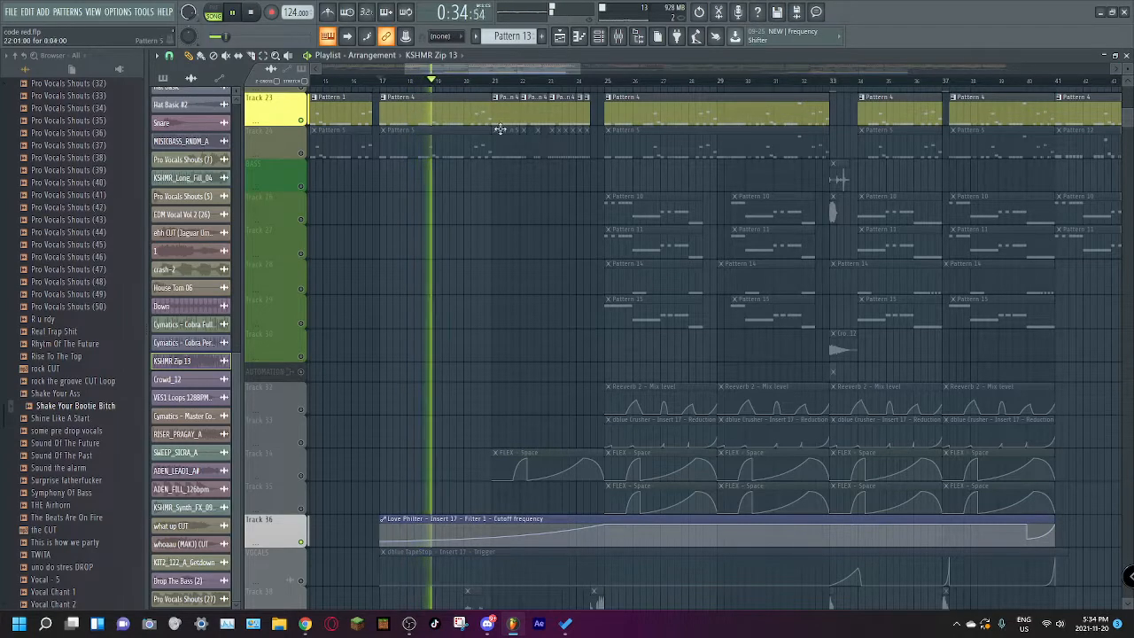
pyautogui.scroll(-3, 479, 201)
pyautogui.scroll(6, 443, 188)
pyautogui.press('space')
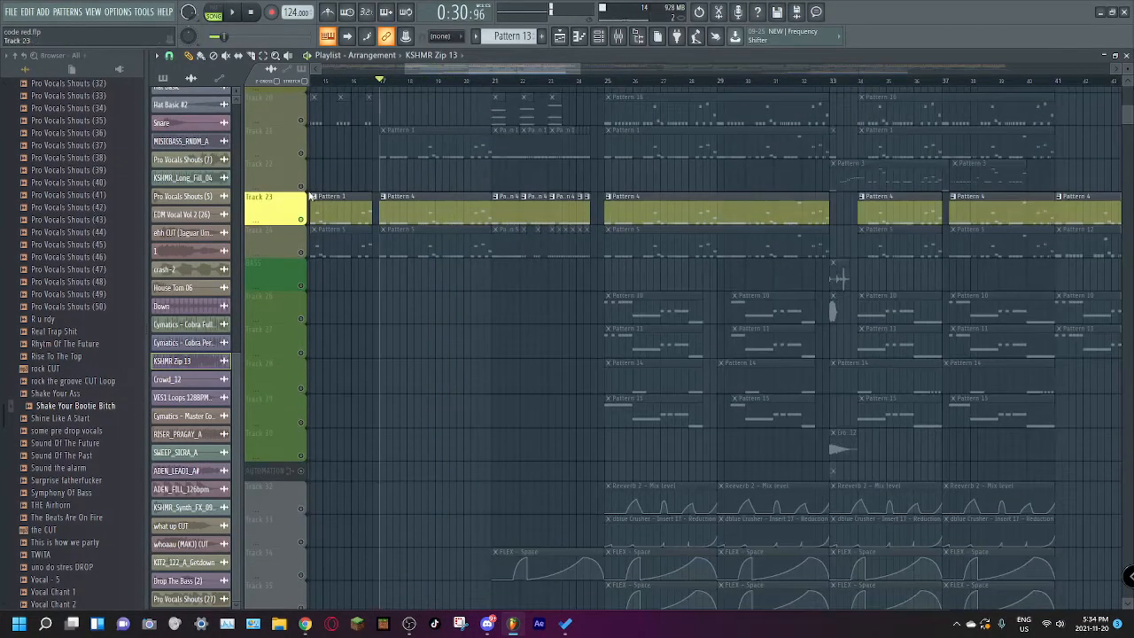
# Step: Unmute all tracks, play the full mix briefly from bar 17, and solo vocal Track 38
pyautogui.rightClick(302, 187)
pyautogui.rightClick(302, 187)
pyautogui.press('space')
pyautogui.scroll(-15, 426, 246)
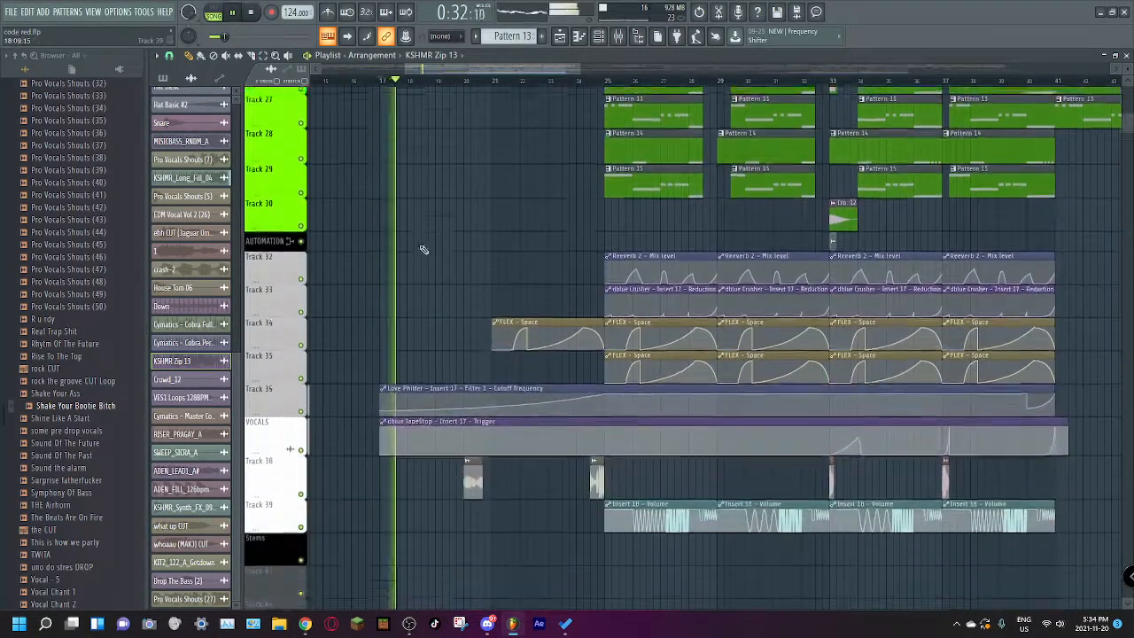
pyautogui.scroll(2, 381, 279)
pyautogui.press('space')
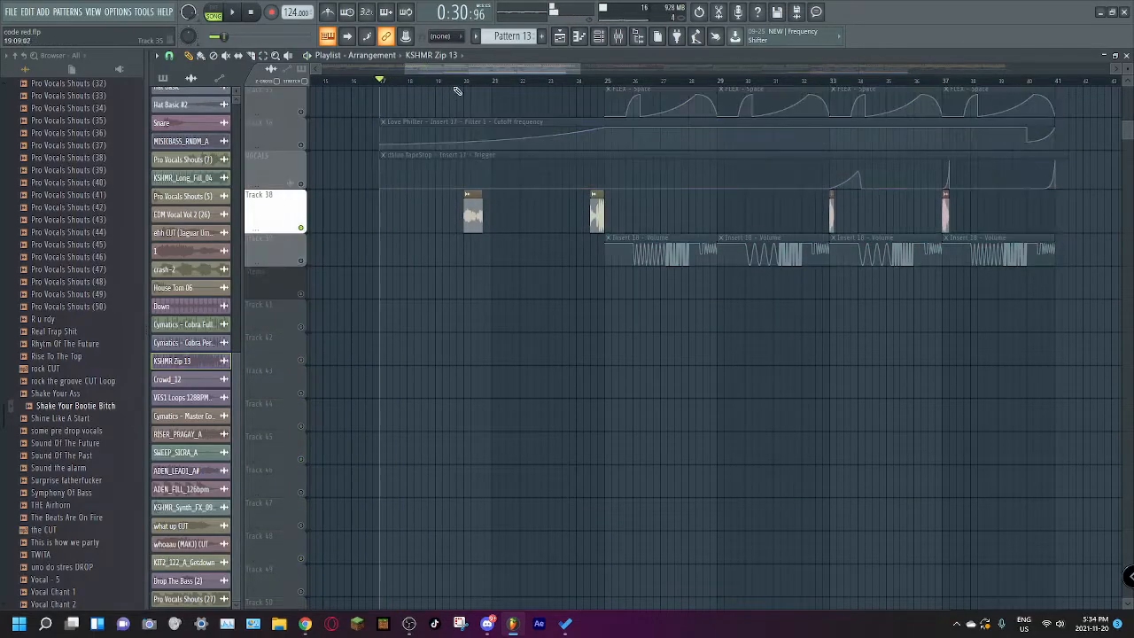
# Step: Play soloed vocal Track 38 through its clip near bar 20 and again from its clip in bar 24
pyautogui.press('space')
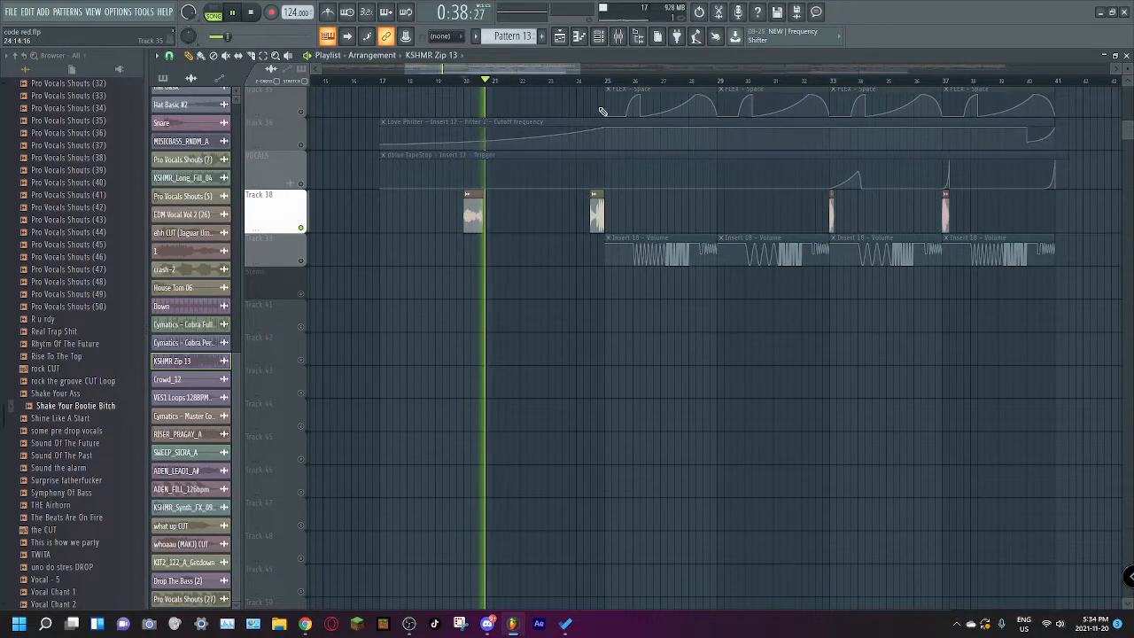
pyautogui.press('space')
pyautogui.click(591, 81)
pyautogui.press('space')
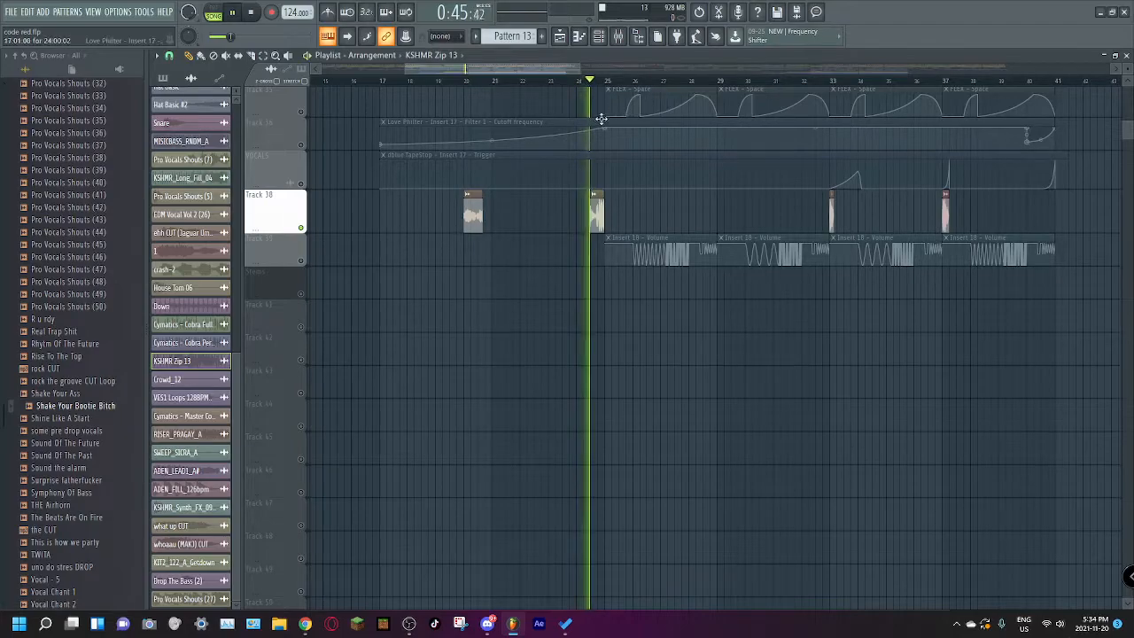
pyautogui.press('space')
# Step: Unmute all tracks and play the whole arrangement from bar 1
pyautogui.scroll(5, 585, 133)
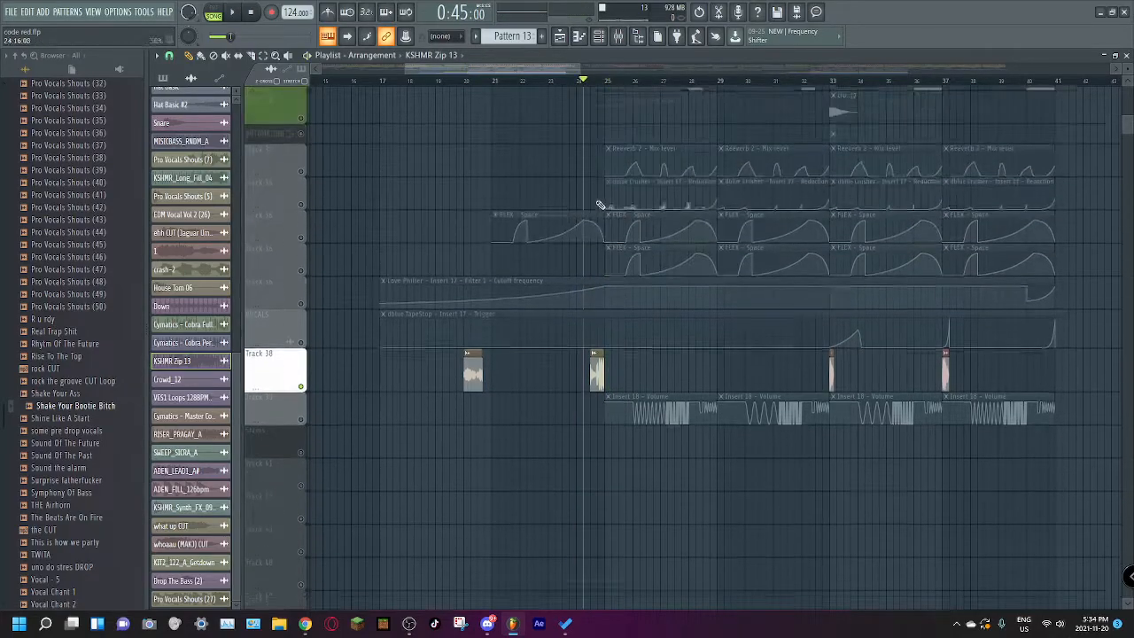
pyautogui.rightClick(302, 125)
pyautogui.rightClick(302, 121)
pyautogui.scroll(12, 532, 190)
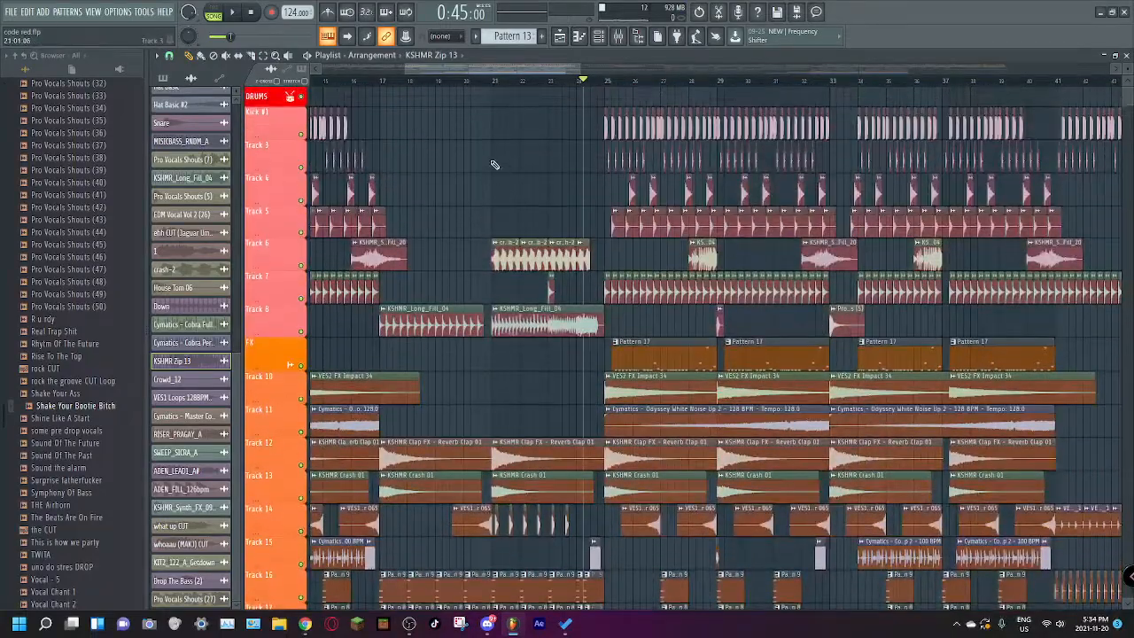
pyautogui.moveTo(470, 70); pyautogui.dragTo(345, 83)
pyautogui.scroll(-15, 452, 165)
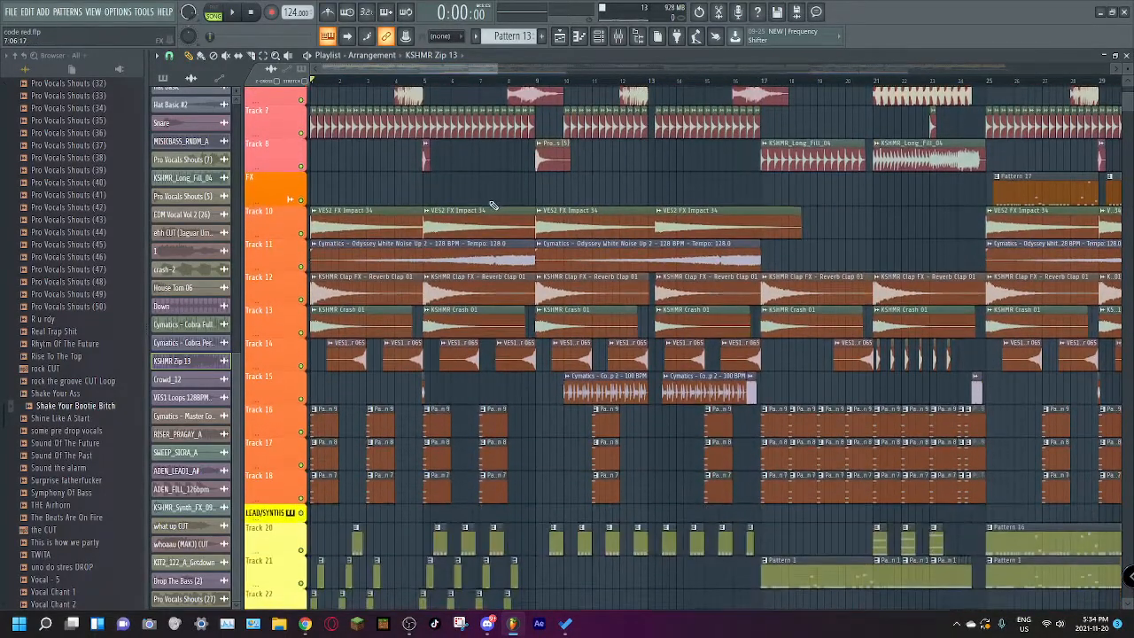
pyautogui.press('space')
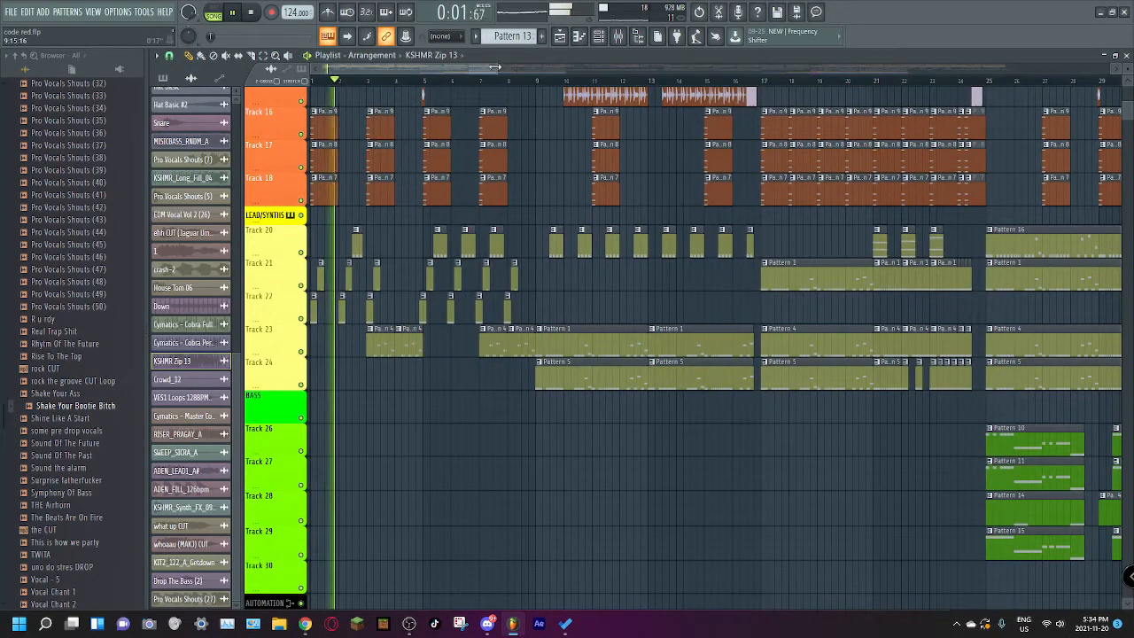
# Step: Stop playback and leave only lead Tracks 20, 21, 22 and 23 unmuted
pyautogui.scroll(4, 337, 259)
pyautogui.press('space')
pyautogui.keyDown('ctrl'); pyautogui.click(301, 318); pyautogui.keyUp('ctrl')
pyautogui.click(301, 286)
pyautogui.click(301, 253)
pyautogui.click(302, 352)
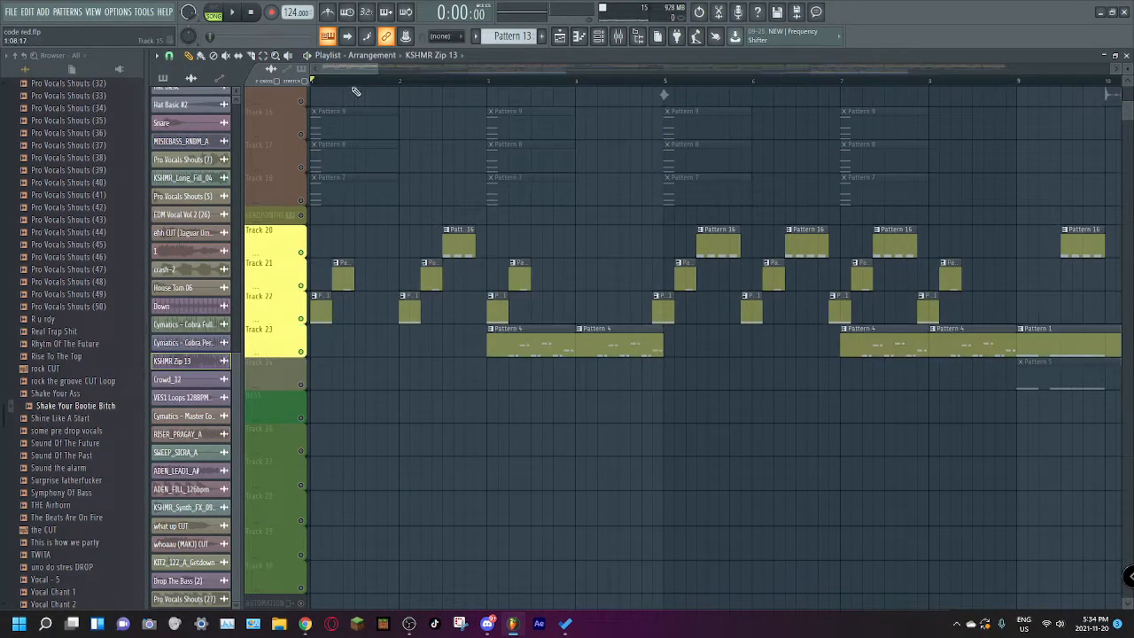
# Step: Add lead Track 24 to the unmuted leads and play them together from bar 1 to about bar 12
pyautogui.moveTo(375, 69); pyautogui.dragTo(483, 94)
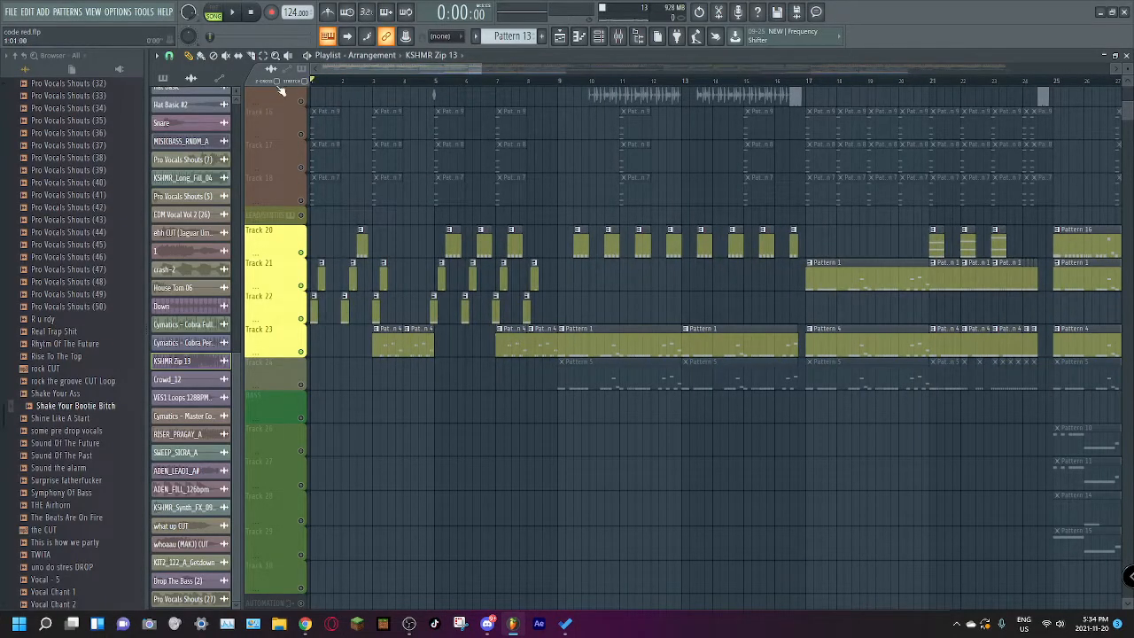
pyautogui.click(302, 384)
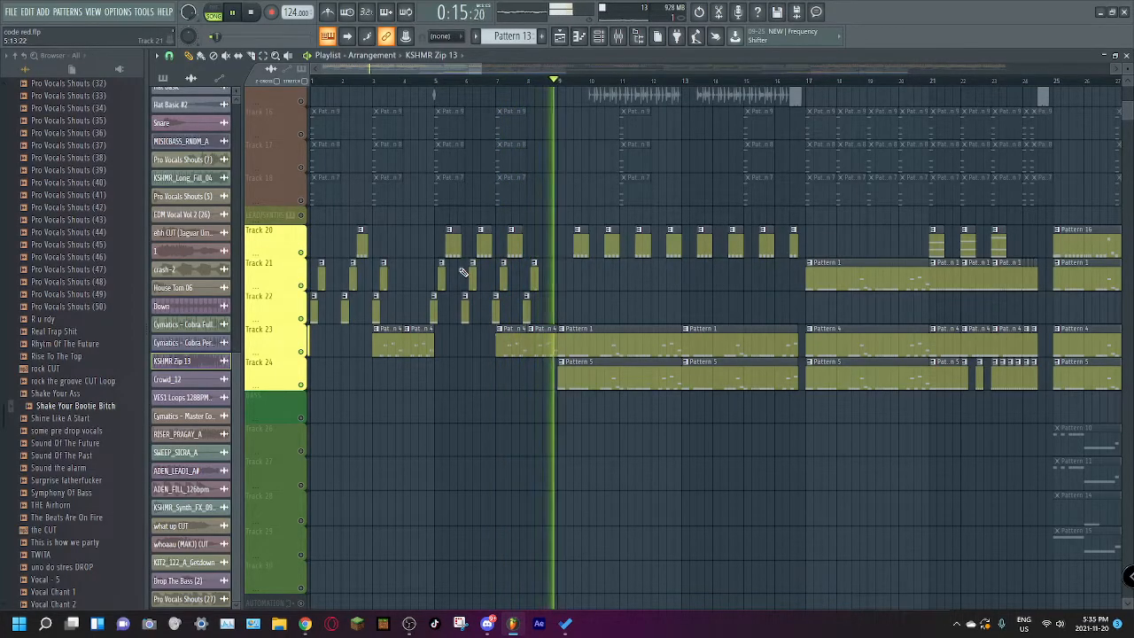
pyautogui.moveTo(470, 72); pyautogui.dragTo(501, 74)
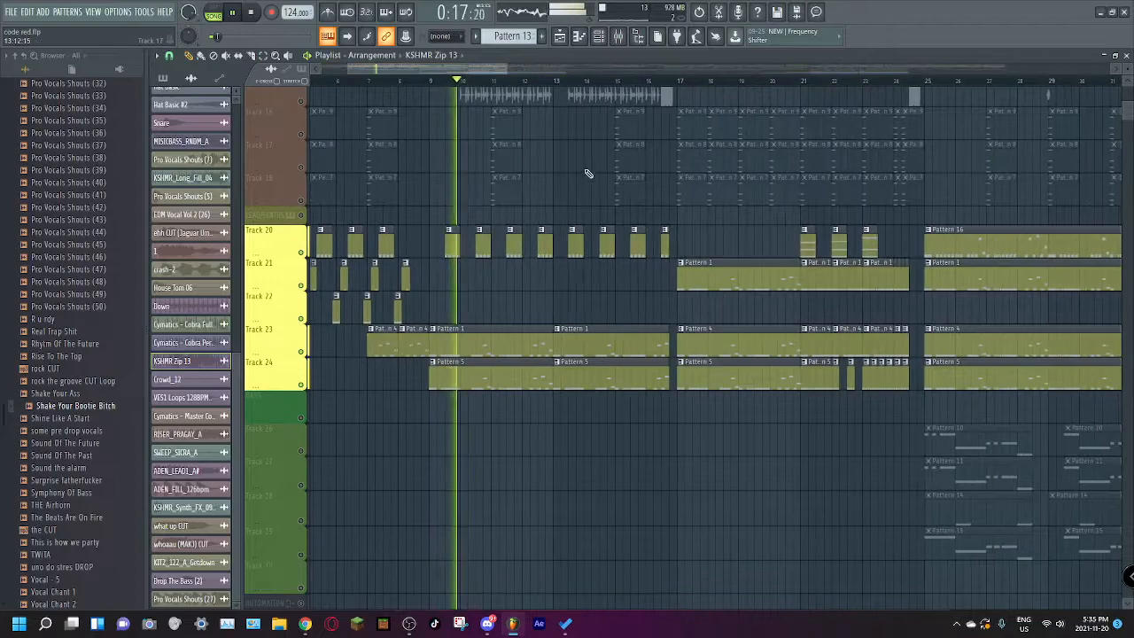
pyautogui.scroll(4, 601, 185)
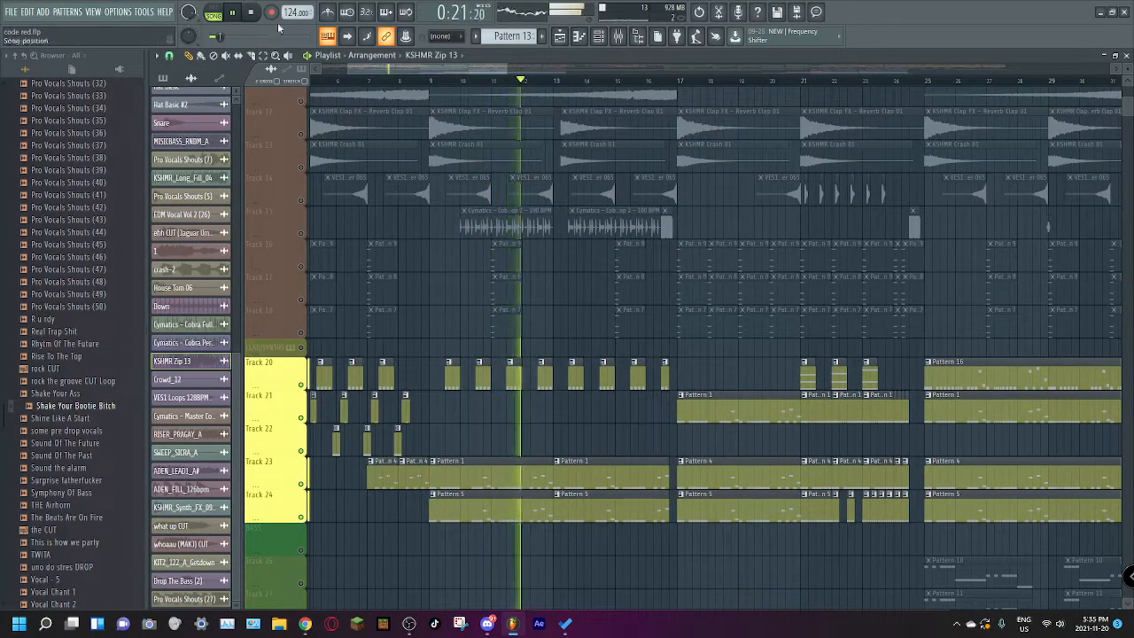
pyautogui.press('space')
# Step: Look over the leads in the later sections, unmute all tracks, and play the full mix around bar 39
pyautogui.moveTo(444, 68); pyautogui.dragTo(700, 184)
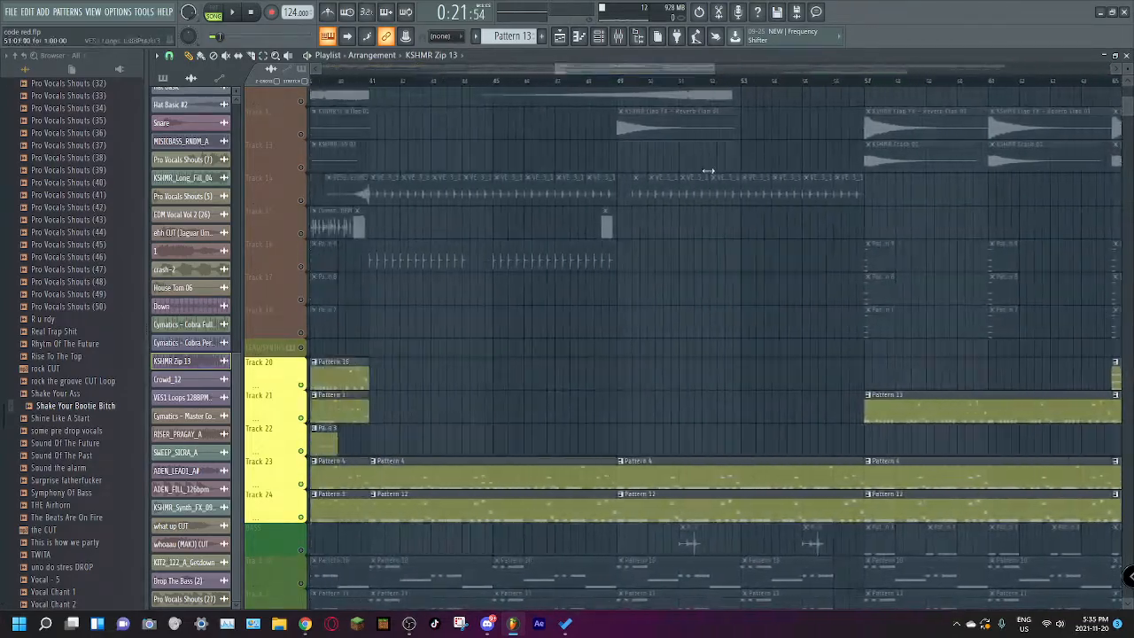
pyautogui.moveTo(714, 69); pyautogui.dragTo(1014, 84)
pyautogui.moveTo(801, 70); pyautogui.dragTo(563, 119)
pyautogui.rightClick(302, 167)
pyautogui.rightClick(303, 168)
pyautogui.moveTo(432, 71); pyautogui.dragTo(525, 85)
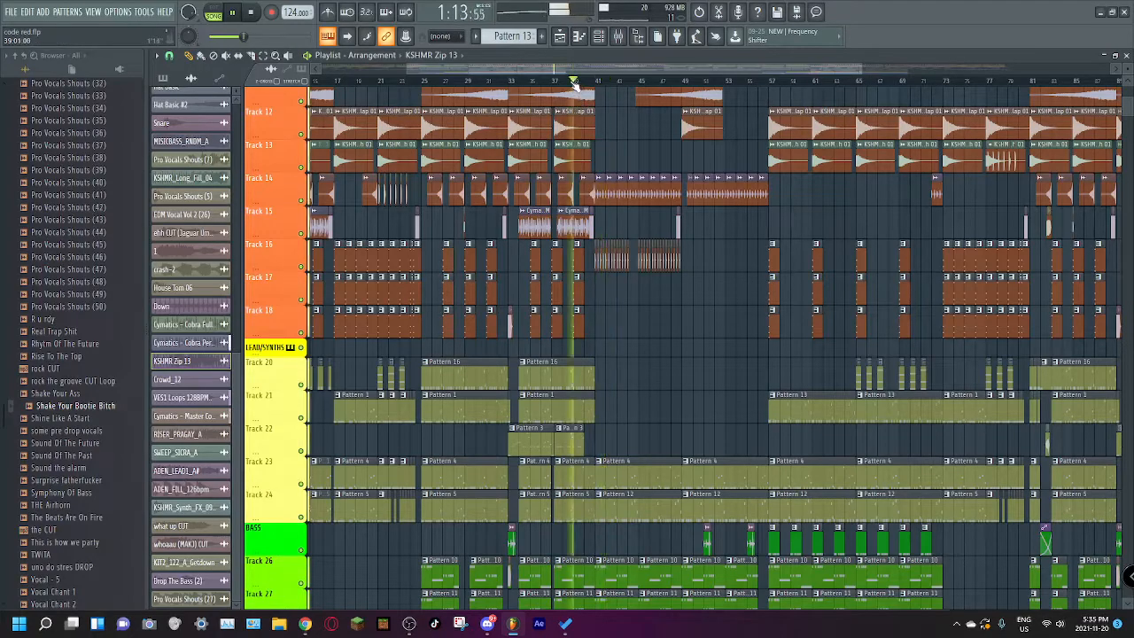
# Step: Play the full drop from bar 25 while viewing the bass and automation tracks, and stop playback
pyautogui.moveTo(577, 71); pyautogui.dragTo(464, 82)
pyautogui.press('space')
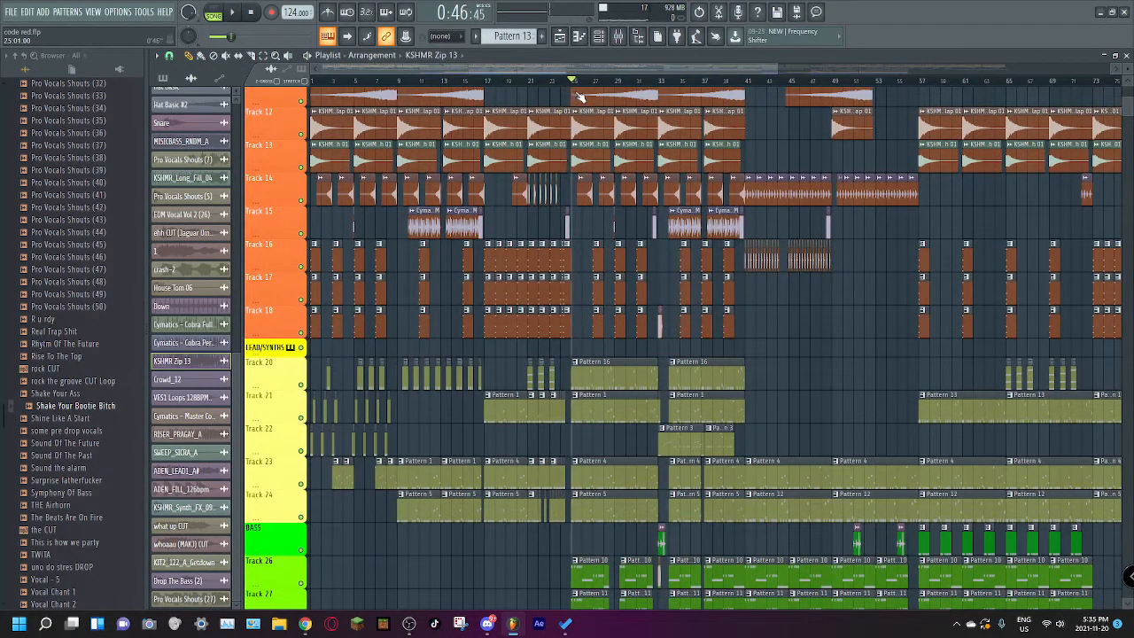
pyautogui.scroll(-6, 550, 163)
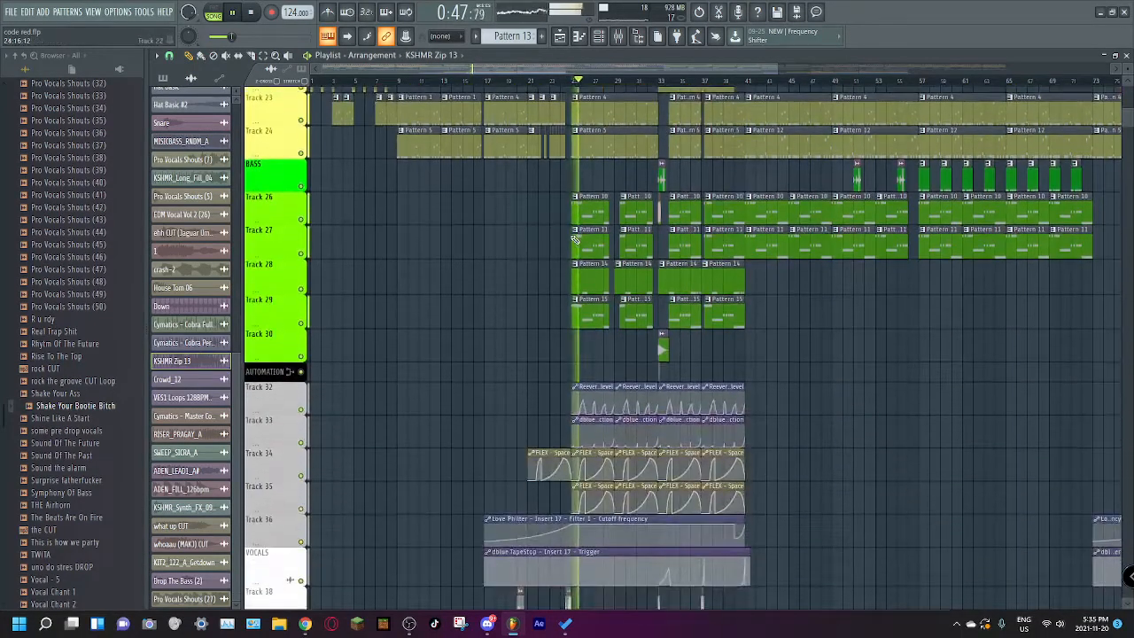
pyautogui.scroll(3, 535, 166)
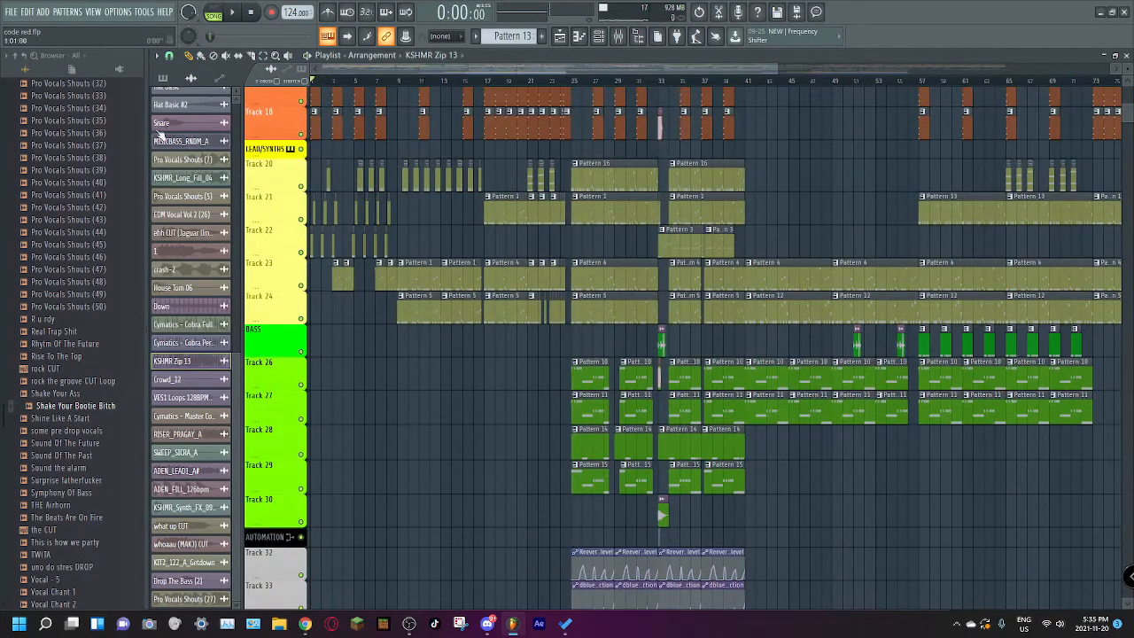
# Step: Play the full mix from bar 17 and review the drum and FX tracks
pyautogui.press('KP_Multiply')
pyautogui.press('KP_Multiply')
pyautogui.press('KP_Multiply')
pyautogui.press('KP_Multiply')
pyautogui.press('space')
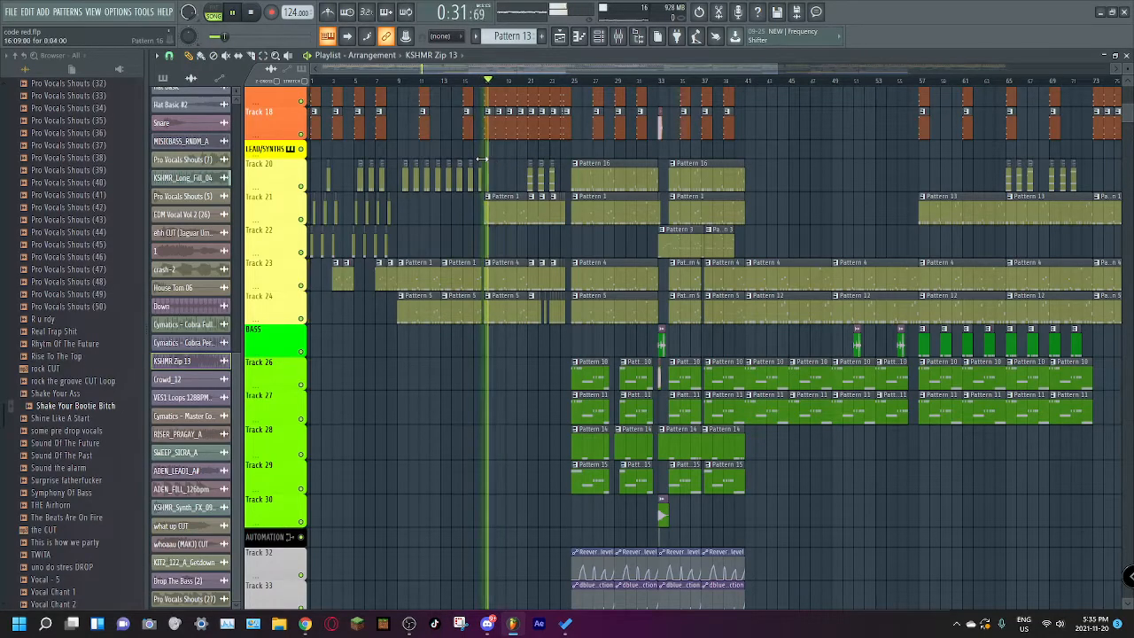
pyautogui.scroll(2, 478, 175)
pyautogui.scroll(6, 478, 174)
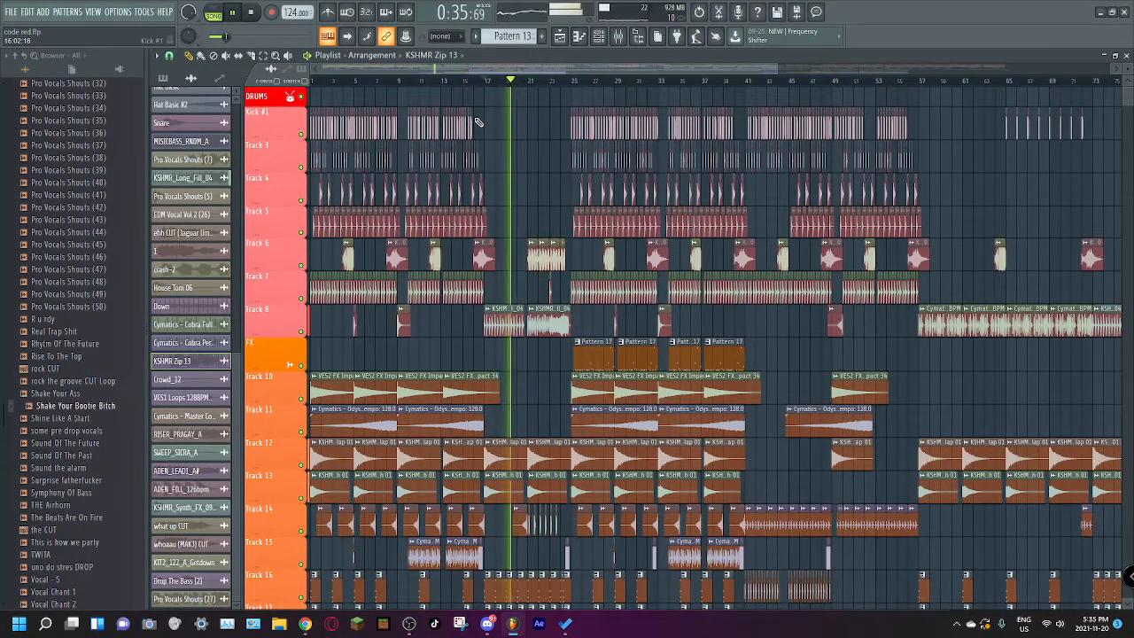
# Step: Play the full mix from about bar 9, stop it, and place the playhead at bar 14
pyautogui.click(413, 79)
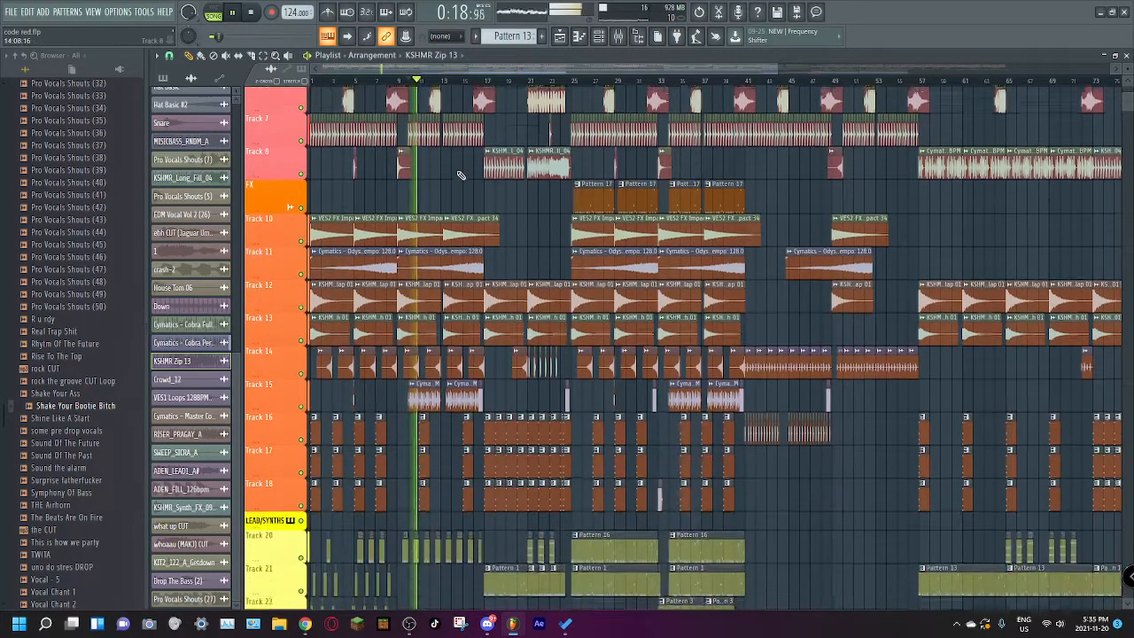
pyautogui.scroll(-5, 432, 115)
pyautogui.click(415, 82)
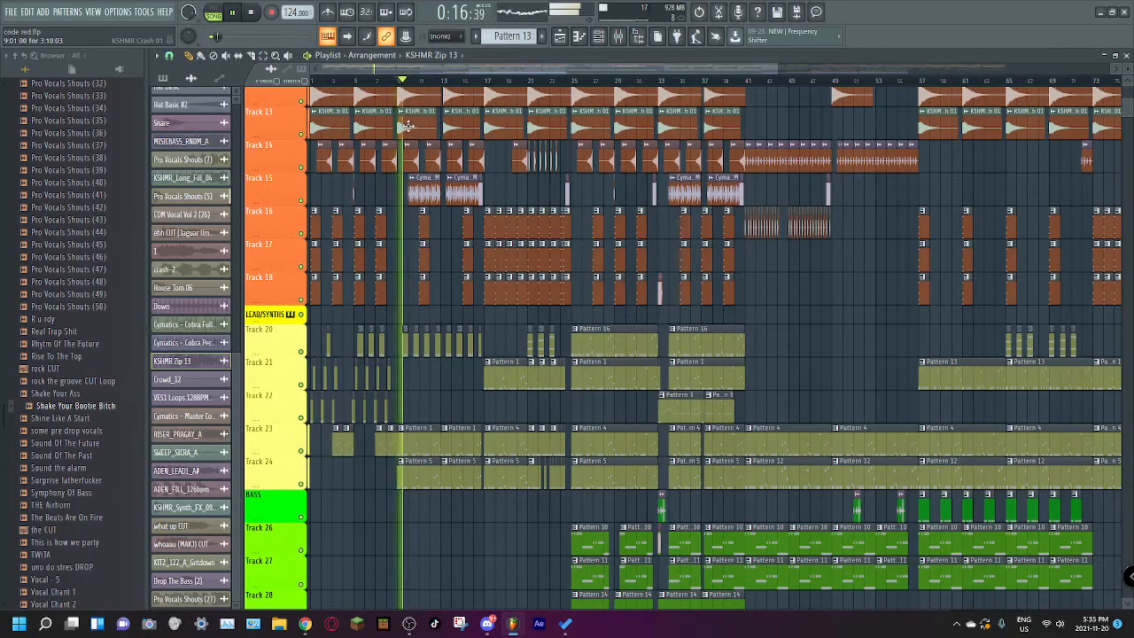
pyautogui.press('space')
pyautogui.moveTo(351, 80); pyautogui.dragTo(454, 146)
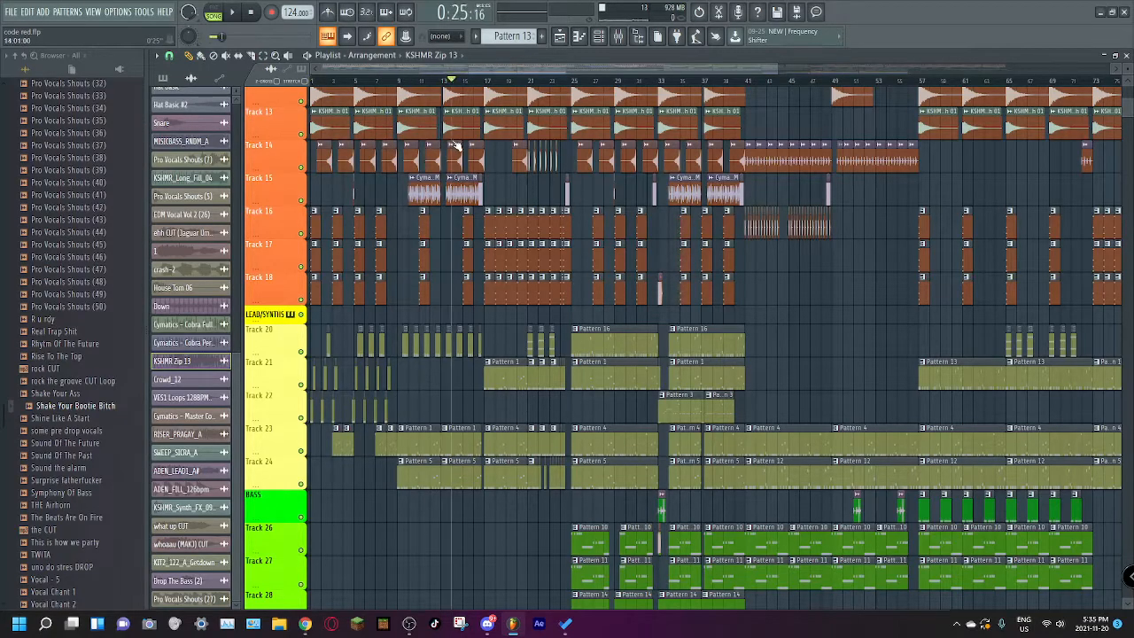
# Step: Play the full mix from the beginning of the arrangement and stop playback
pyautogui.moveTo(423, 360); pyautogui.dragTo(586, 393)
pyautogui.moveTo(489, 393); pyautogui.dragTo(710, 394)
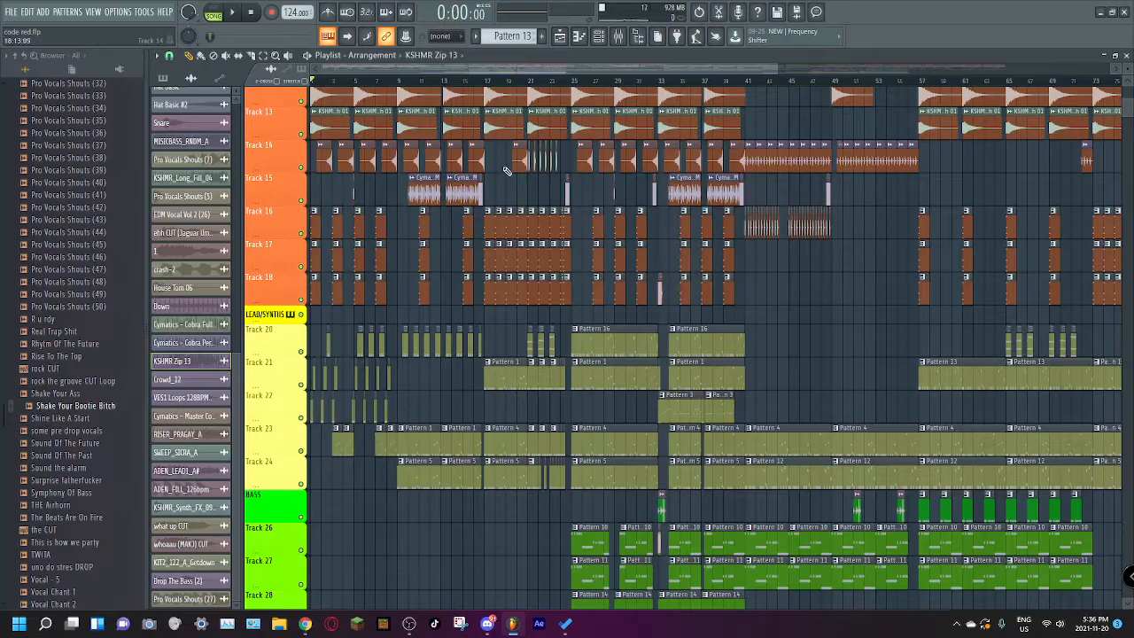
pyautogui.scroll(3, 507, 164)
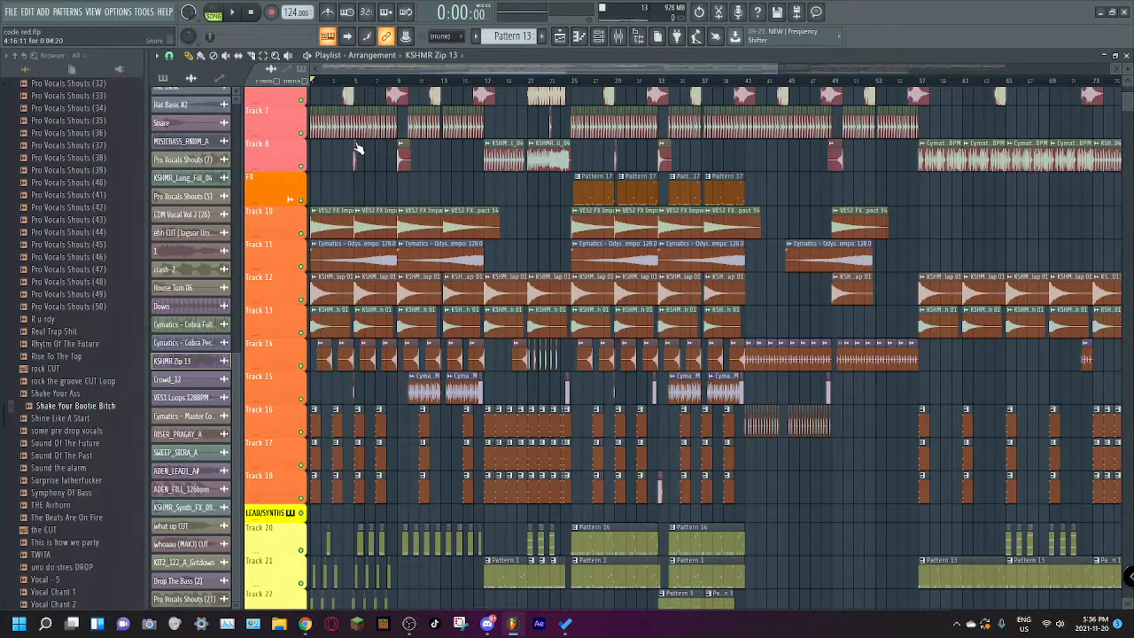
pyautogui.click(243, 13)
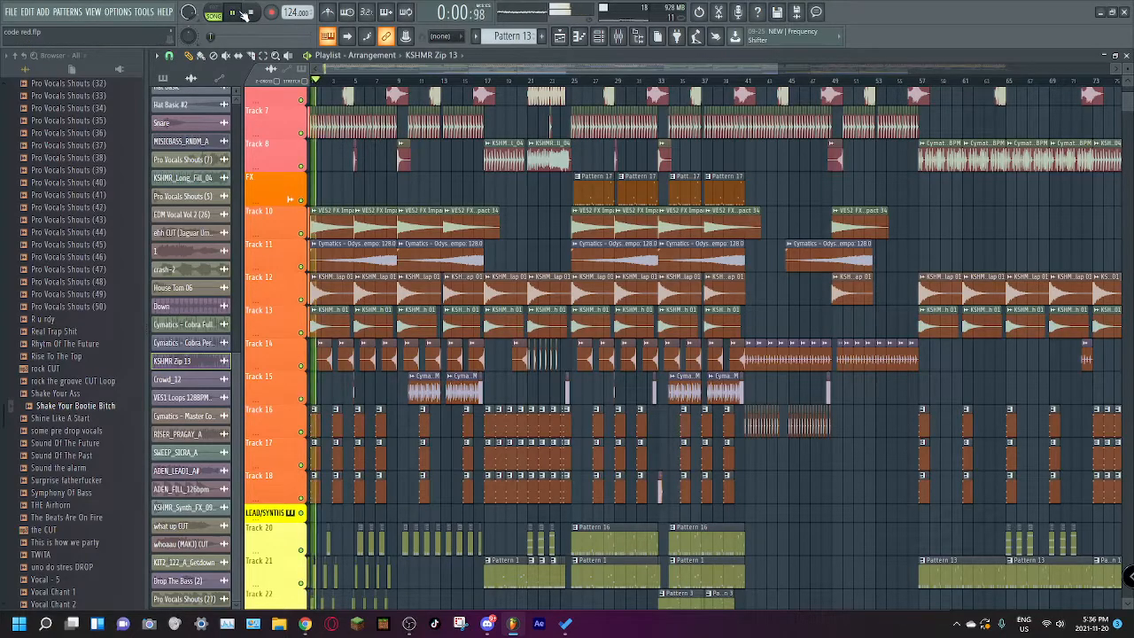
pyautogui.click(255, 13)
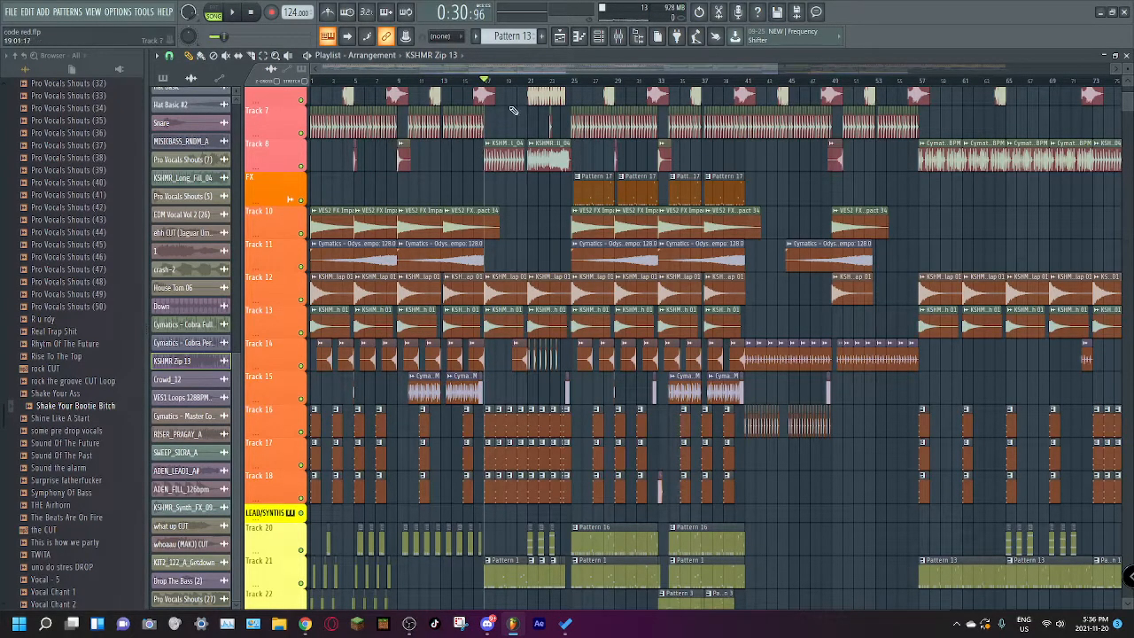
# Step: Play the full mix from bar 17 and stop playback
pyautogui.scroll(-5, 523, 266)
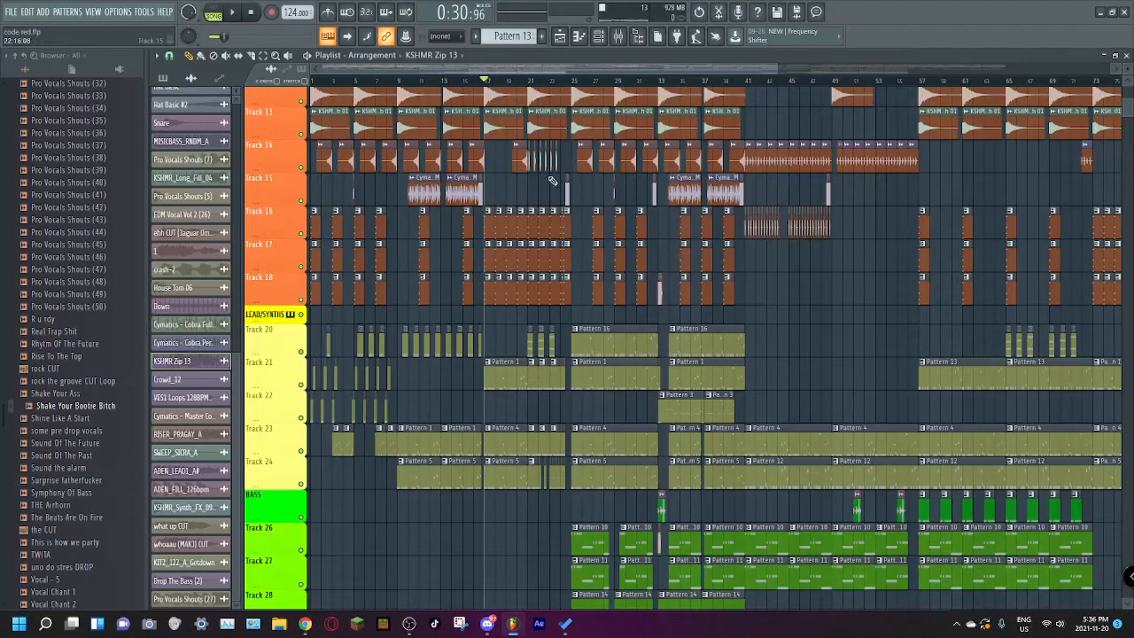
pyautogui.scroll(6, 553, 185)
pyautogui.press('space')
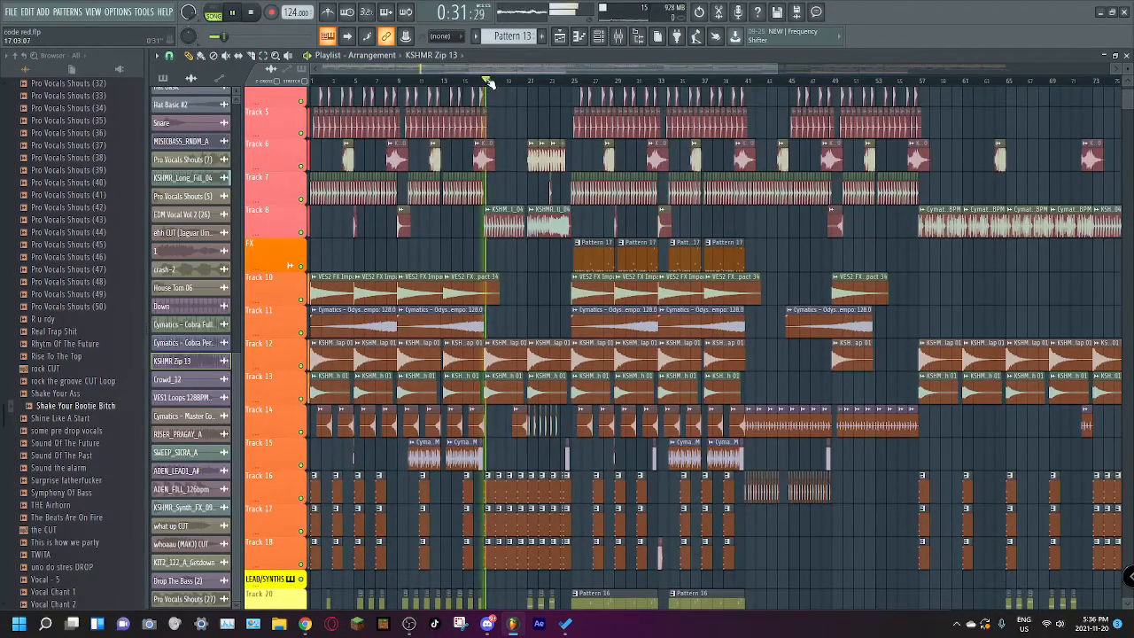
pyautogui.press('space')
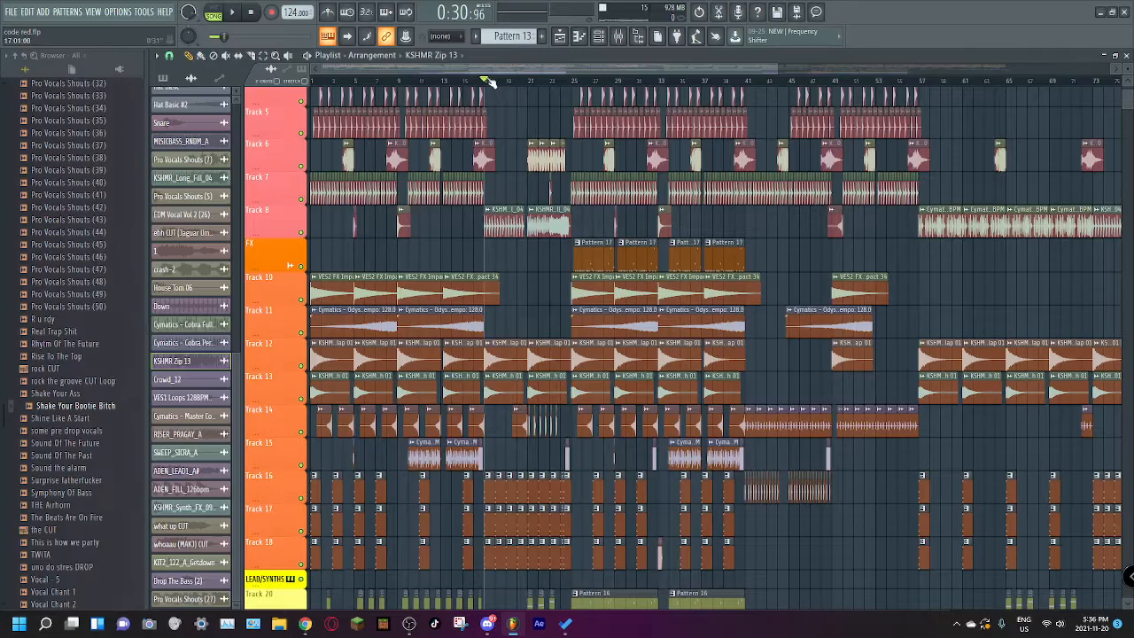
# Step: Place the playhead at bar 57, play the section briefly, and stop playback
pyautogui.moveTo(503, 72); pyautogui.dragTo(475, 184)
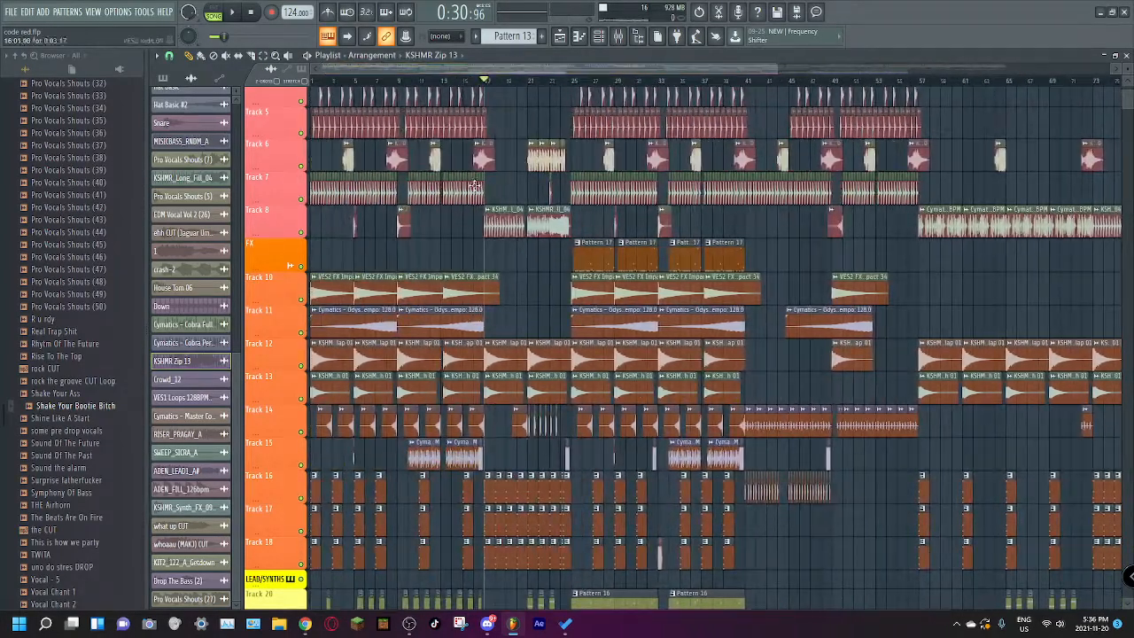
pyautogui.moveTo(775, 64); pyautogui.dragTo(1033, 71)
pyautogui.moveTo(504, 64); pyautogui.dragTo(605, 83)
pyautogui.click(603, 80)
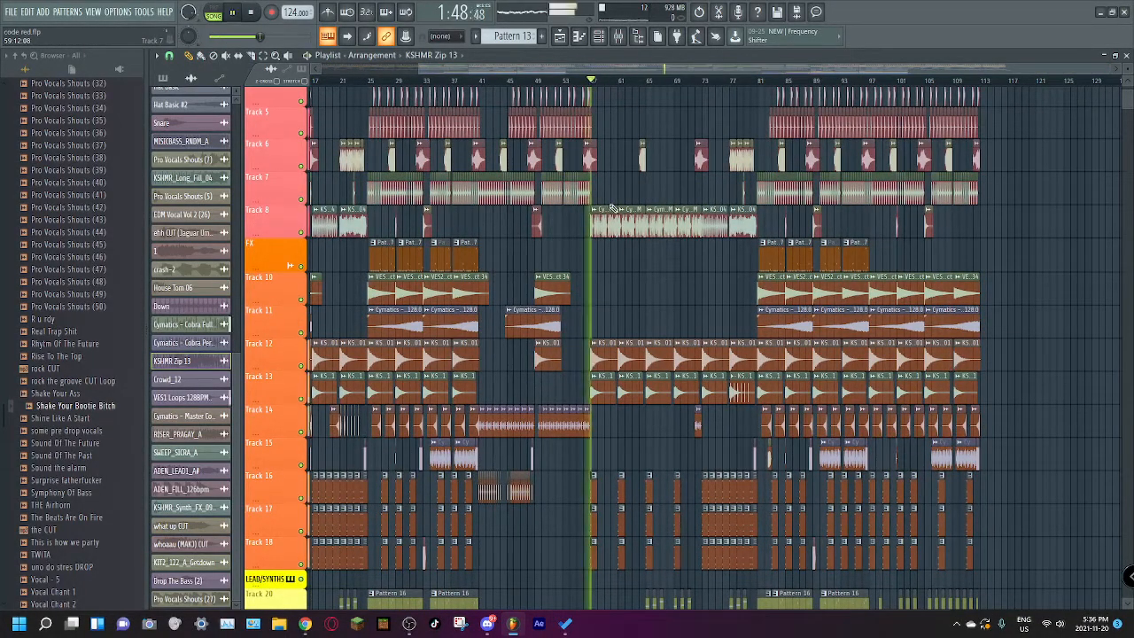
pyautogui.hscroll(-3, 676, 321)
pyautogui.scroll(-5, 676, 321)
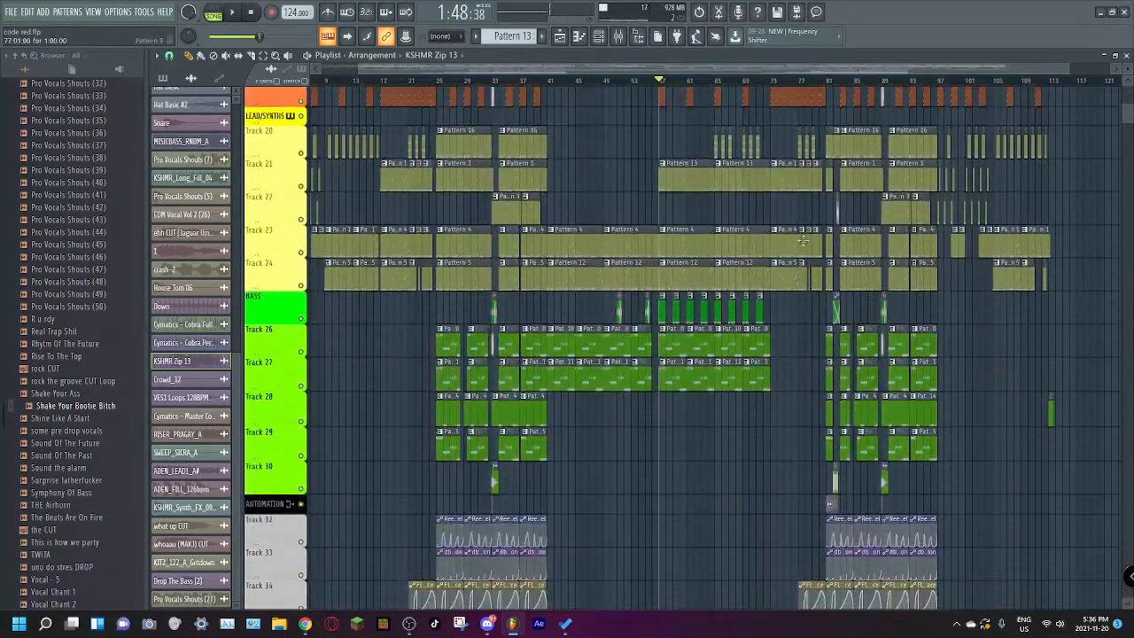
# Step: Place the playhead at bar 81 and review the lead, bass, automation and drum tracks in the final section
pyautogui.click(829, 81)
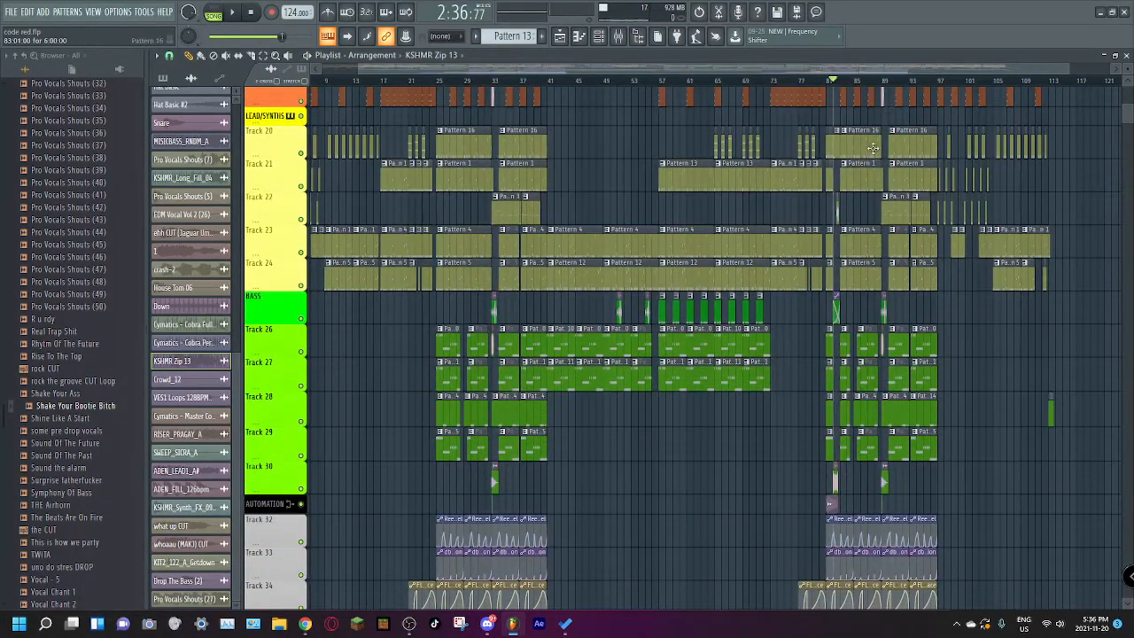
pyautogui.scroll(4, 869, 152)
pyautogui.moveTo(1068, 69); pyautogui.dragTo(1023, 126)
pyautogui.click(500, 81)
pyautogui.scroll(2, 553, 173)
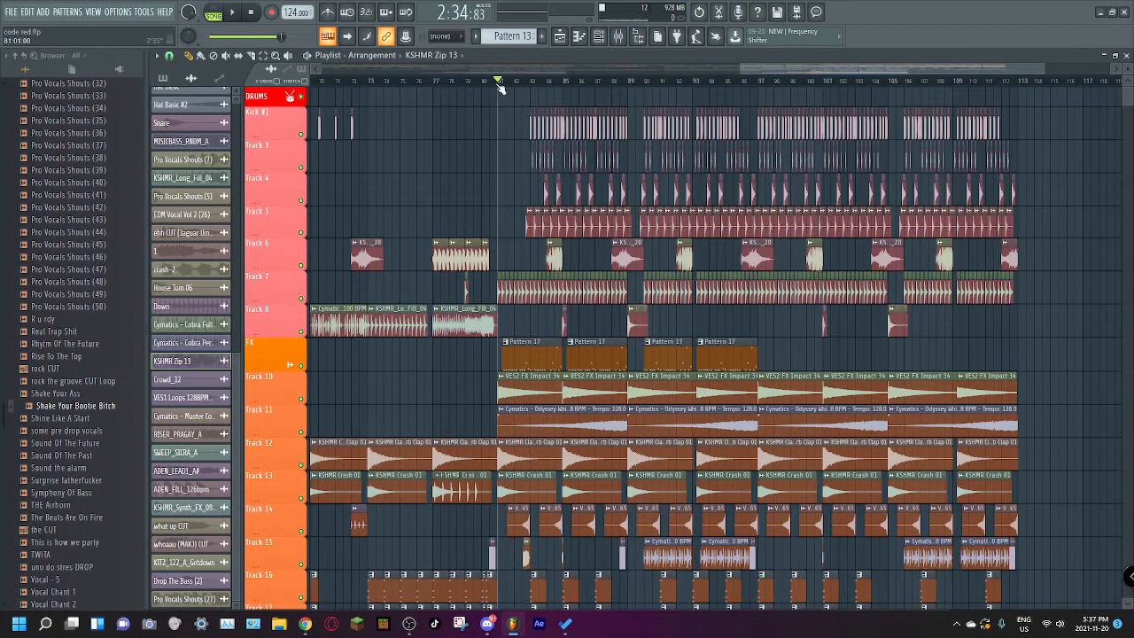
# Step: Play the transition from bar 77 past bar 81 and stop playback
pyautogui.moveTo(497, 78); pyautogui.dragTo(426, 106)
pyautogui.press('space')
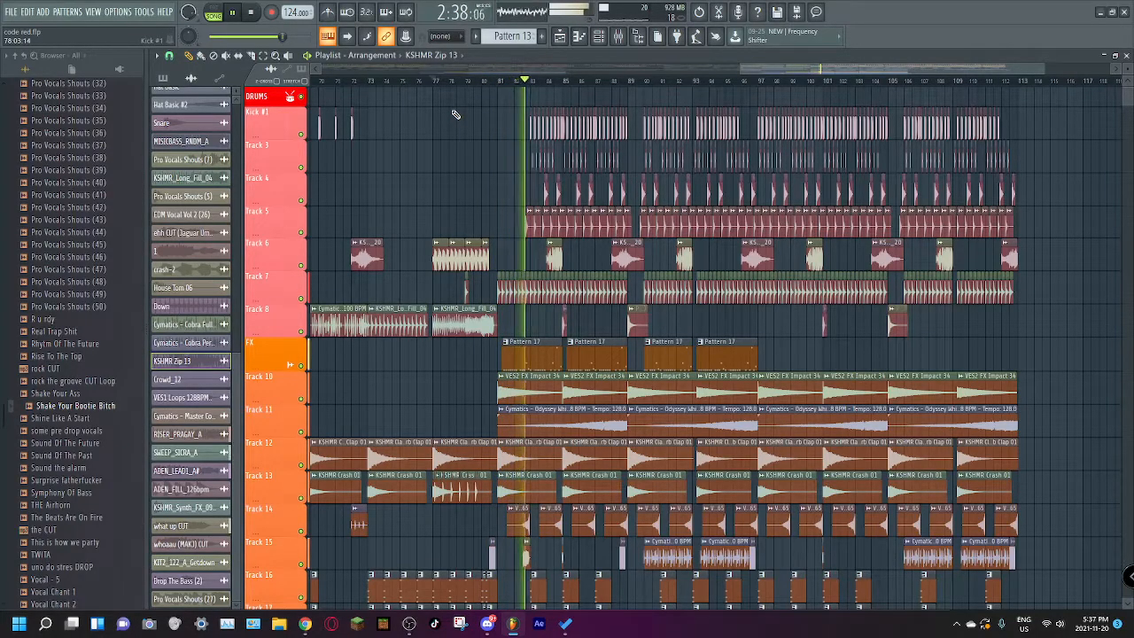
pyautogui.press('space')
# Step: Zoom in on bars 81 to 85, place the playhead at bar 81, and inspect the lead and bass clips there
pyautogui.moveTo(815, 69); pyautogui.dragTo(767, 69)
pyautogui.moveTo(994, 70); pyautogui.dragTo(842, 70)
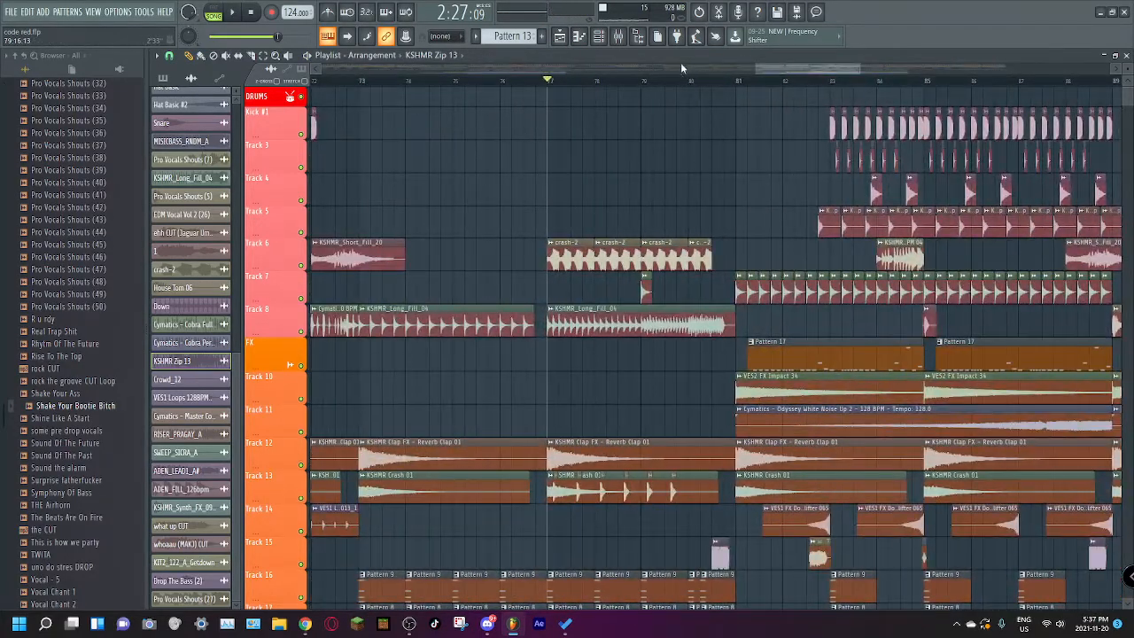
pyautogui.moveTo(767, 74); pyautogui.dragTo(784, 71)
pyautogui.click(581, 80)
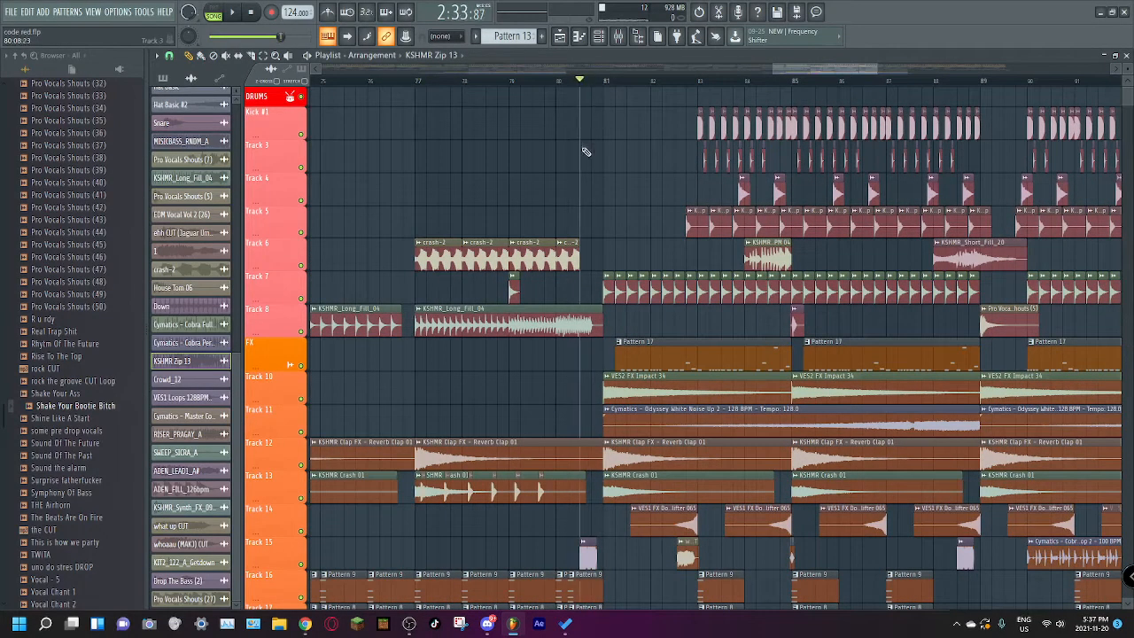
pyautogui.moveTo(876, 67); pyautogui.dragTo(837, 93)
pyautogui.click(532, 81)
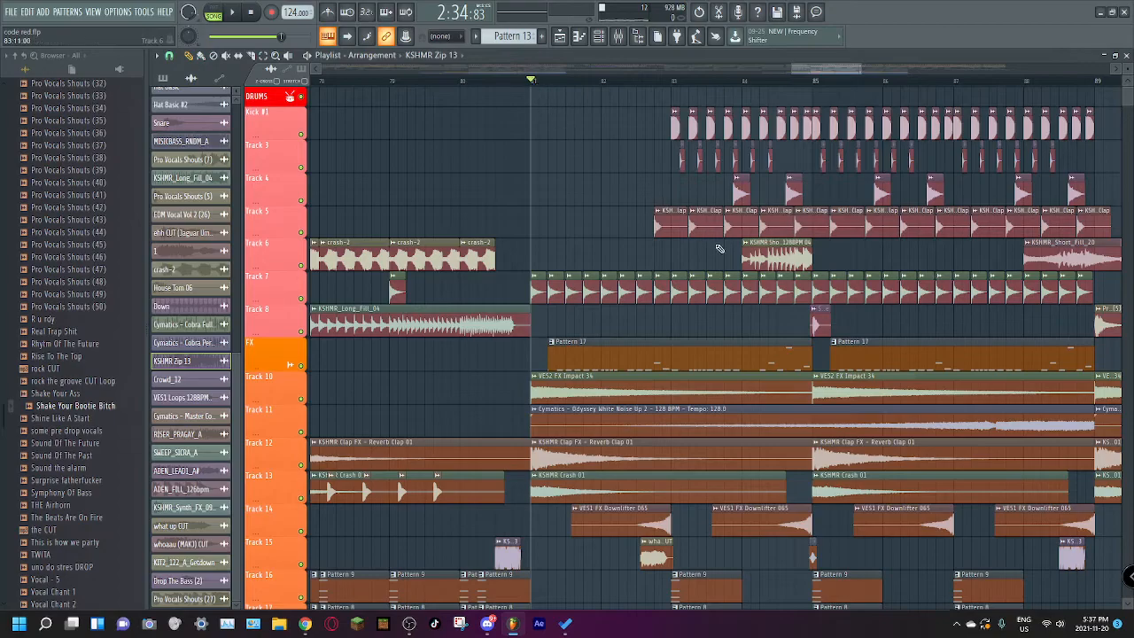
pyautogui.scroll(-12, 673, 248)
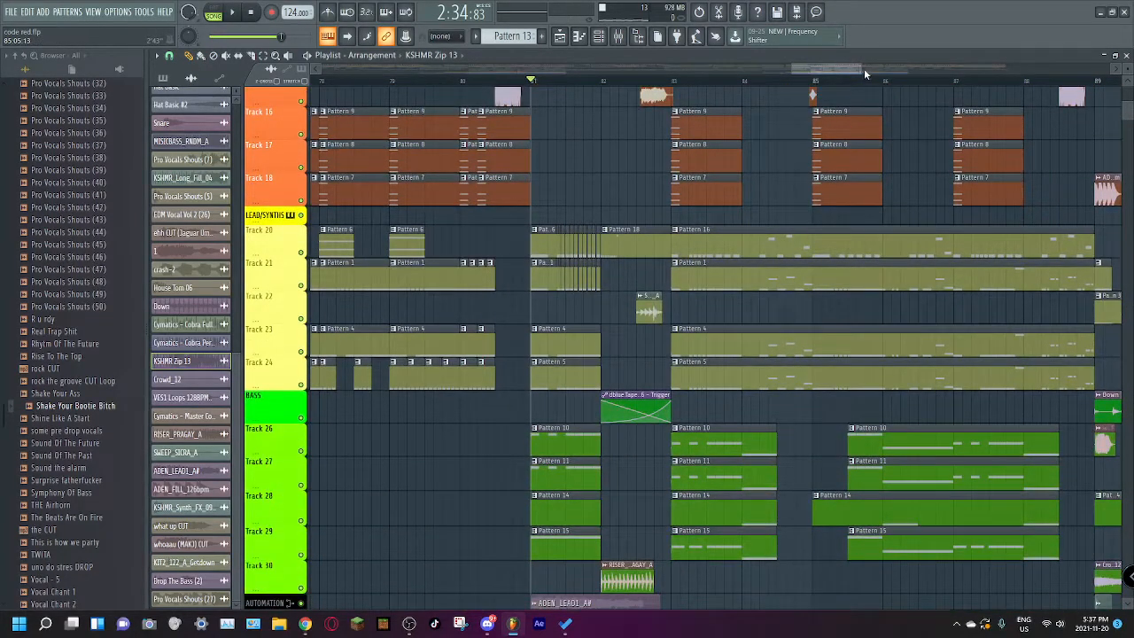
pyautogui.moveTo(864, 69); pyautogui.dragTo(822, 89)
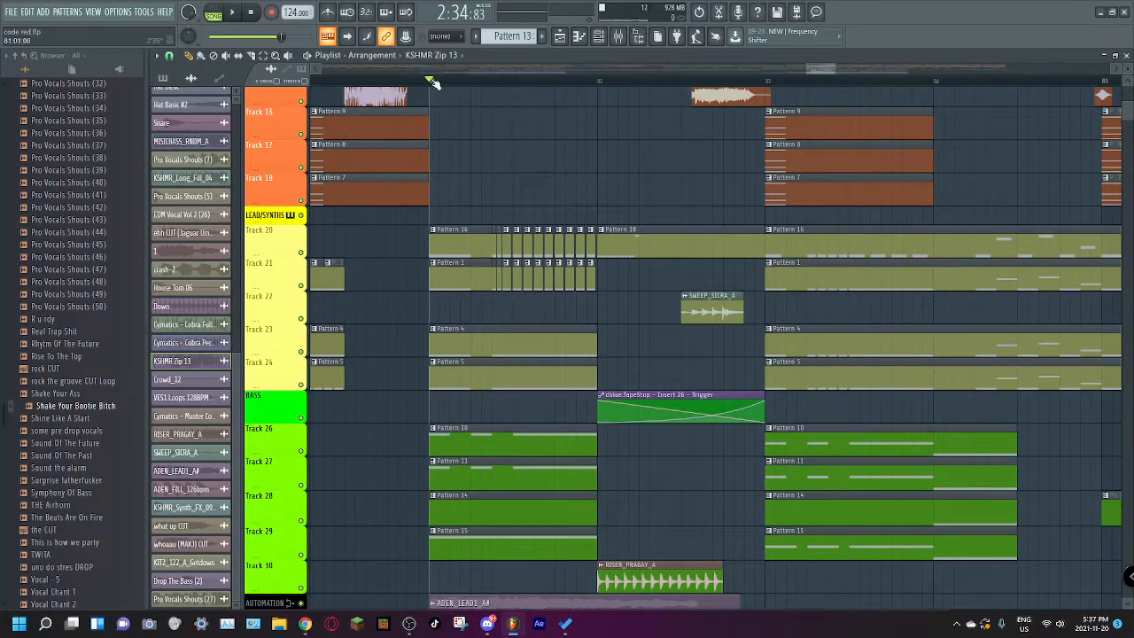
# Step: Solo lead tracks 20 and 21 together and play them from bar 81
pyautogui.rightClick(296, 253)
pyautogui.click(276, 257)
pyautogui.rightClick(299, 256)
pyautogui.click(302, 253)
pyautogui.rightClick(301, 253)
pyautogui.click(301, 285)
pyautogui.press('space')
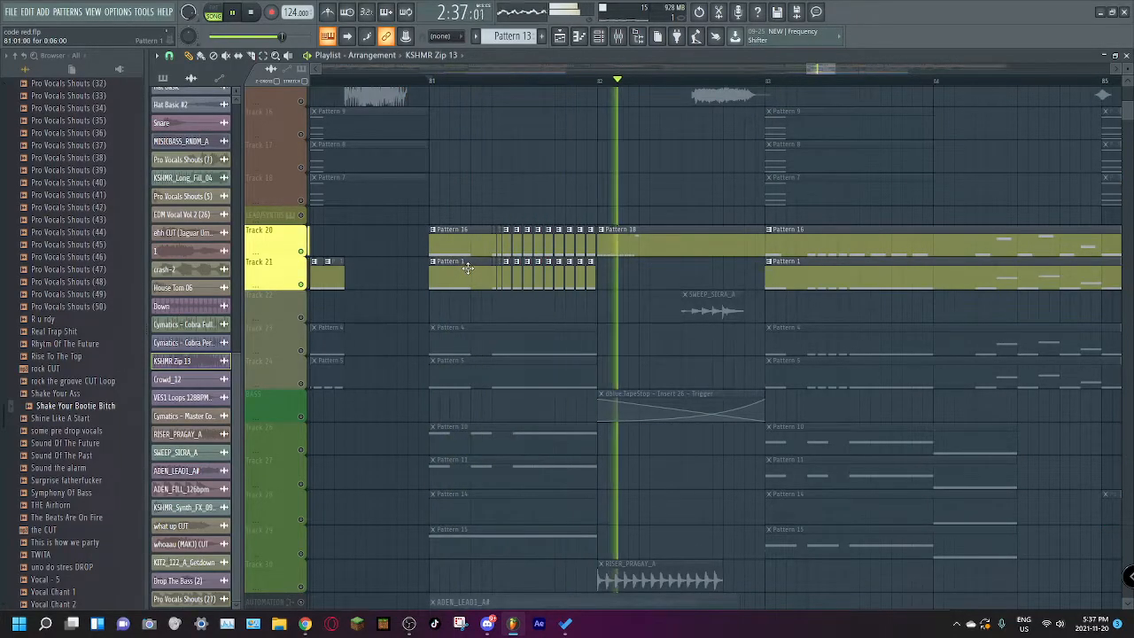
pyautogui.press('space')
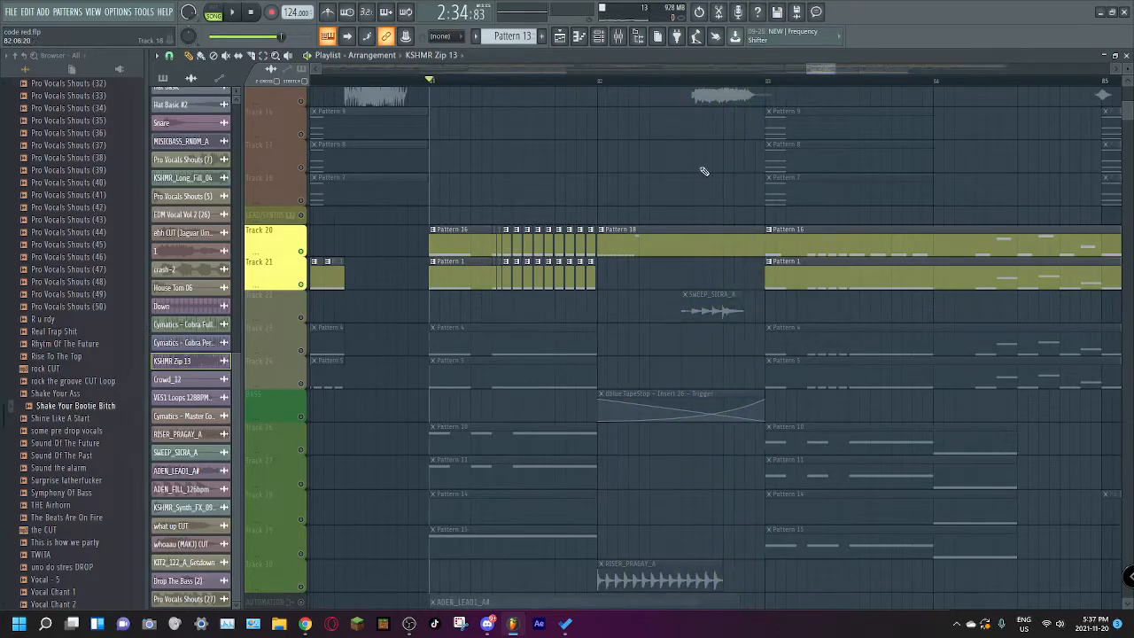
# Step: Solo lead tracks 21, 23 and 24 one at a time, playing each from bar 81
pyautogui.keyDown('ctrl'); pyautogui.click(302, 284); pyautogui.keyUp('ctrl')
pyautogui.press('space')
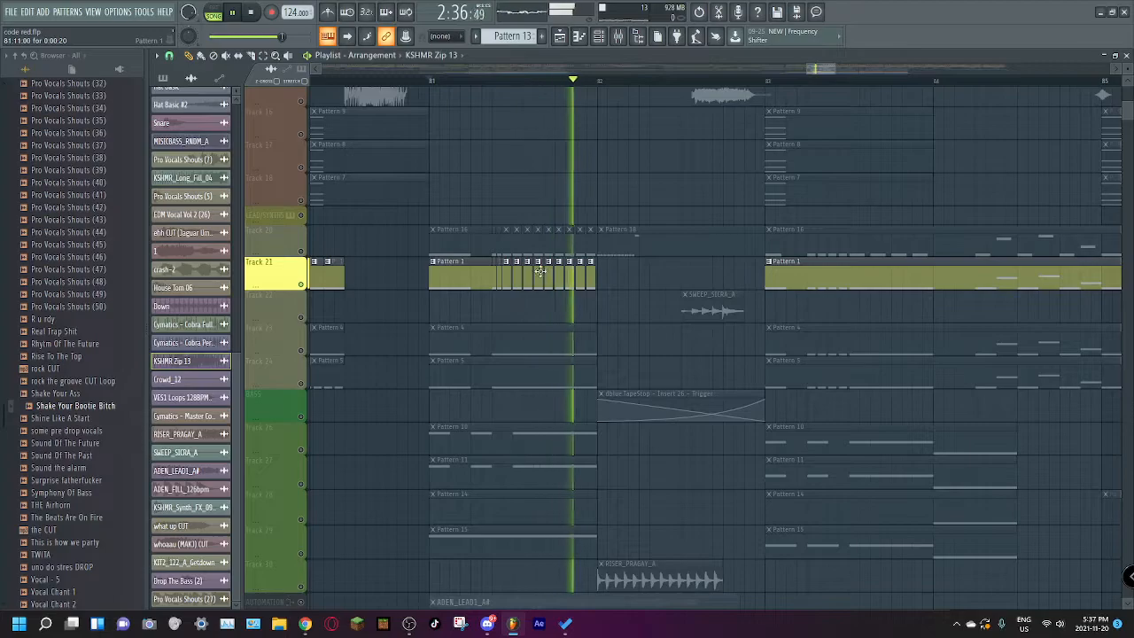
pyautogui.press('space')
pyautogui.keyDown('ctrl'); pyautogui.click(302, 351); pyautogui.keyUp('ctrl')
pyautogui.press('space')
pyautogui.press('space')
pyautogui.keyDown('ctrl'); pyautogui.click(302, 383); pyautogui.keyUp('ctrl')
pyautogui.press('space')
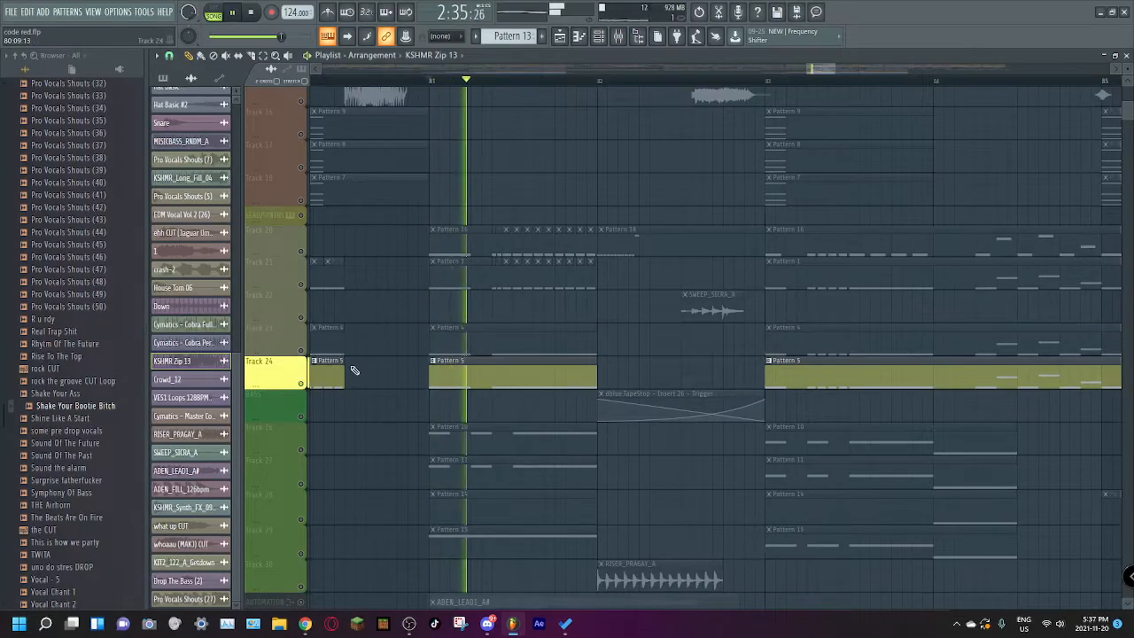
# Step: Solo bass tracks 26, 27, 29 and 28 in turn, playing the first three from bar 81
pyautogui.press('space')
pyautogui.scroll(-3, 323, 381)
pyautogui.keyDown('ctrl'); pyautogui.click(301, 318); pyautogui.keyUp('ctrl')
pyautogui.press('space')
pyautogui.scroll(-5, 330, 359)
pyautogui.scroll(2, 323, 337)
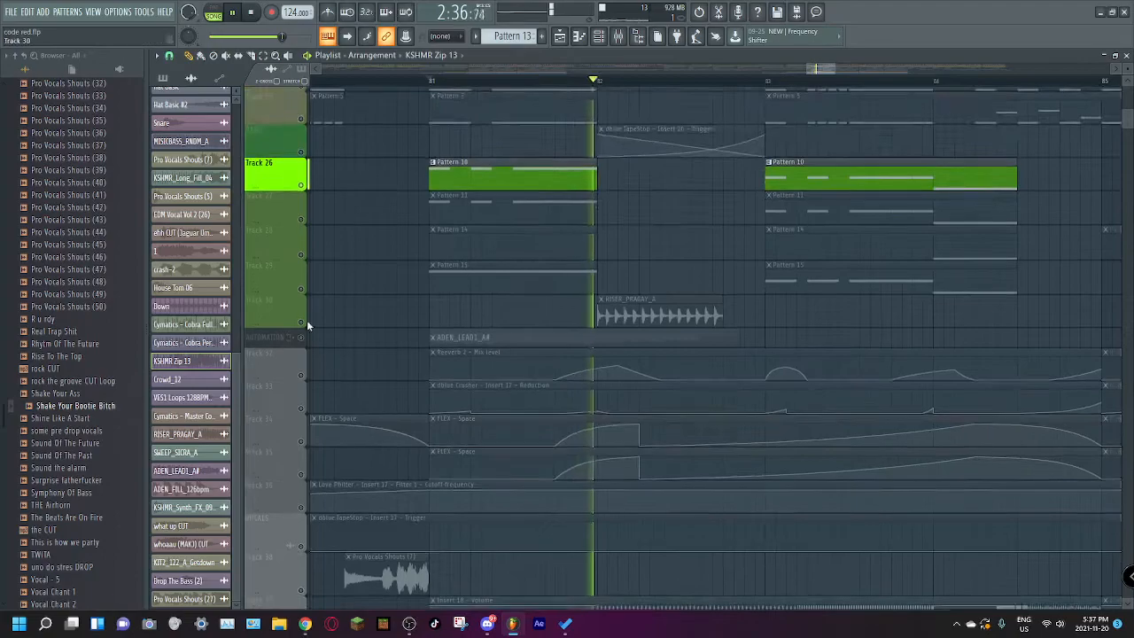
pyautogui.press('space')
pyautogui.keyDown('ctrl'); pyautogui.click(301, 219); pyautogui.keyUp('ctrl')
pyautogui.press('space')
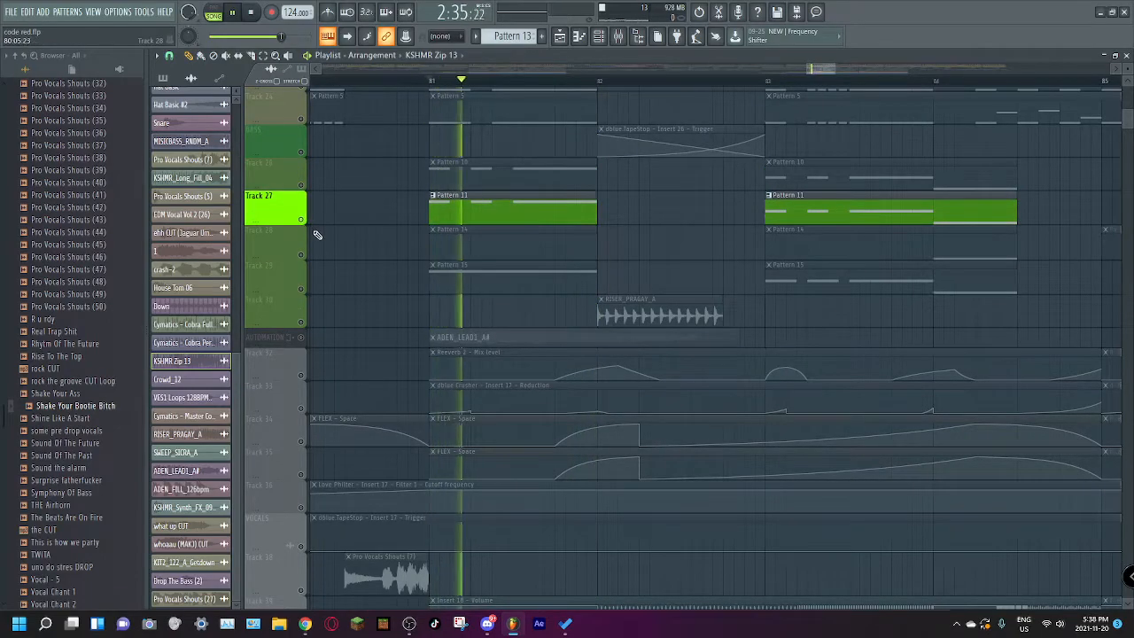
pyautogui.press('space')
pyautogui.keyDown('ctrl'); pyautogui.click(302, 289); pyautogui.keyUp('ctrl')
pyautogui.press('space')
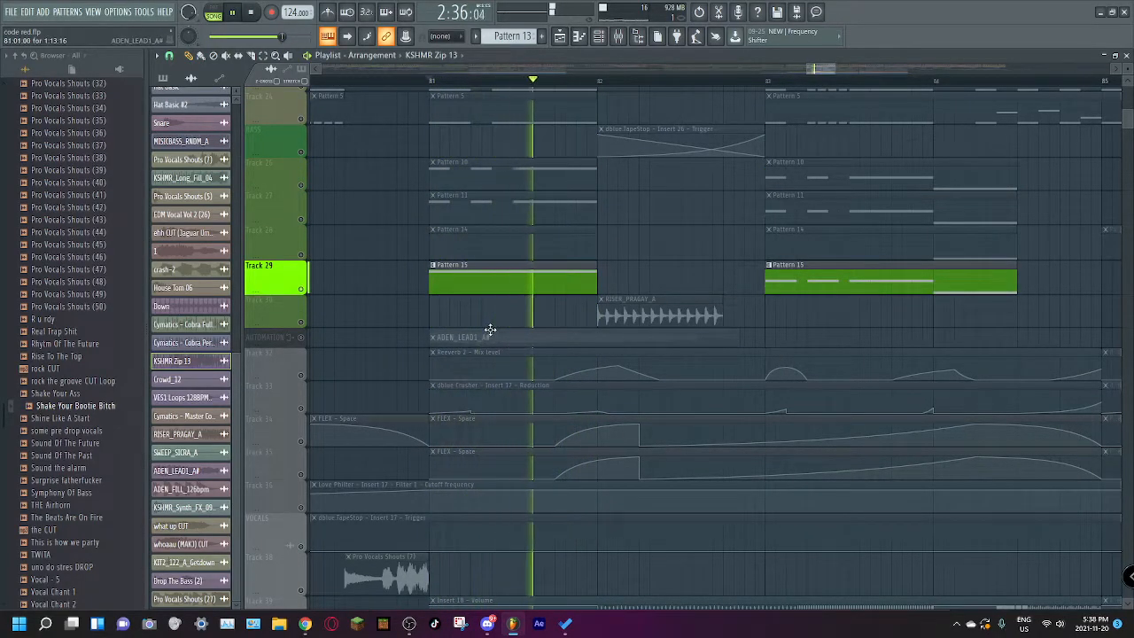
pyautogui.press('space')
pyautogui.keyDown('ctrl'); pyautogui.click(301, 256); pyautogui.keyUp('ctrl')
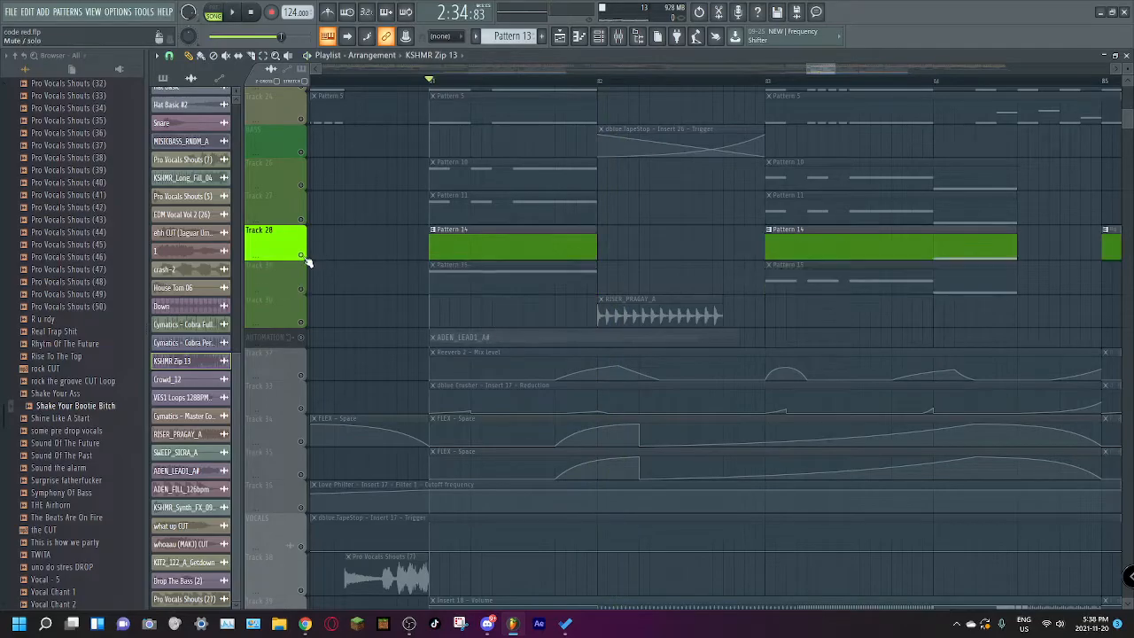
# Step: Unmute all tracks and play the full mix from bar 81
pyautogui.keyDown('ctrl'); pyautogui.click(301, 256); pyautogui.keyUp('ctrl')
pyautogui.scroll(3, 567, 247)
pyautogui.press('space')
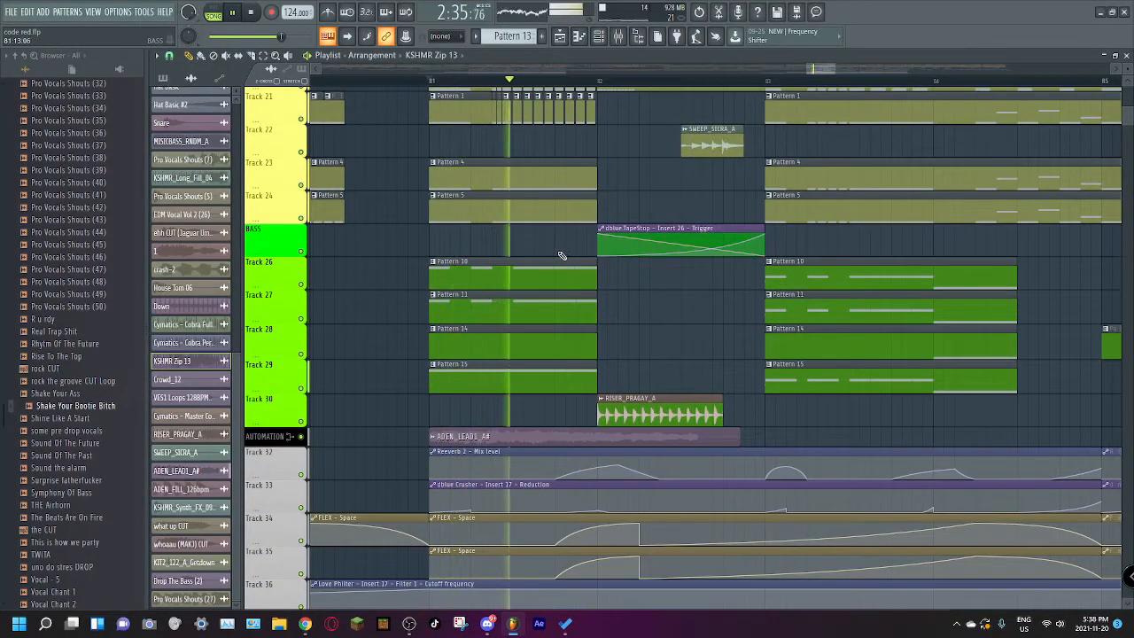
pyautogui.scroll(12, 425, 246)
pyautogui.press('space')
# Step: Look over the FX to vocal tracks at bar 81 and make the AUTOMATION track taller to show the ADEN_LEAD1_A# clip
pyautogui.scroll(2, 413, 325)
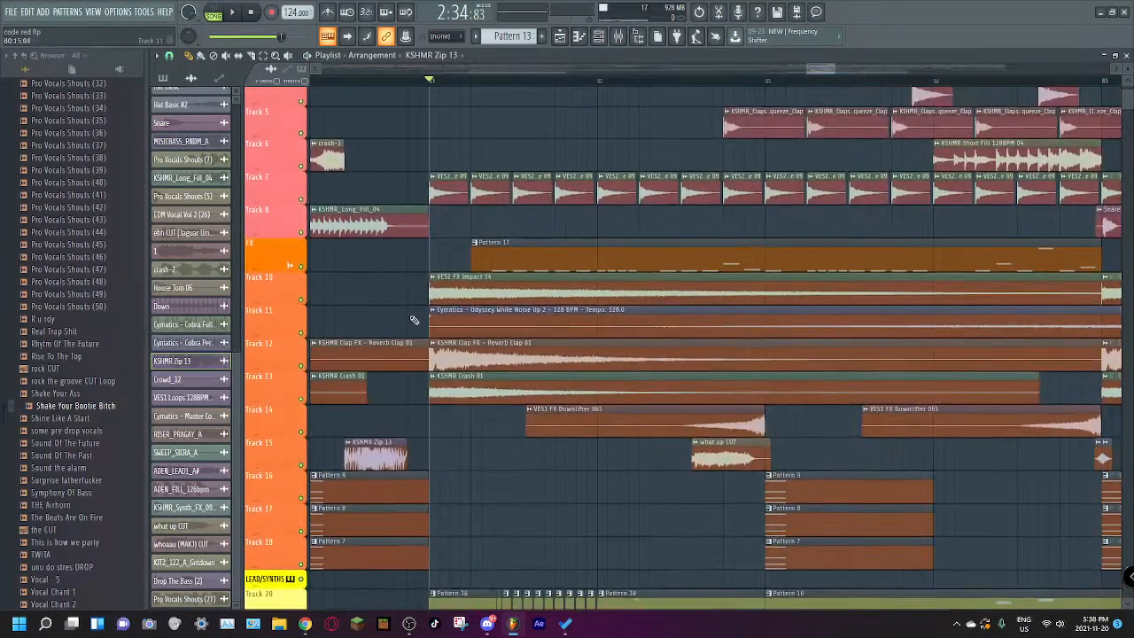
pyautogui.scroll(-1, 415, 306)
pyautogui.scroll(-20, 413, 380)
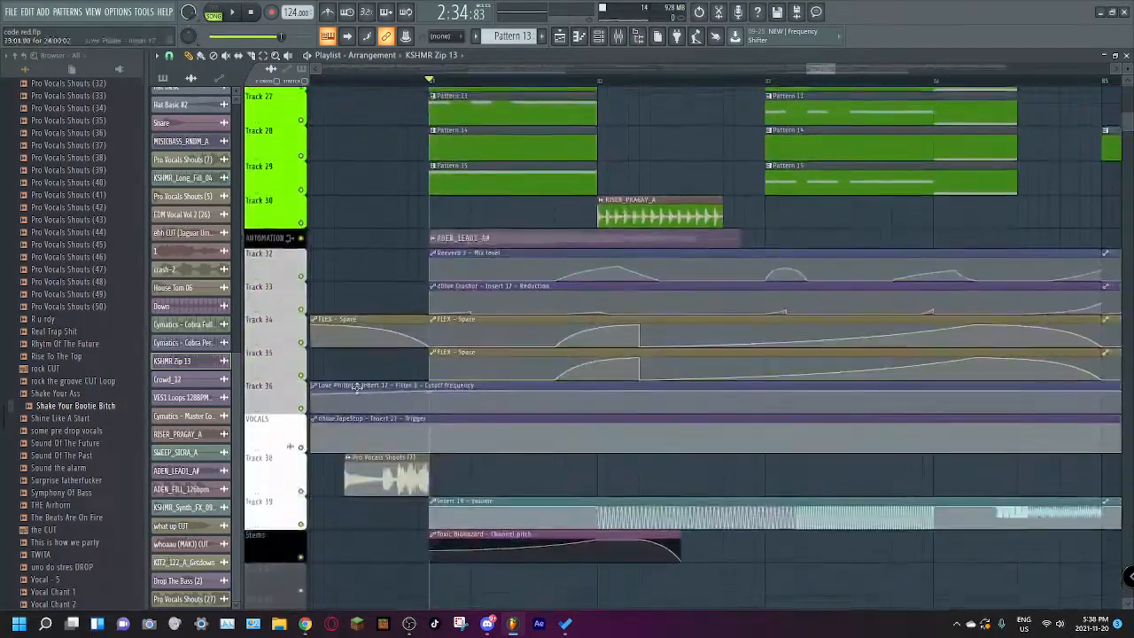
pyautogui.scroll(-3, 366, 392)
pyautogui.scroll(11, 369, 391)
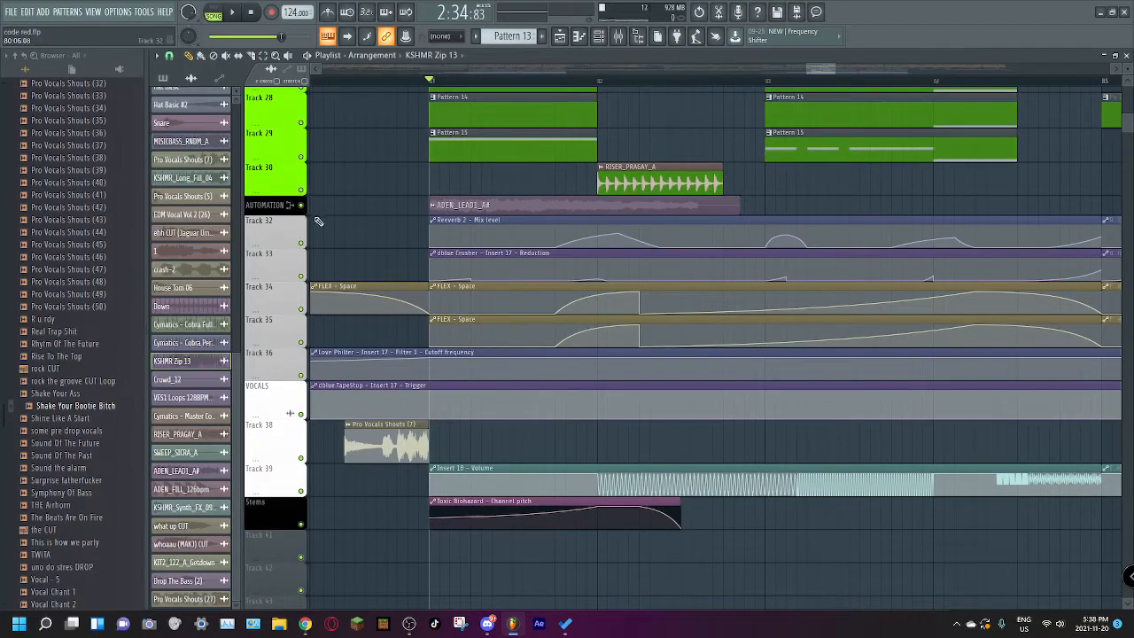
pyautogui.moveTo(279, 213); pyautogui.dragTo(277, 253)
pyautogui.press('space')
# Step: Solo the AUTOMATION track and play the ADEN_LEAD1_A# clip from bar 81
pyautogui.press('space')
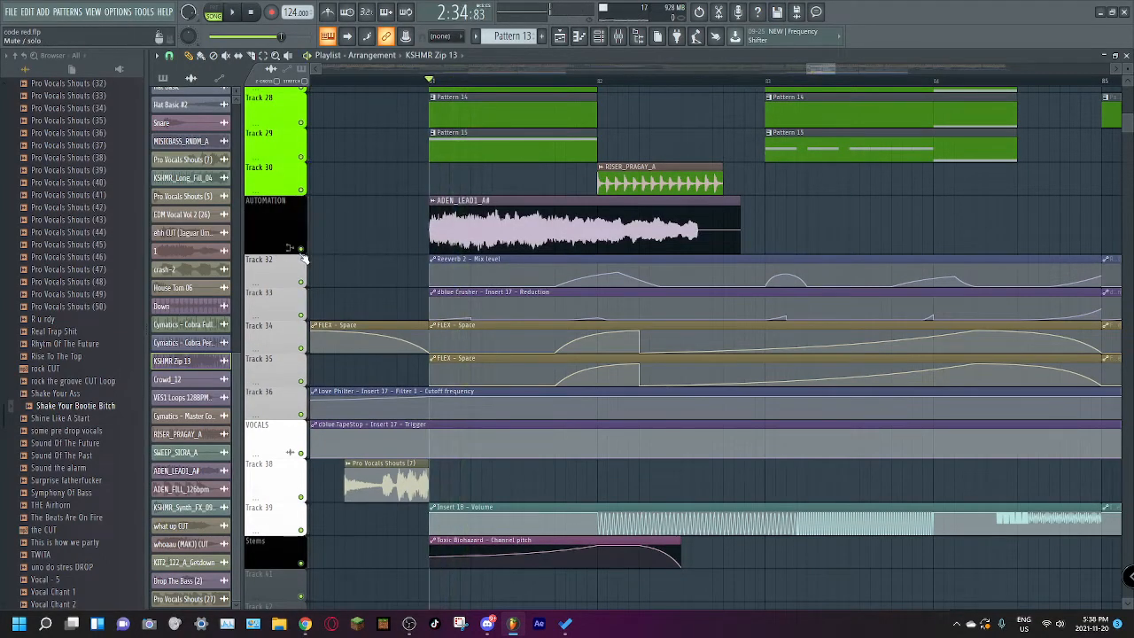
pyautogui.rightClick(301, 250)
pyautogui.press('space')
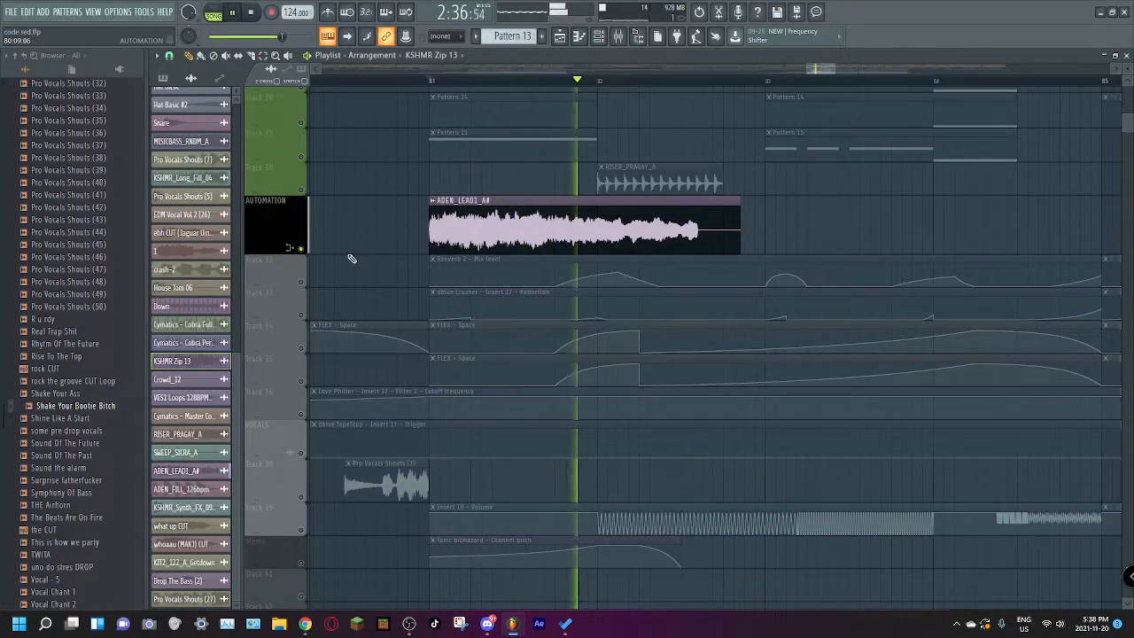
pyautogui.press('space')
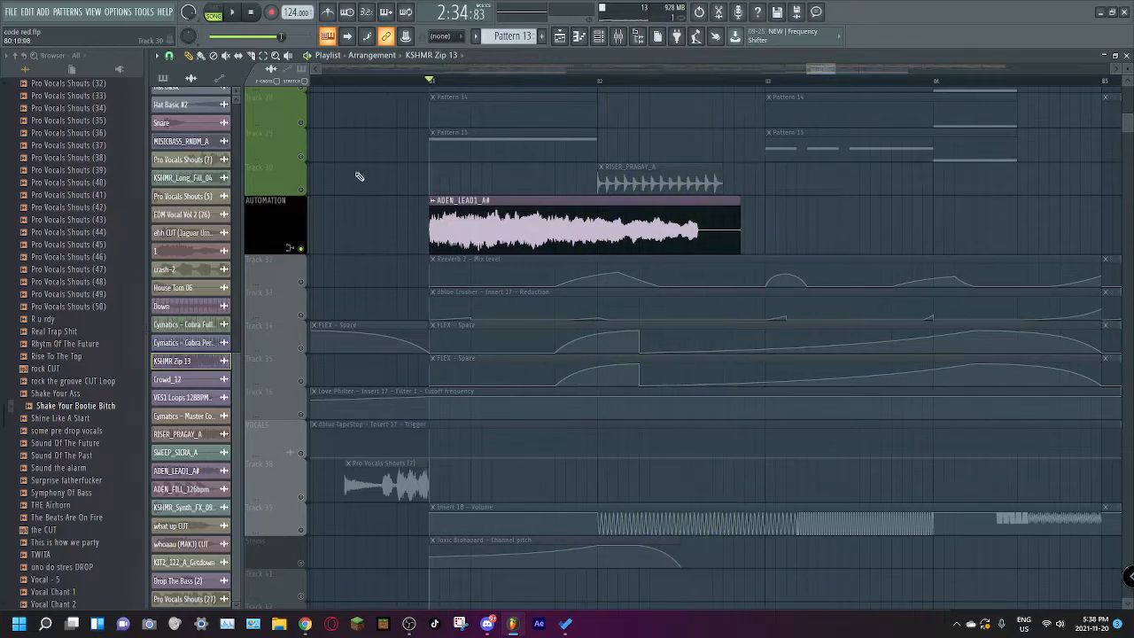
# Step: Solo Track 30 and play the RISER_PRAGAY_A clip from bar 82
pyautogui.rightClick(302, 191)
pyautogui.press('space')
pyautogui.press('space')
pyautogui.press('space')
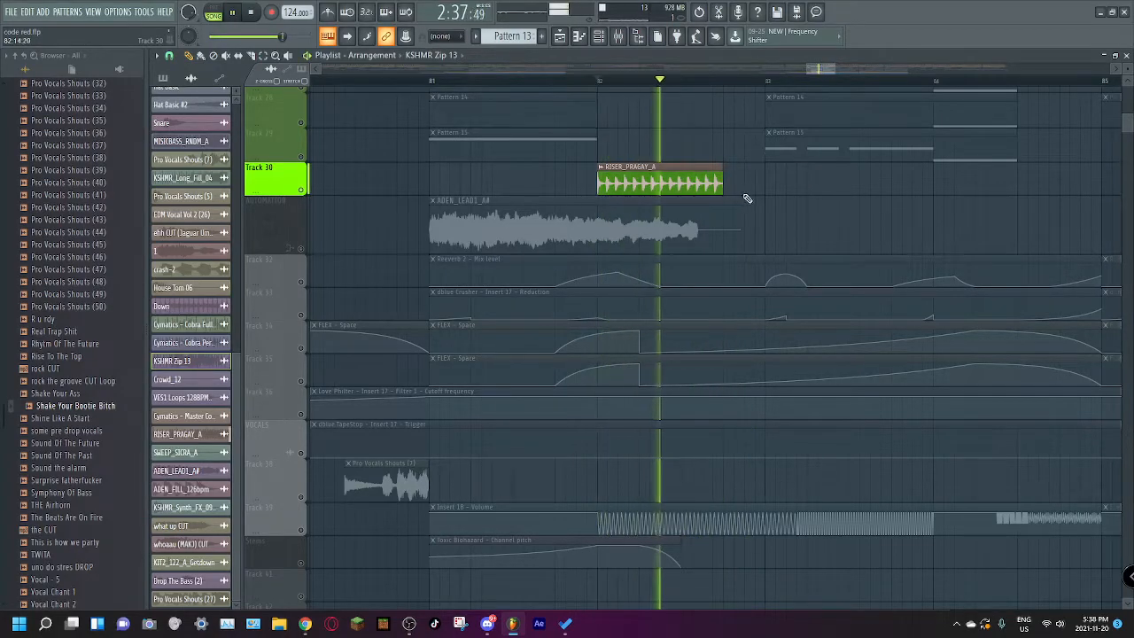
pyautogui.press('space')
# Step: Solo the BASS track to single out its TapeStop automation at bar 82, and restore all tracks
pyautogui.scroll(5, 600, 223)
pyautogui.rightClick(306, 183)
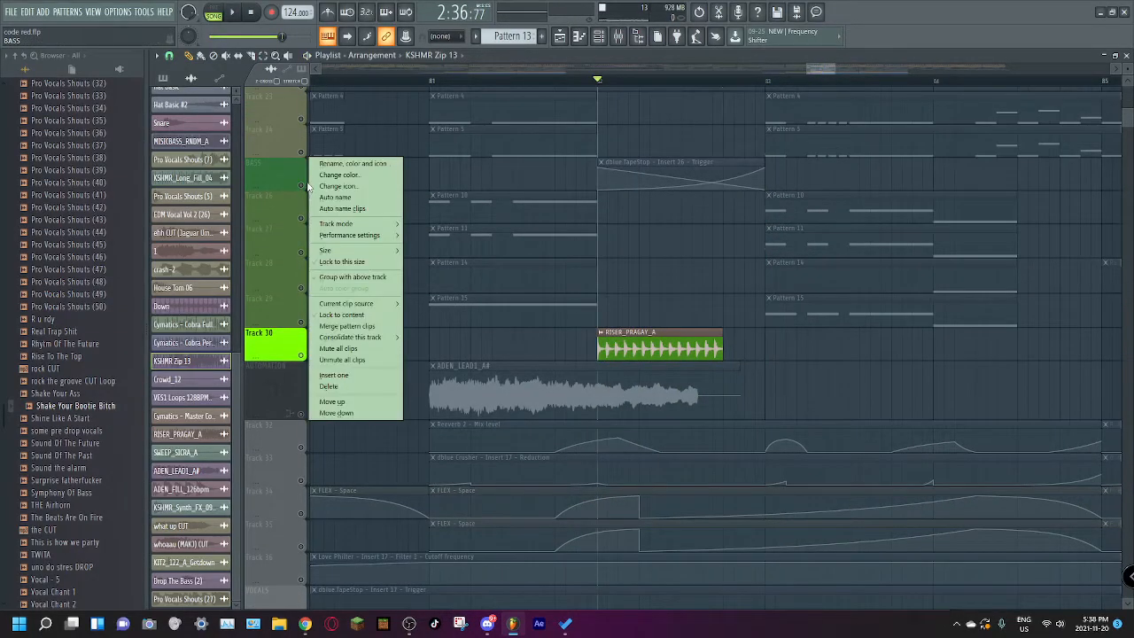
pyautogui.rightClick(301, 184)
pyautogui.rightClick(296, 182)
pyautogui.rightClick(282, 185)
pyautogui.click(272, 184)
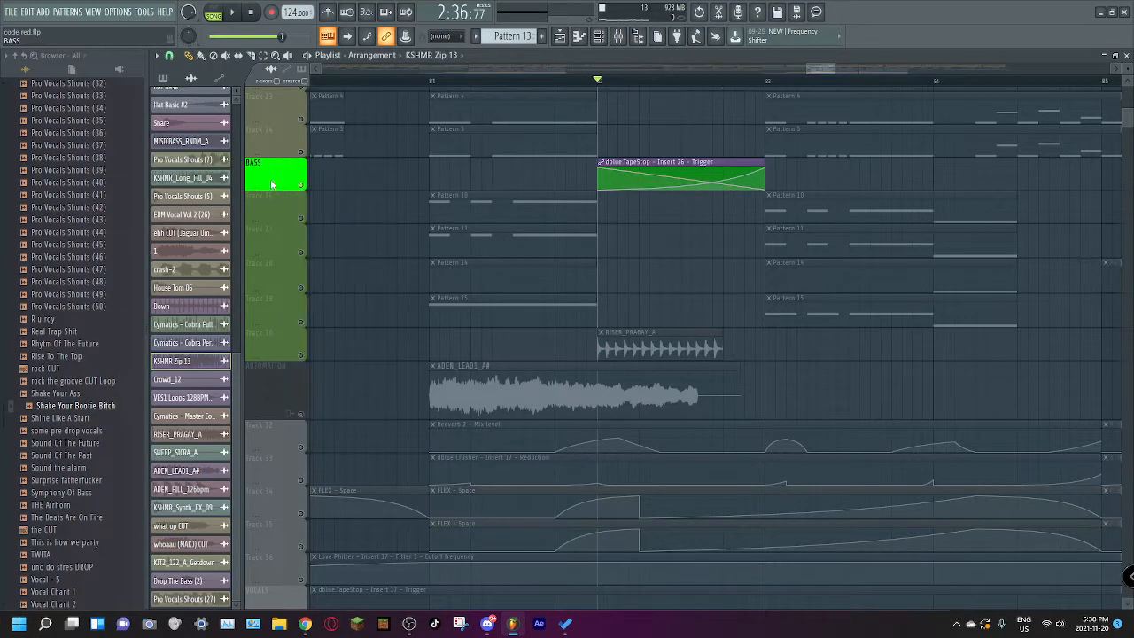
pyautogui.rightClick(302, 185)
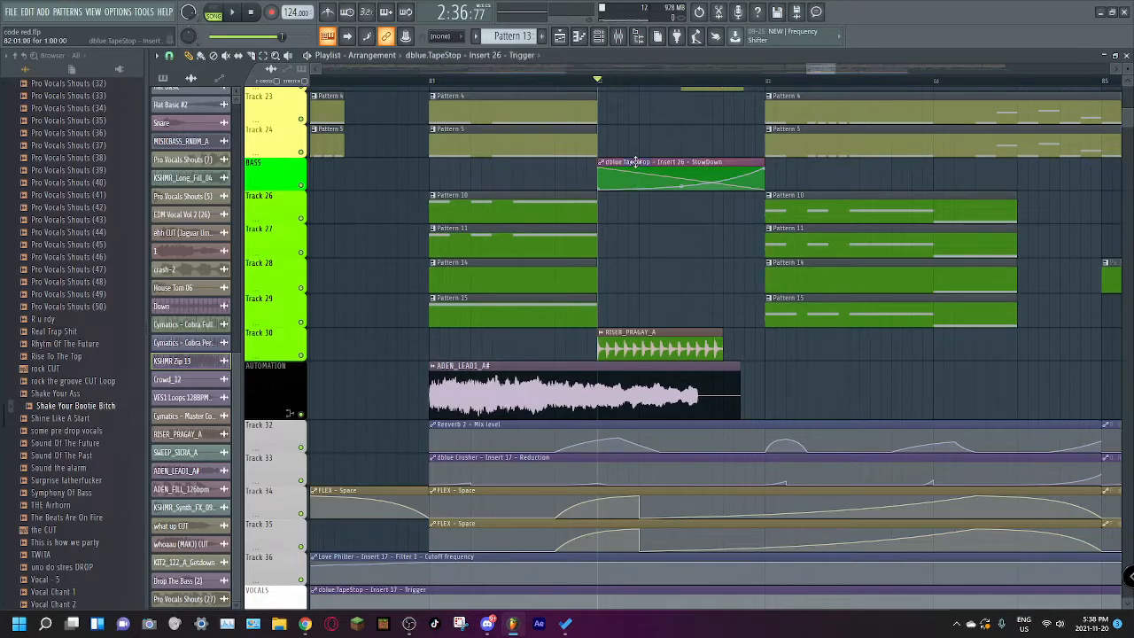
# Step: Move the dblue TapeStop Trigger automation clip down to Track 26 and back onto the BASS track
pyautogui.moveTo(634, 162); pyautogui.dragTo(635, 205)
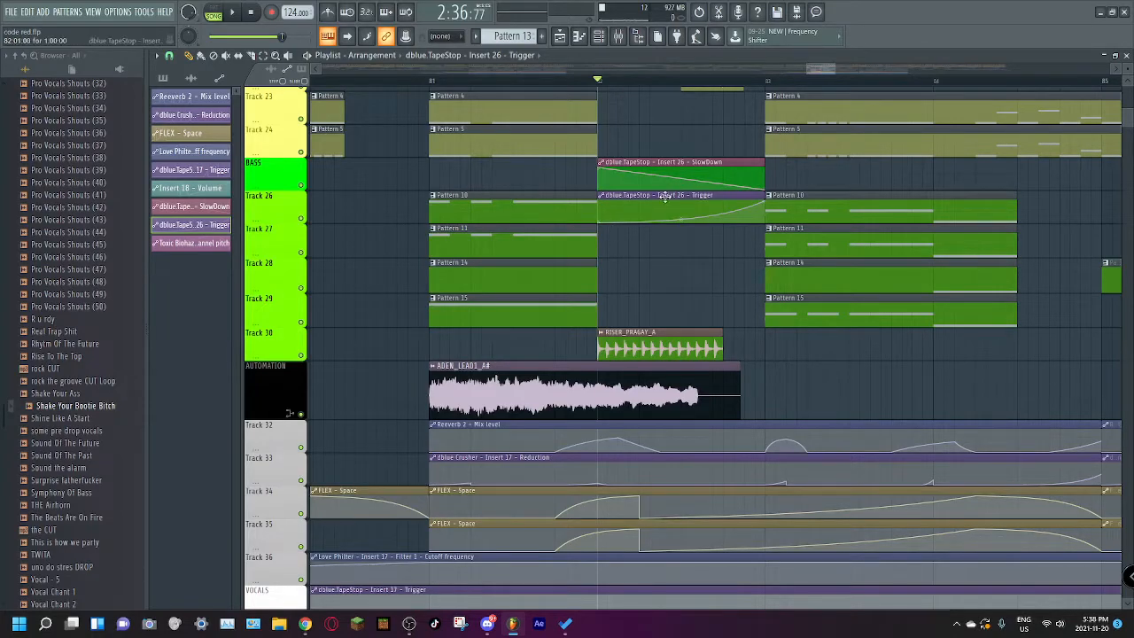
pyautogui.moveTo(665, 197); pyautogui.dragTo(674, 154)
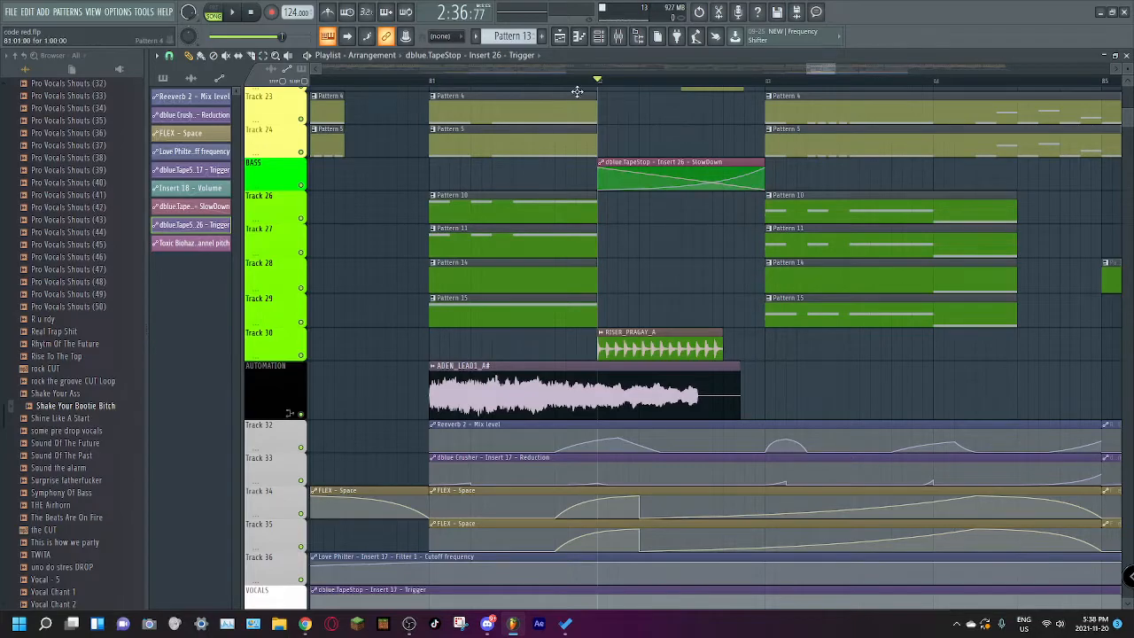
# Step: Solo Track 22 and play the SWEEP_SICRA_A clip from the middle of bar 82
pyautogui.scroll(5, 613, 177)
pyautogui.scroll(4, 607, 173)
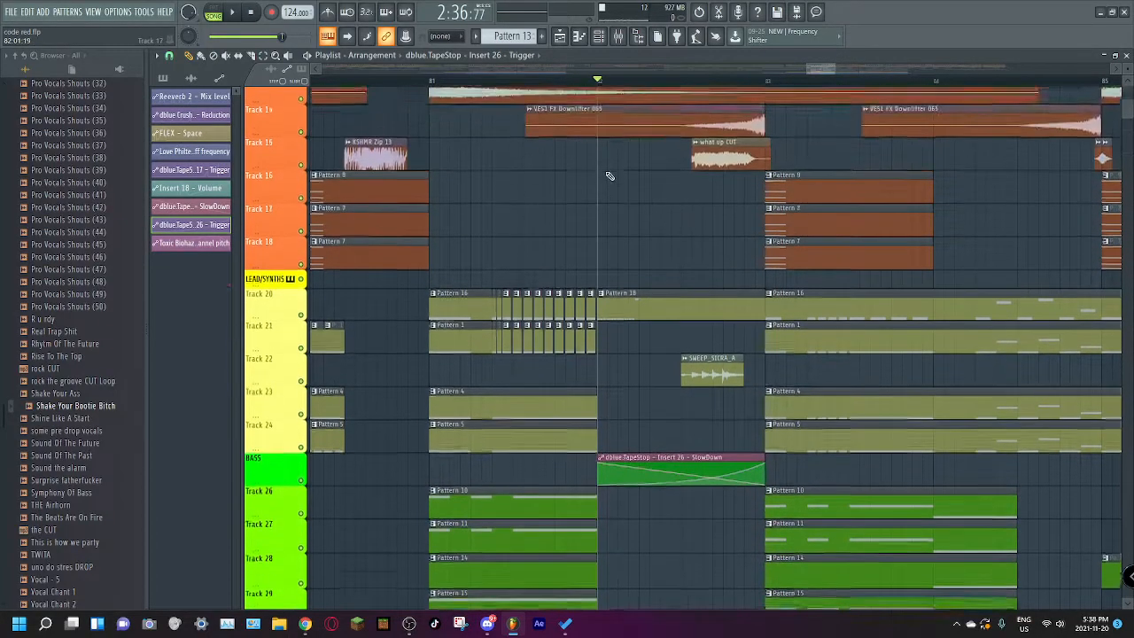
pyautogui.rightClick(302, 417)
pyautogui.click(693, 89)
pyautogui.press('space')
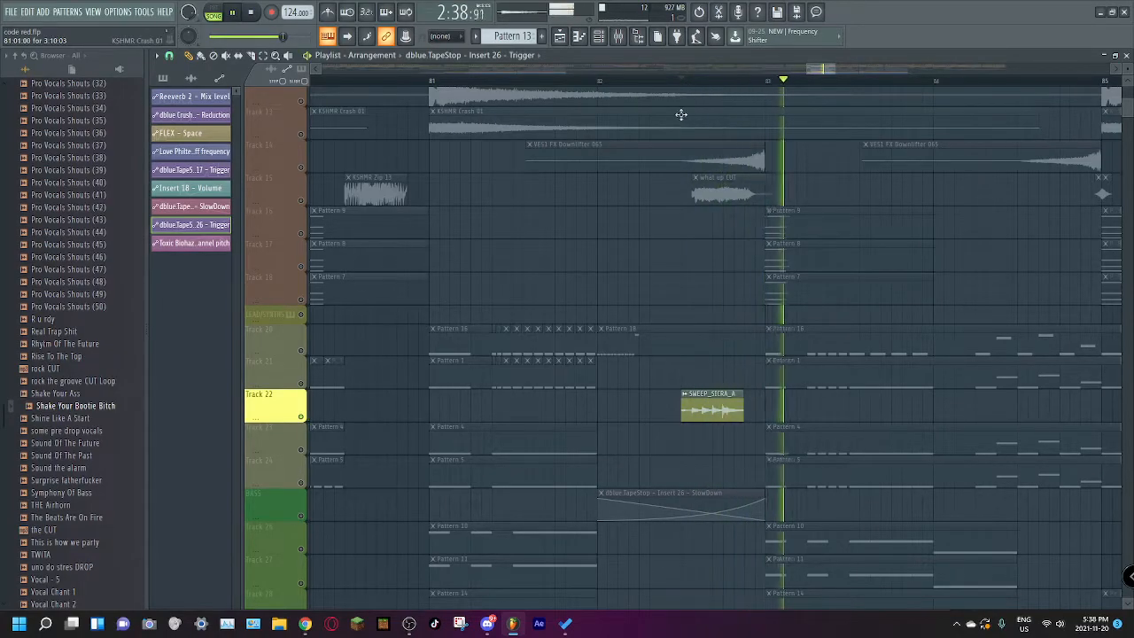
pyautogui.scroll(5, 775, 255)
pyautogui.scroll(2, 776, 257)
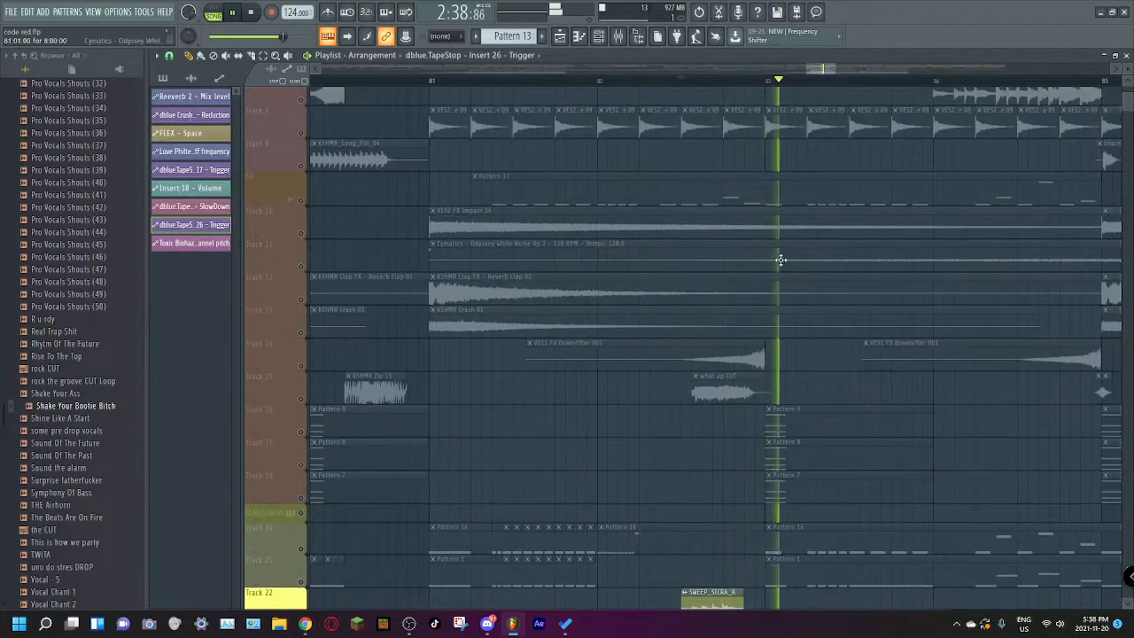
pyautogui.scroll(-10, 775, 266)
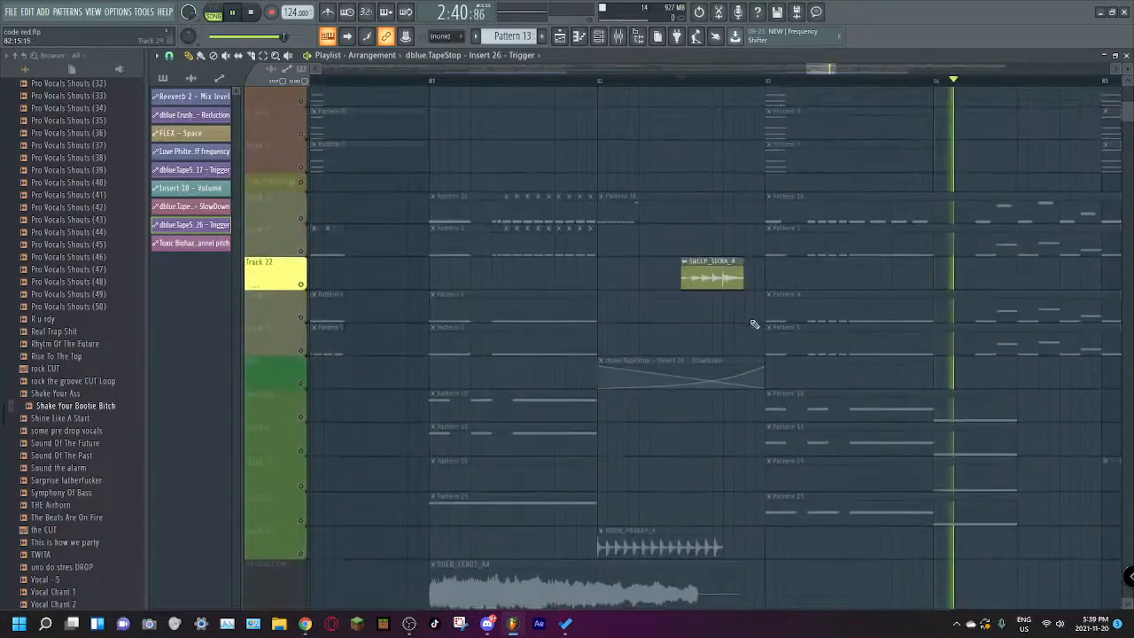
pyautogui.scroll(12, 747, 330)
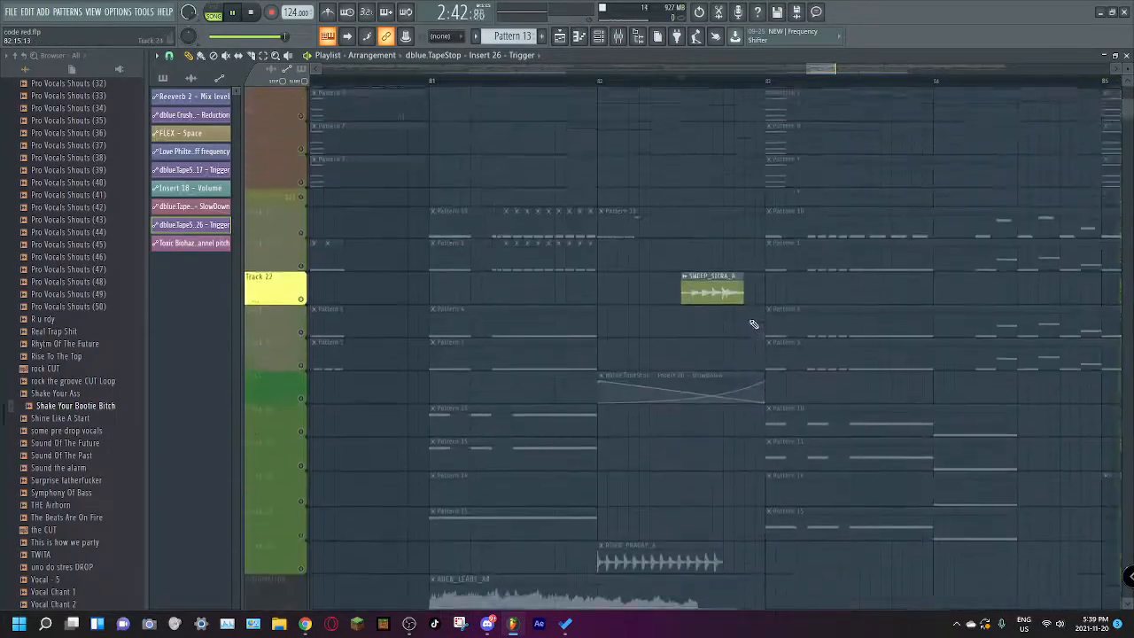
pyautogui.scroll(-15, 709, 309)
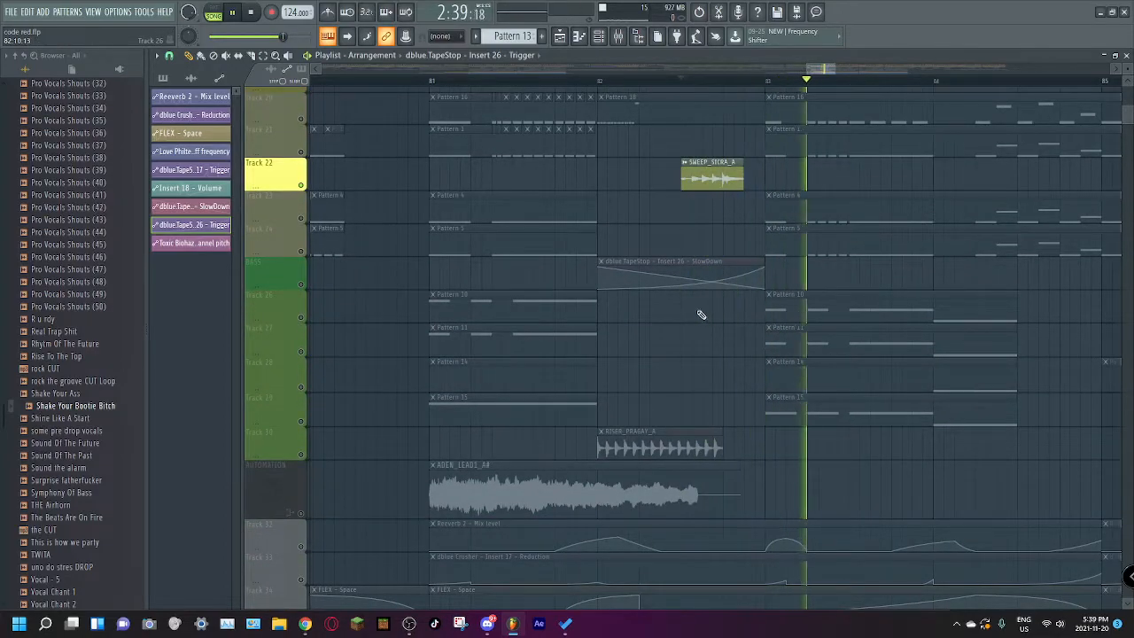
pyautogui.press('space')
pyautogui.scroll(-5, 691, 312)
pyautogui.scroll(5, 692, 312)
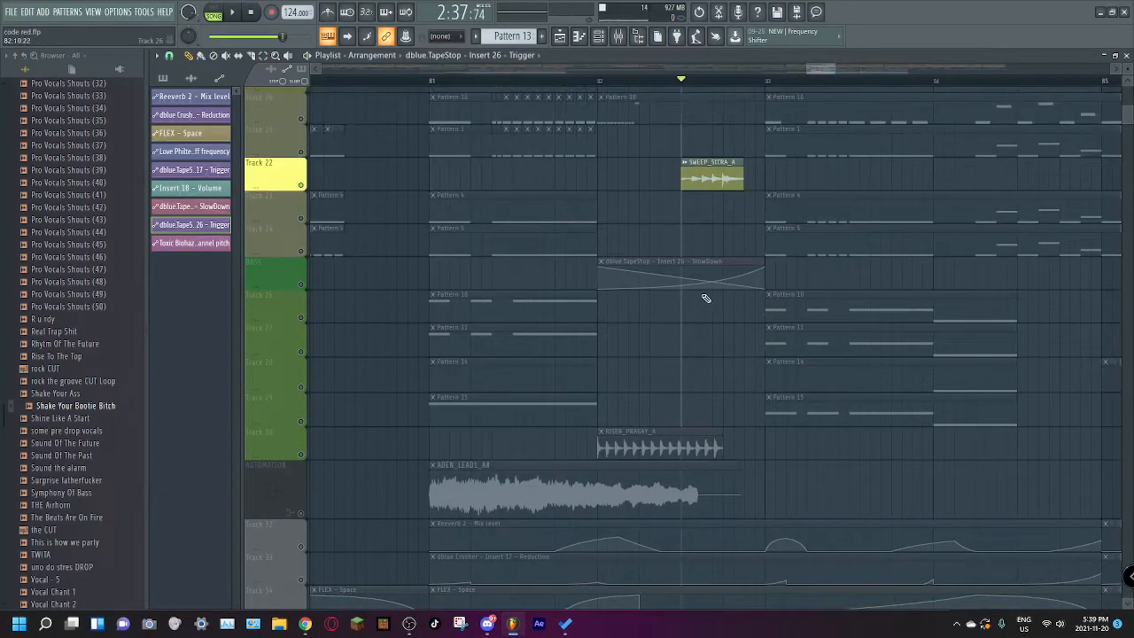
# Step: Restore all tracks and play the full arrangement from the middle of bar 82
pyautogui.moveTo(835, 66); pyautogui.dragTo(978, 97)
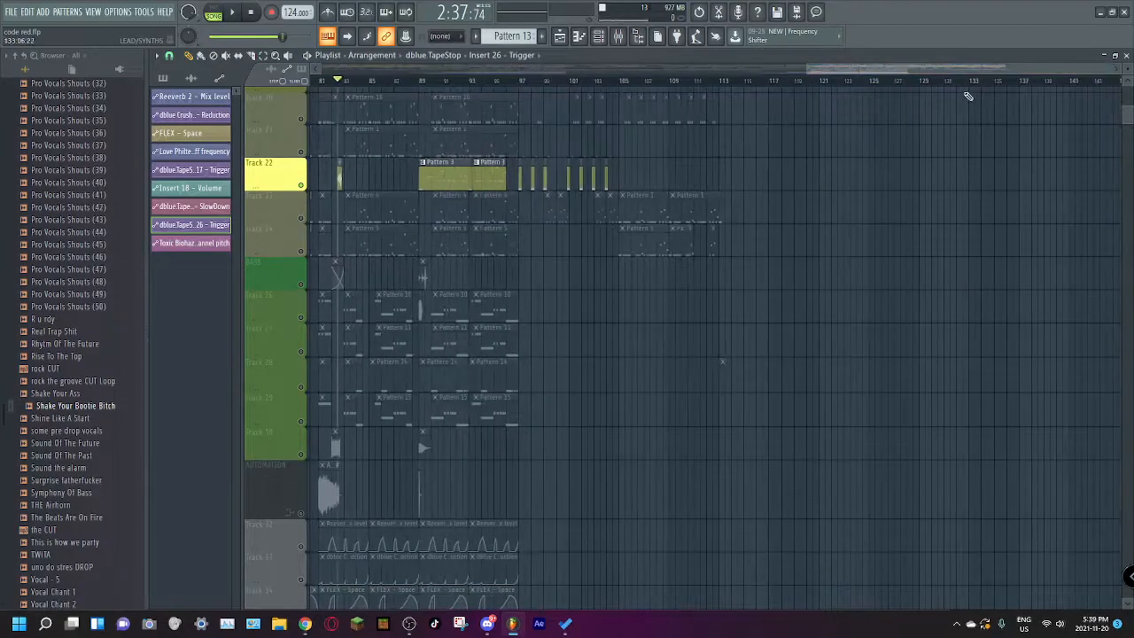
pyautogui.moveTo(830, 69); pyautogui.dragTo(652, 77)
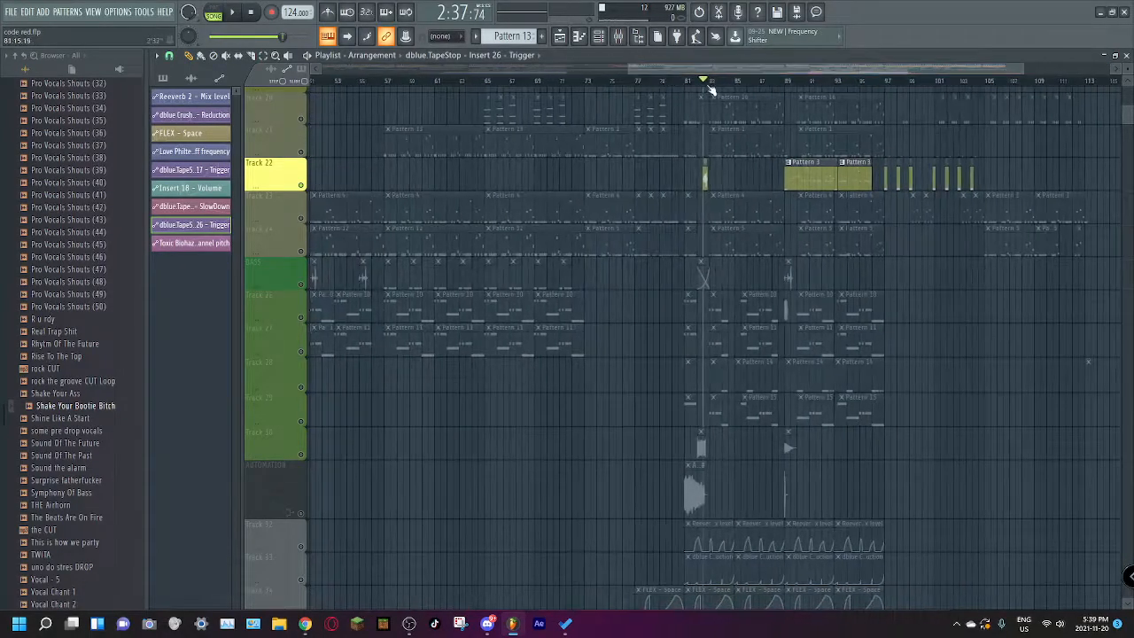
pyautogui.scroll(-6, 768, 255)
pyautogui.scroll(-3, 768, 258)
pyautogui.scroll(9, 767, 261)
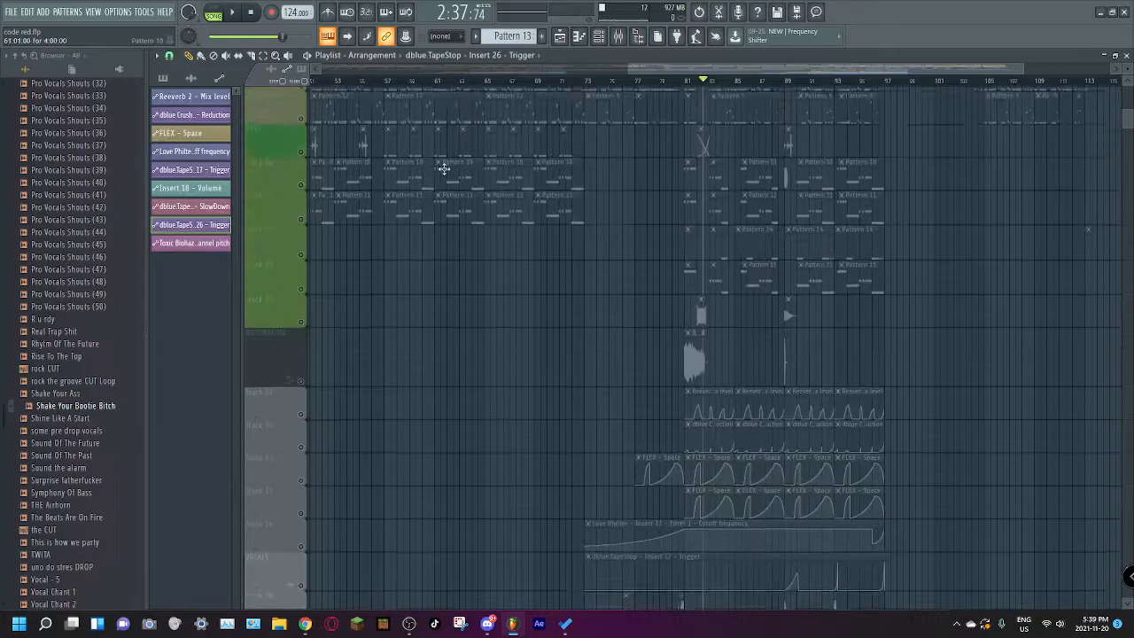
pyautogui.rightClick(301, 218)
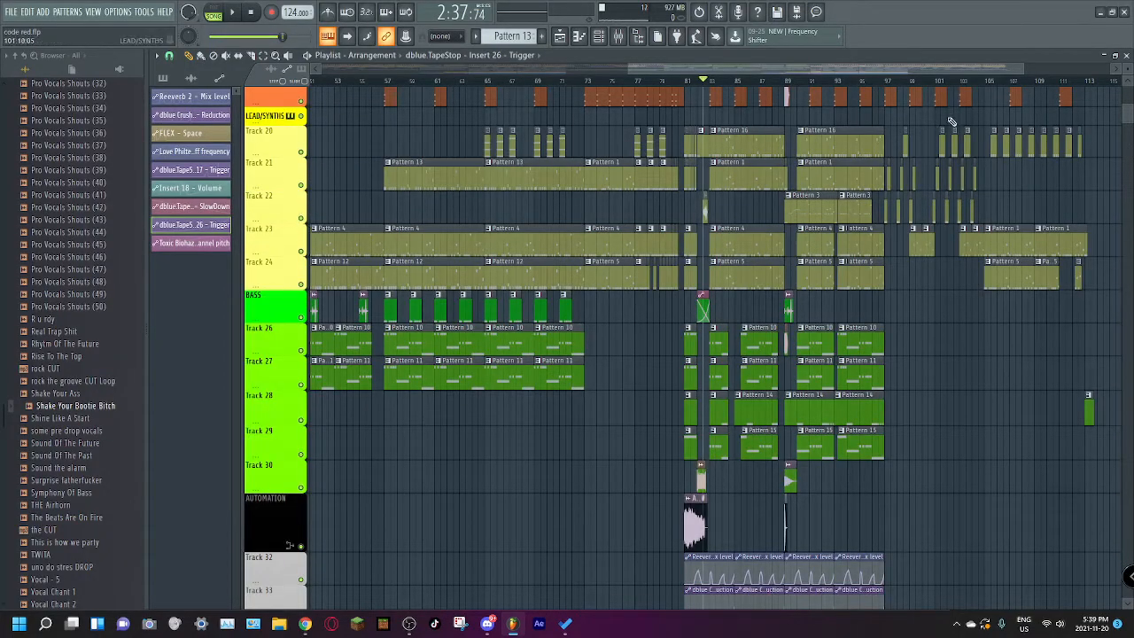
pyautogui.moveTo(1021, 67); pyautogui.dragTo(800, 100)
pyautogui.press('space')
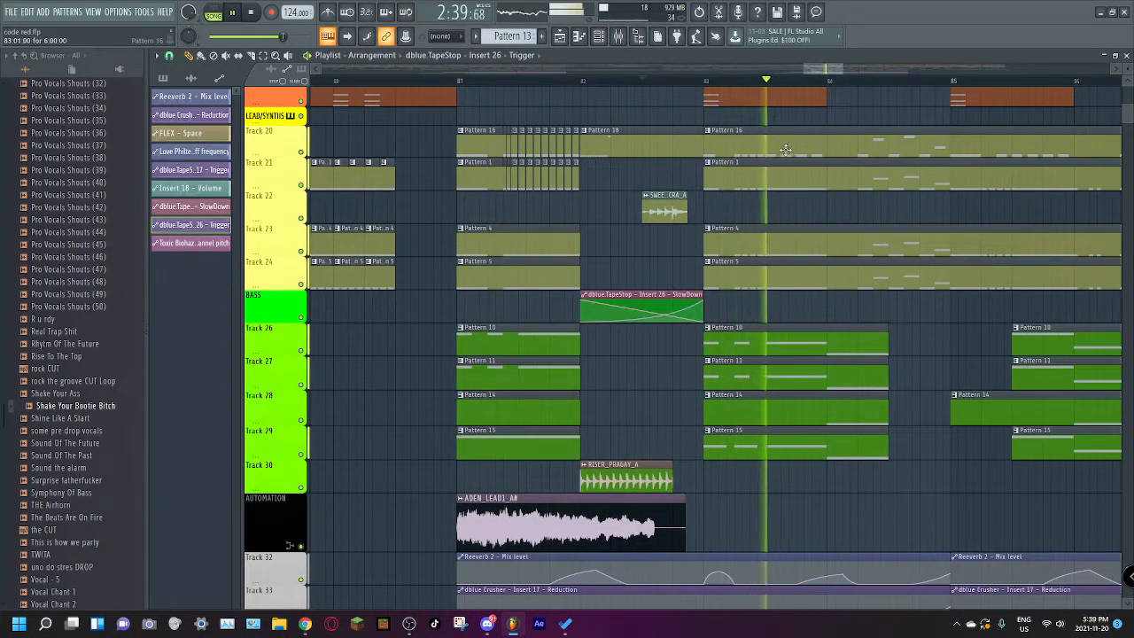
pyautogui.scroll(-5, 726, 248)
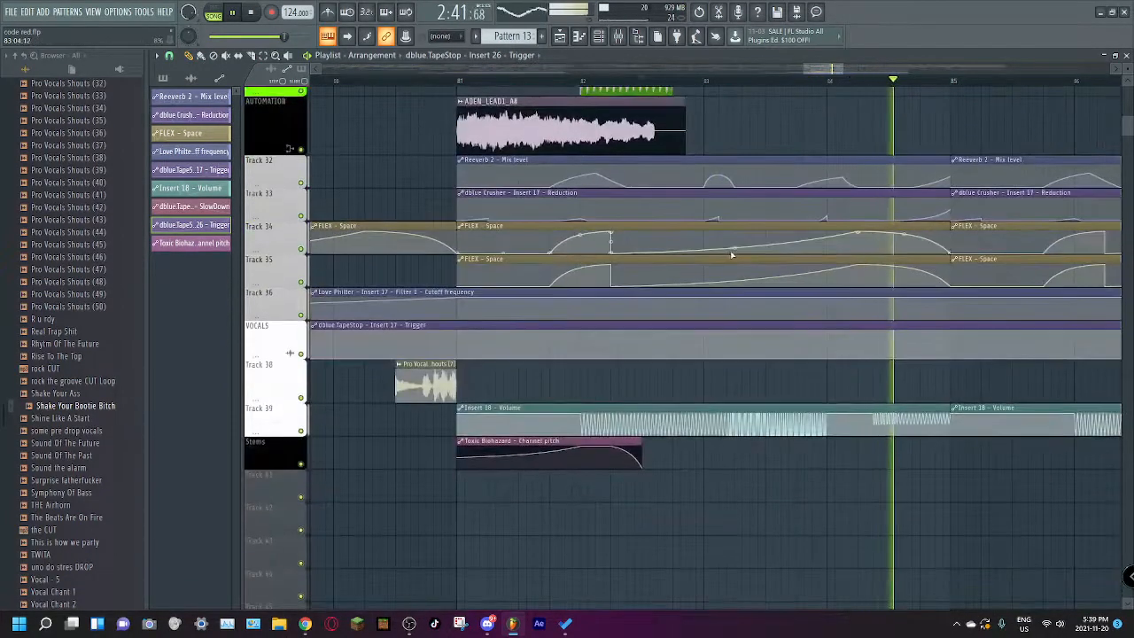
pyautogui.scroll(10, 735, 243)
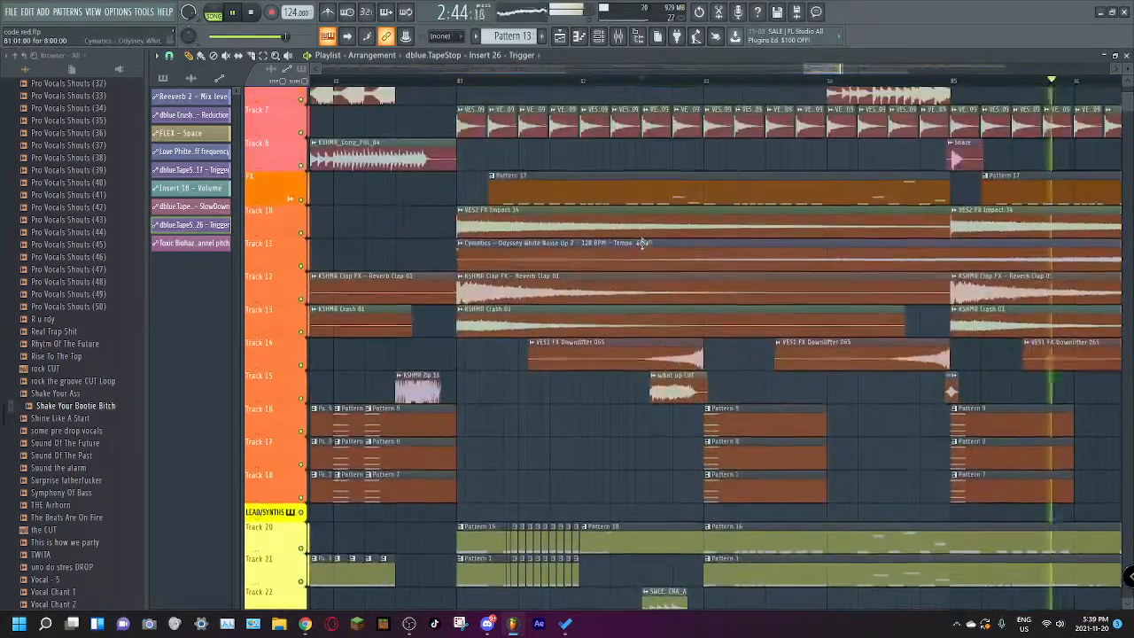
pyautogui.press('space')
# Step: Solo Track 15 and play the "what up CUT" clip in bar 82
pyautogui.rightClick(301, 399)
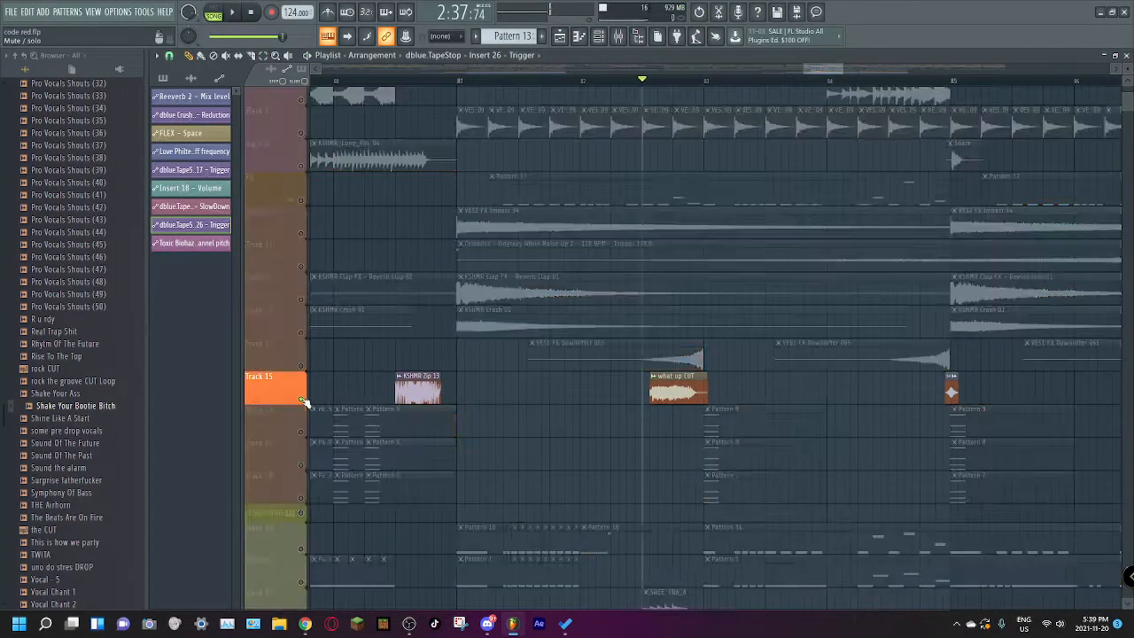
pyautogui.click(651, 81)
pyautogui.click(656, 82)
pyautogui.press('space')
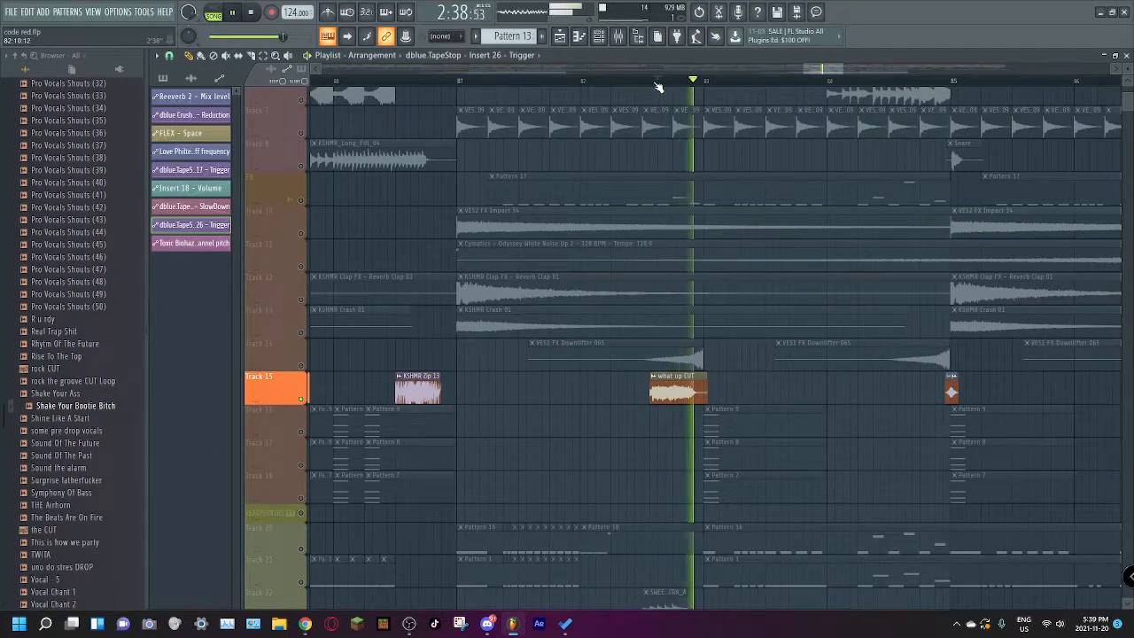
pyautogui.press('space')
# Step: Play Track 15's short clips at bar 85 several times
pyautogui.click(953, 82)
pyautogui.press('space')
# Step: Play Track 15's clip just before bar 89
pyautogui.press('space')
pyautogui.press('space')
pyautogui.press('space')
pyautogui.press('space')
pyautogui.press('space')
pyautogui.moveTo(833, 69); pyautogui.dragTo(873, 83)
pyautogui.click(604, 81)
pyautogui.press('space')
pyautogui.press('space')
pyautogui.click(590, 82)
# Step: Play Track 15's Cymatics - Cobra Percussion Loop 2 clip from bar 90
pyautogui.moveTo(850, 73); pyautogui.dragTo(872, 78)
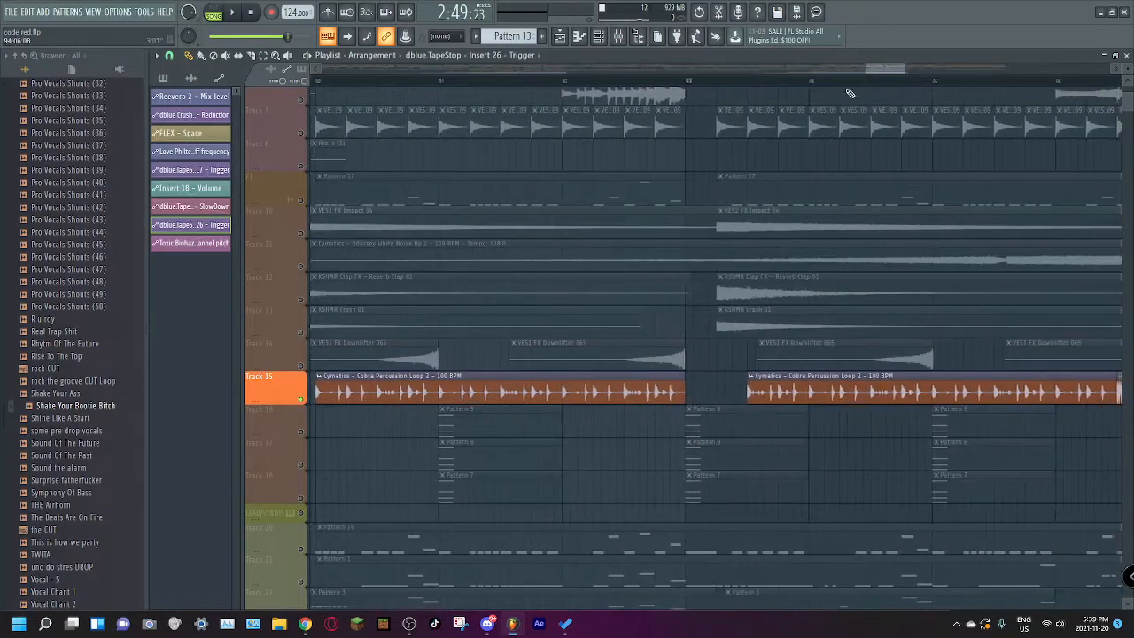
pyautogui.moveTo(329, 82); pyautogui.dragTo(391, 87)
pyautogui.press('space')
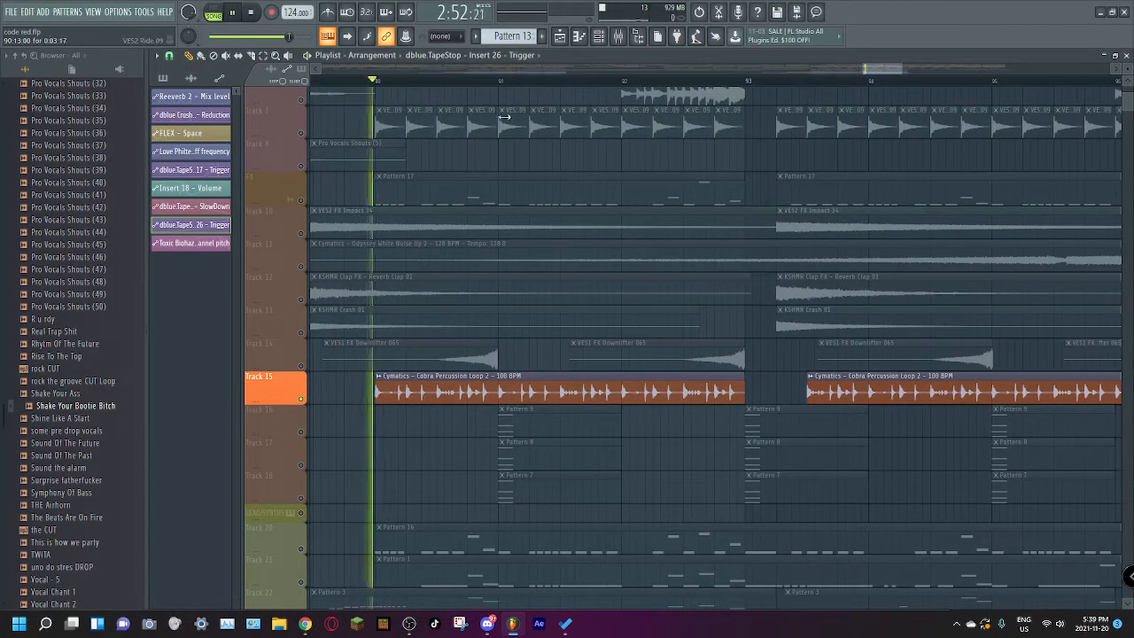
pyautogui.moveTo(901, 69); pyautogui.dragTo(1098, 74)
pyautogui.moveTo(992, 68); pyautogui.dragTo(850, 69)
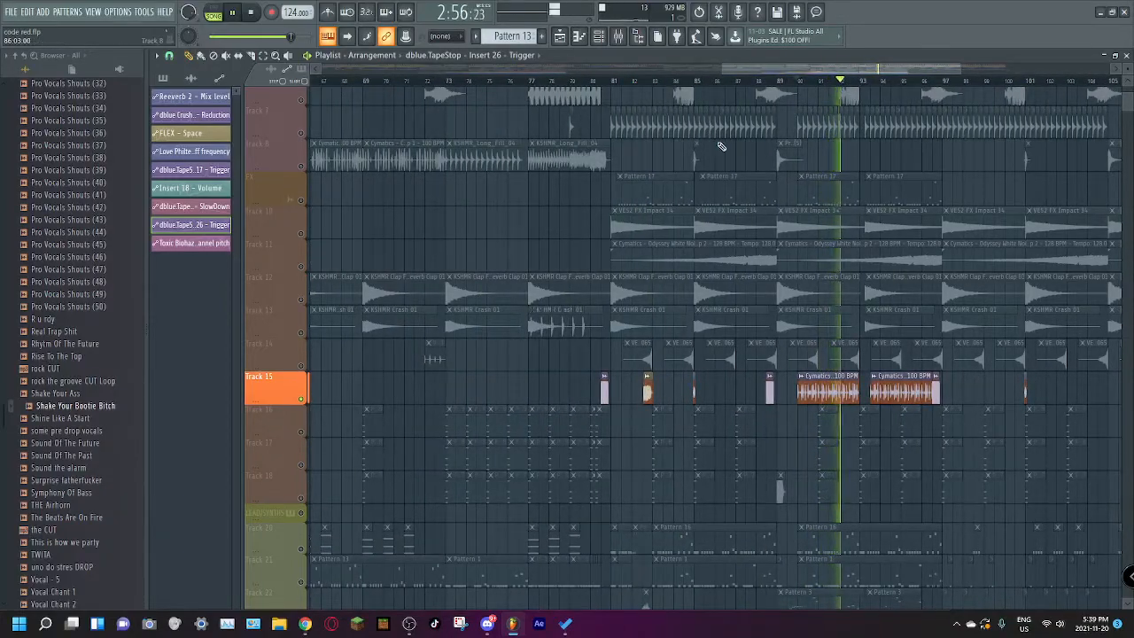
pyautogui.press('space')
# Step: Restore all tracks and play the full arrangement from bar 97
pyautogui.scroll(5, 771, 156)
pyautogui.moveTo(960, 70); pyautogui.dragTo(1132, 70)
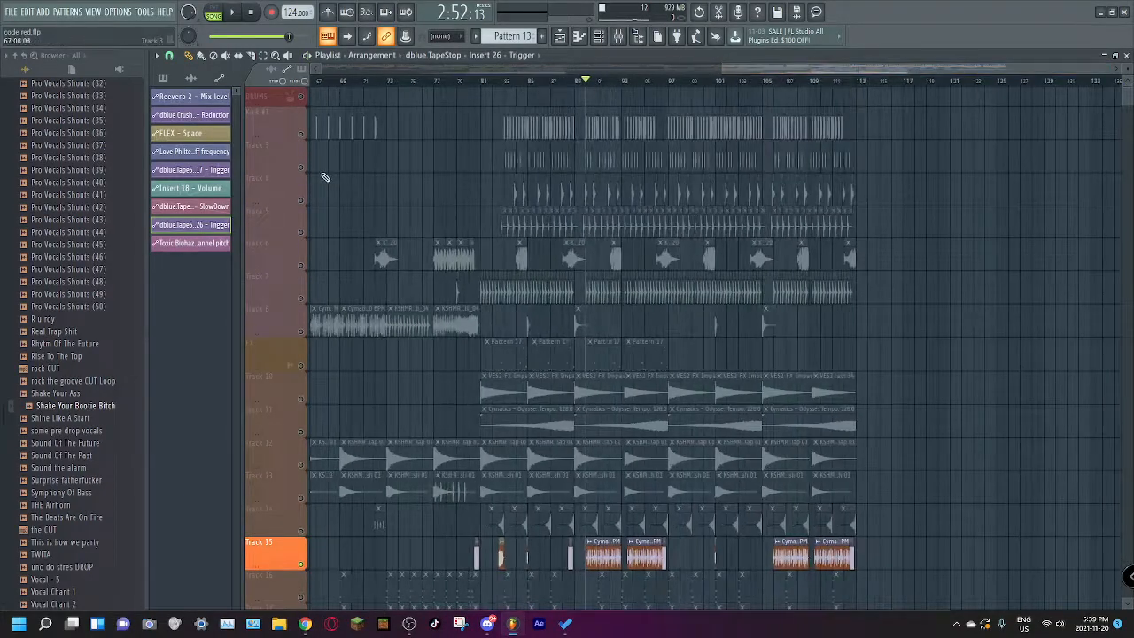
pyautogui.rightClick(302, 137)
pyautogui.rightClick(302, 138)
pyautogui.scroll(-10, 580, 144)
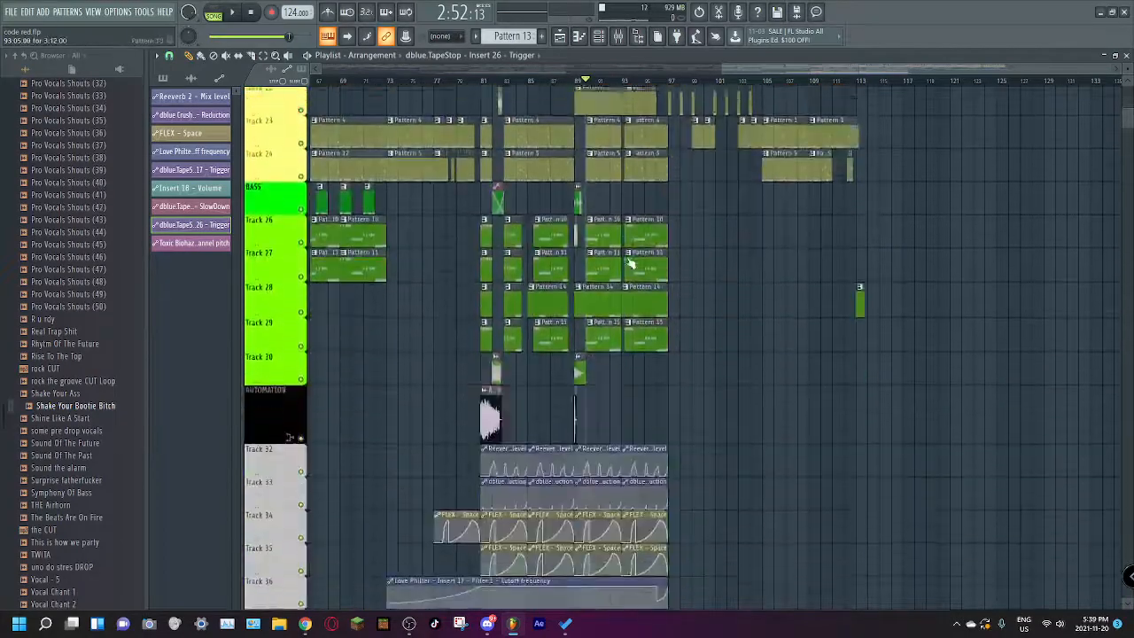
pyautogui.click(670, 82)
pyautogui.press('space')
pyautogui.scroll(5, 850, 142)
pyautogui.scroll(2, 791, 153)
pyautogui.press('space')
# Step: Show the whole arrangement, then open the mixer and select the Kick #1 track
pyautogui.moveTo(813, 70); pyautogui.dragTo(296, 107)
pyautogui.moveTo(745, 68); pyautogui.dragTo(1085, 73)
pyautogui.click(618, 37)
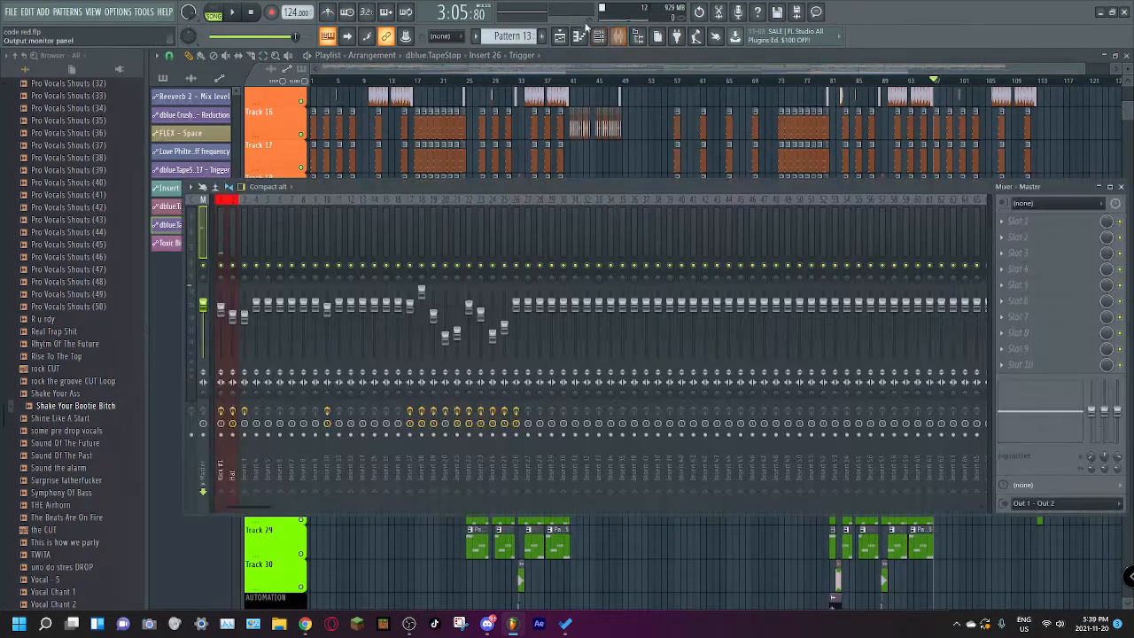
pyautogui.click(225, 215)
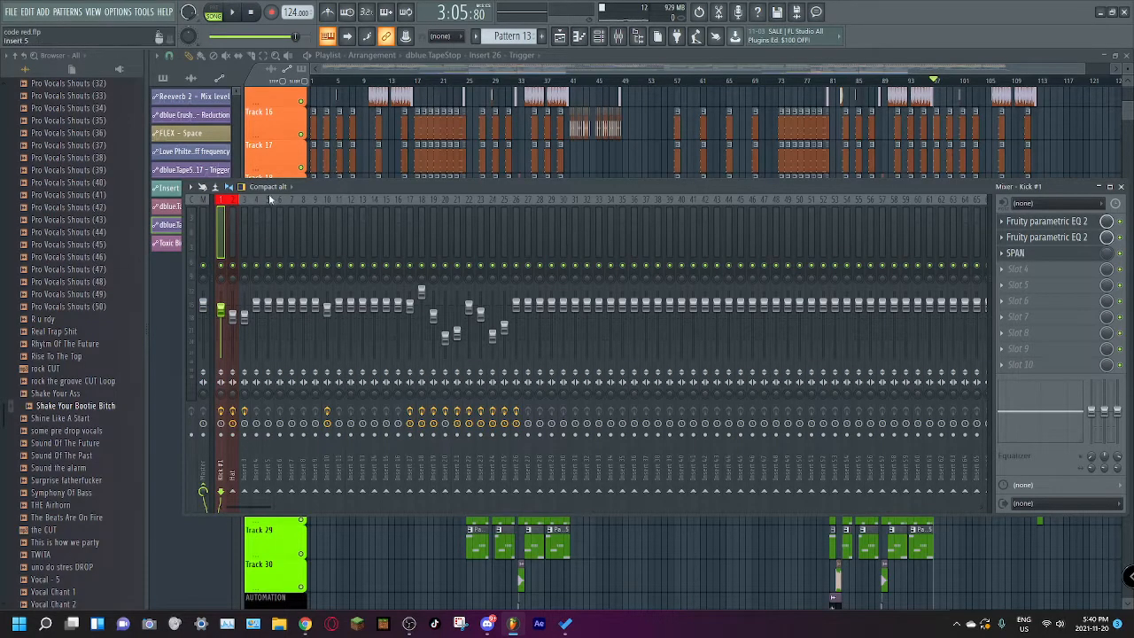
# Step: Show all channels in the channel rack and open the Cymatics - Kick 82 - G# sample's settings
pyautogui.click(598, 37)
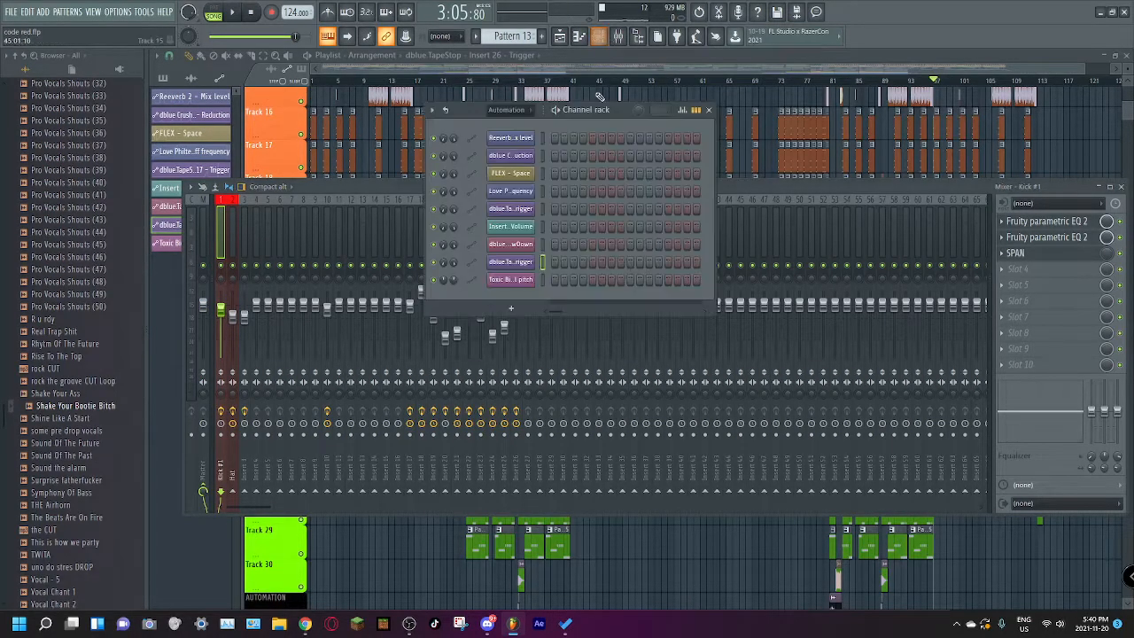
pyautogui.click(506, 110)
pyautogui.click(506, 124)
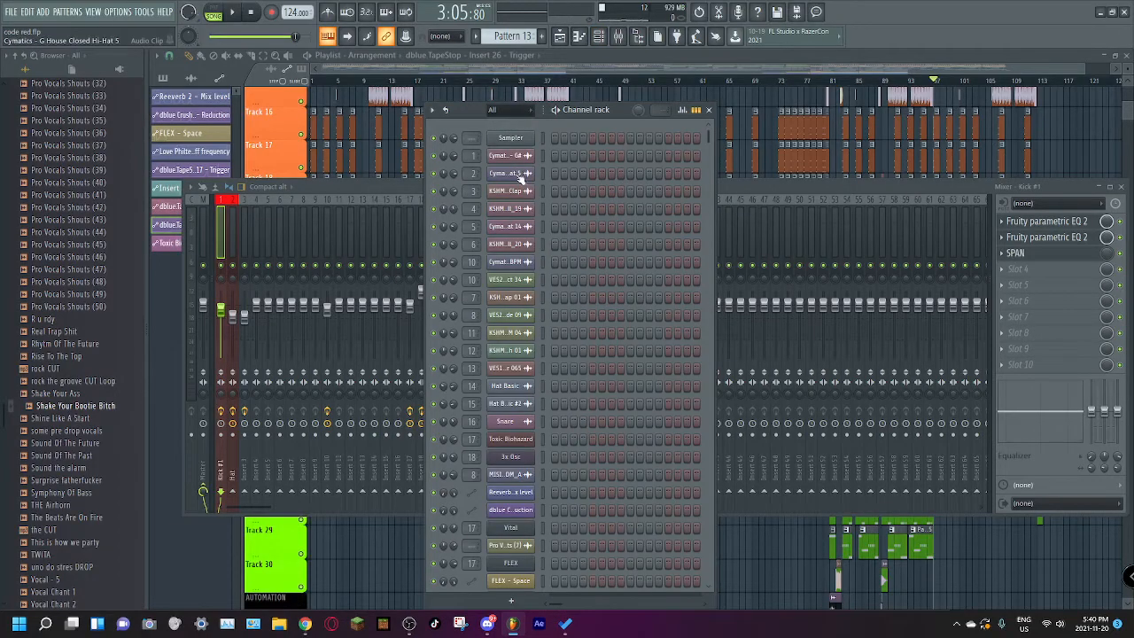
pyautogui.click(518, 156)
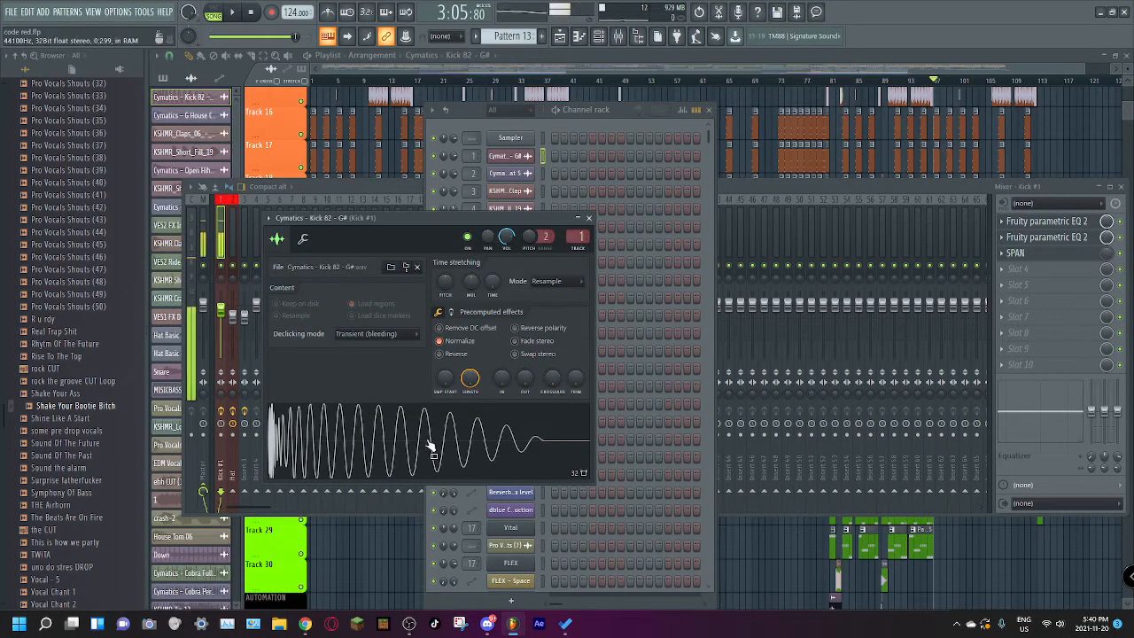
# Step: Open Kick #1's two Fruity parametric EQ 2 effects and SPAN, arrange their windows side by side, and close them
pyautogui.click(1076, 221)
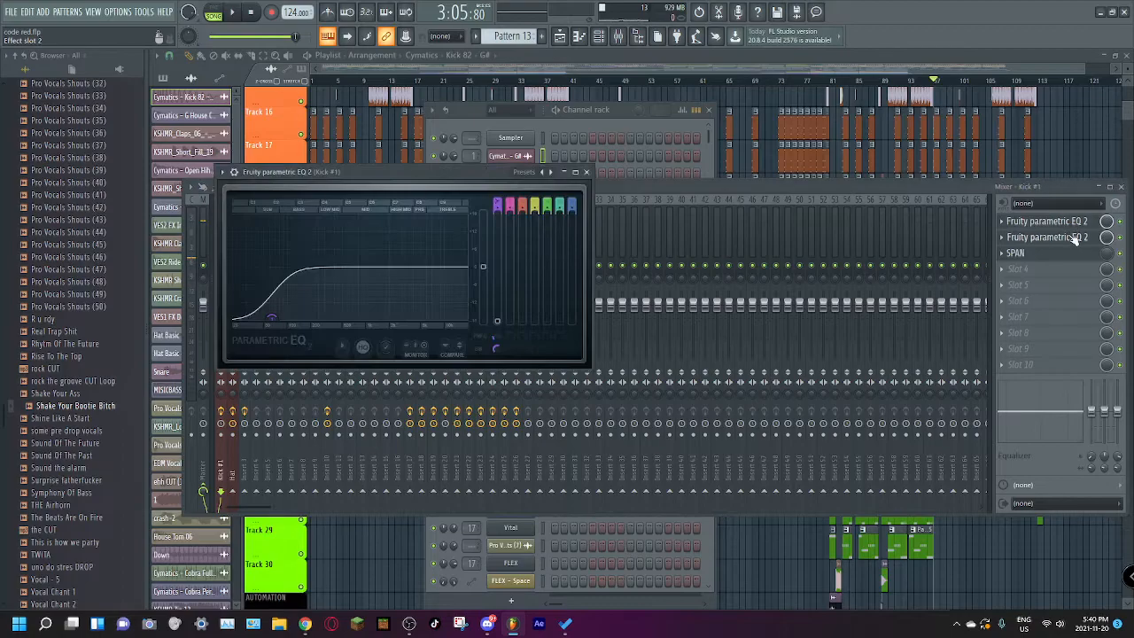
pyautogui.click(1048, 241)
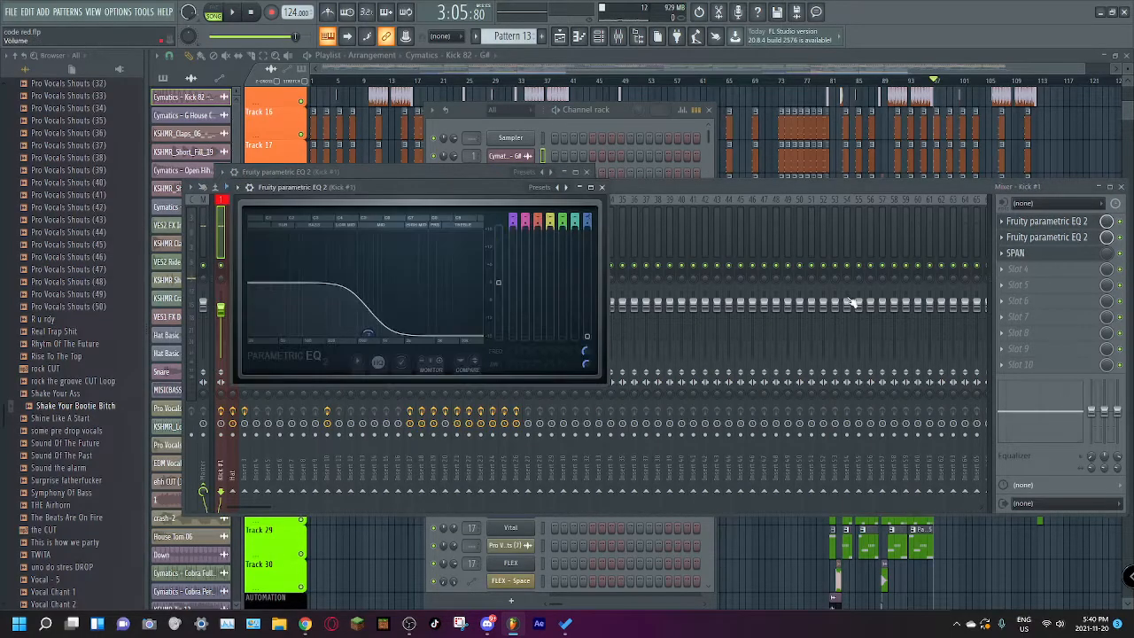
pyautogui.click(1047, 256)
pyautogui.moveTo(576, 204); pyautogui.dragTo(950, 196)
pyautogui.moveTo(459, 172)
pyautogui.mouseDown()
pyautogui.moveTo(434, 188)
pyautogui.moveTo(452, 183)
pyautogui.mouseUp()
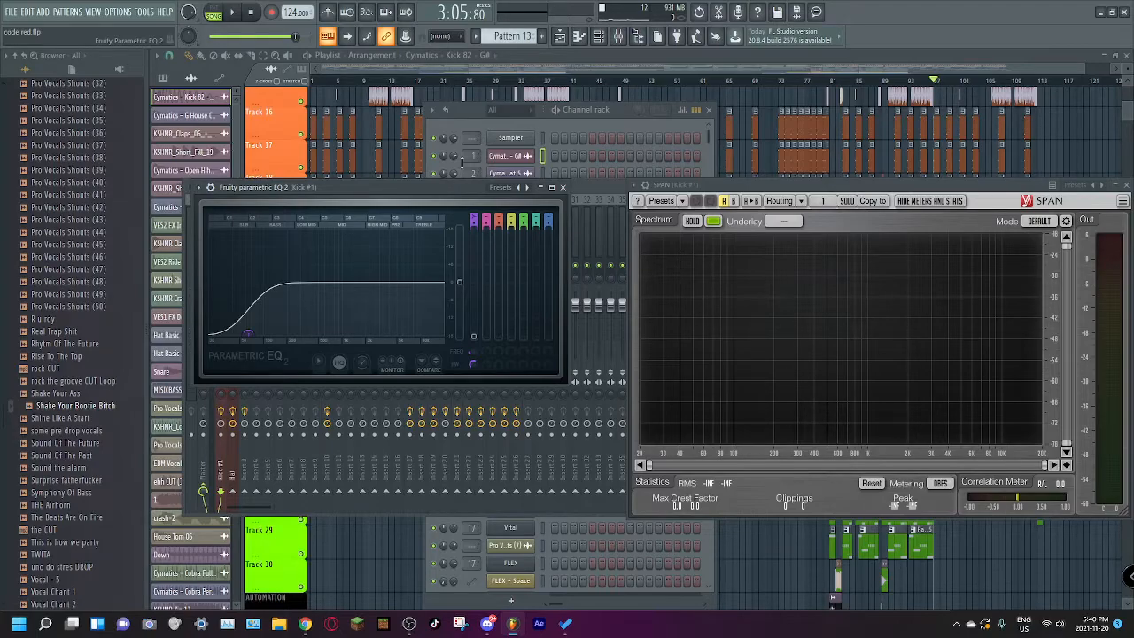
pyautogui.moveTo(806, 186); pyautogui.dragTo(807, 191)
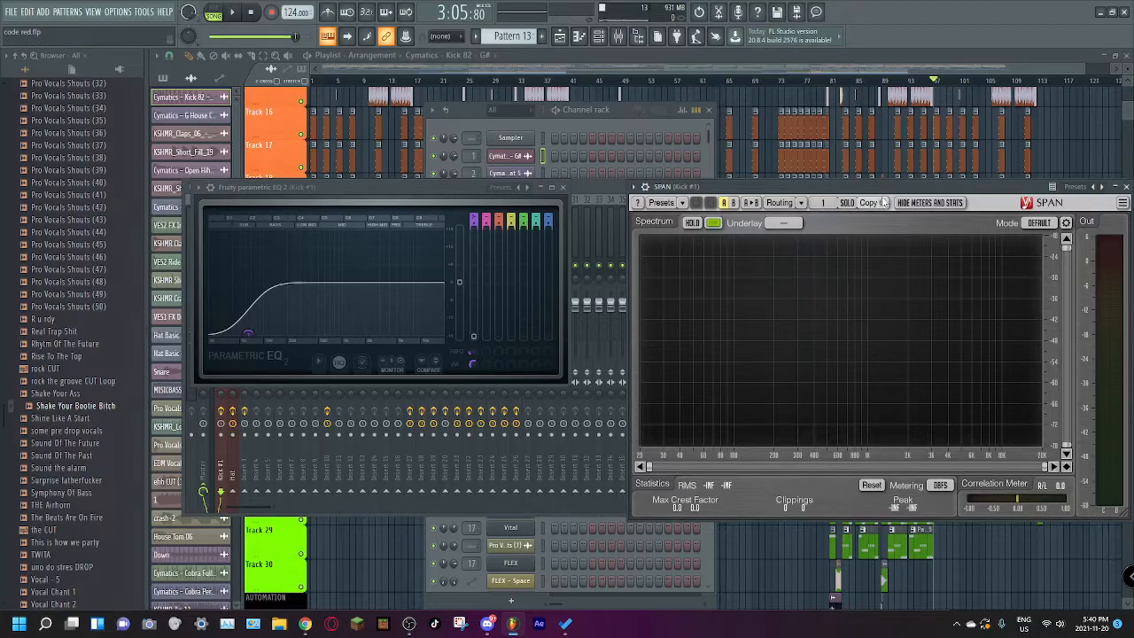
pyautogui.moveTo(863, 192); pyautogui.dragTo(847, 191)
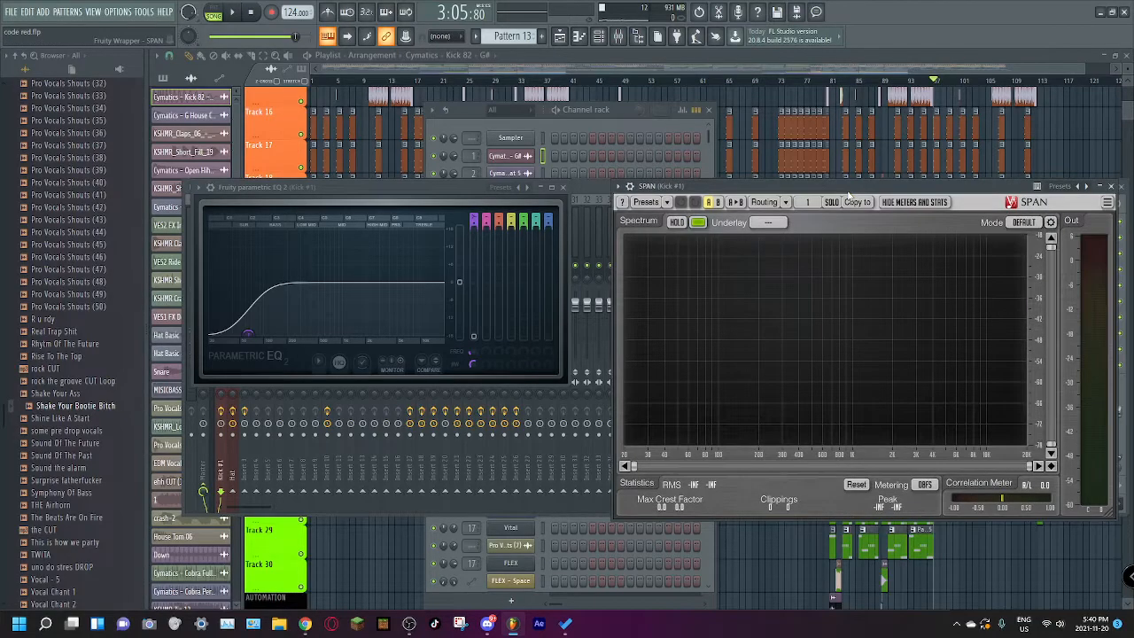
pyautogui.click(580, 189)
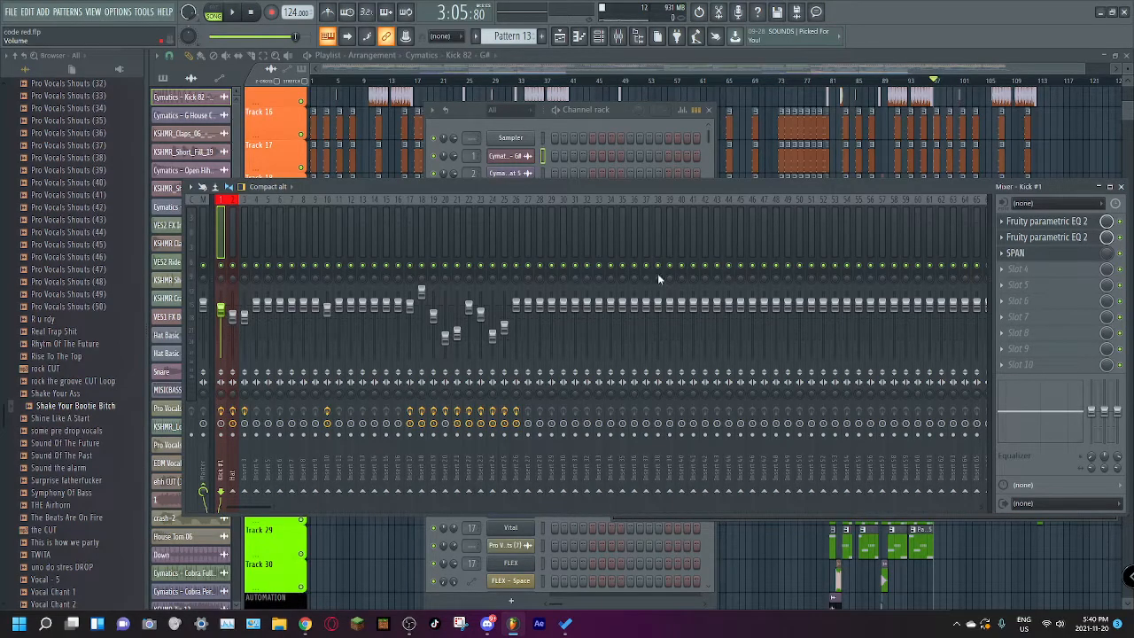
# Step: Examine the low-cut and high-cut curves in Kick #1's two Fruity parametric EQ 2 effects again
pyautogui.click(1028, 223)
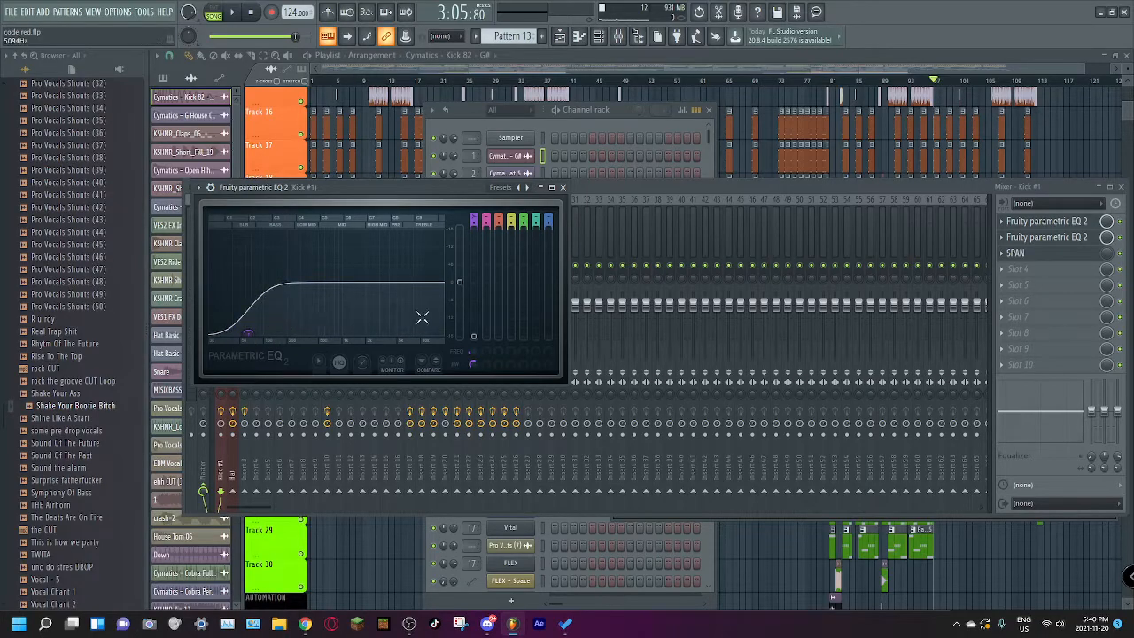
pyautogui.click(1028, 237)
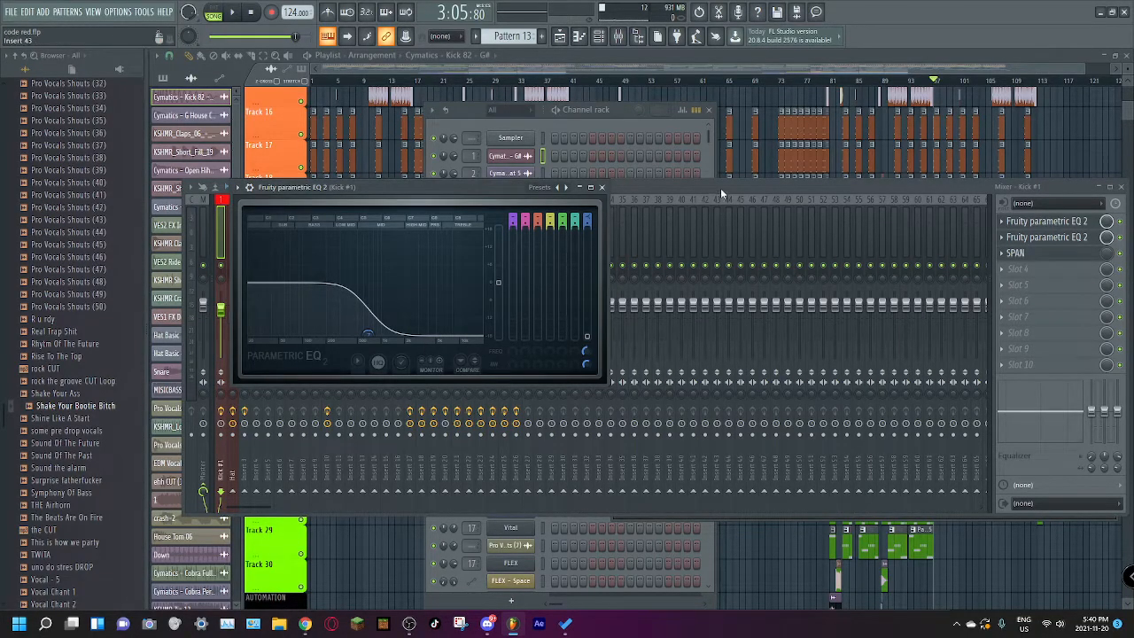
pyautogui.click(859, 191)
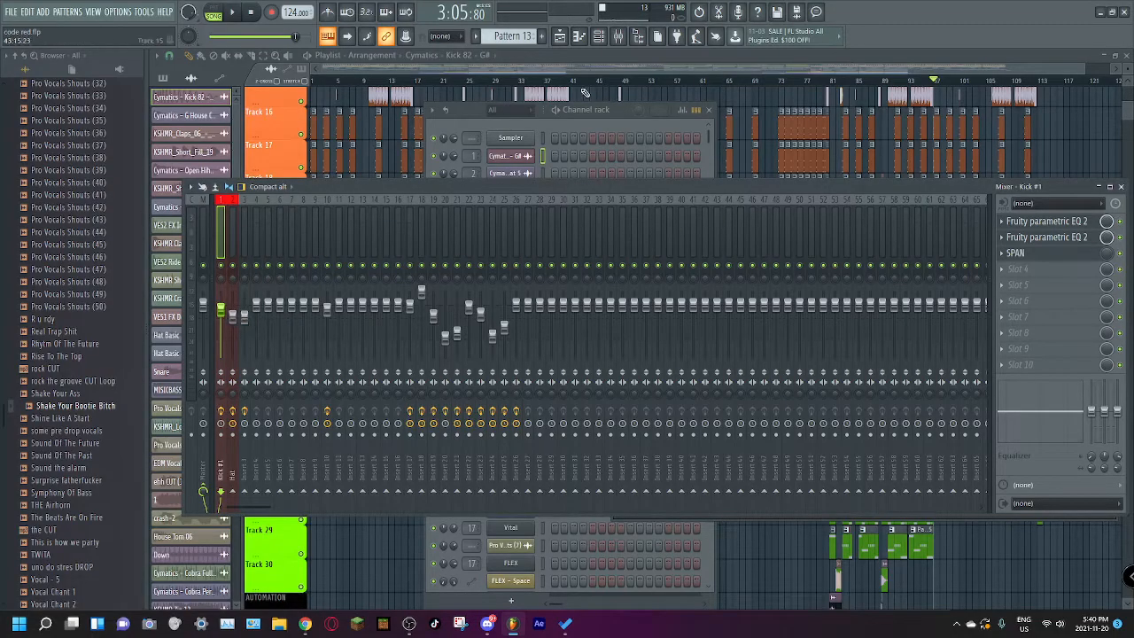
# Step: Place the playhead at bar 17 and bring the drum tracks of the arrangement into view
pyautogui.click(431, 81)
pyautogui.moveTo(431, 80); pyautogui.dragTo(420, 191)
pyautogui.hscroll(2, 529, 71)
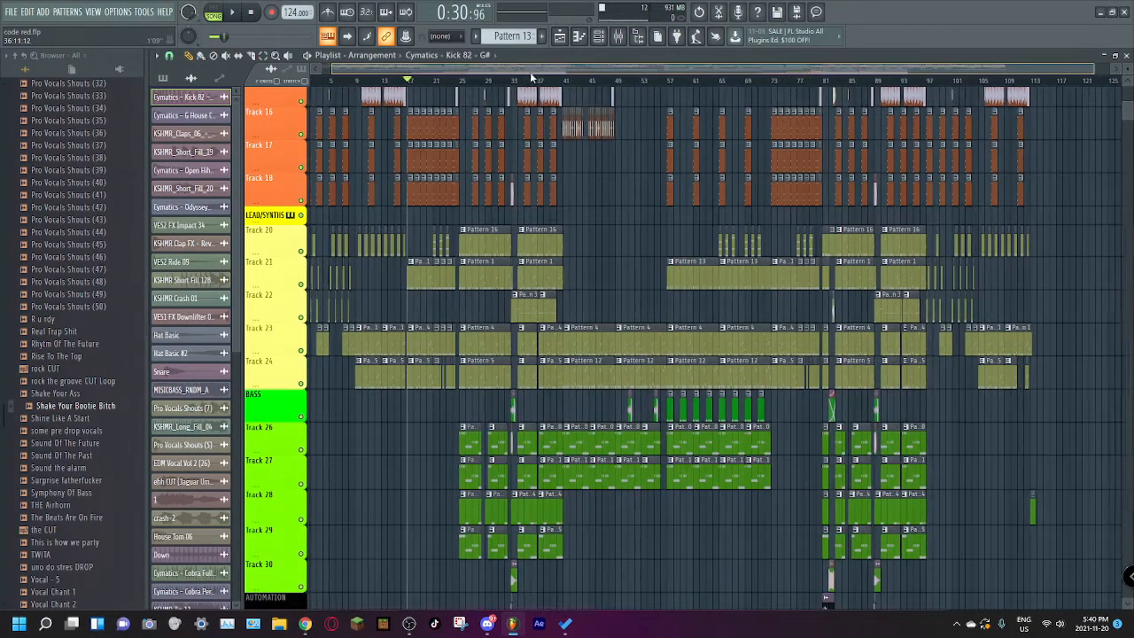
pyautogui.scroll(5, 567, 115)
pyautogui.scroll(7, 567, 116)
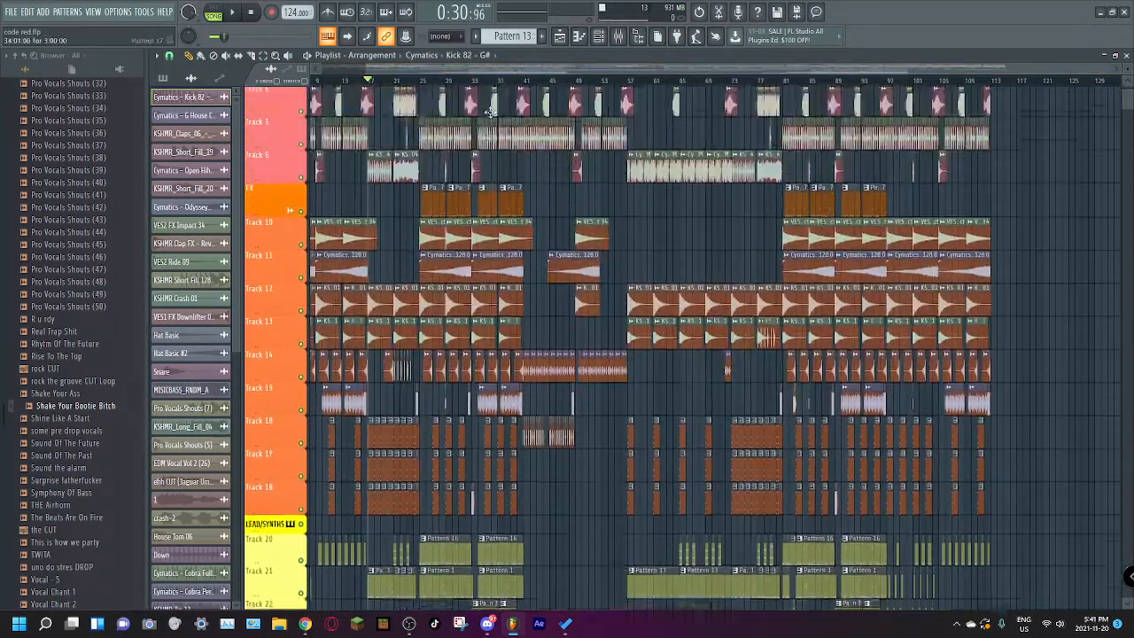
# Step: Show the channel rack over the mixer and open the Cymatics - G House Closed Hi-Hat 5 sample's settings
pyautogui.click(637, 37)
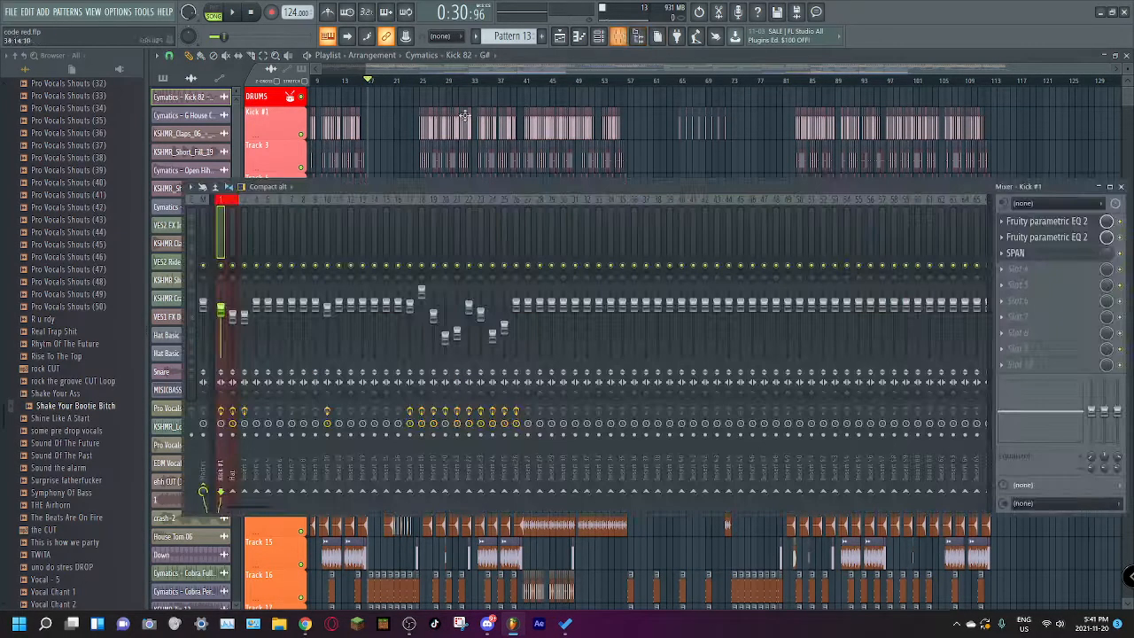
pyautogui.click(257, 138)
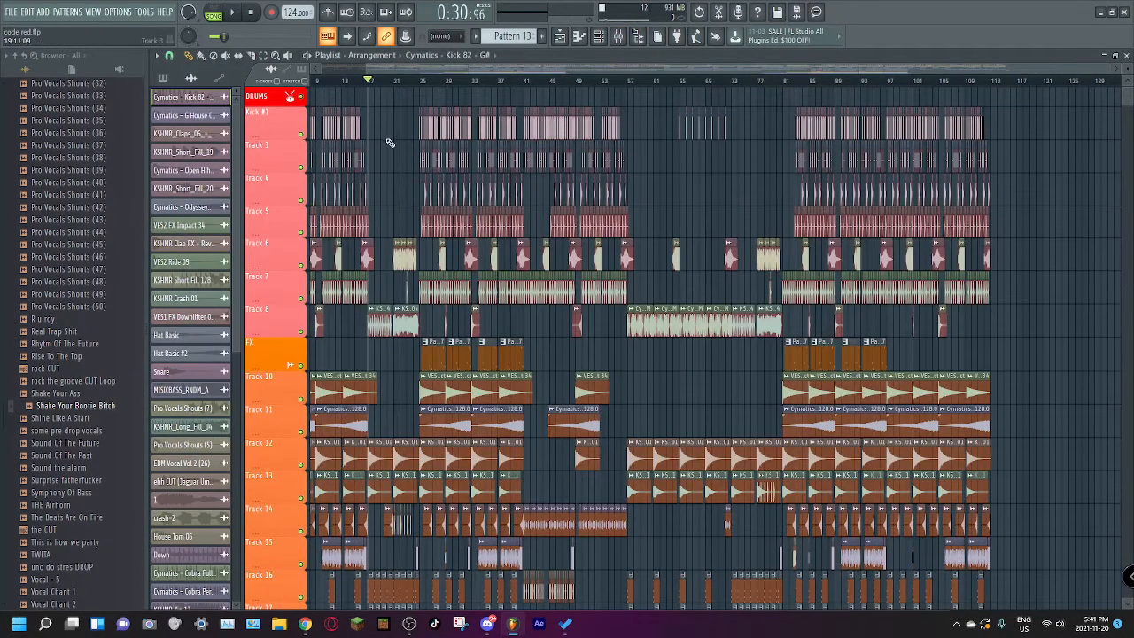
pyautogui.click(619, 36)
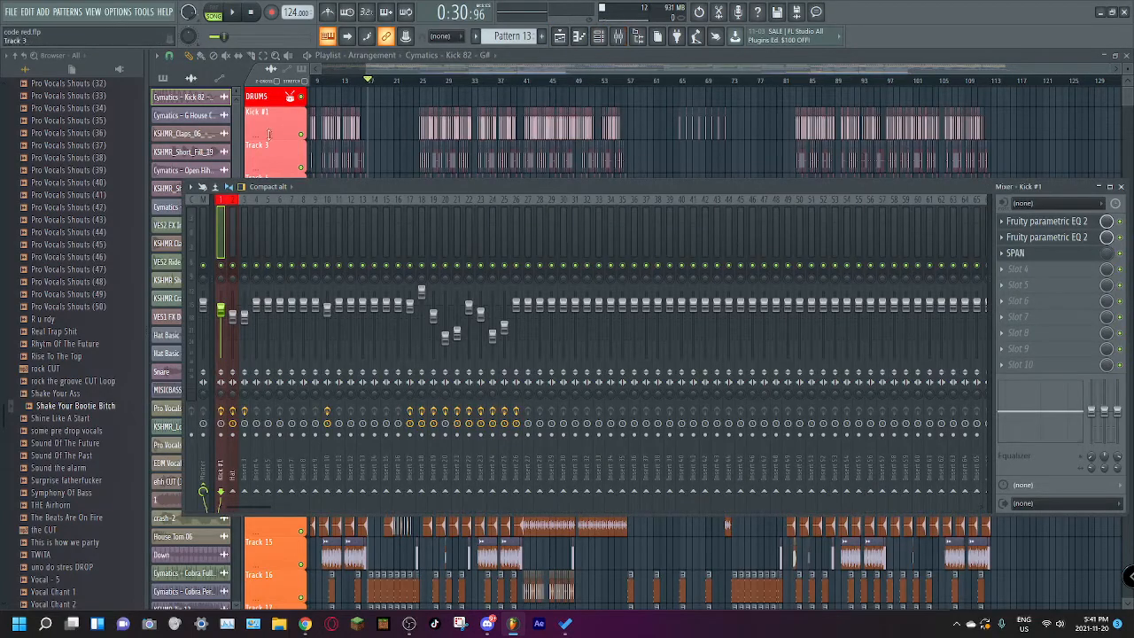
pyautogui.click(599, 36)
pyautogui.click(509, 173)
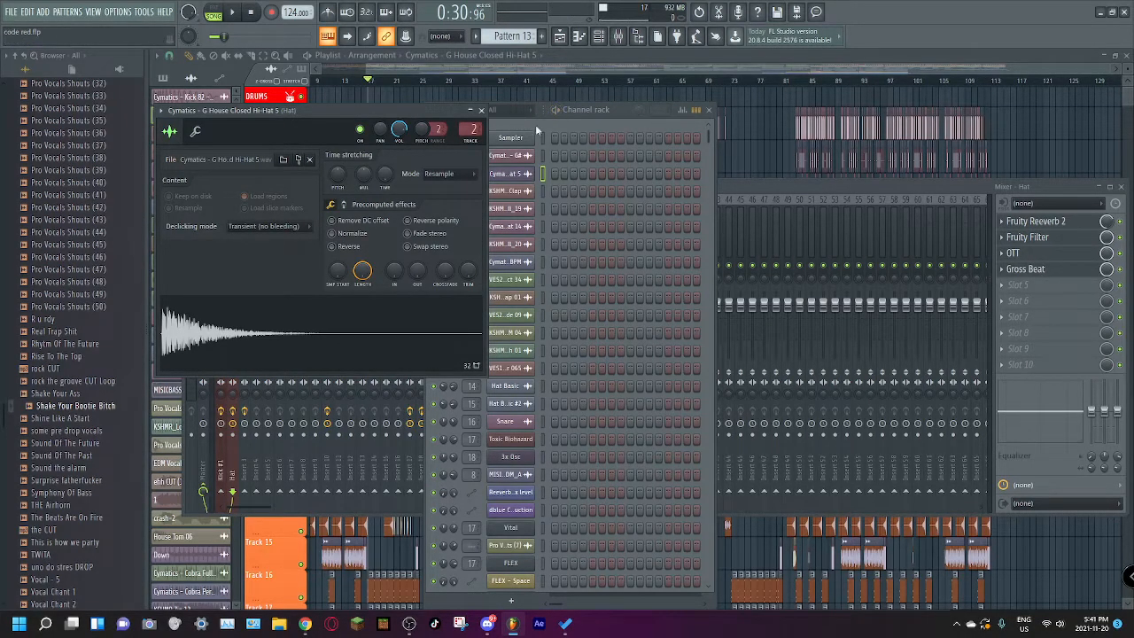
# Step: Open Gross Beat on the Hat mixer track, examine its Sidechain volume curve, and close all open windows
pyautogui.click(1014, 268)
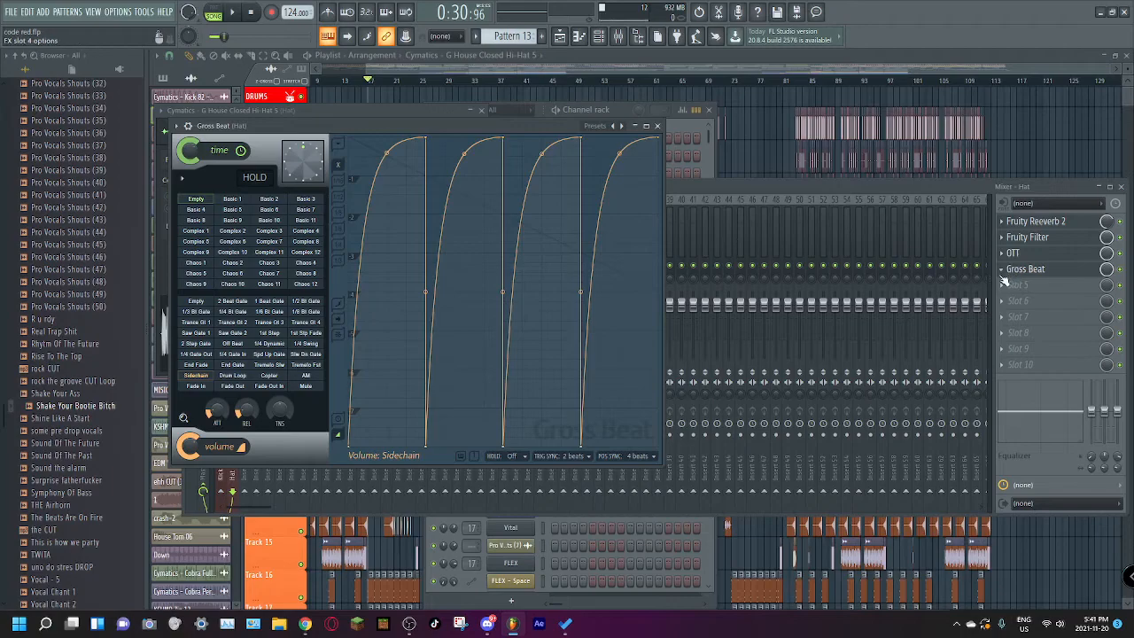
pyautogui.click(785, 193)
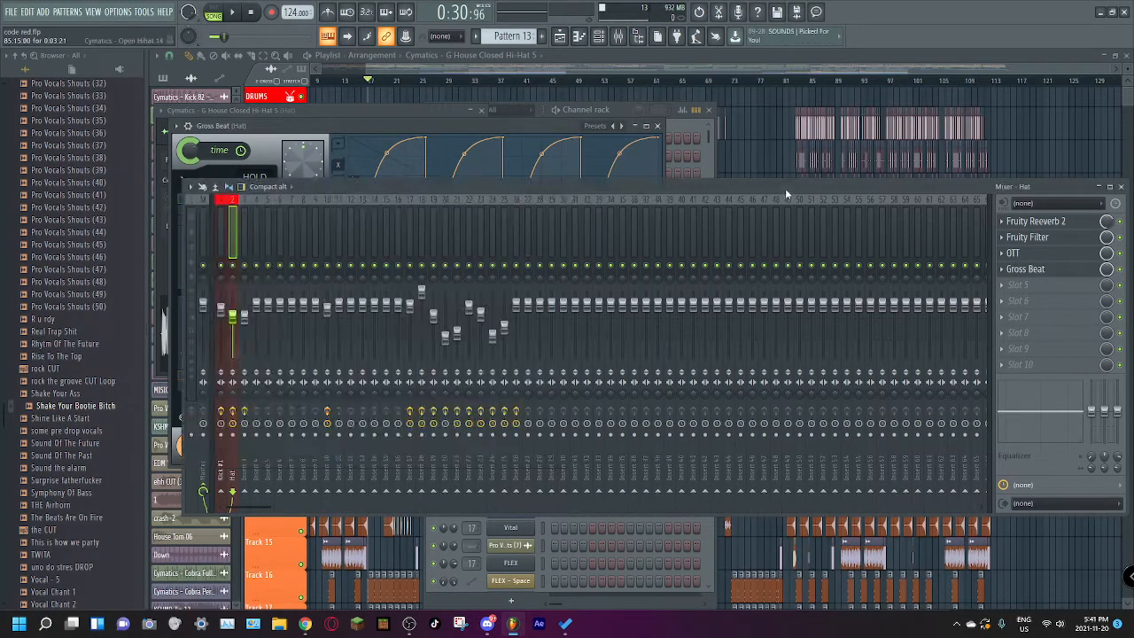
pyautogui.click(503, 119)
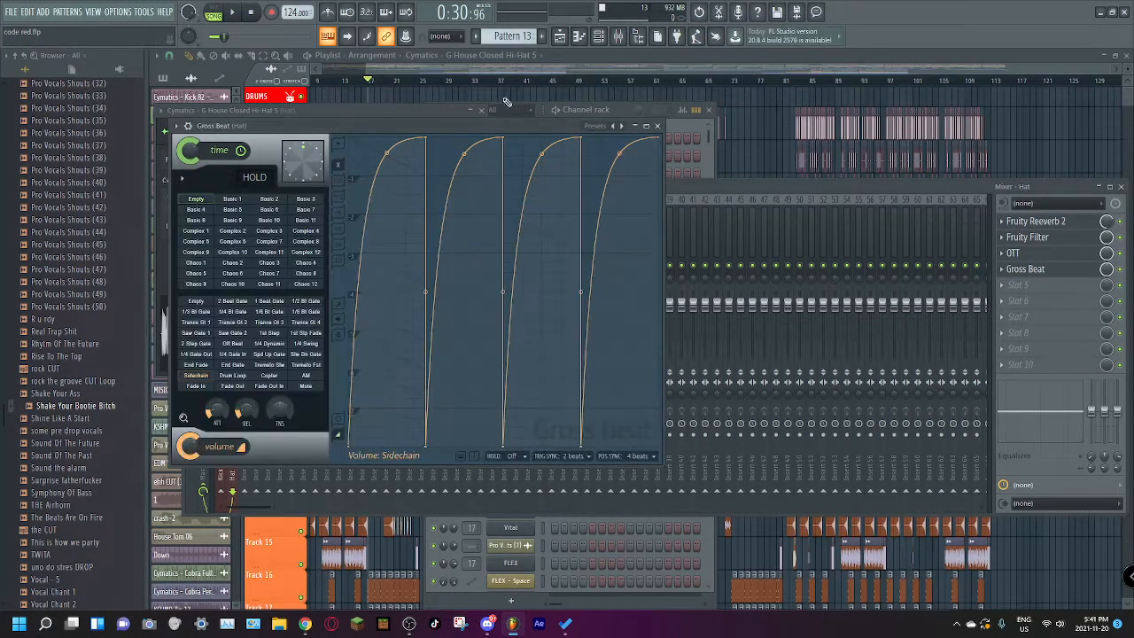
pyautogui.click(504, 77)
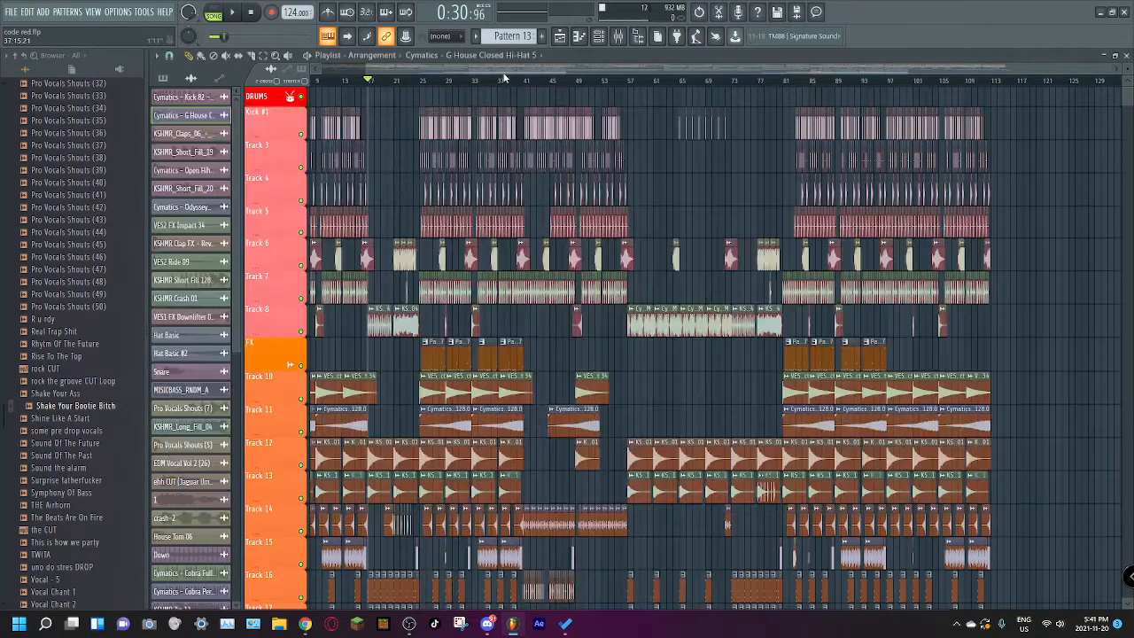
# Step: Open the KSHMR_Claps_06 Squeeze Clap sample's settings and Insert 3's Fruity parametric EQ 2, and close all windows
pyautogui.click(598, 36)
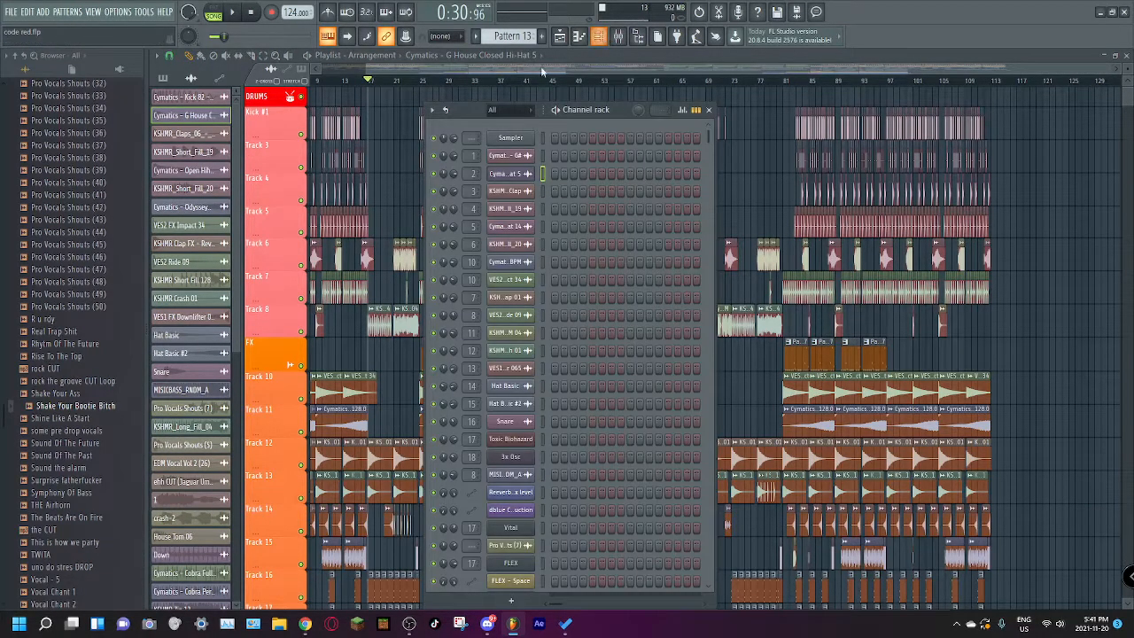
pyautogui.click(598, 36)
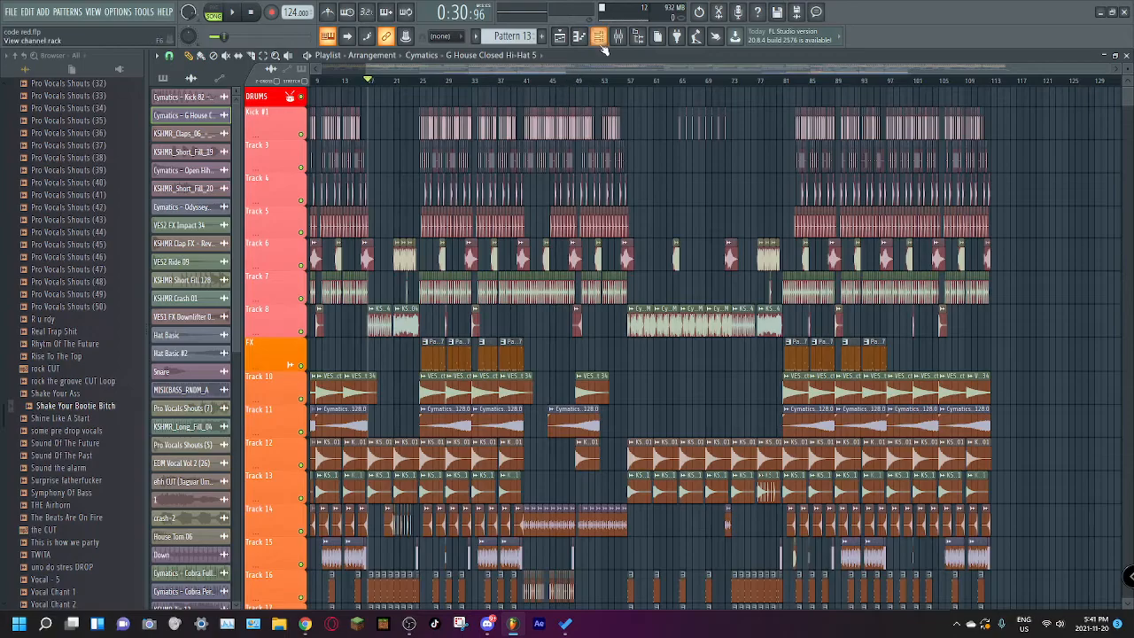
pyautogui.click(600, 39)
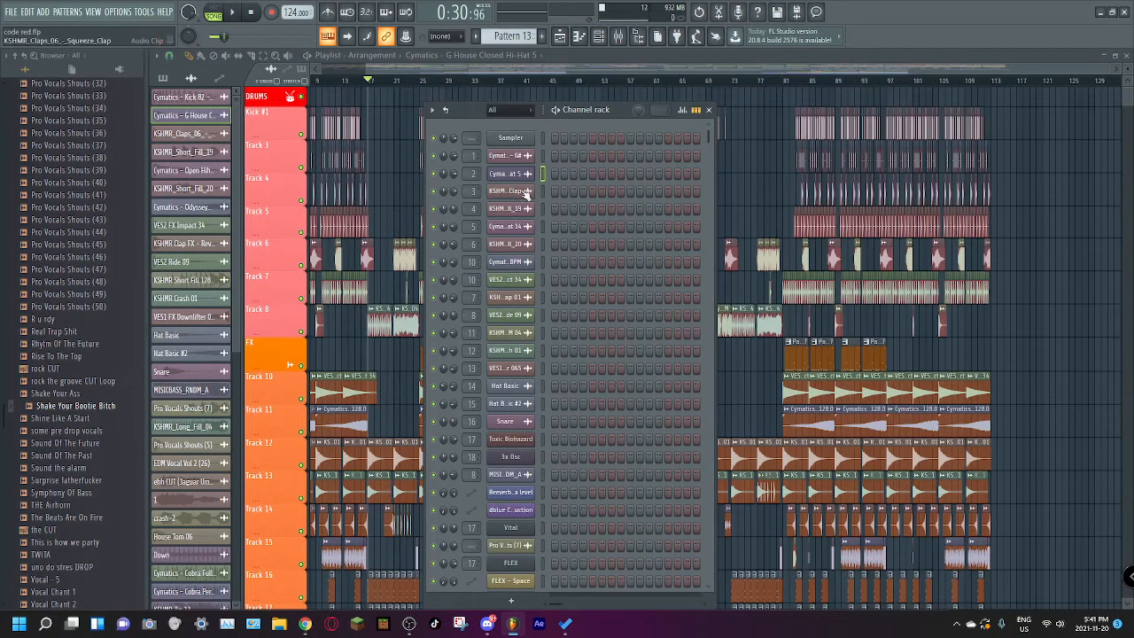
pyautogui.click(519, 195)
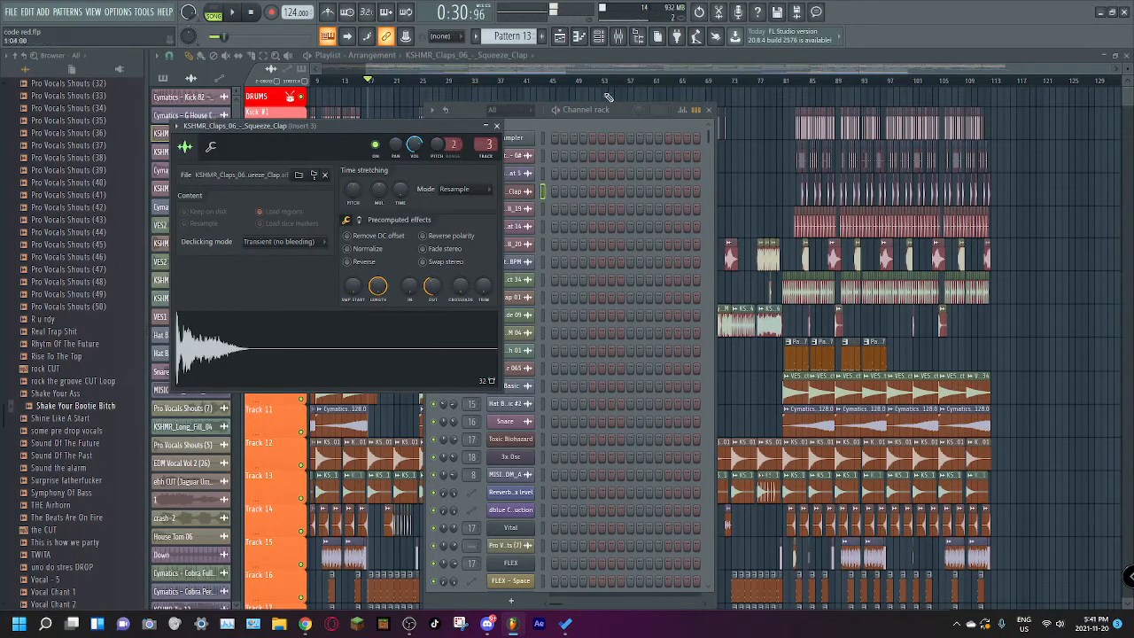
pyautogui.press('F9')
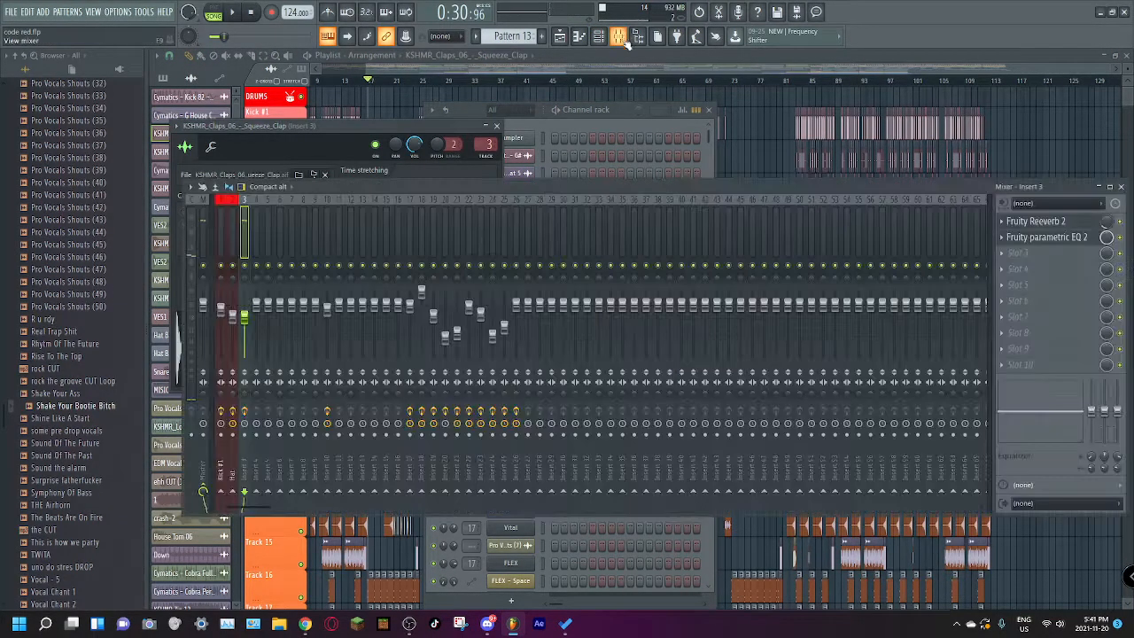
pyautogui.click(1037, 237)
pyautogui.click(634, 67)
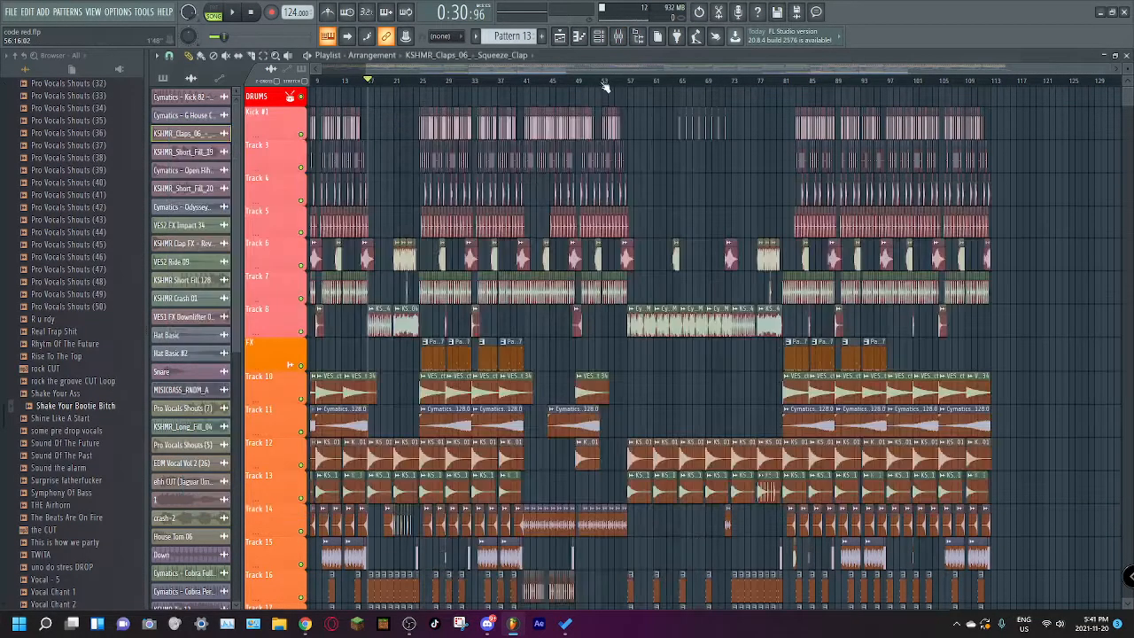
# Step: Open the KSHMR_Short_Fill_19 sample's settings and audition its waveform
pyautogui.click(600, 37)
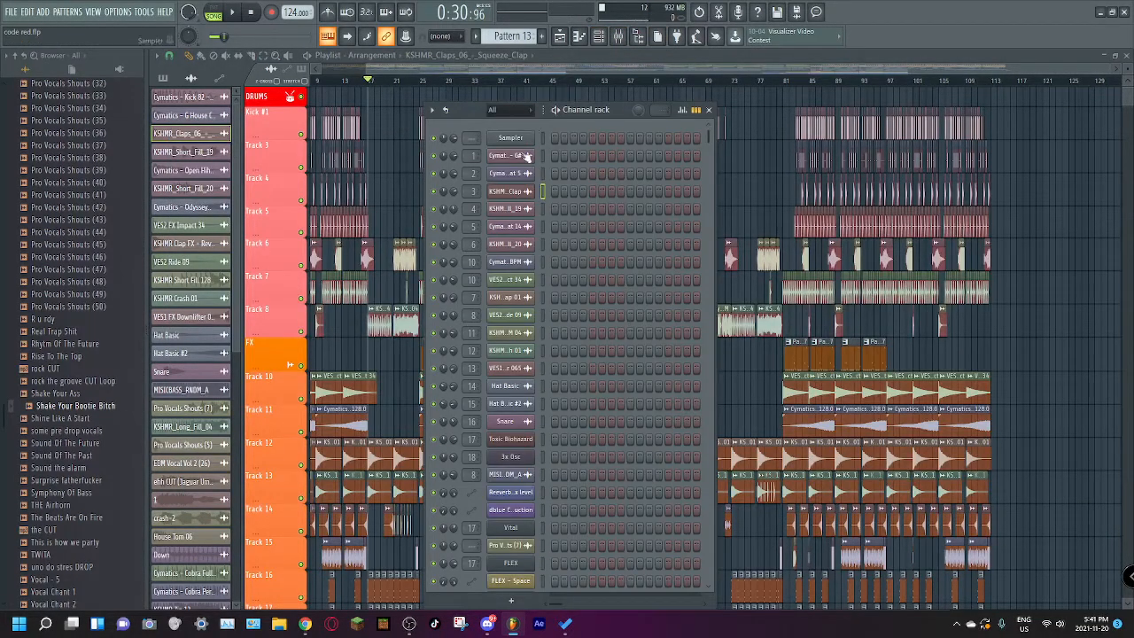
pyautogui.click(507, 211)
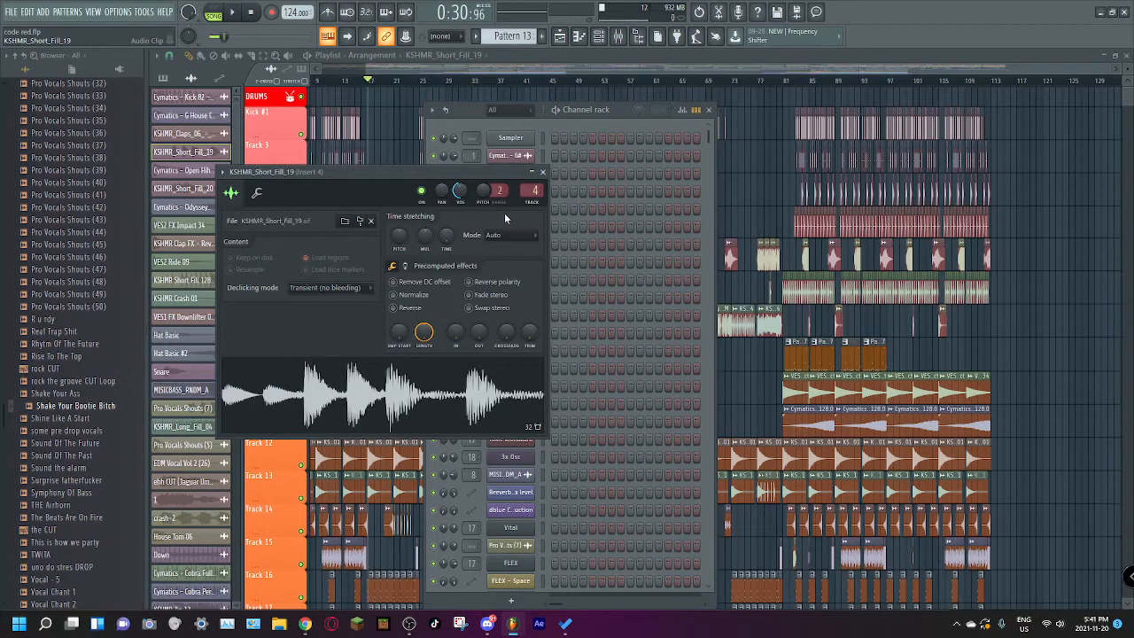
pyautogui.click(438, 405)
# Step: Open the mixer and check the effect slots of Inserts 4 to 9 one after another
pyautogui.click(619, 36)
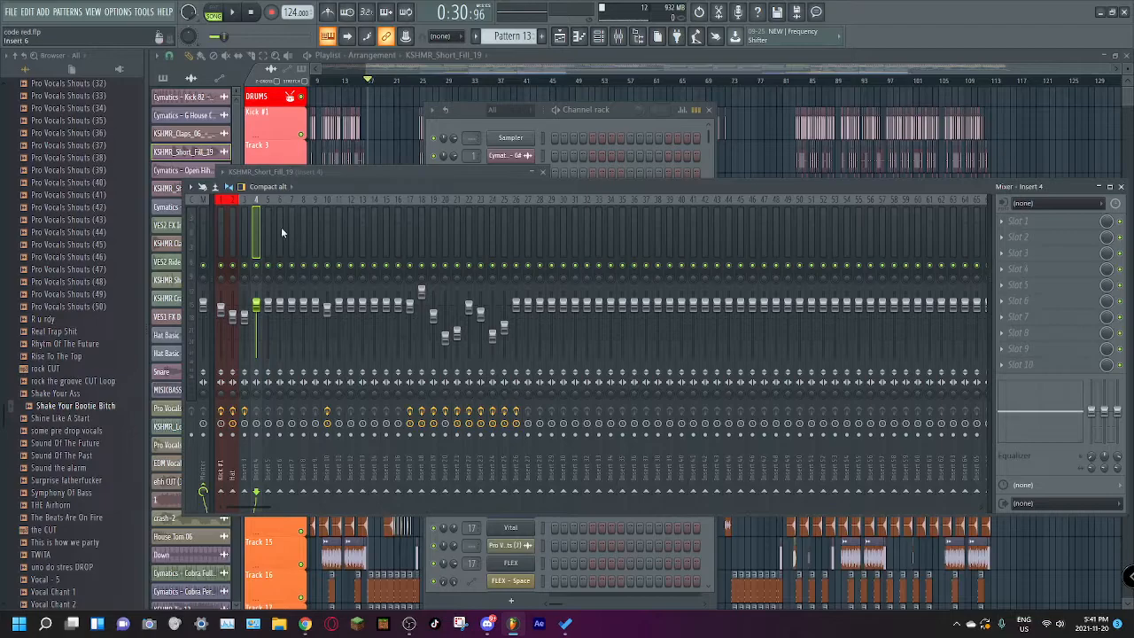
pyautogui.press('Right')
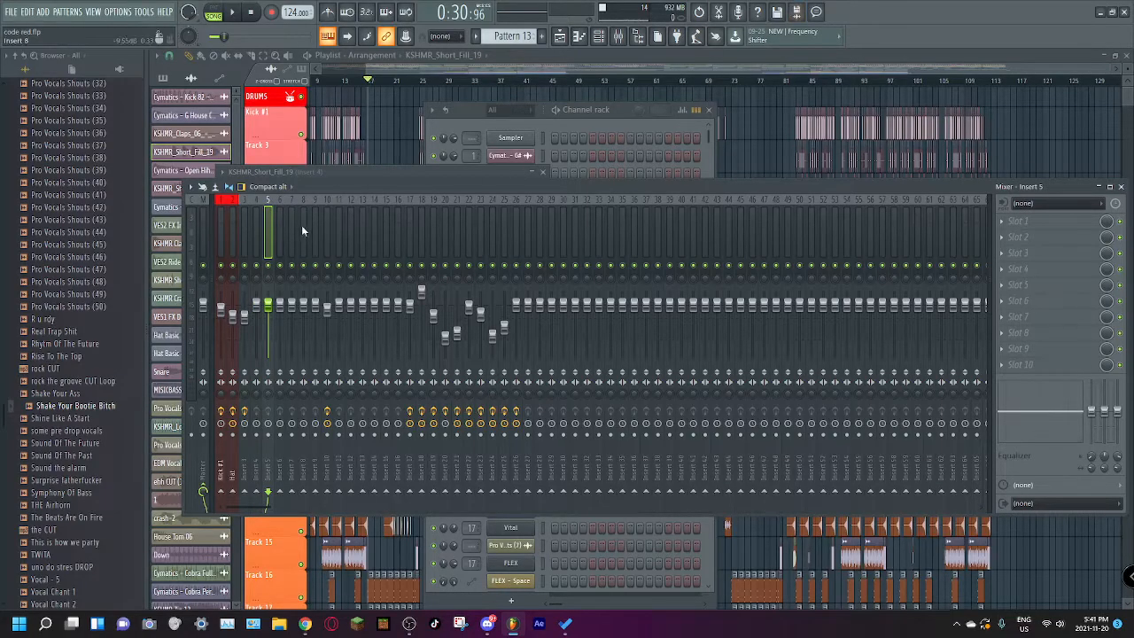
pyautogui.press('Right')
pyautogui.press('Right')
pyautogui.press('Right')
pyautogui.press('Right')
pyautogui.press('Right')
pyautogui.click(320, 223)
# Step: Open the Cymatics - Open Hihat 14 sample's settings and return to the channel rack
pyautogui.click(599, 38)
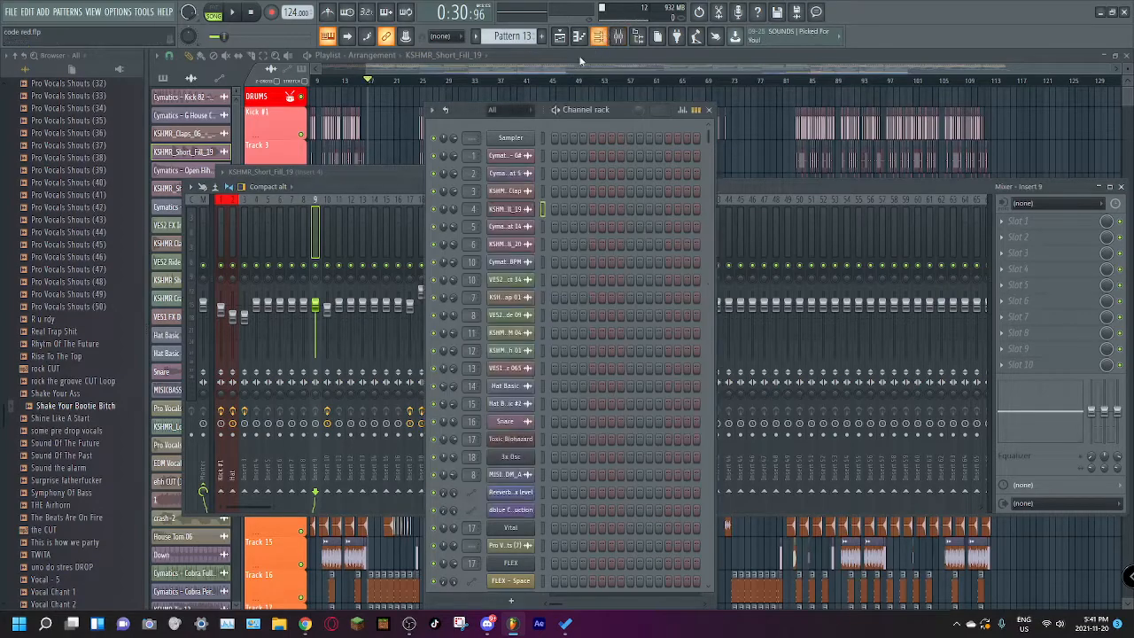
pyautogui.click(522, 227)
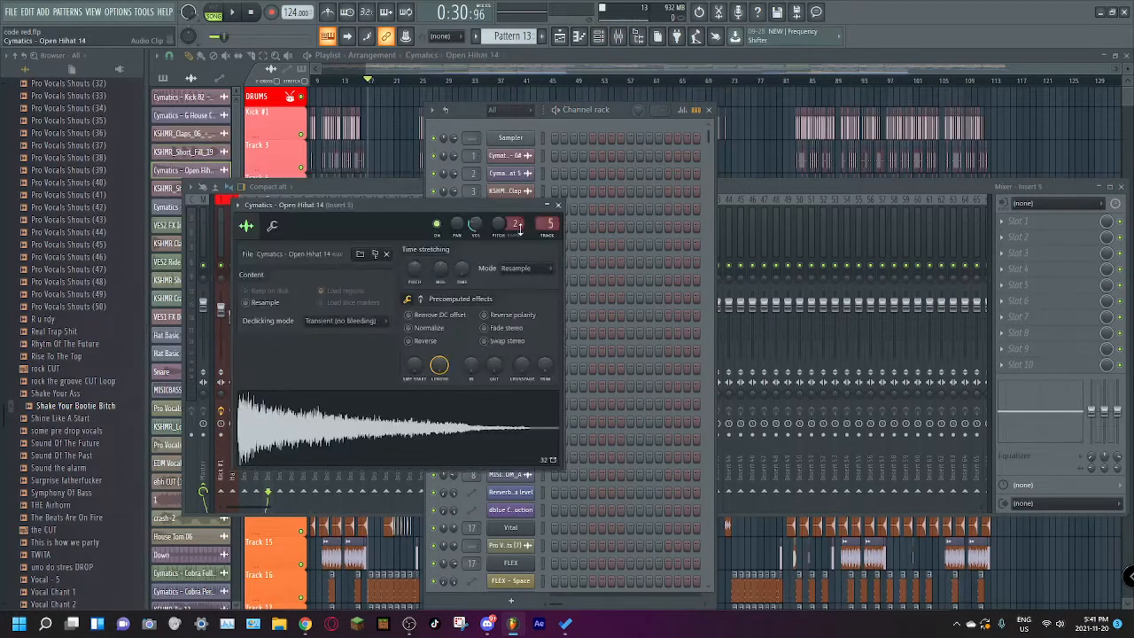
pyautogui.click(556, 120)
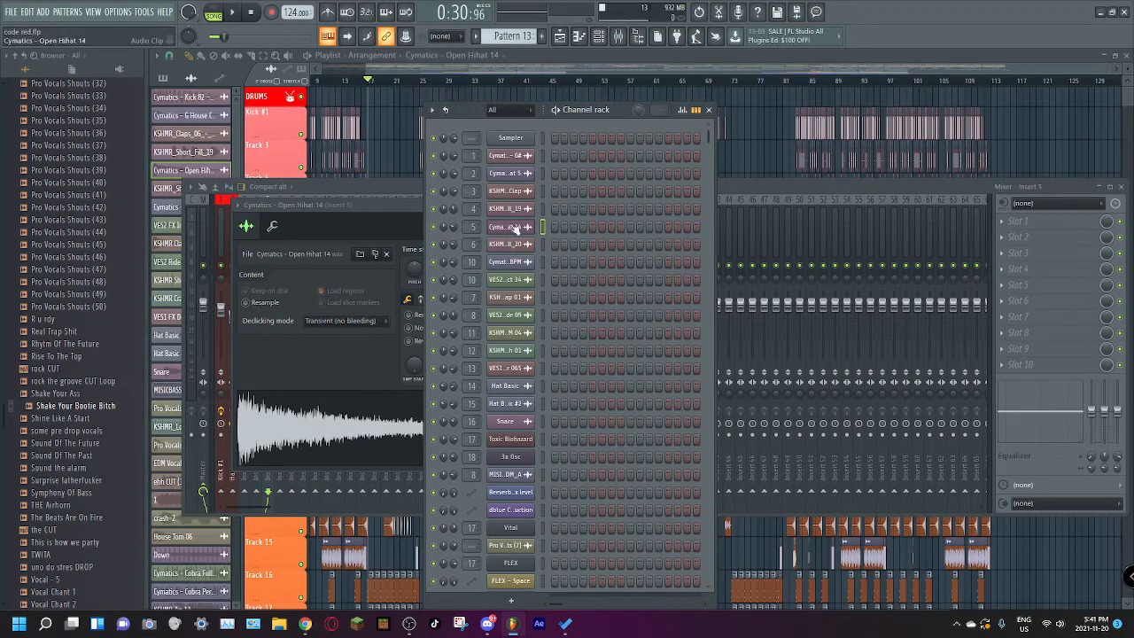
# Step: Shift the mixer window slightly and alternate between the mixer and channel rack to compare the channels' insert routing
pyautogui.click(370, 202)
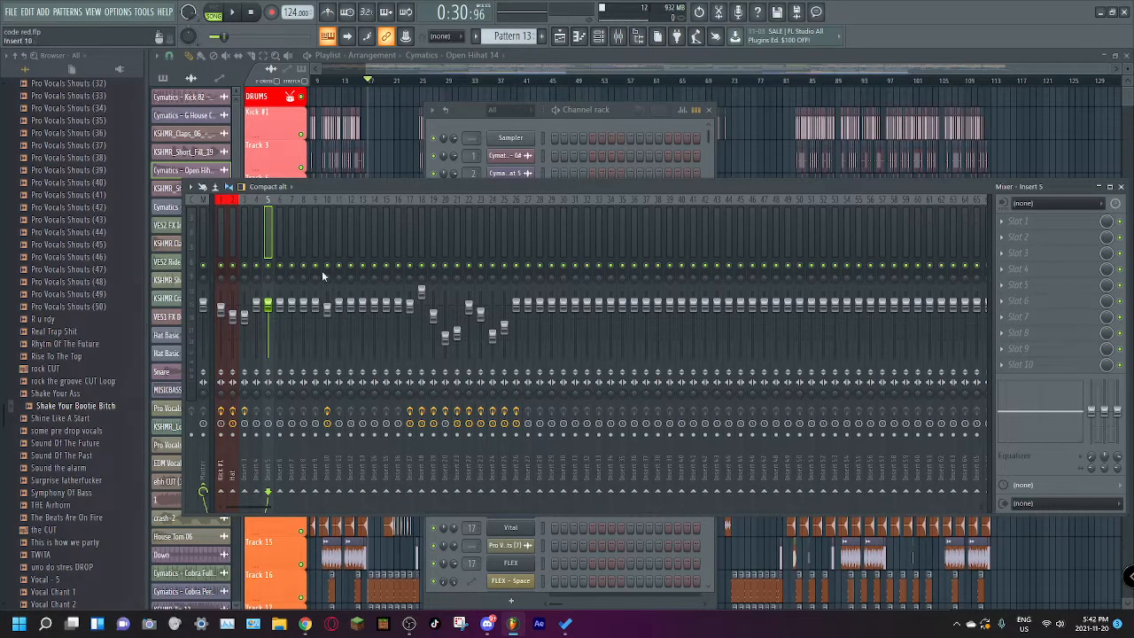
pyautogui.moveTo(355, 189); pyautogui.dragTo(363, 189)
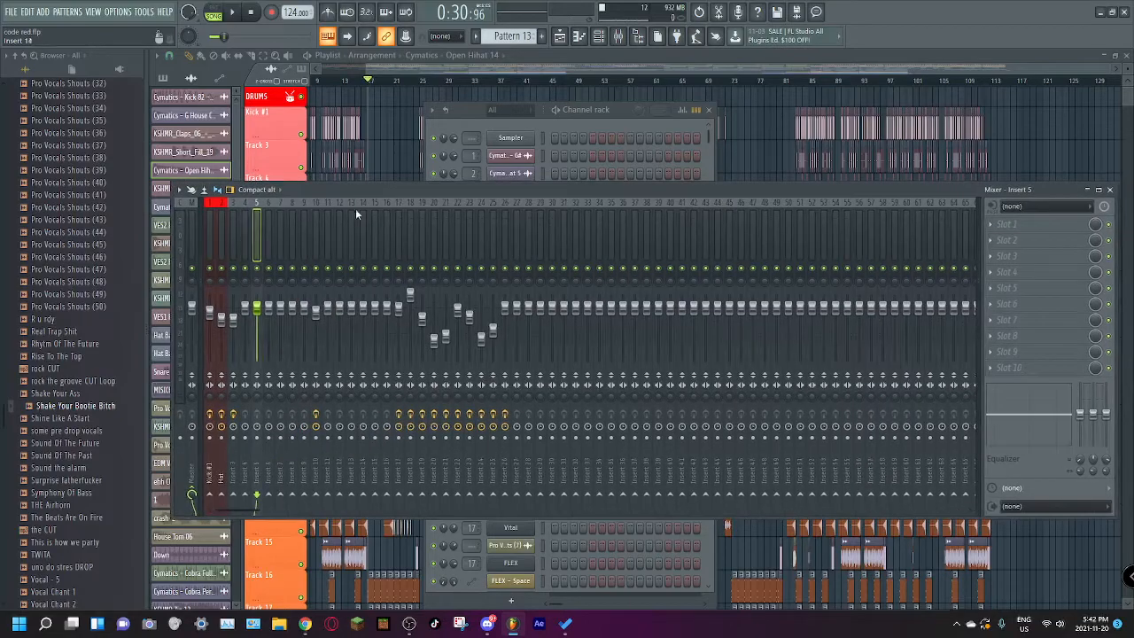
pyautogui.click(546, 112)
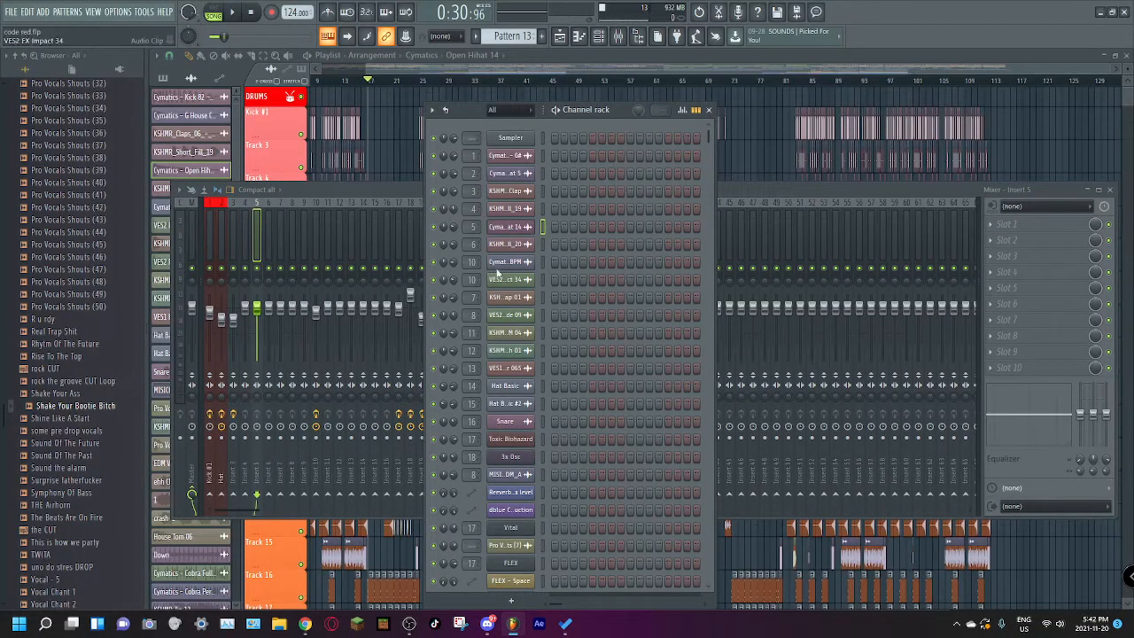
pyautogui.click(315, 186)
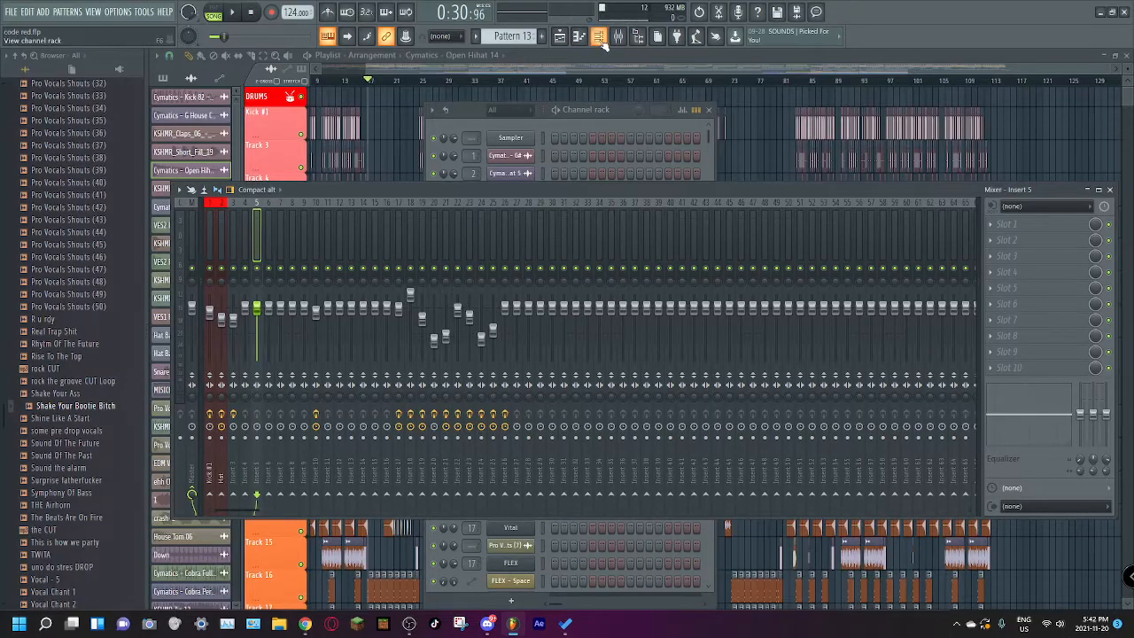
pyautogui.click(598, 36)
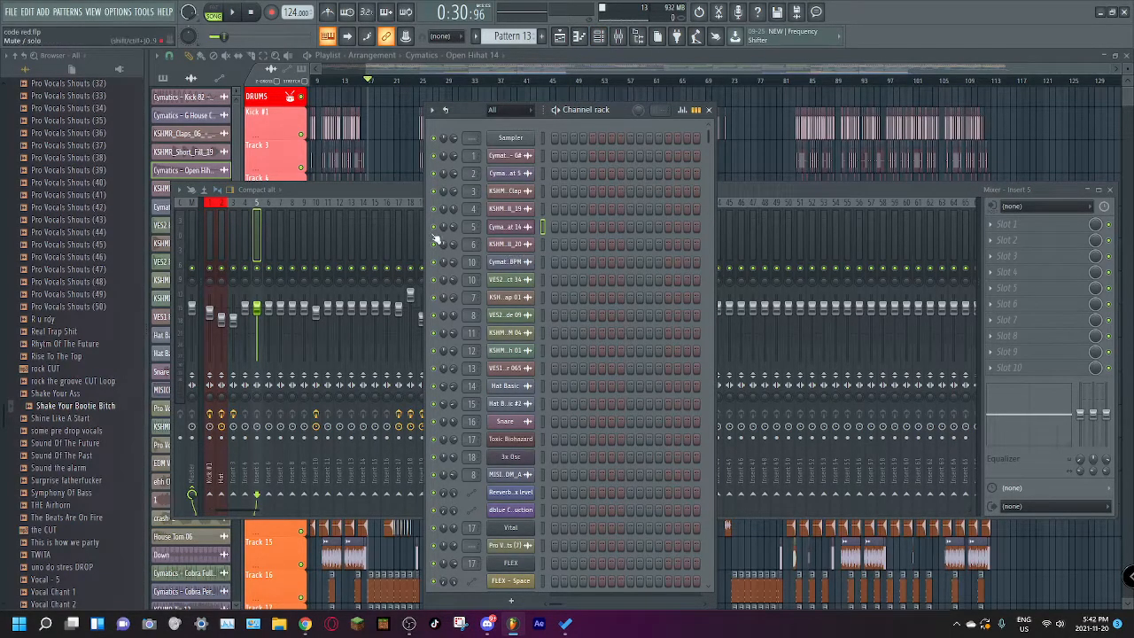
# Step: Open the Cymatics - Odyssey White Noise Up 2 sample's settings and Insert 10's Gross Beat, and close all windows
pyautogui.click(510, 264)
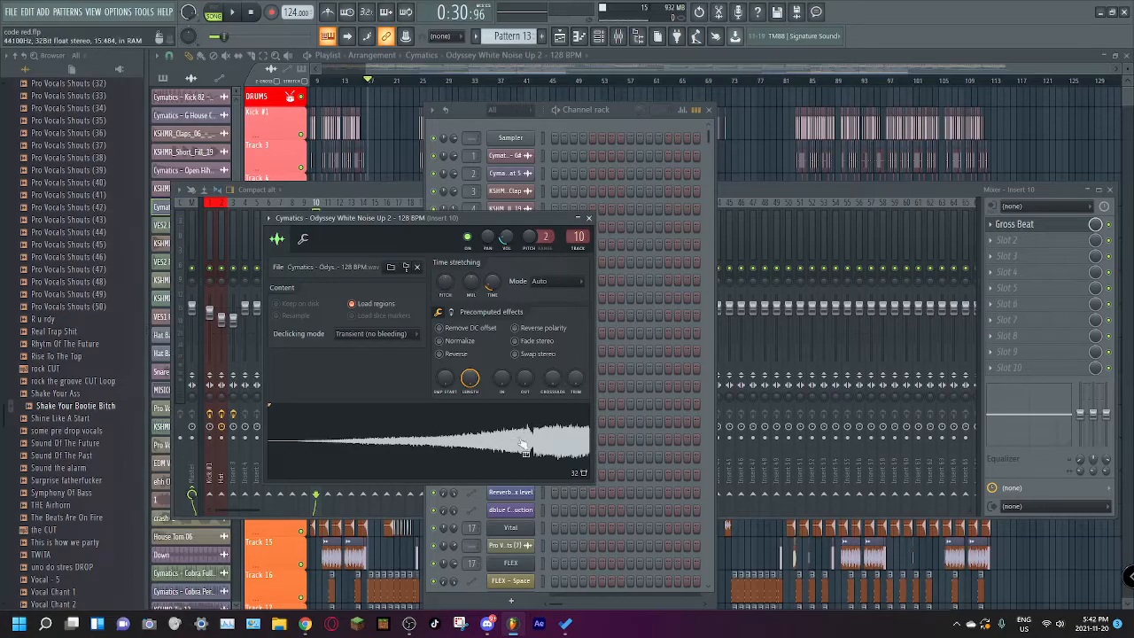
pyautogui.click(1033, 225)
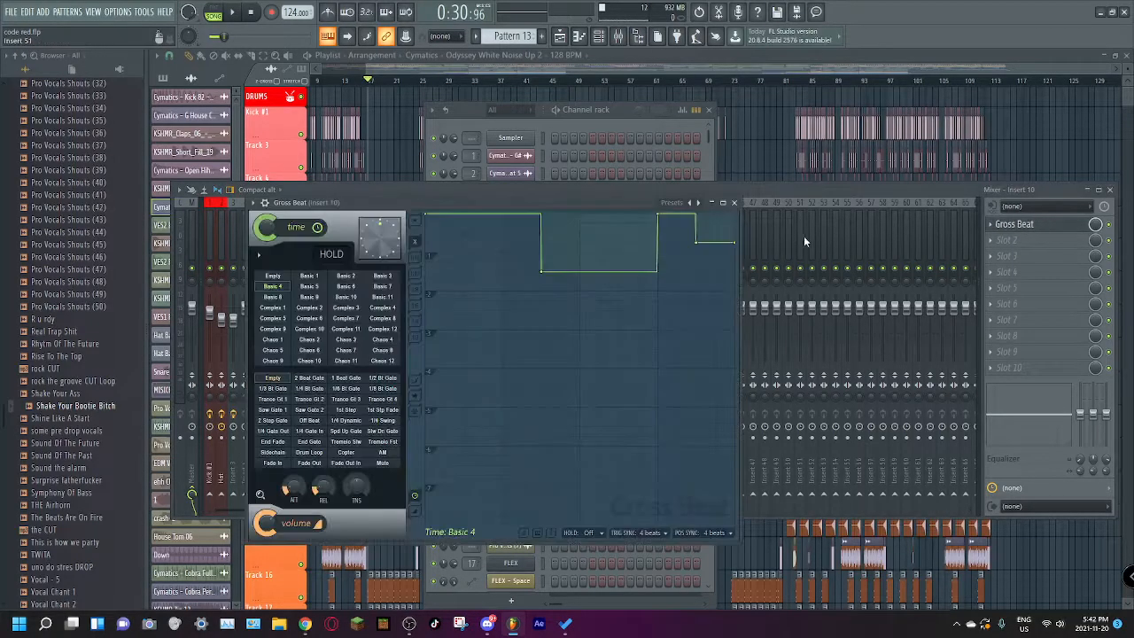
pyautogui.press('F12')
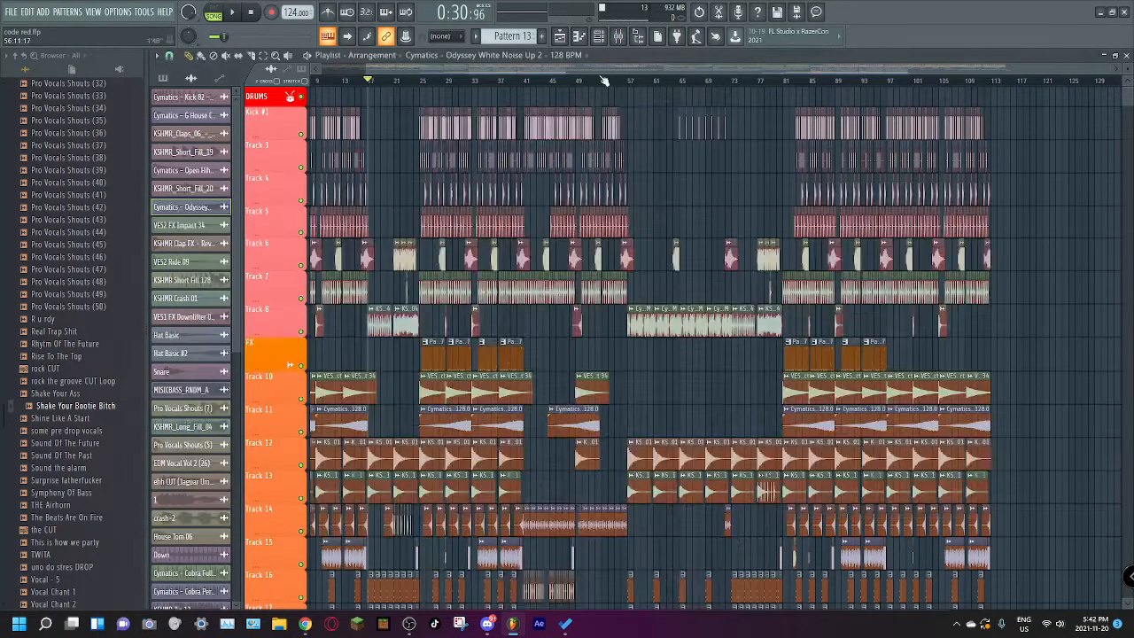
# Step: Open the mixer and check the effect slots from Insert 11 through Insert 17
pyautogui.click(619, 38)
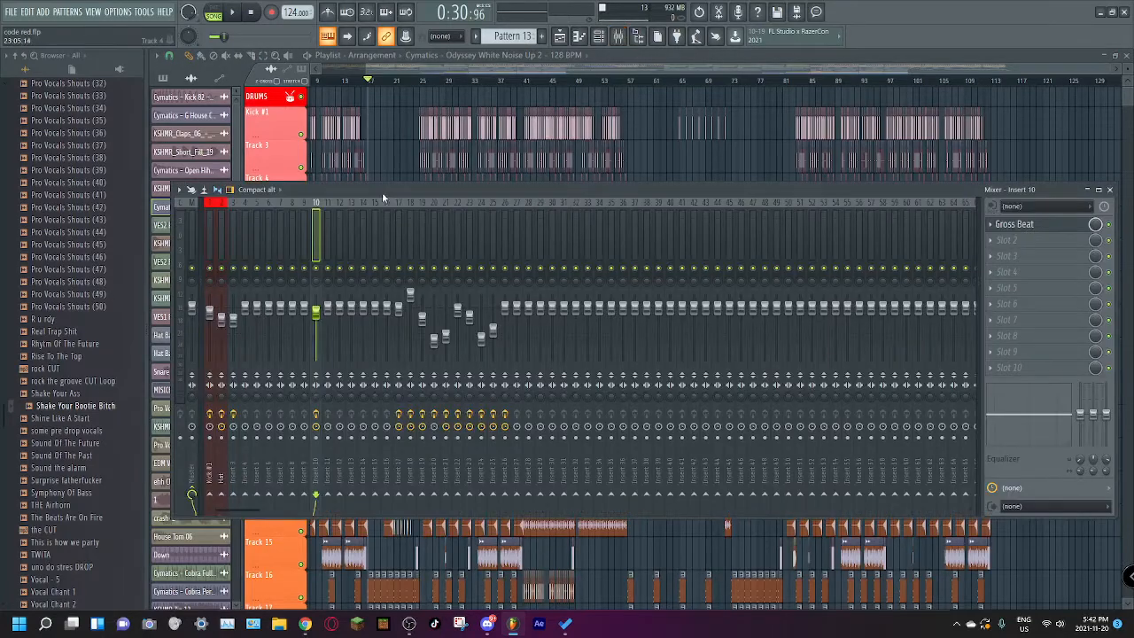
pyautogui.click(336, 218)
pyautogui.moveTo(340, 219); pyautogui.dragTo(399, 223)
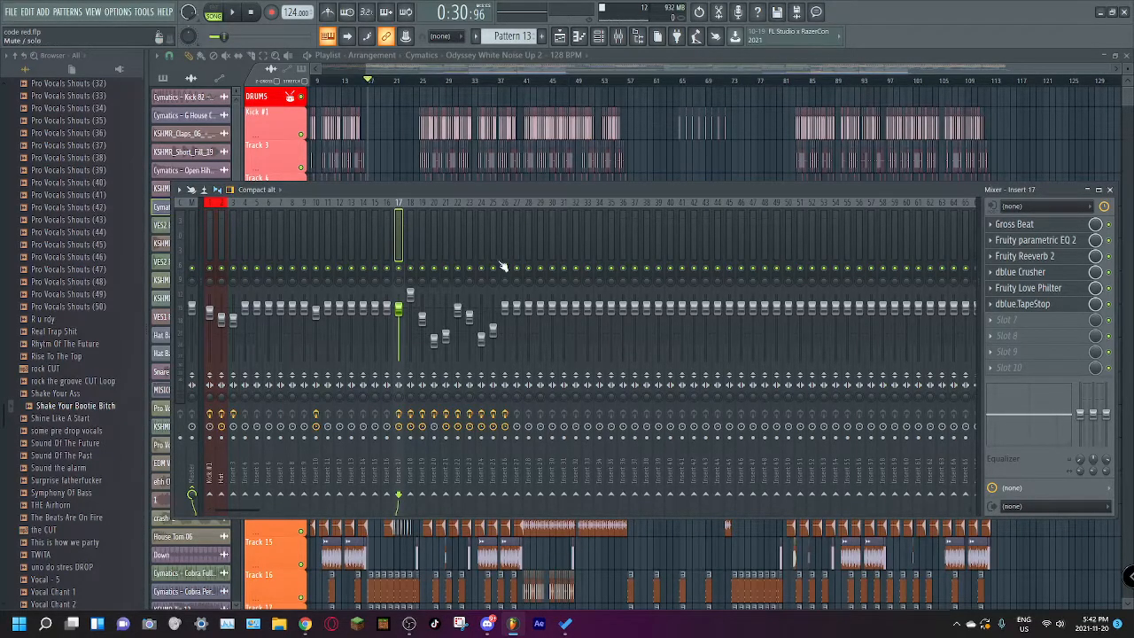
# Step: Open Insert 17's Gross Beat, Parametric EQ 2, Reeverb 2, dblue Crusher, Love Philter and dblue TapeStop in turn, and close all windows
pyautogui.click(1033, 225)
pyautogui.click(1035, 241)
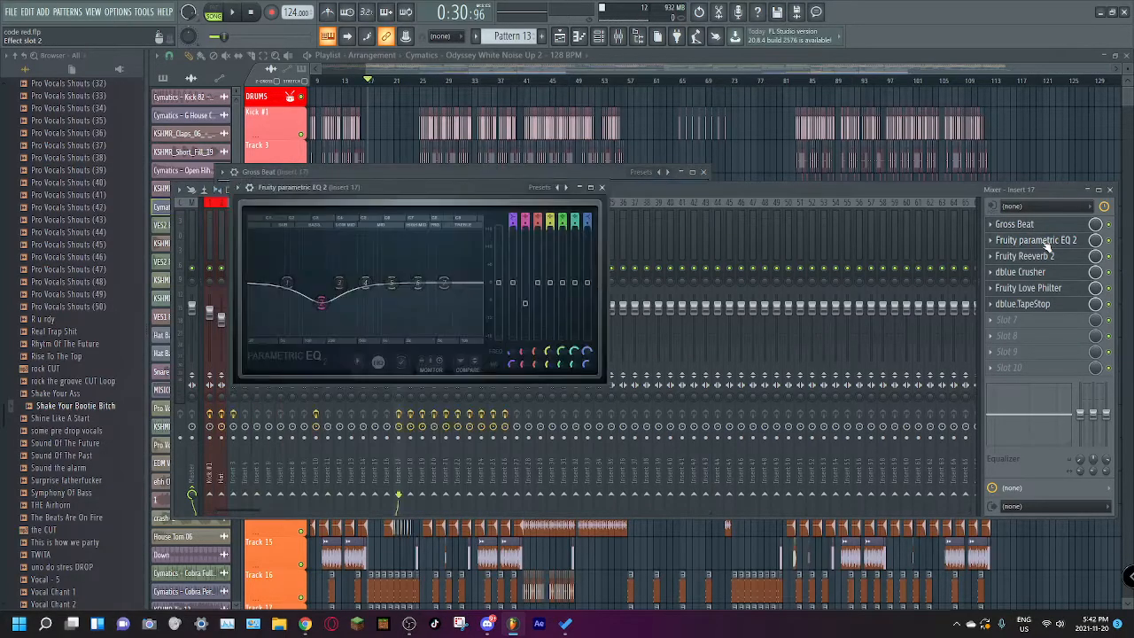
pyautogui.click(1031, 256)
pyautogui.click(1055, 273)
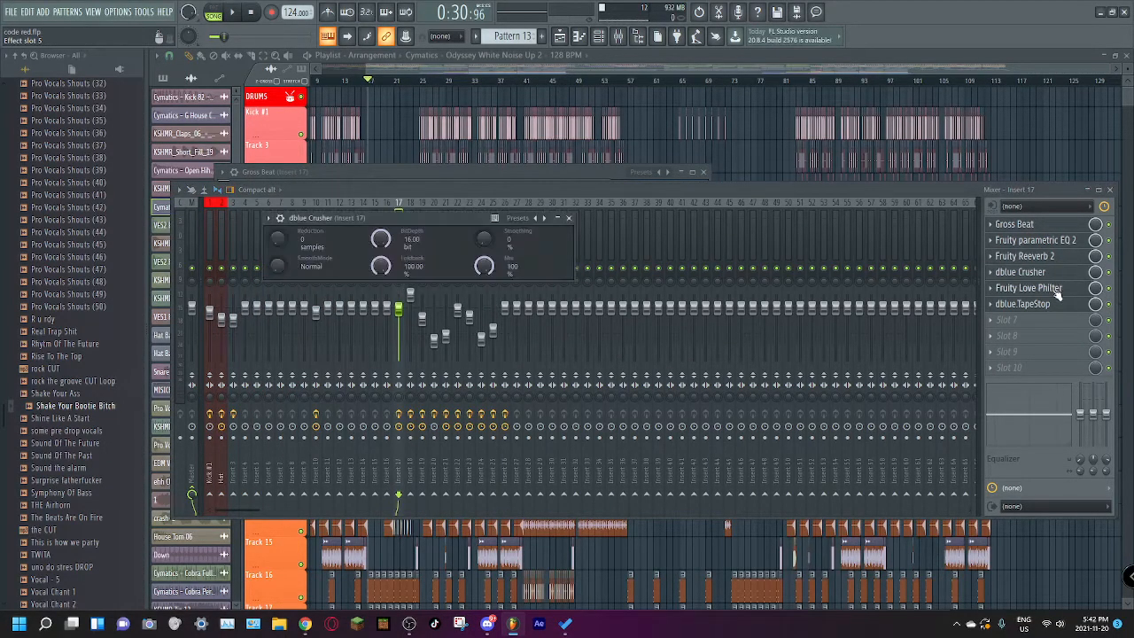
pyautogui.click(1056, 289)
pyautogui.click(1053, 304)
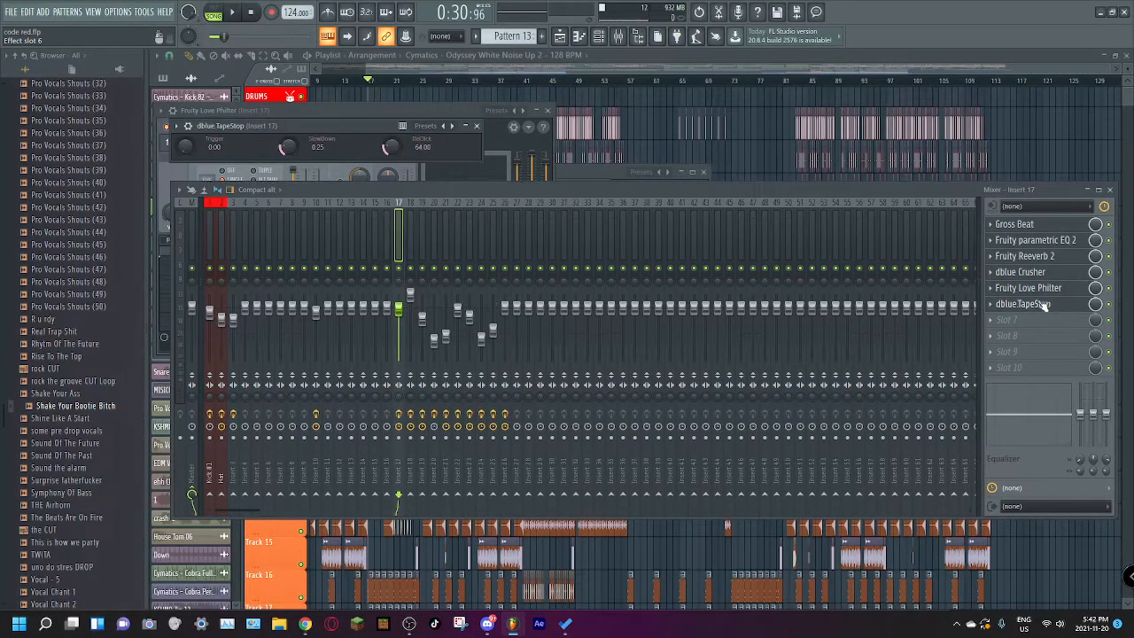
pyautogui.click(607, 71)
# Step: Reopen the mixer and check the effect slots of Inserts 18, 19 and 20, returning to Insert 19
pyautogui.click(618, 35)
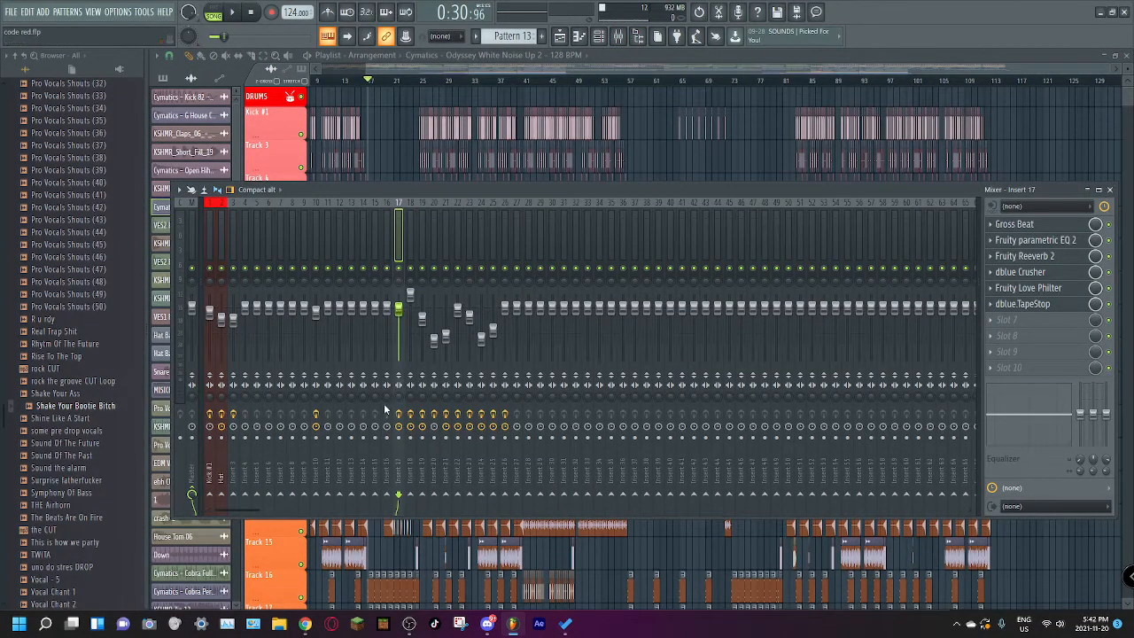
pyautogui.click(410, 237)
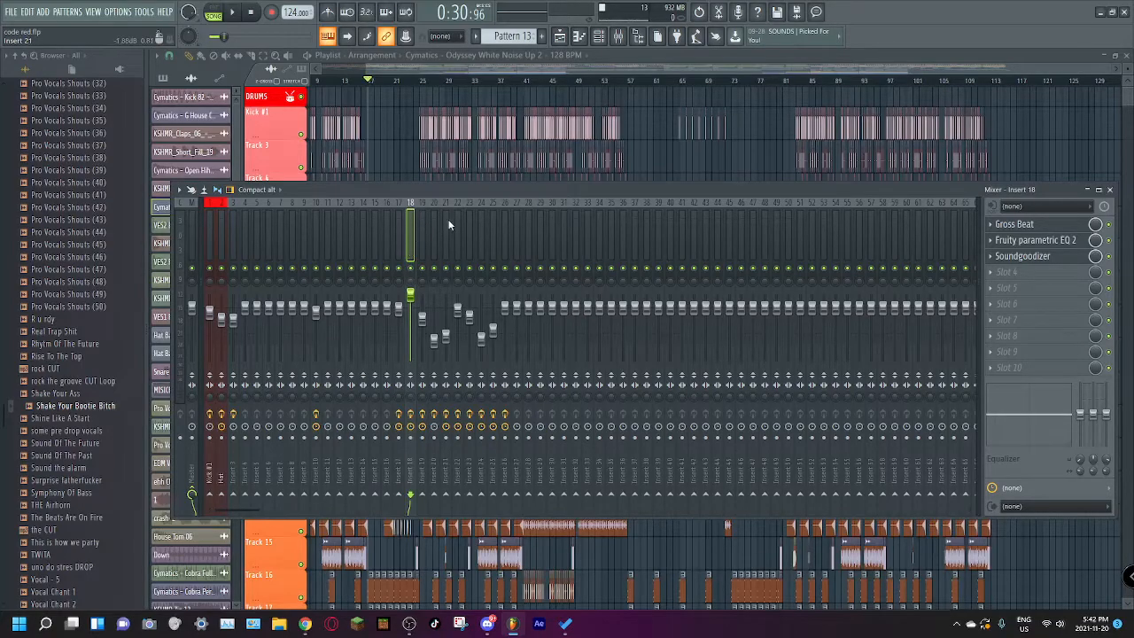
pyautogui.moveTo(421, 221)
pyautogui.mouseDown()
pyautogui.moveTo(476, 228)
pyautogui.moveTo(422, 230)
pyautogui.mouseUp()
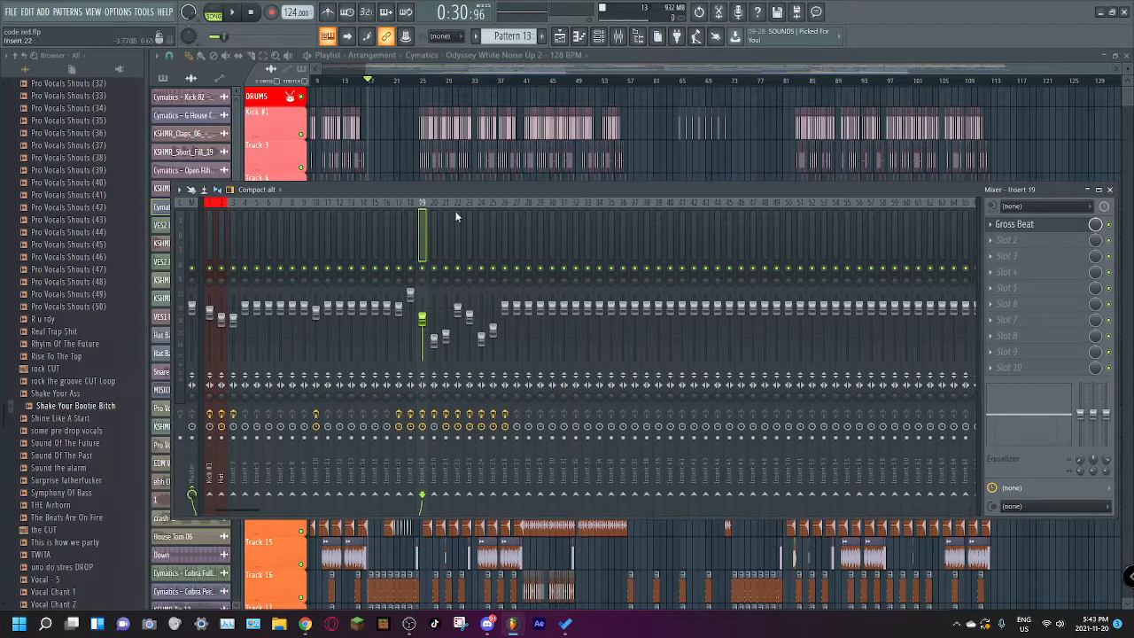
pyautogui.click(433, 220)
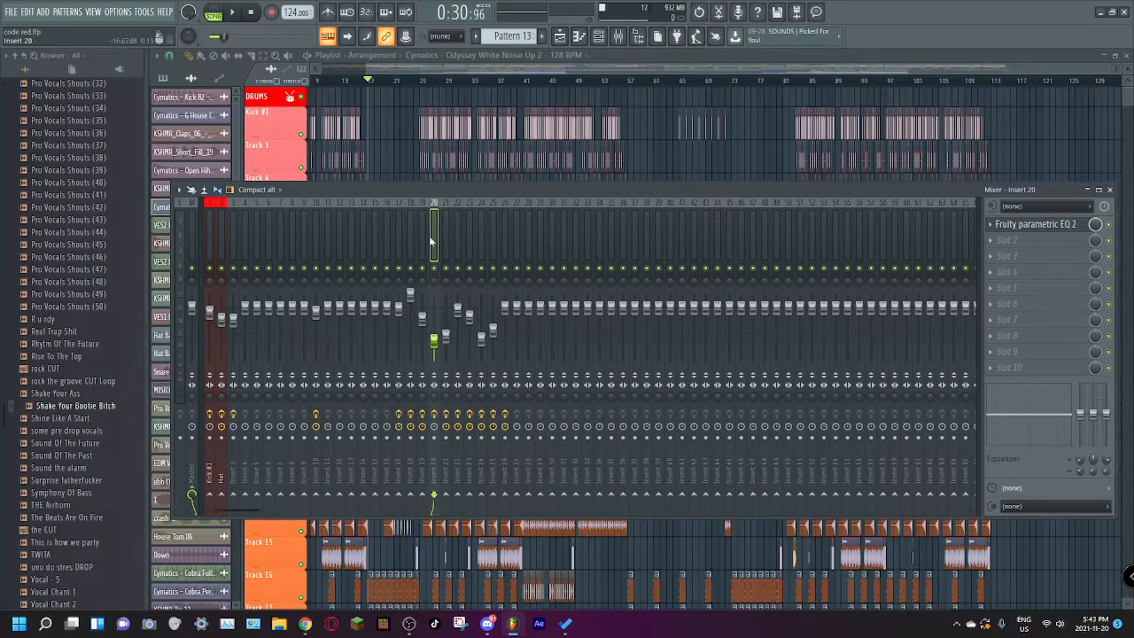
pyautogui.click(423, 234)
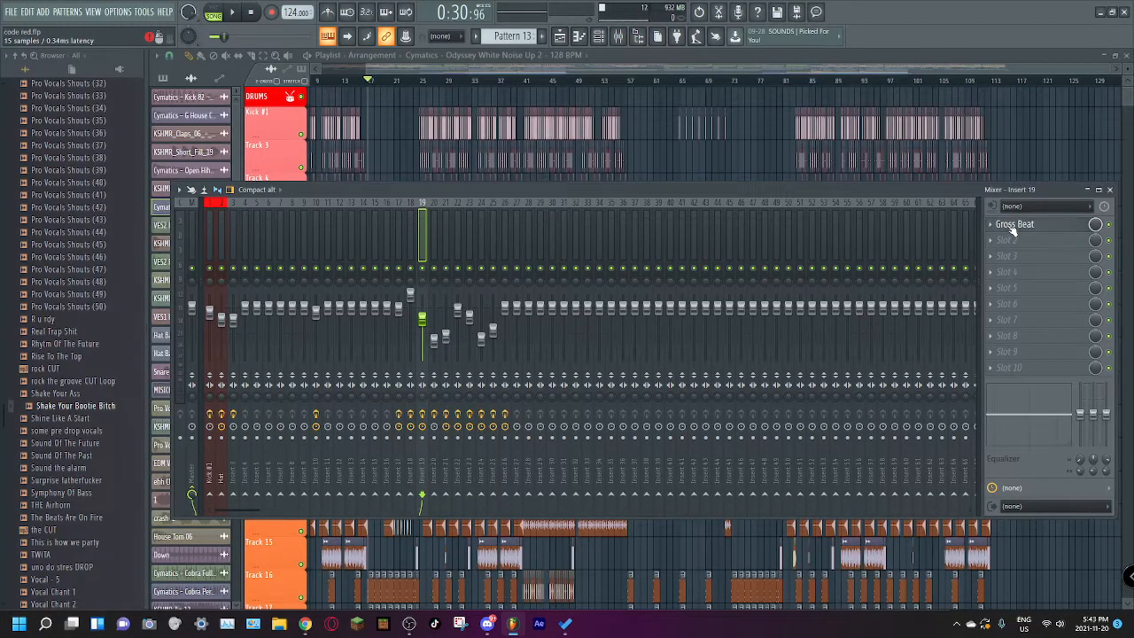
# Step: Inspect Insert 19's Gross Beat and Insert 20's Fruity parametric EQ 2, and close all windows
pyautogui.click(1014, 228)
pyautogui.click(758, 183)
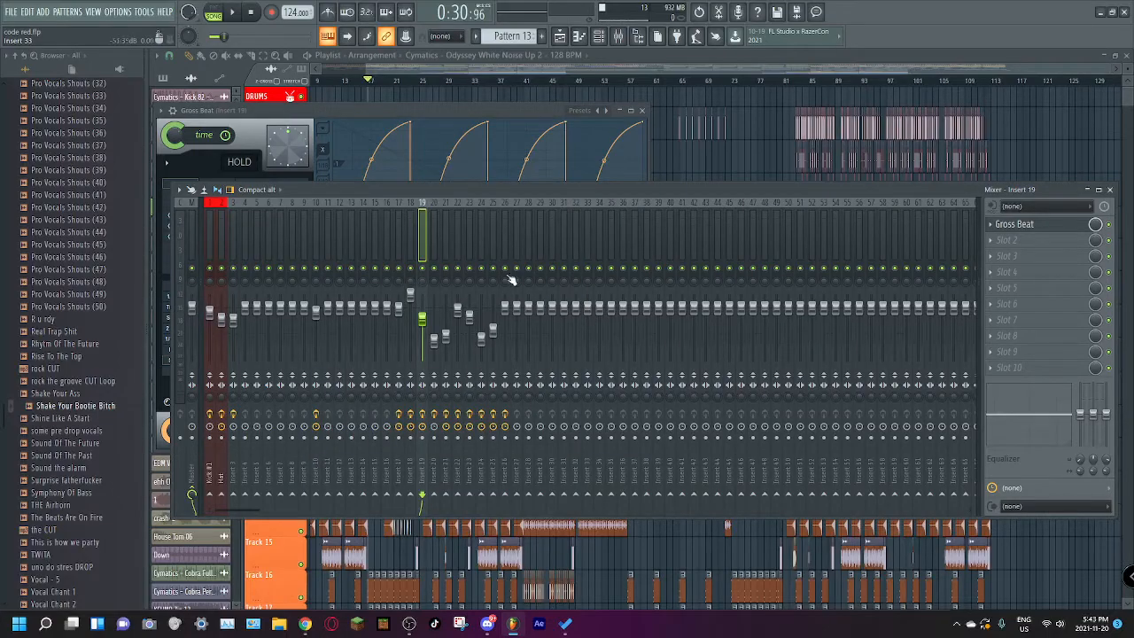
pyautogui.click(435, 232)
pyautogui.click(1059, 224)
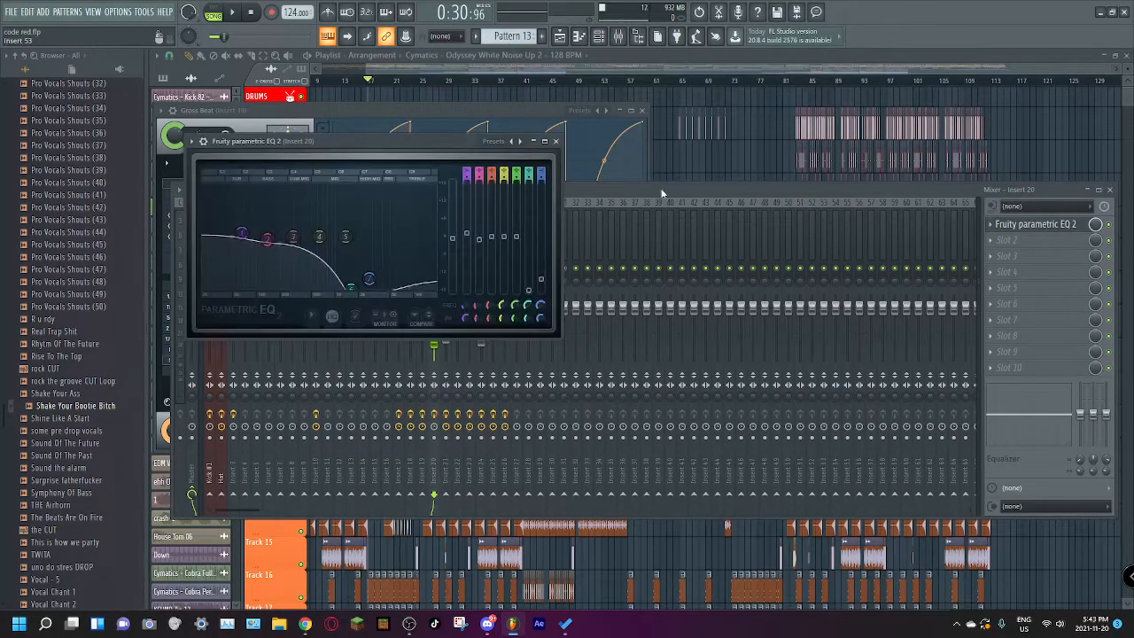
pyautogui.click(588, 53)
# Step: Find the channel routed to Insert 20 in the channel rack, view its 3x Osc #2 settings and close the windows
pyautogui.click(602, 42)
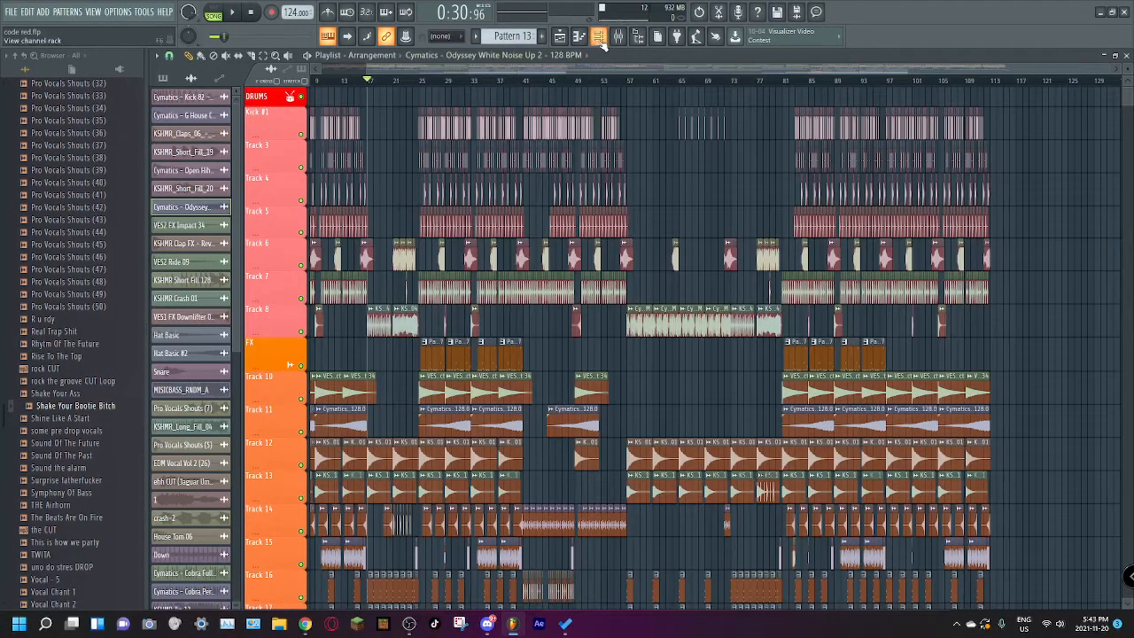
pyautogui.scroll(-10, 615, 360)
pyautogui.scroll(2, 623, 369)
pyautogui.scroll(1, 623, 369)
pyautogui.click(519, 149)
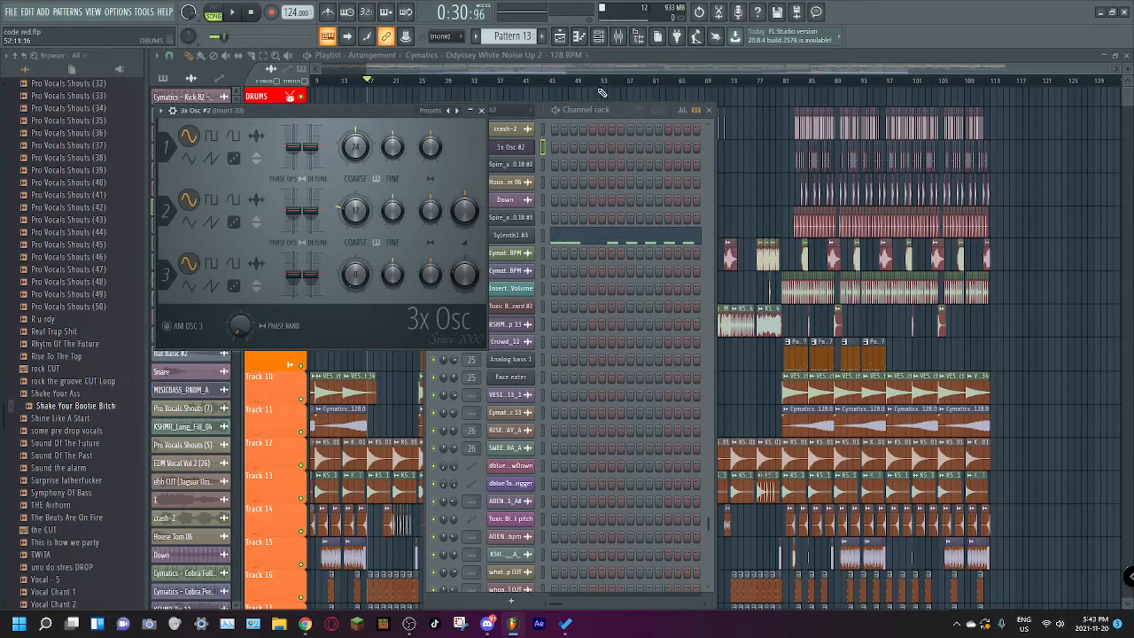
pyautogui.click(601, 74)
# Step: Check Insert 21's effect slots in the mixer and close the mixer
pyautogui.click(619, 35)
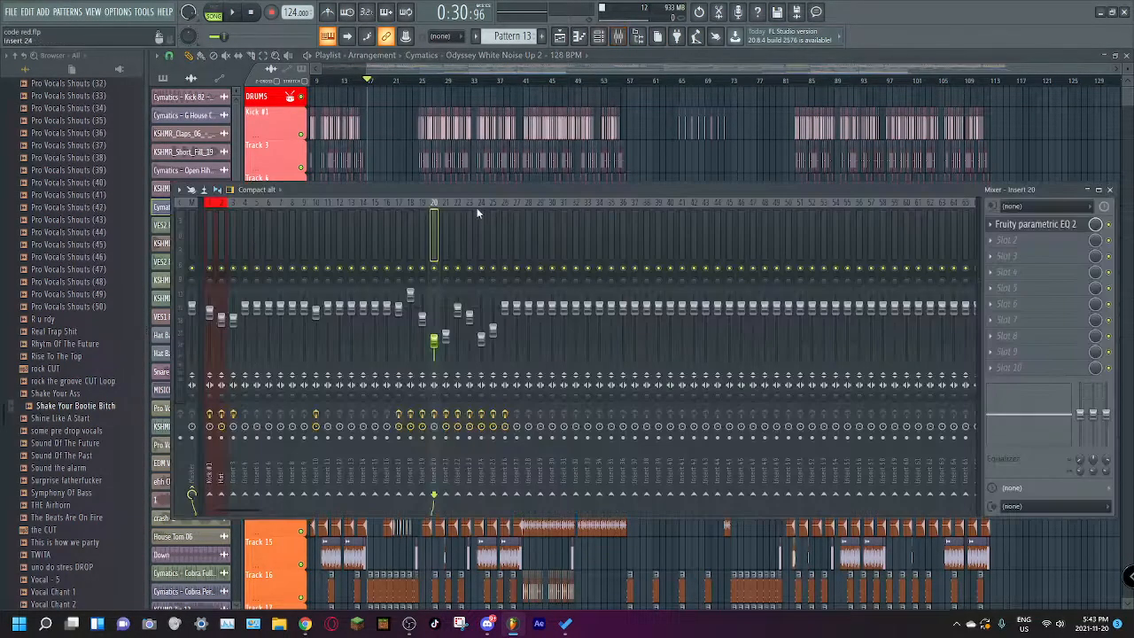
pyautogui.click(445, 220)
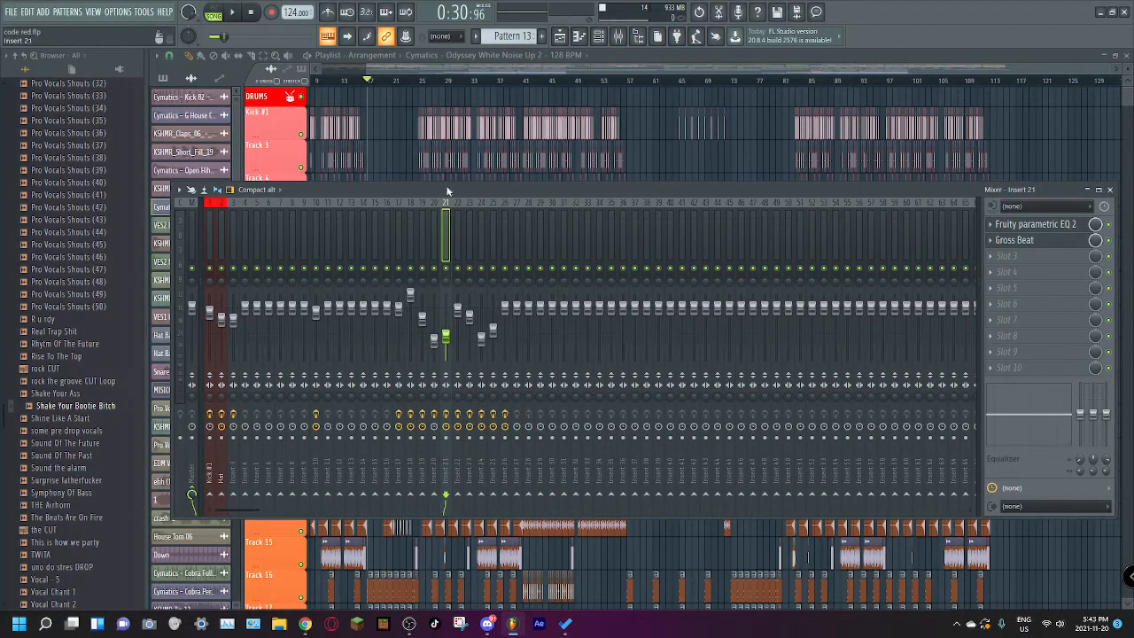
pyautogui.click(618, 35)
# Step: Open the Spire #2 synth routed to Insert 21 from the channel rack and play a test note
pyautogui.click(599, 35)
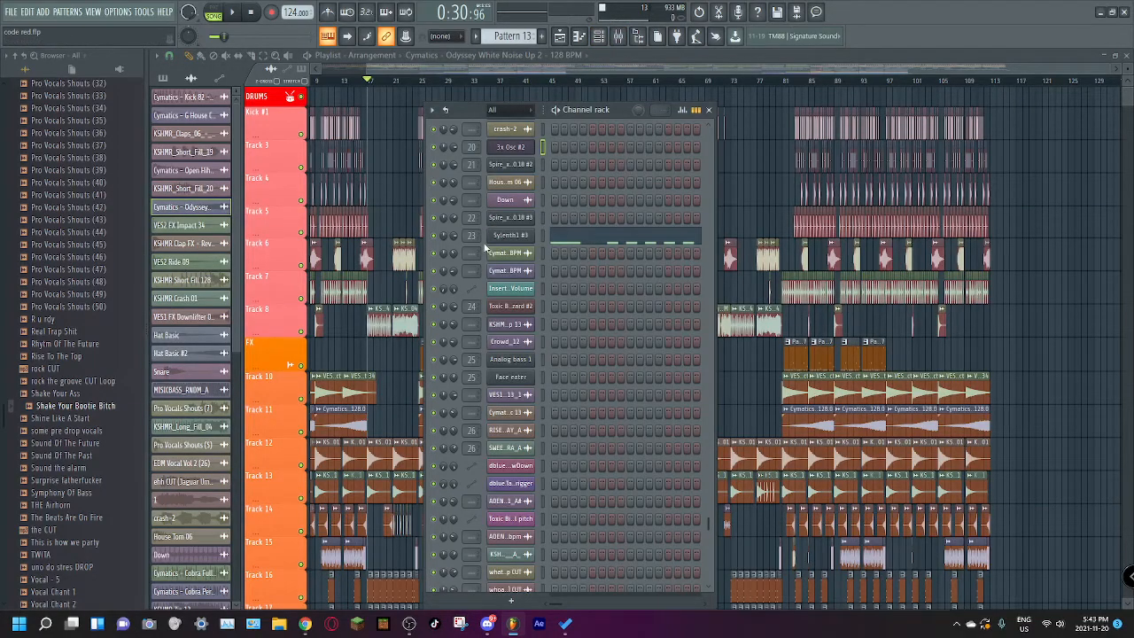
pyautogui.click(518, 166)
pyautogui.click(517, 165)
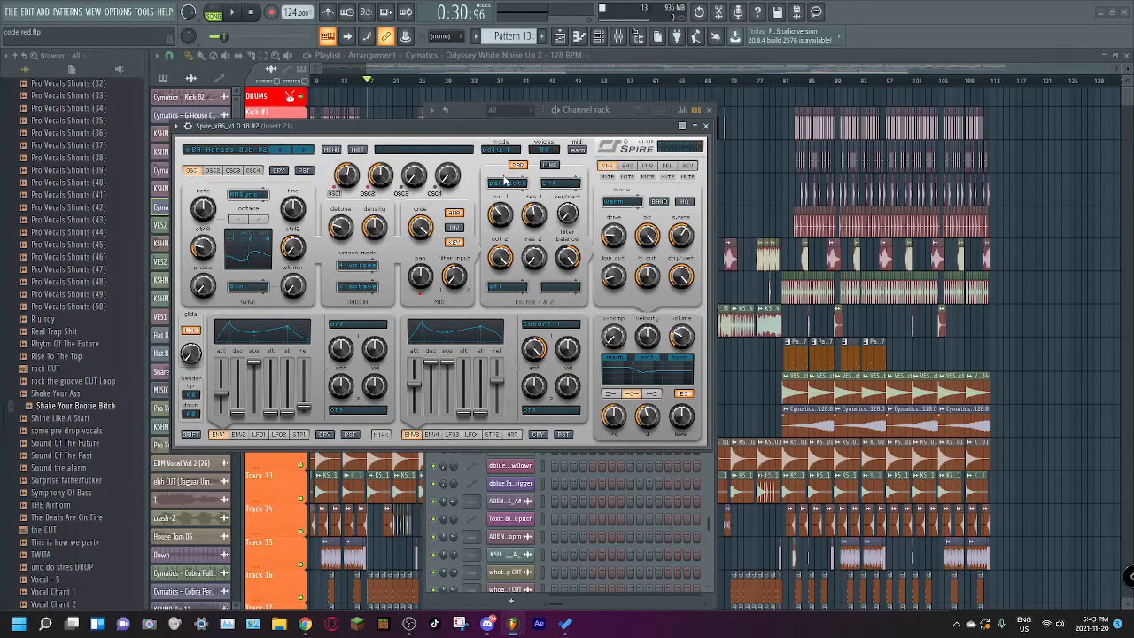
pyautogui.press('r')
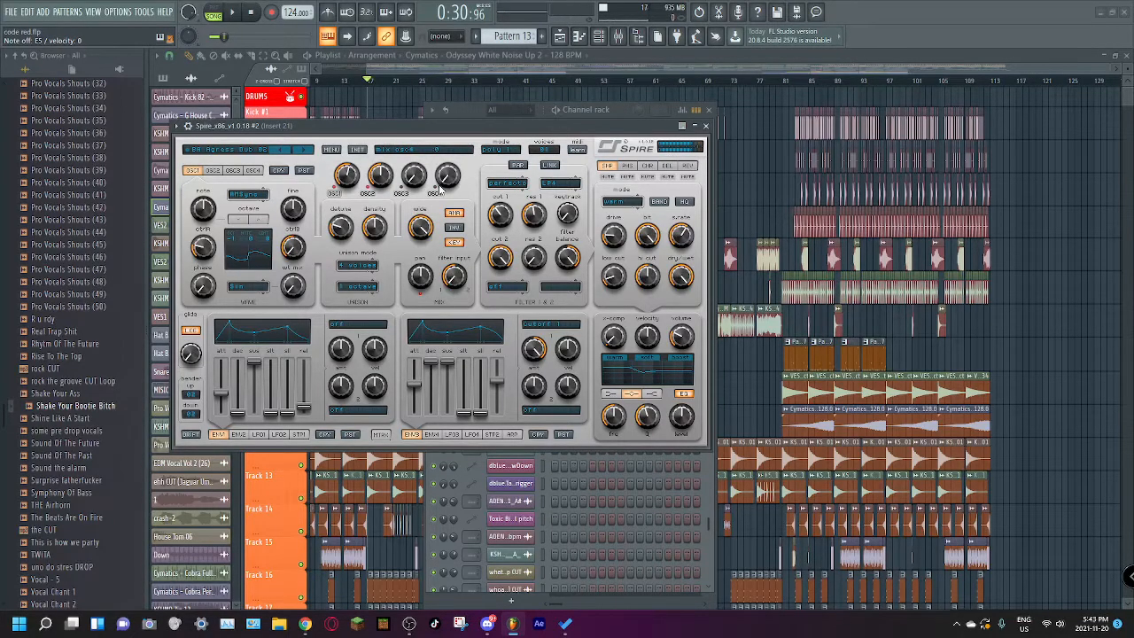
# Step: Open Insert 21's Gross Beat and Fruity parametric EQ 2 from the mixer and examine the EQ curve
pyautogui.click(617, 35)
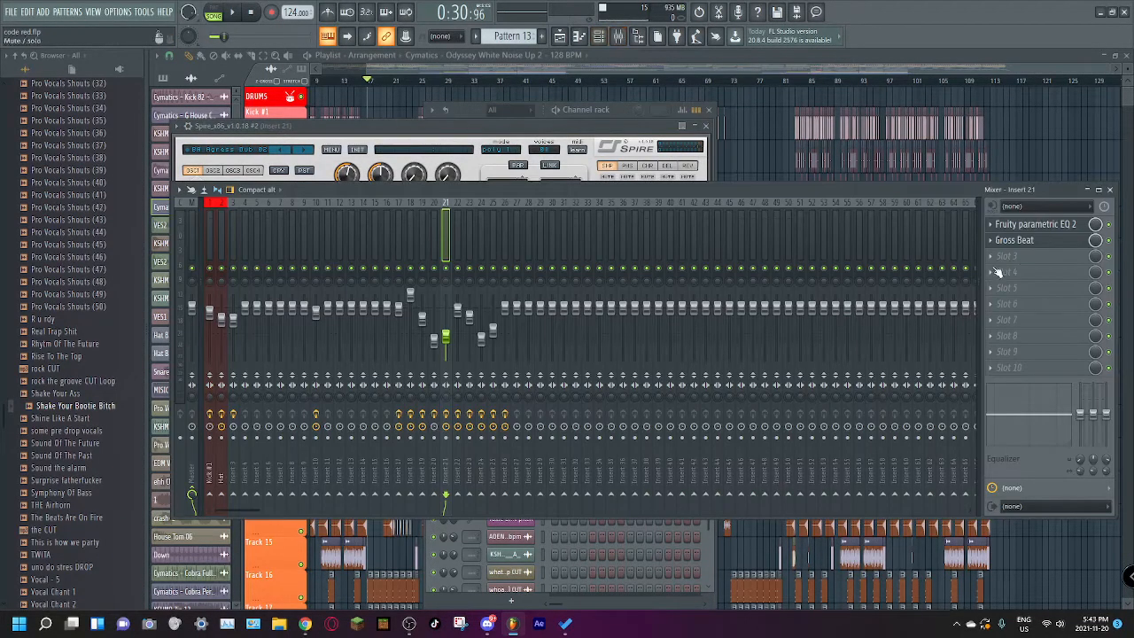
pyautogui.click(1014, 240)
pyautogui.click(1035, 225)
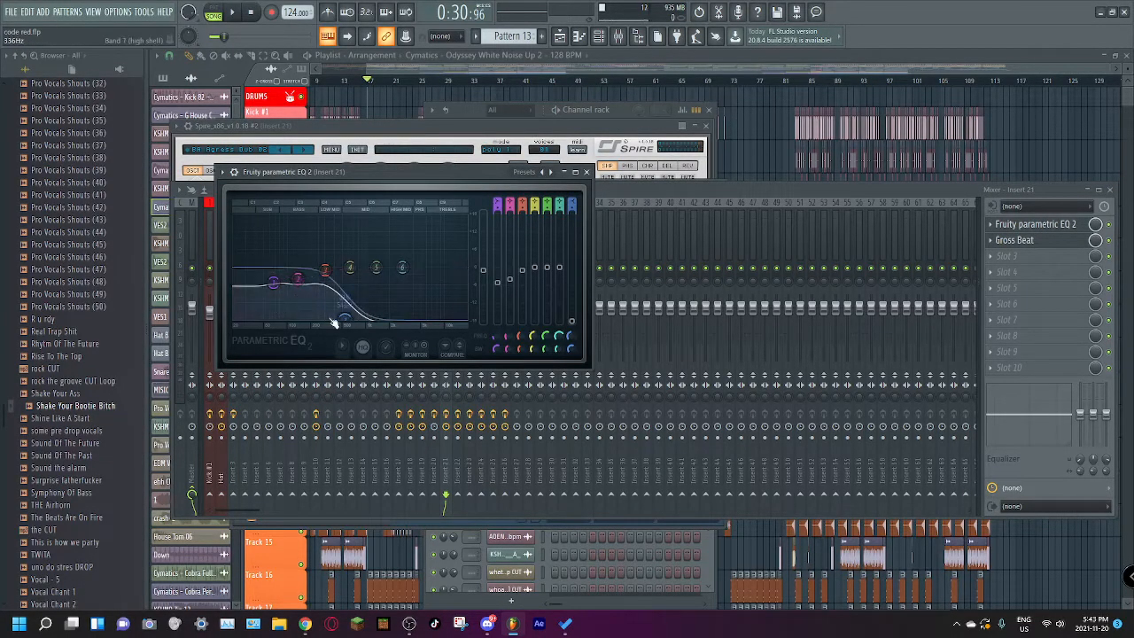
pyautogui.click(412, 207)
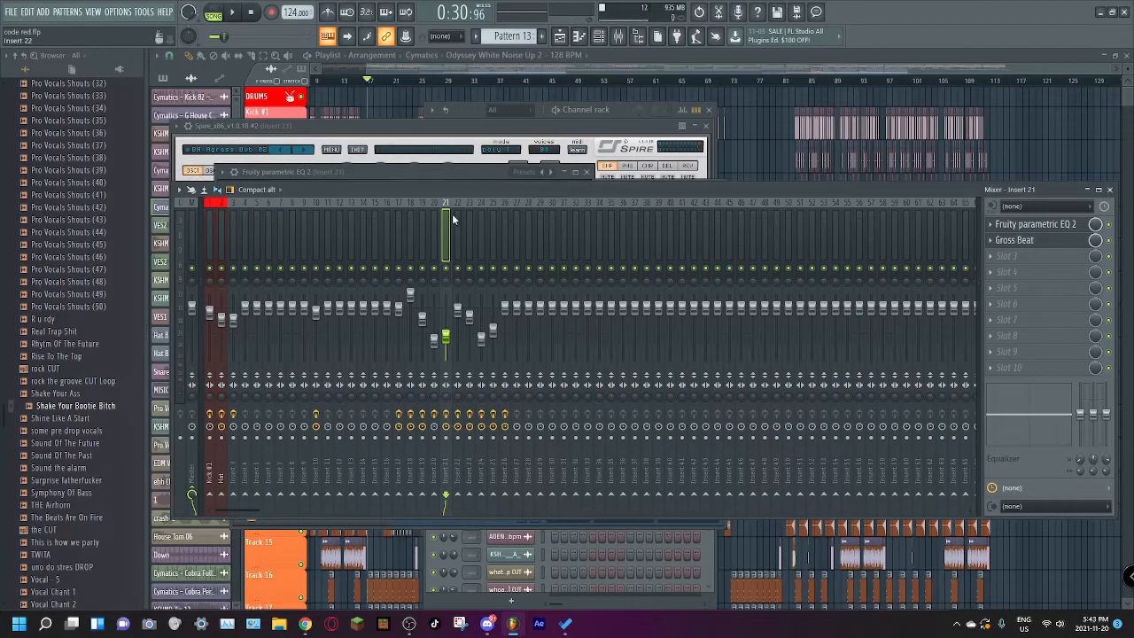
# Step: Look through the effect slots of the remaining used inserts from 22 onward, ending on Insert 25
pyautogui.click(455, 215)
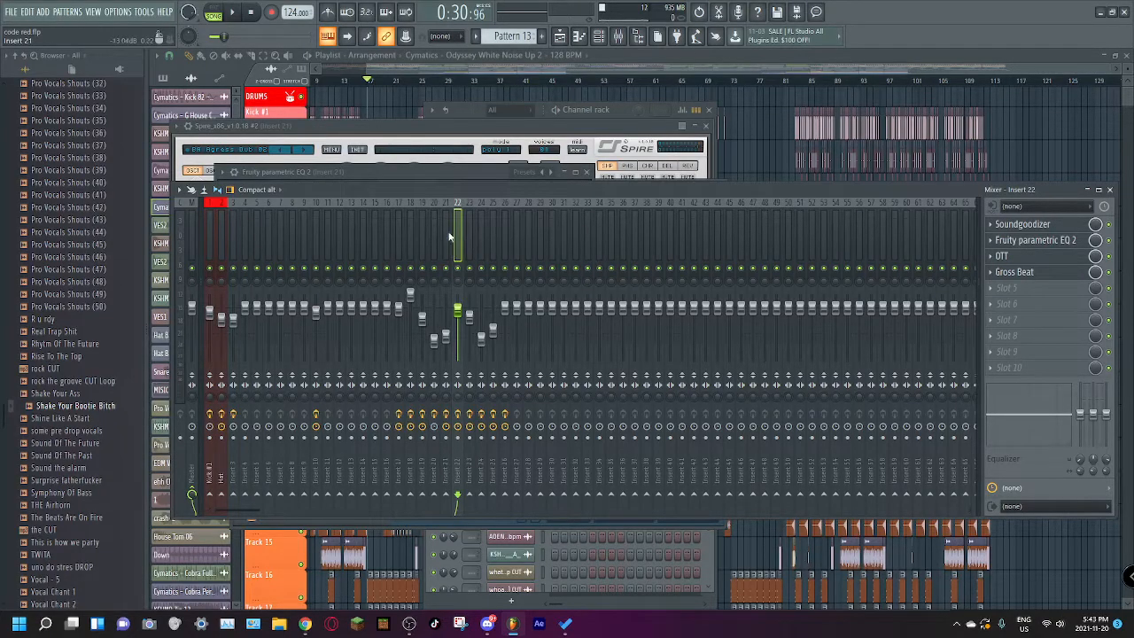
pyautogui.click(470, 235)
pyautogui.click(505, 239)
pyautogui.click(210, 239)
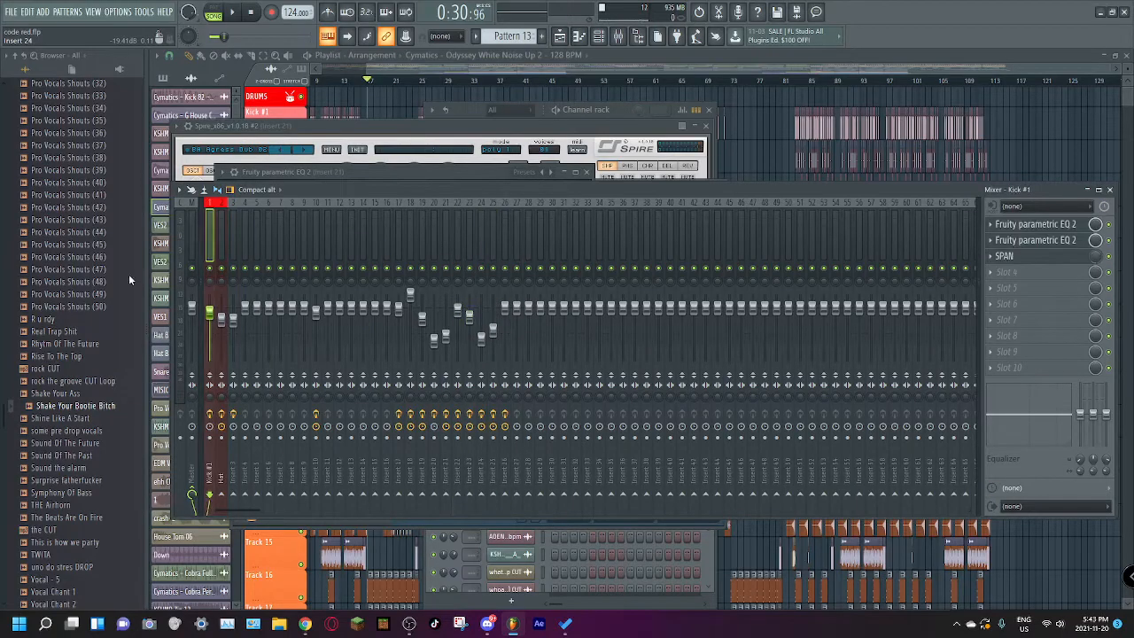
pyautogui.click(494, 235)
pyautogui.click(485, 236)
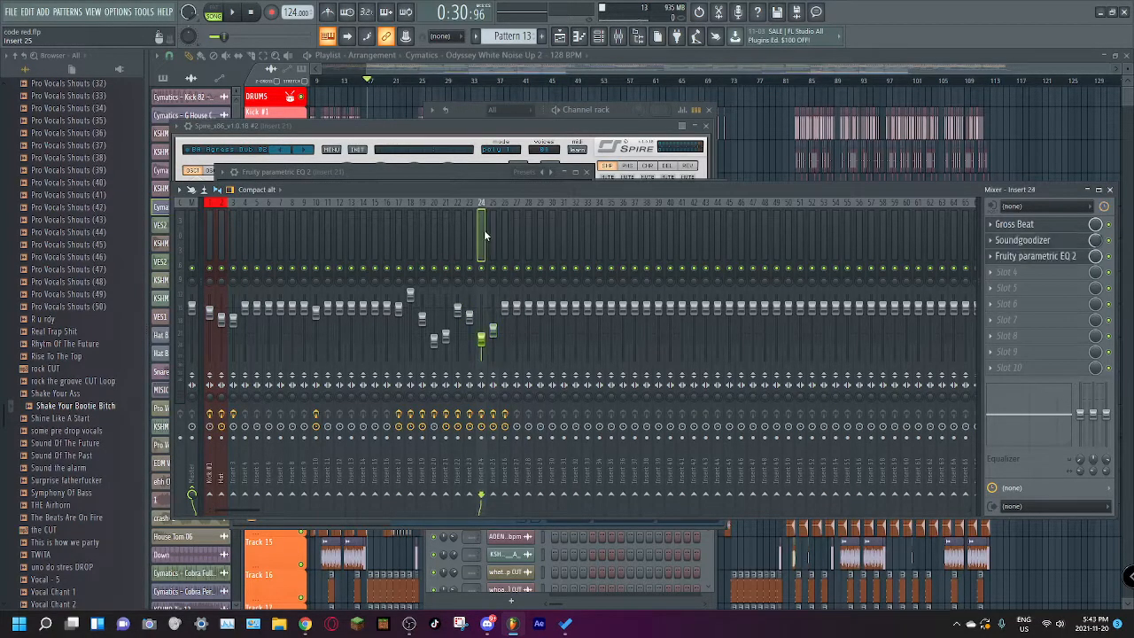
pyautogui.click(454, 228)
pyautogui.click(387, 232)
pyautogui.click(458, 233)
pyautogui.click(490, 237)
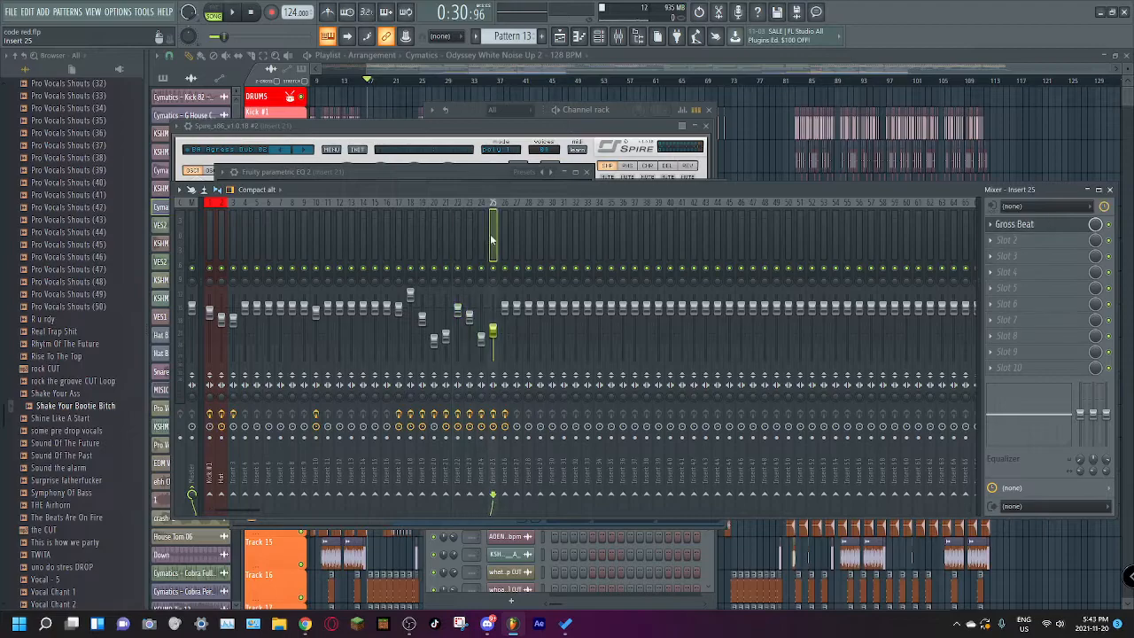
# Step: Move the mixer window out of the way, view Insert 21's Gross Beat Sidechain envelope and close all windows
pyautogui.moveTo(673, 189); pyautogui.dragTo(664, 212)
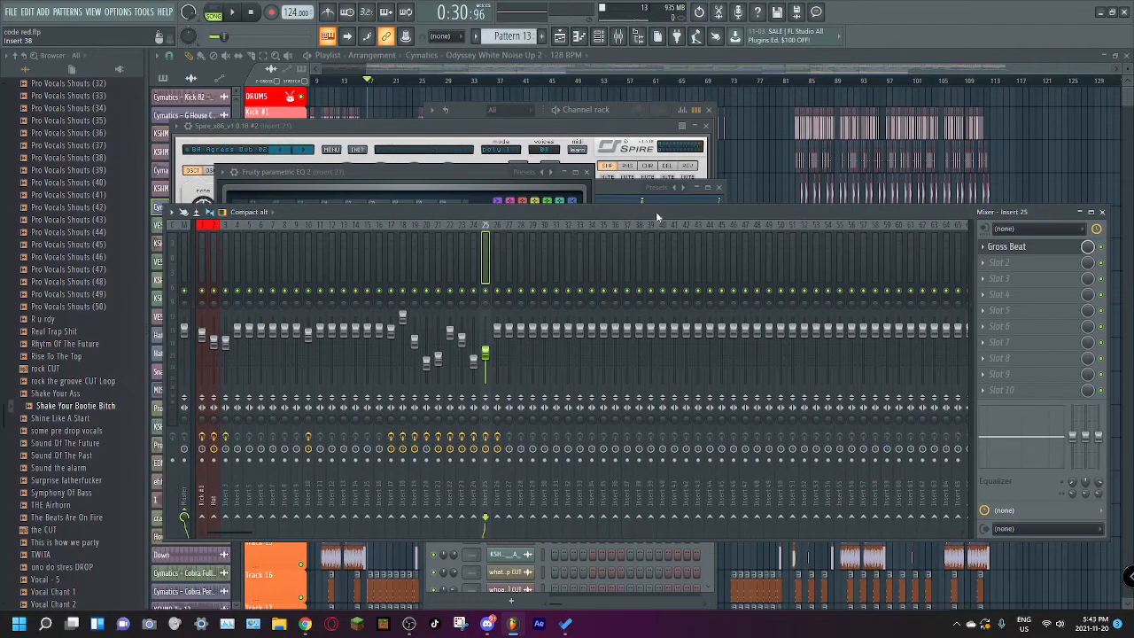
pyautogui.click(615, 189)
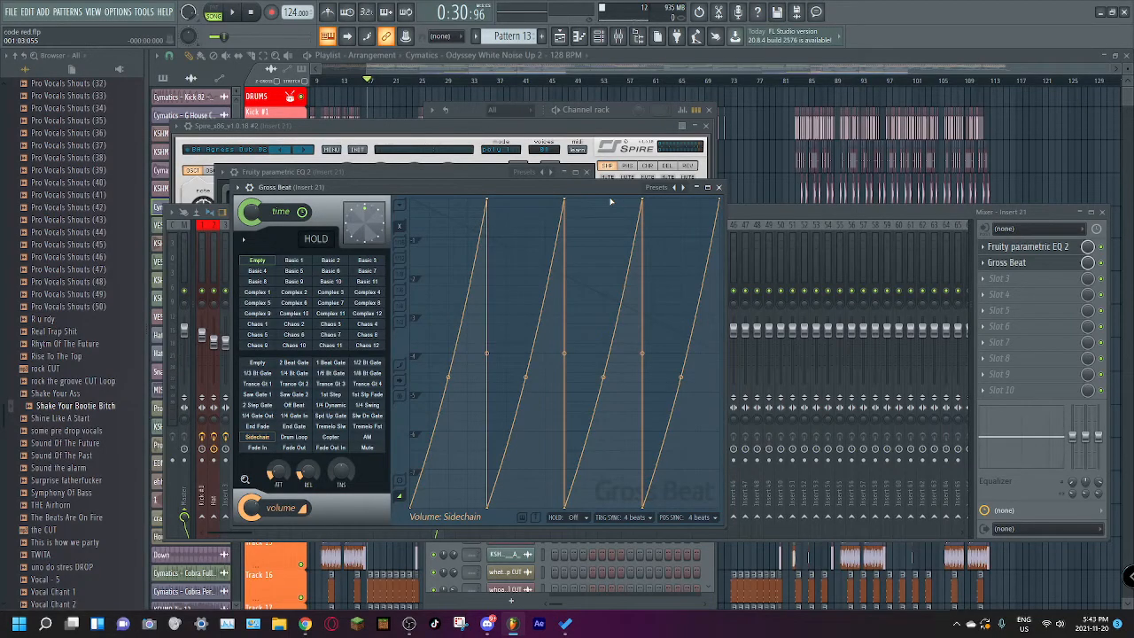
pyautogui.click(767, 52)
# Step: Fit the whole arrangement in the playlist view, starting from bar 1
pyautogui.moveTo(736, 69); pyautogui.dragTo(680, 73)
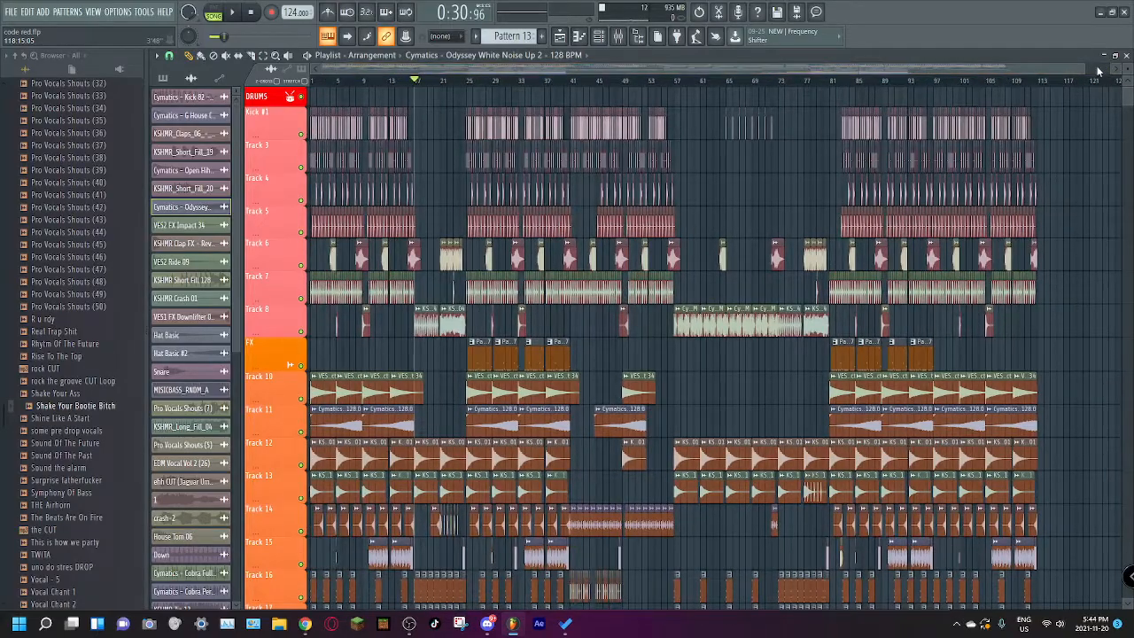
pyautogui.moveTo(1085, 70); pyautogui.dragTo(1058, 211)
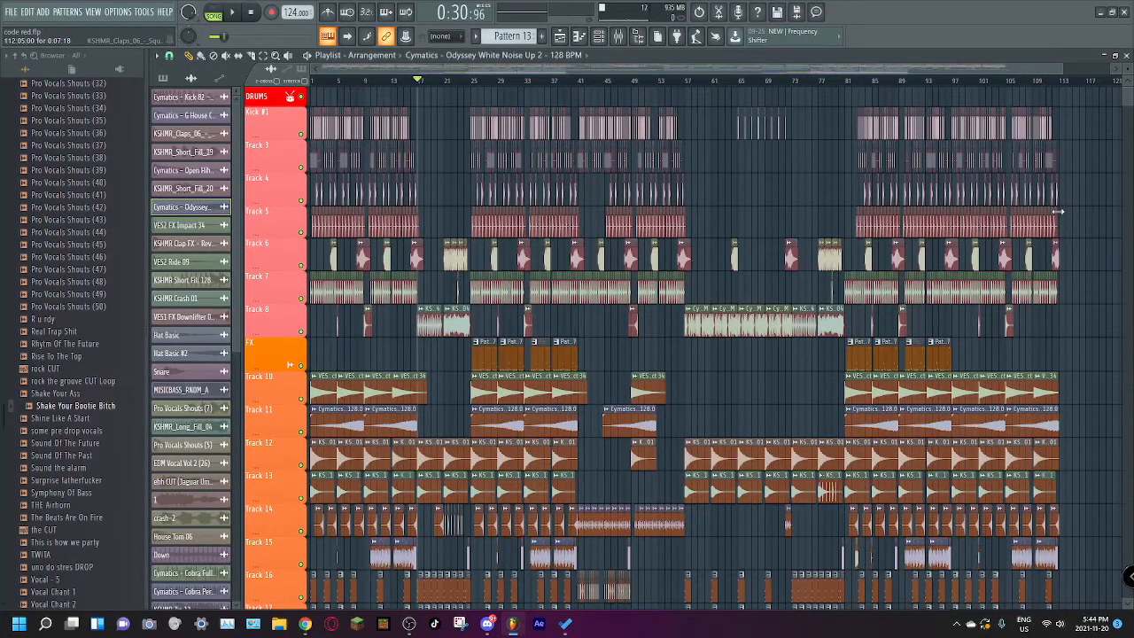